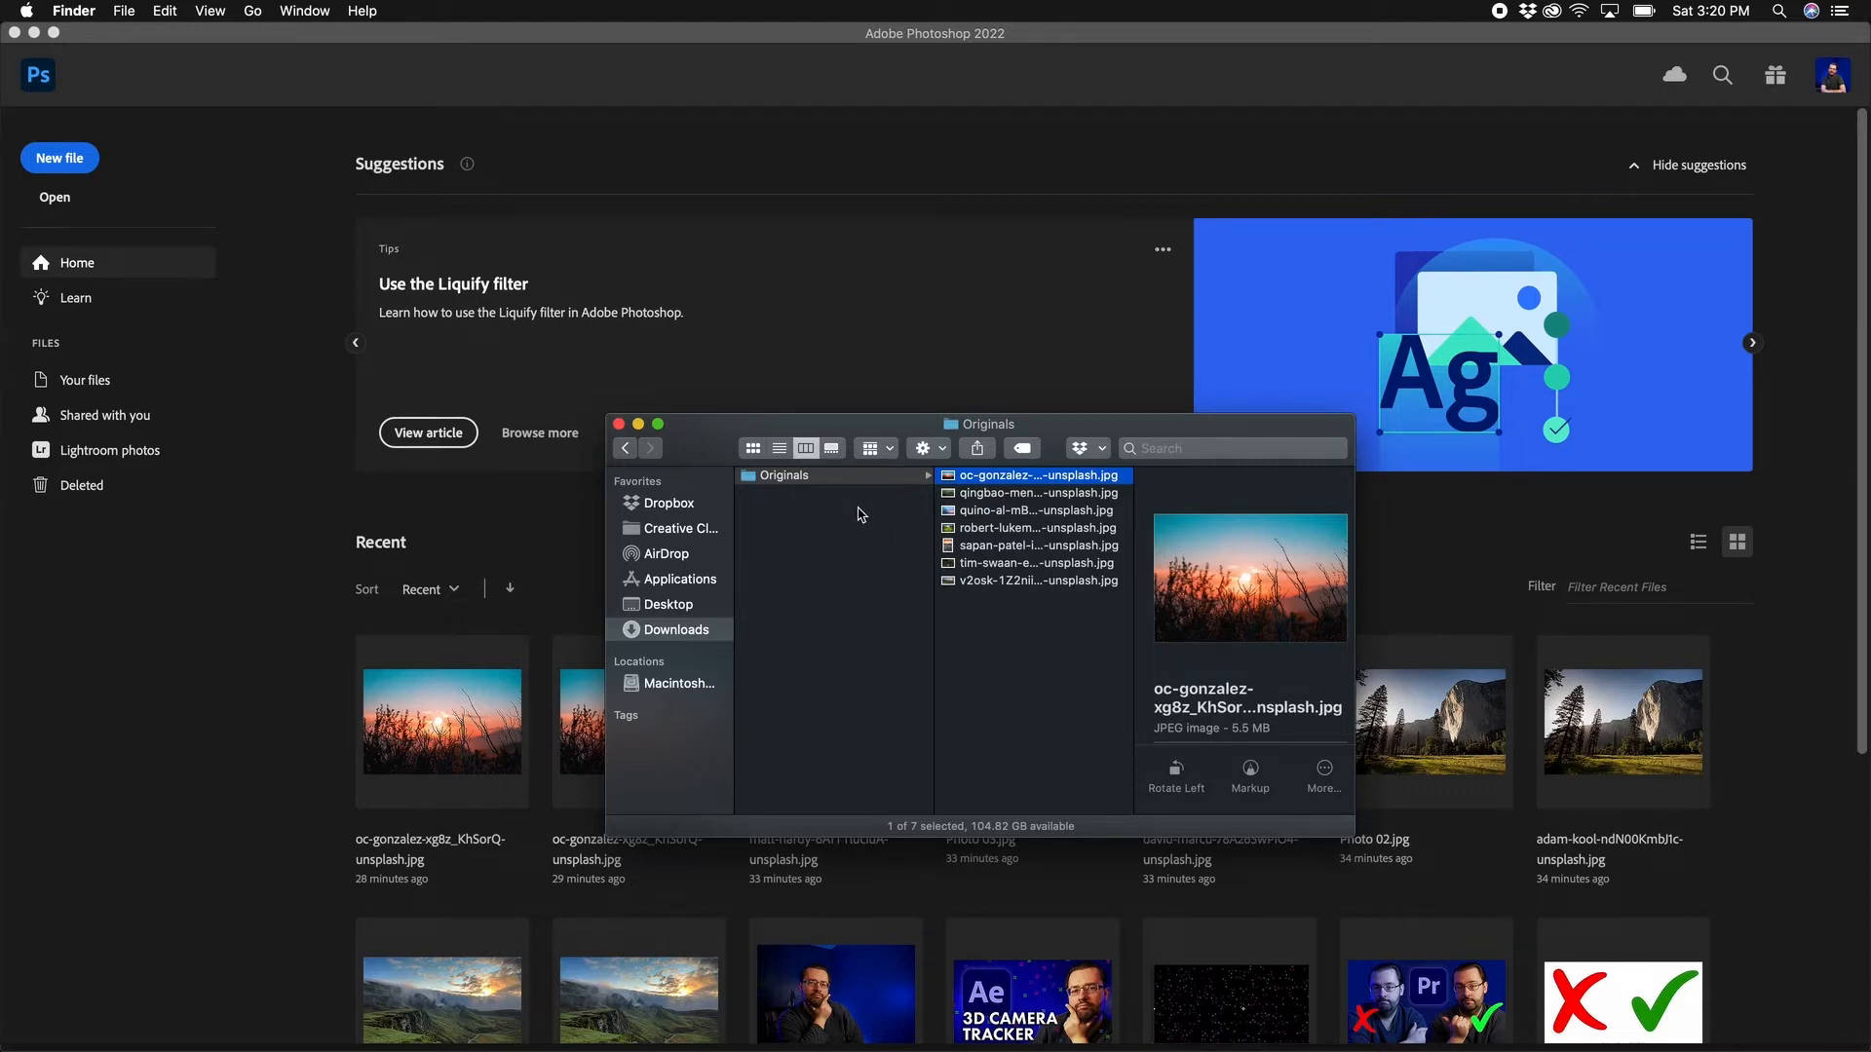
Step: Create a new folder named Resized in Downloads beside Originals
click(780, 485)
click(791, 476)
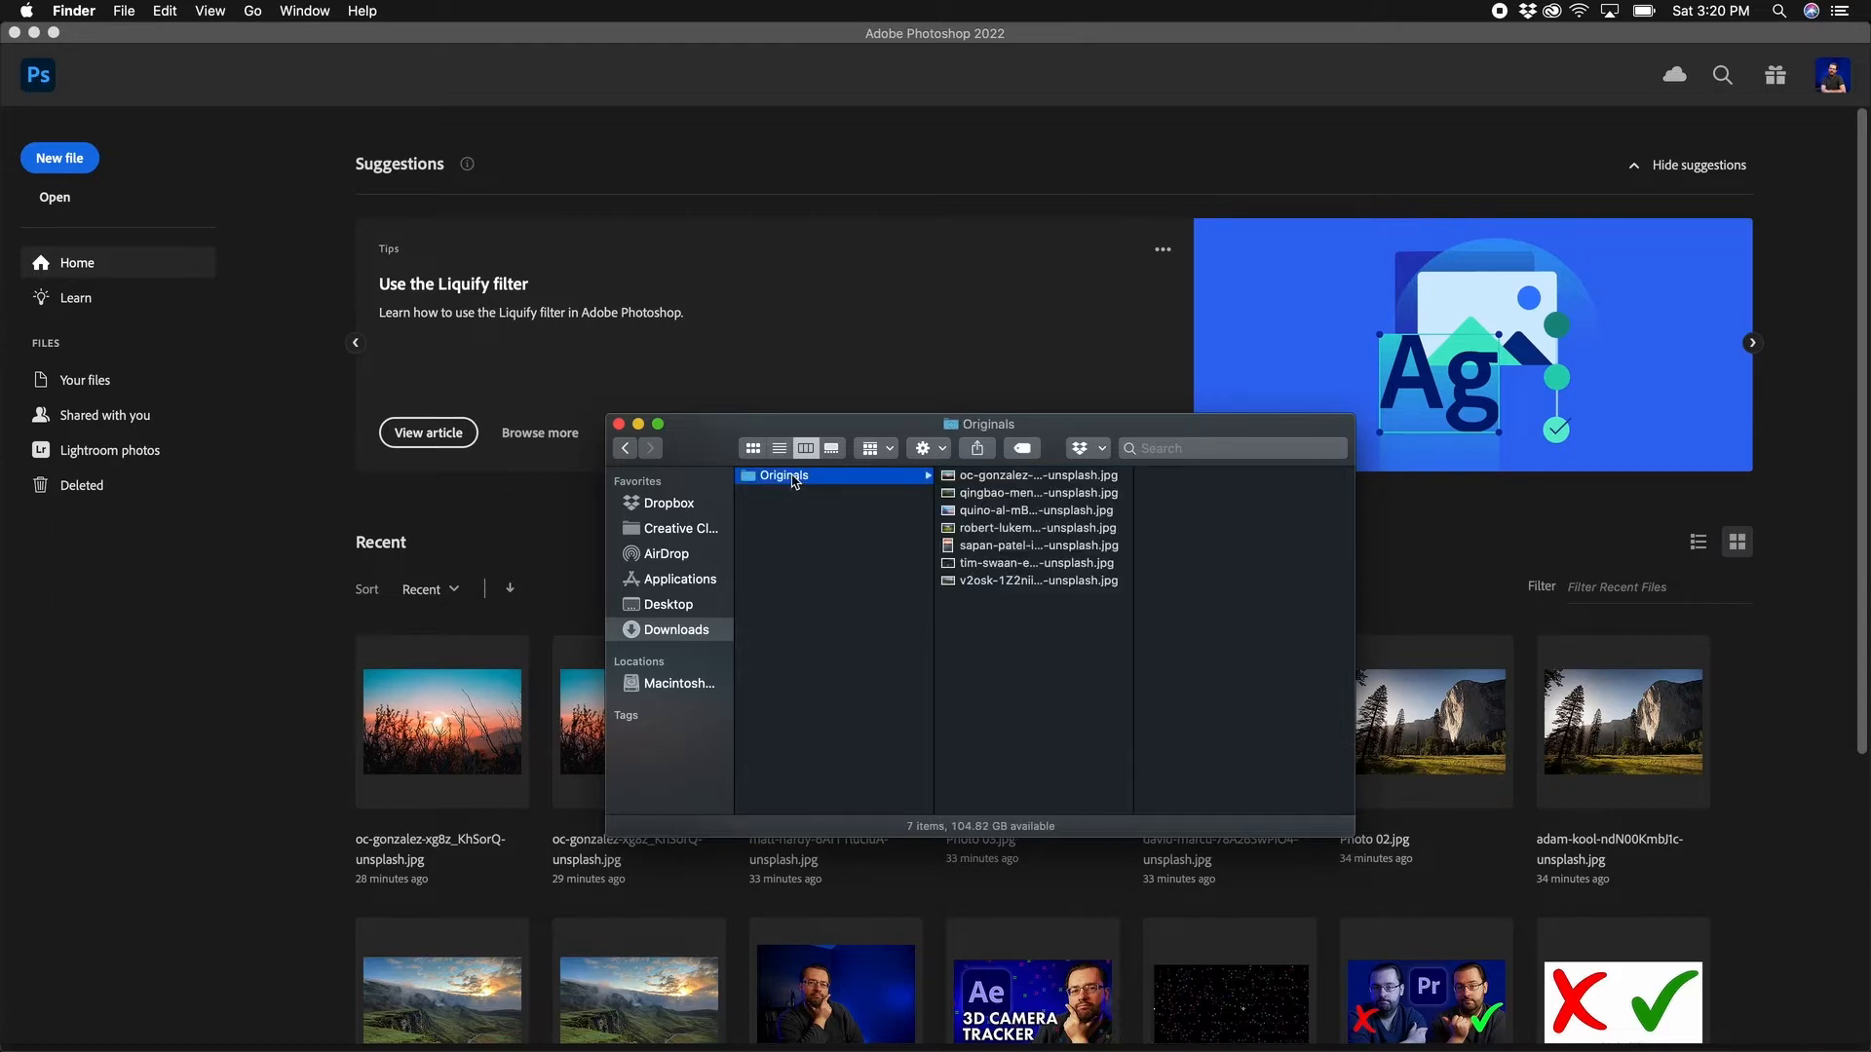
click(831, 529)
right_click(832, 529)
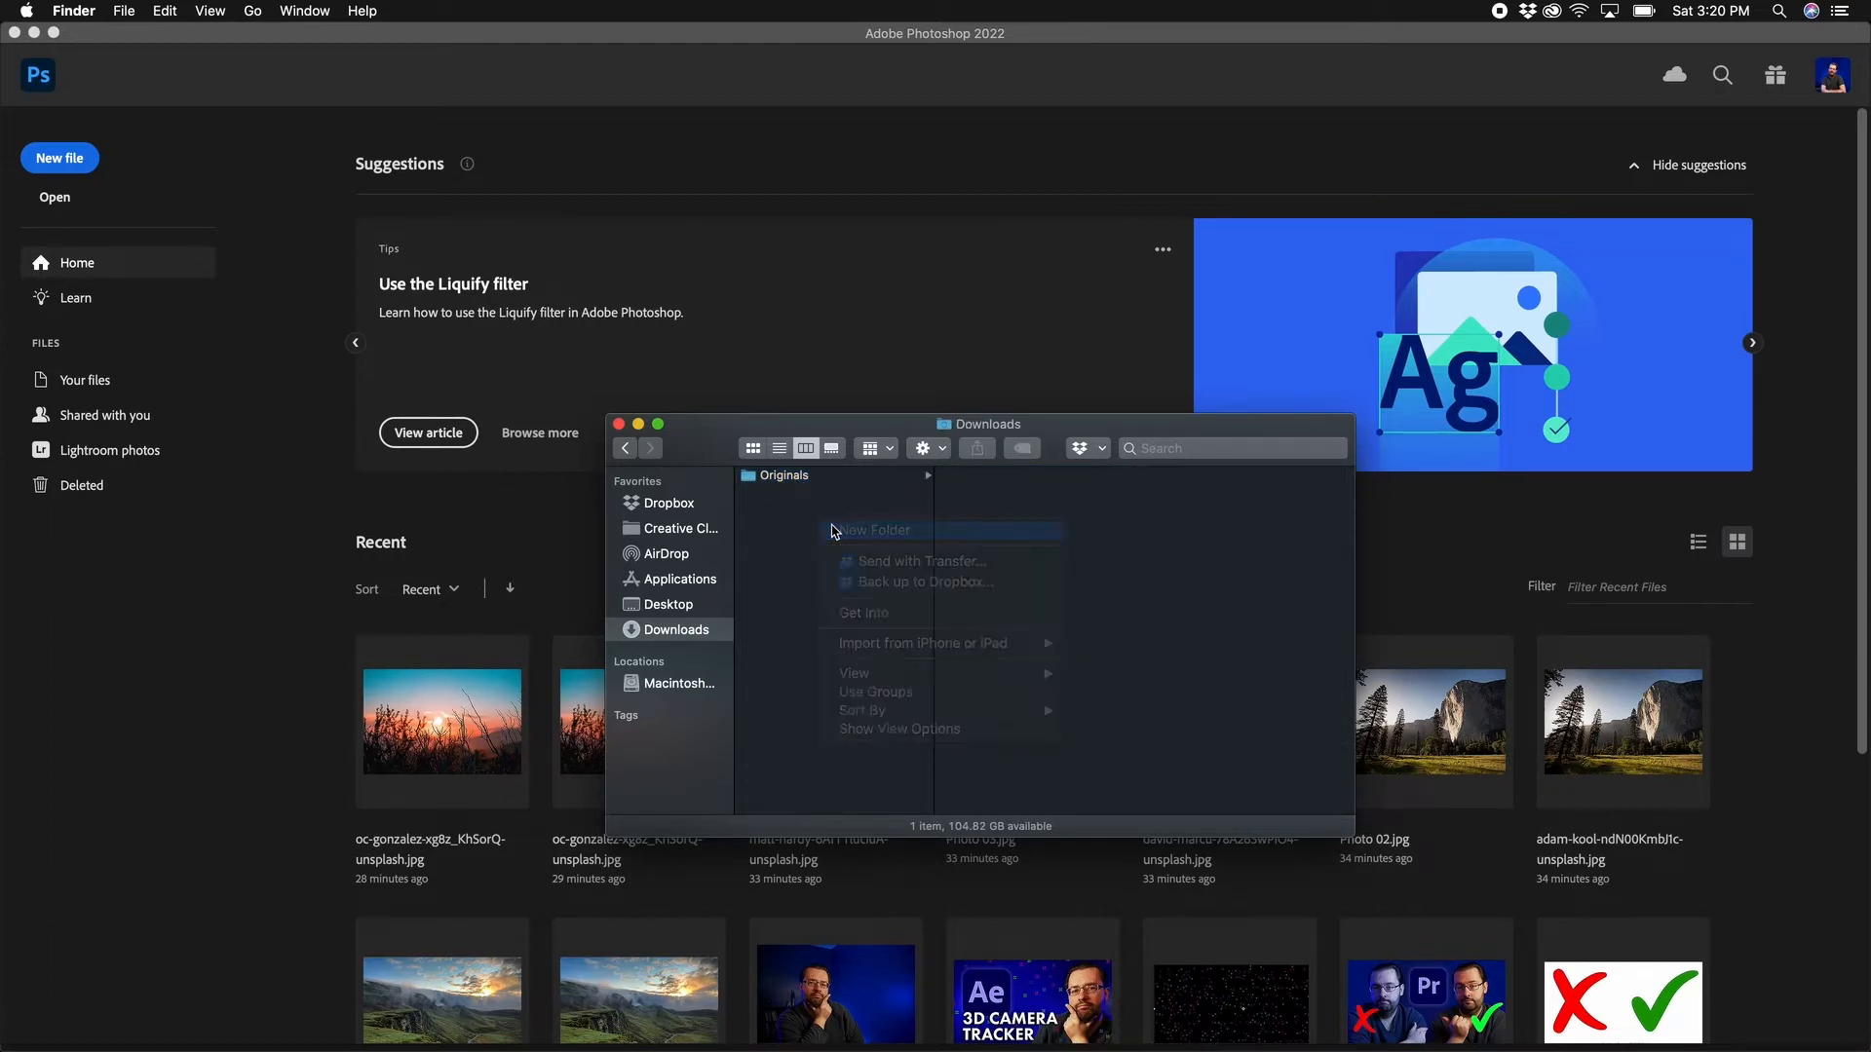
click(867, 531)
text(Resized)
key(Return)
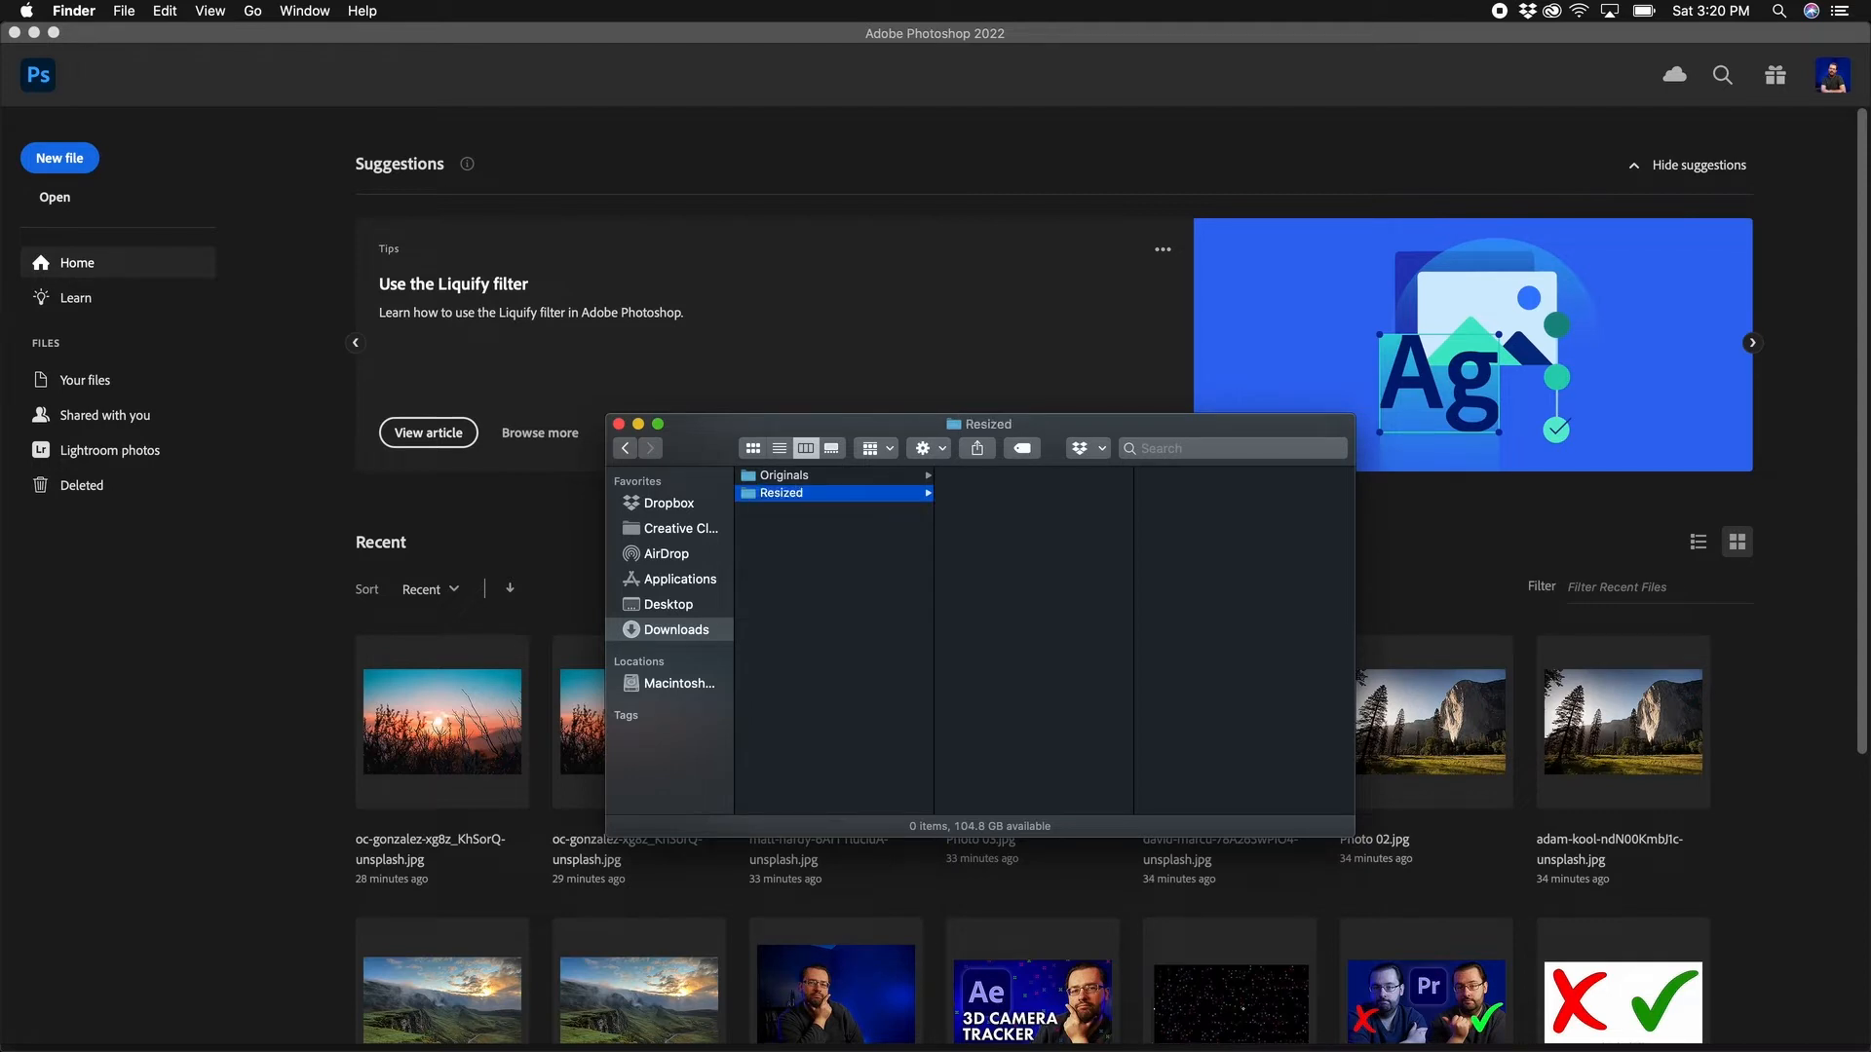
Step: Open the first sunset photo from Originals in Adobe Photoshop 2022
click(836, 477)
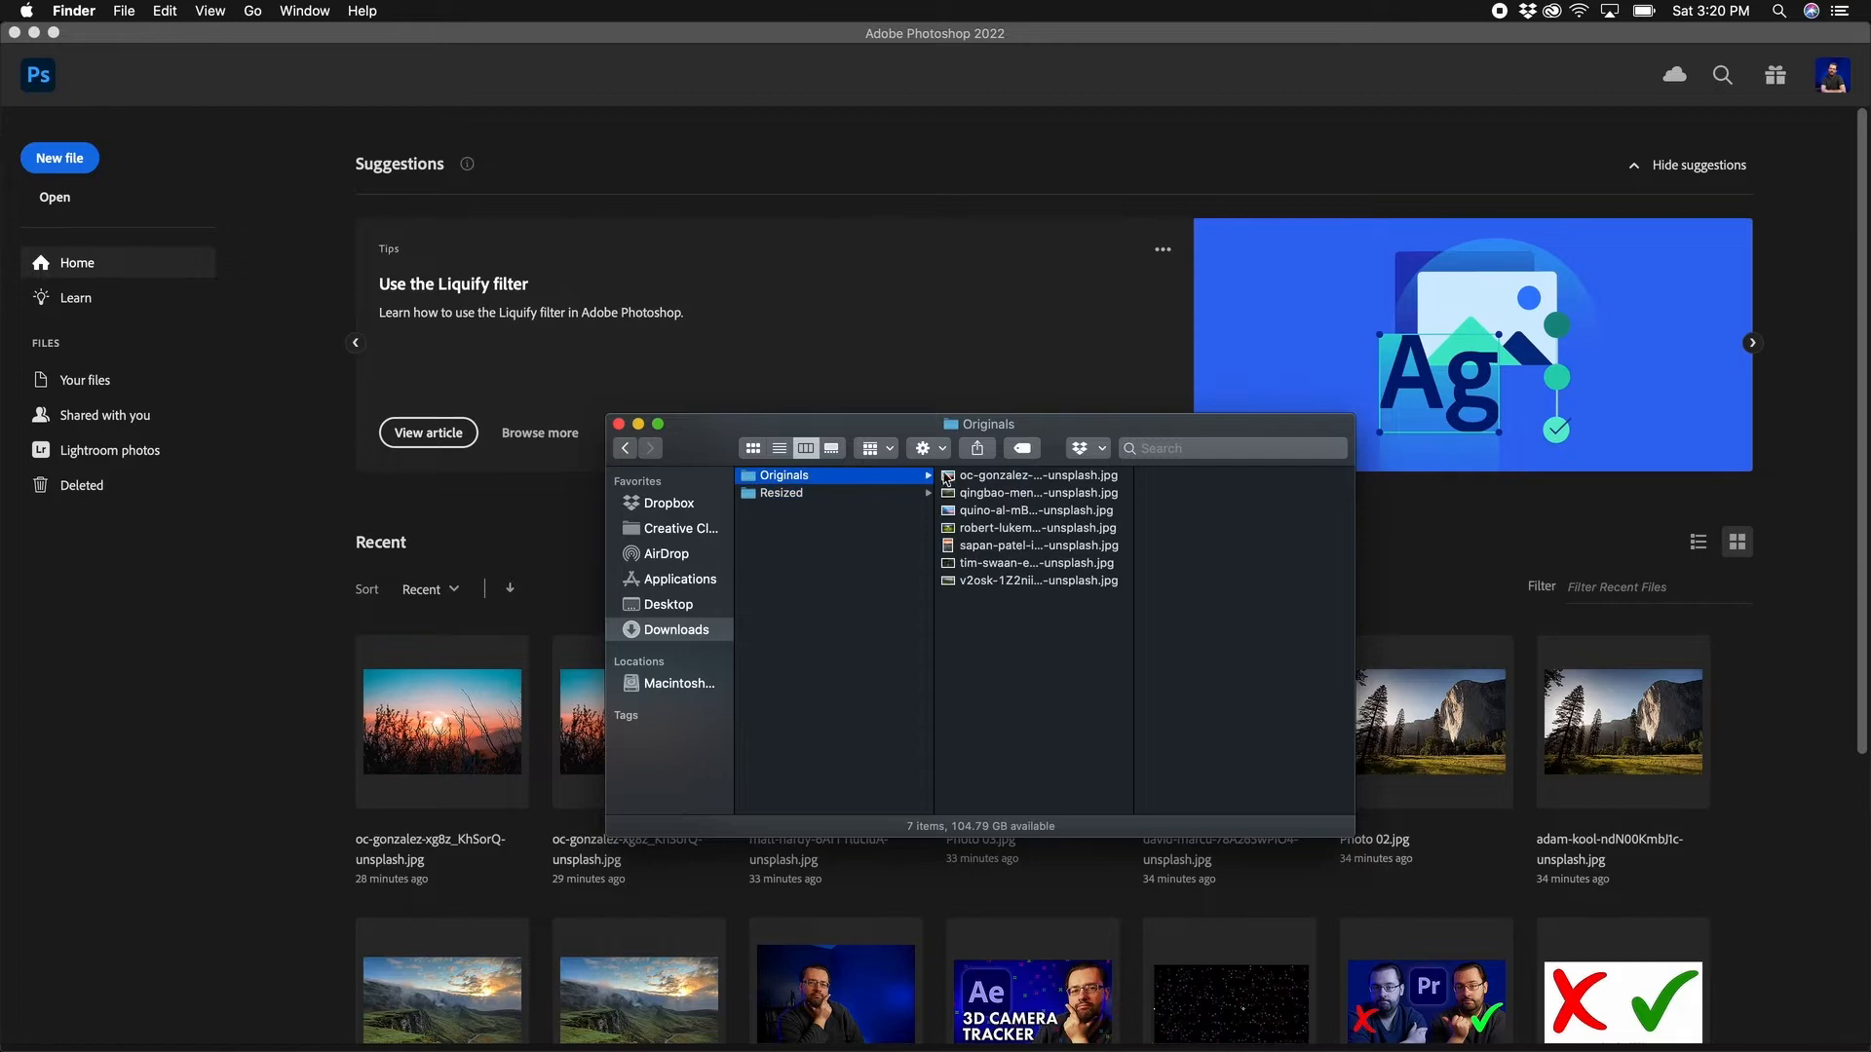
click(989, 477)
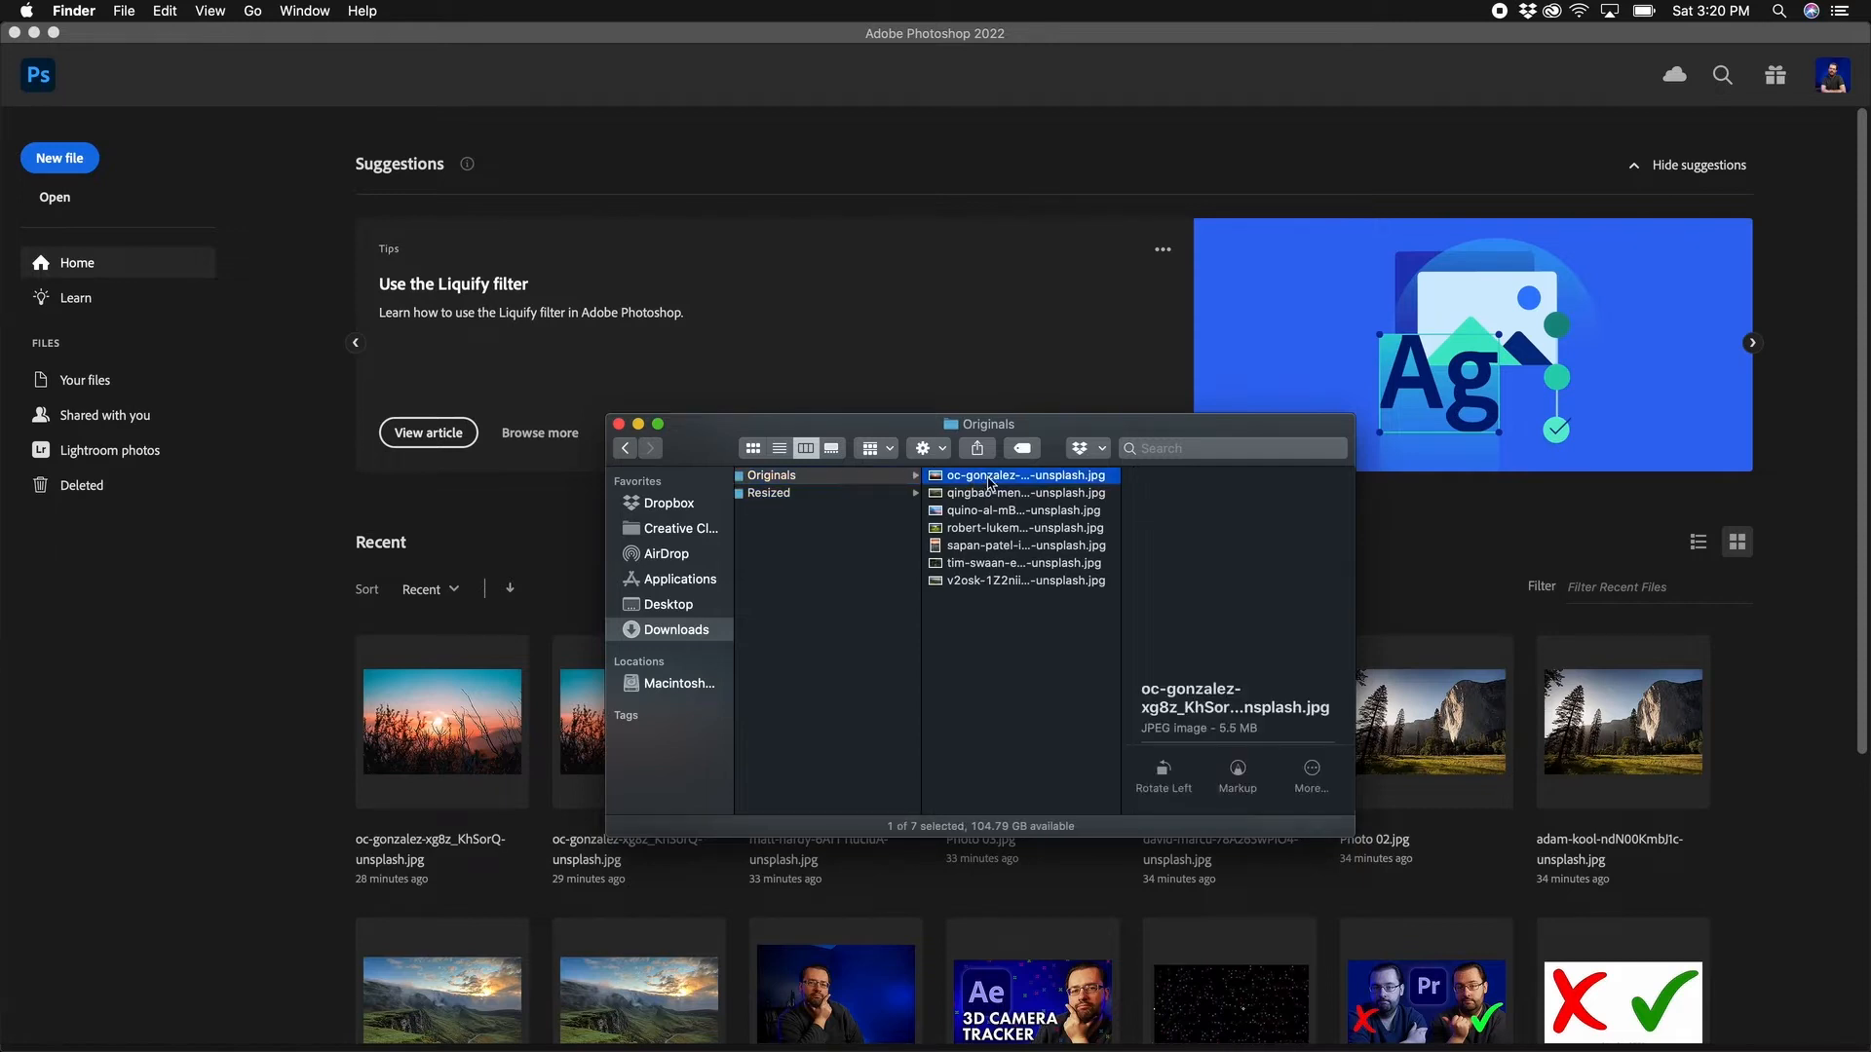
right_click(989, 477)
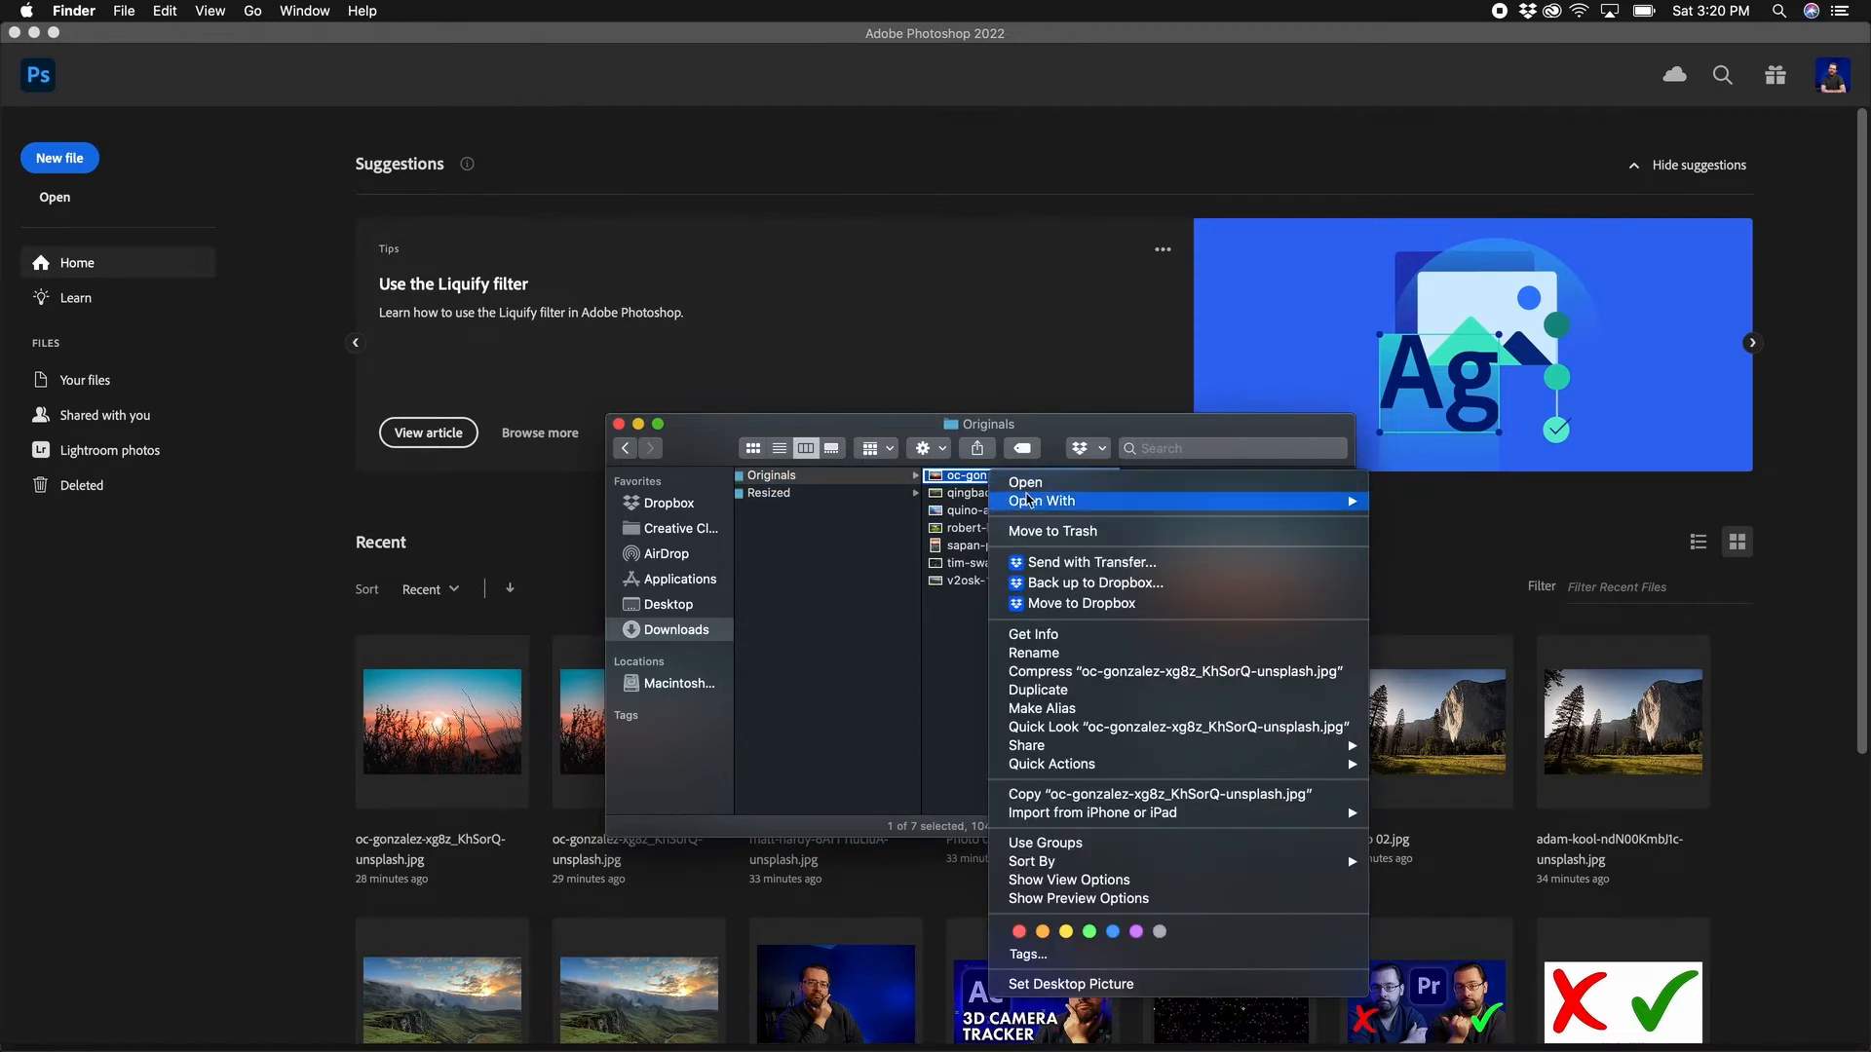
mouse_move(1267, 501)
click(1477, 575)
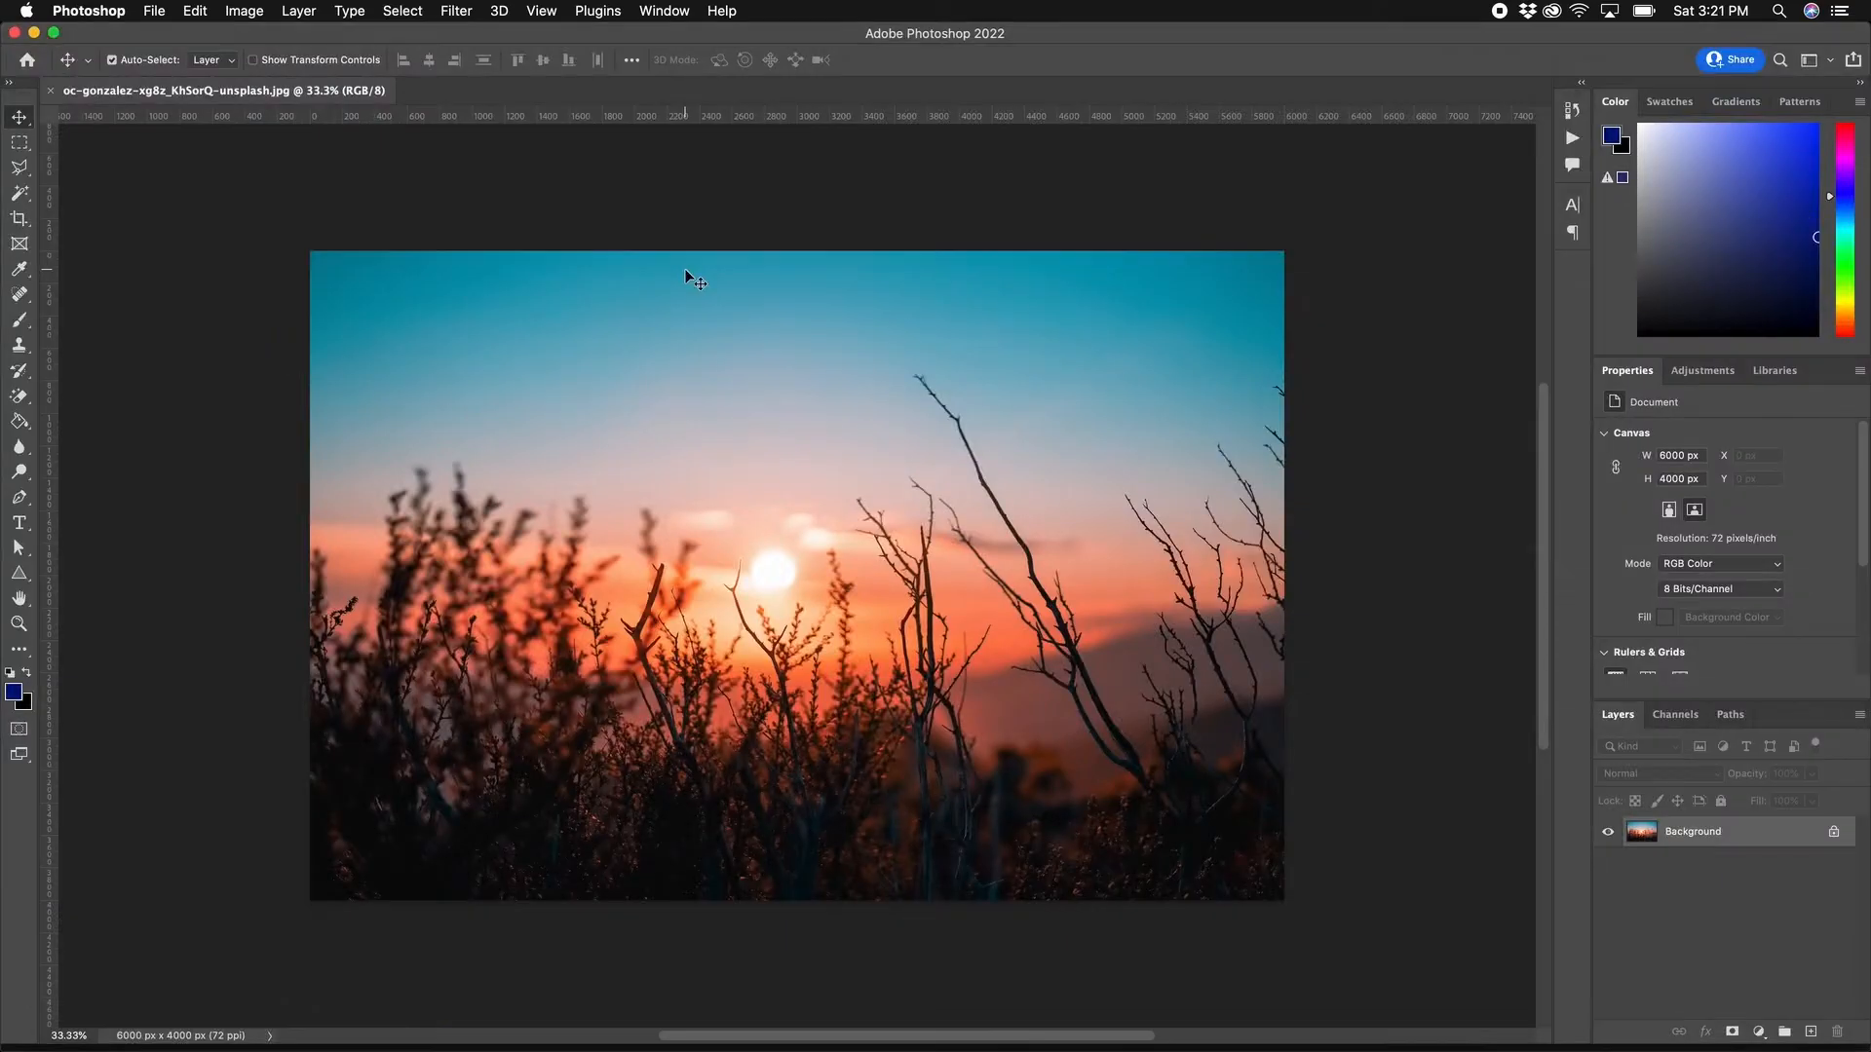
Step: Show the Actions panel and create a new action set named Resize
click(666, 12)
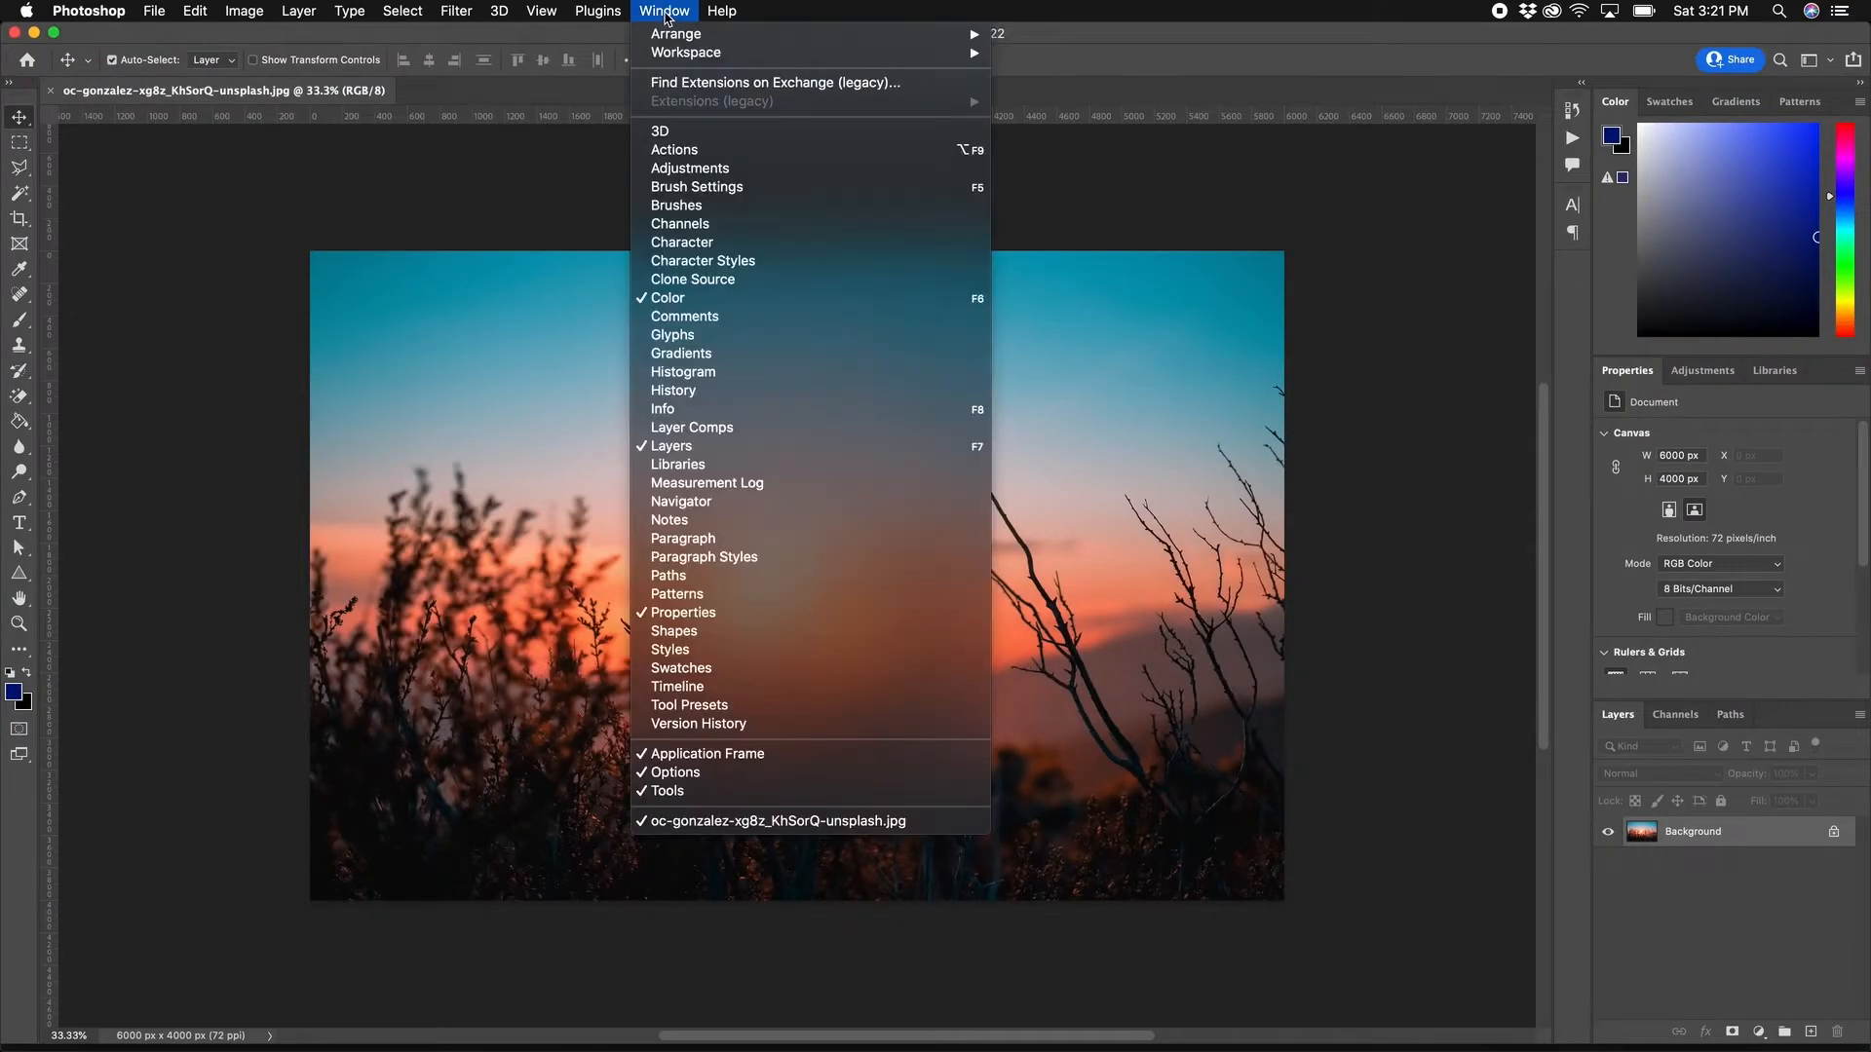
click(689, 151)
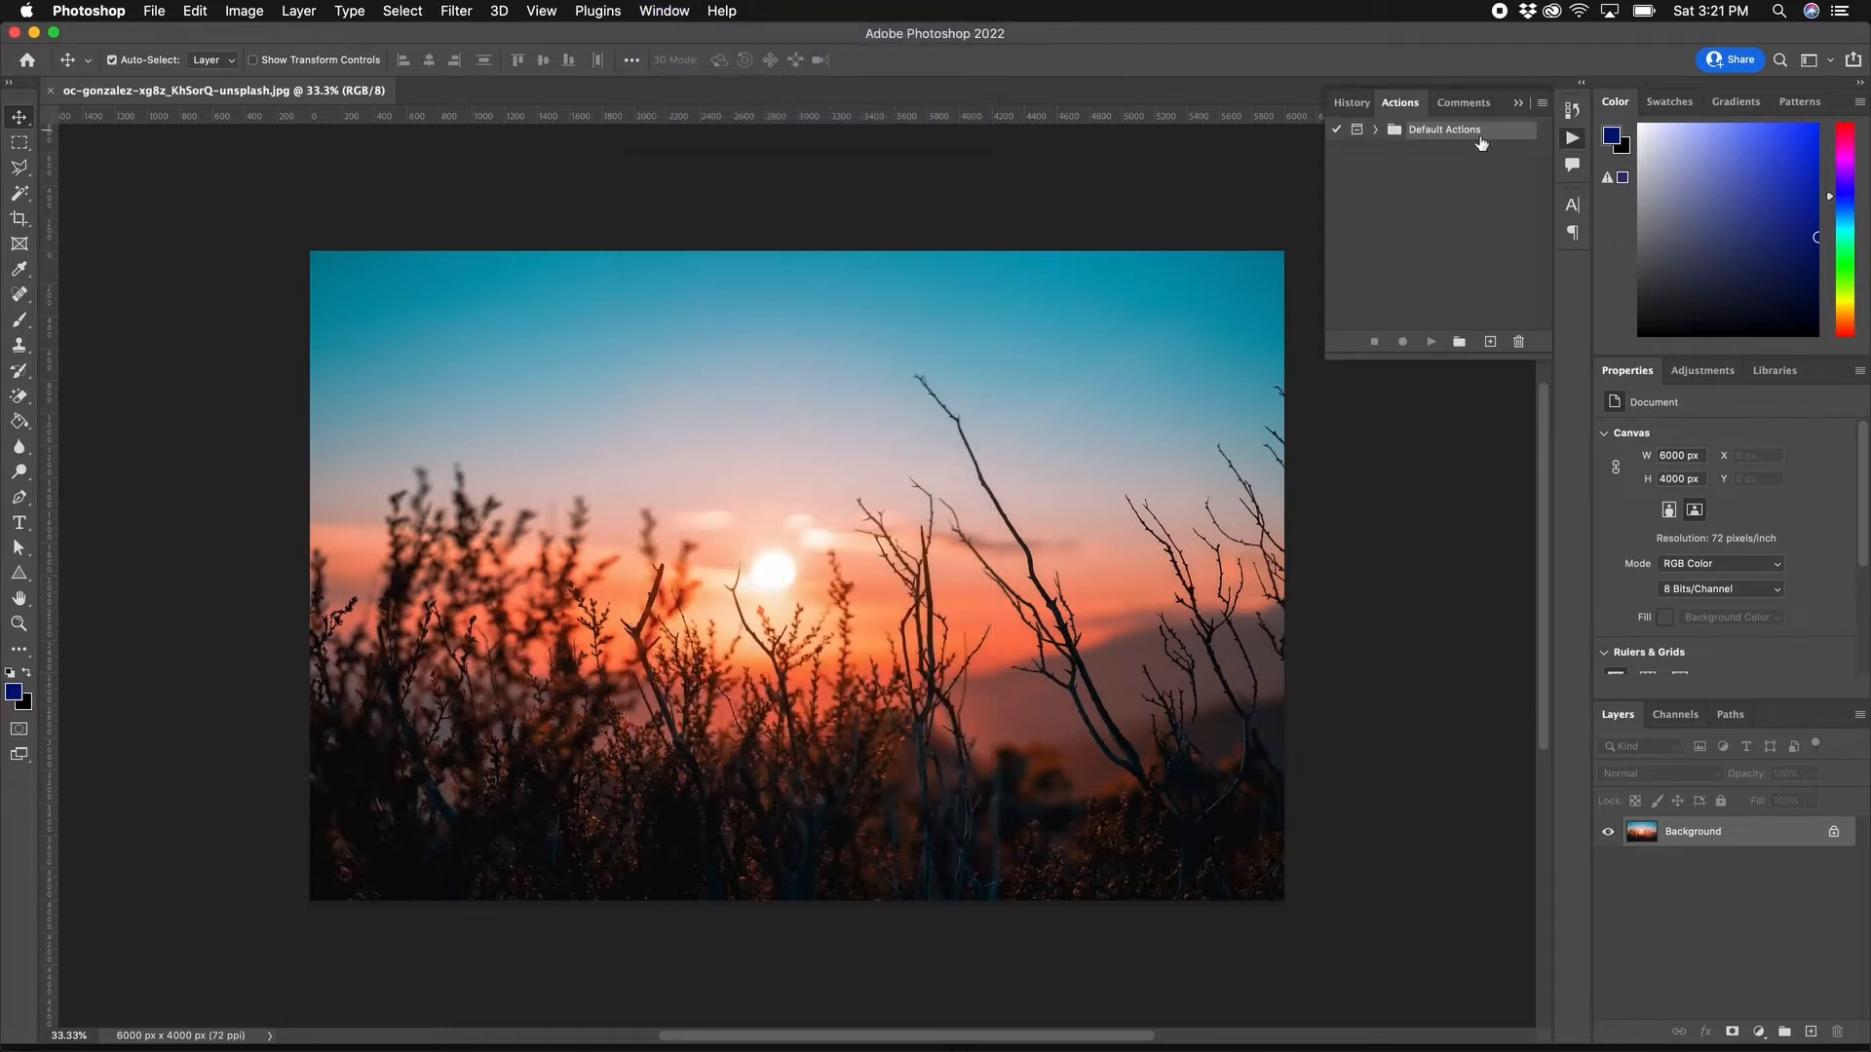
click(1422, 218)
click(1459, 342)
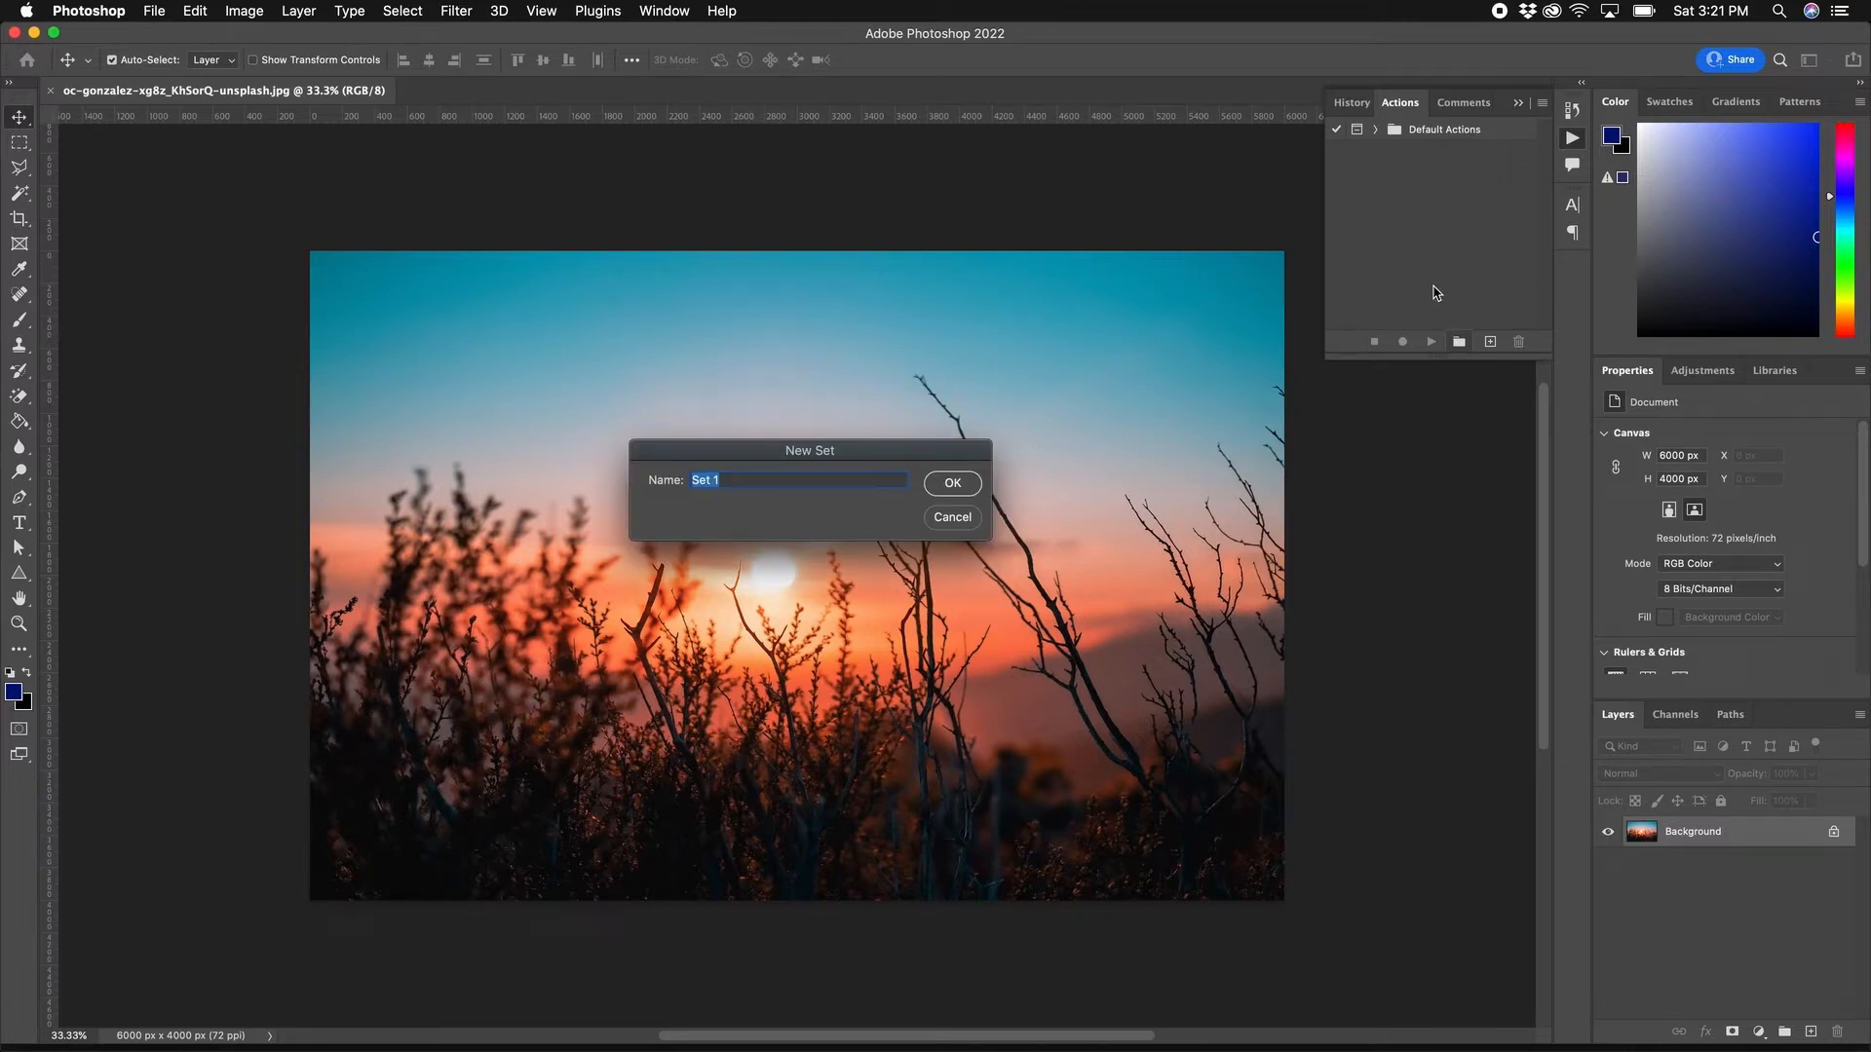
text(Resize)
click(953, 484)
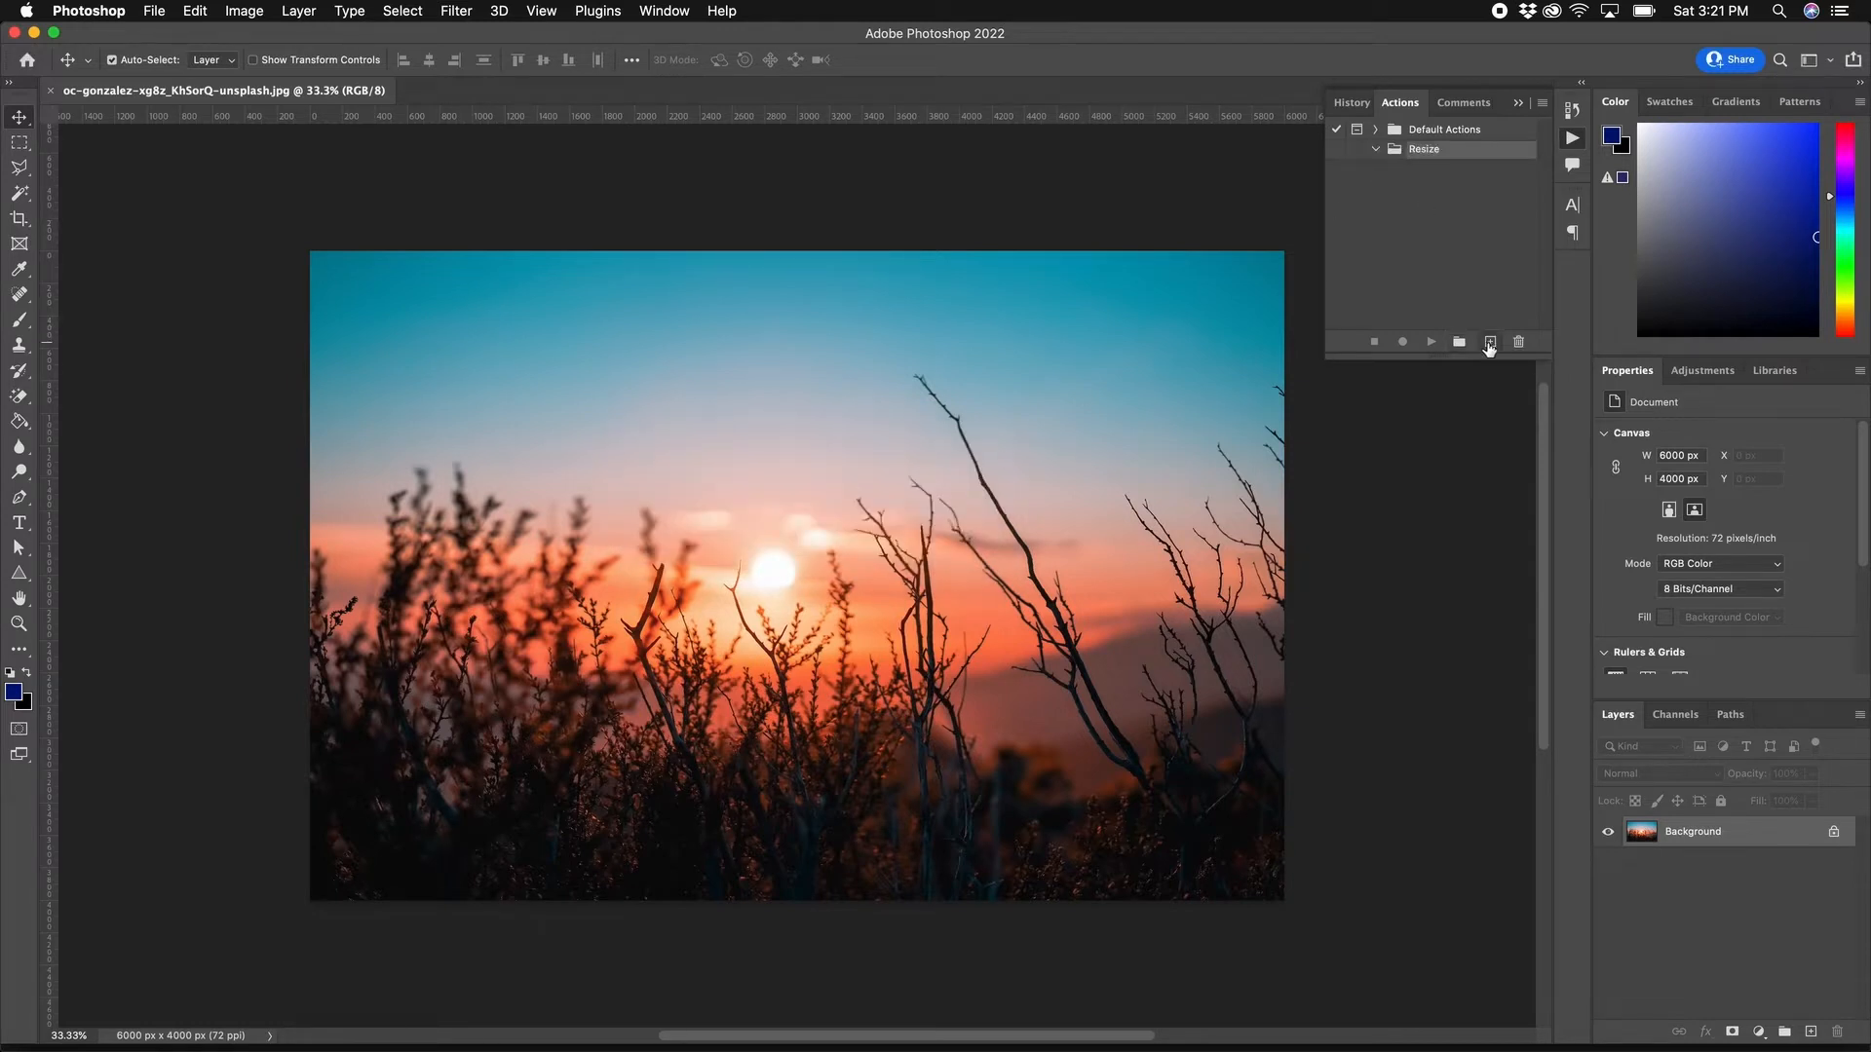
Step: Create a 1920px action in the Resize set and start recording it
click(1489, 343)
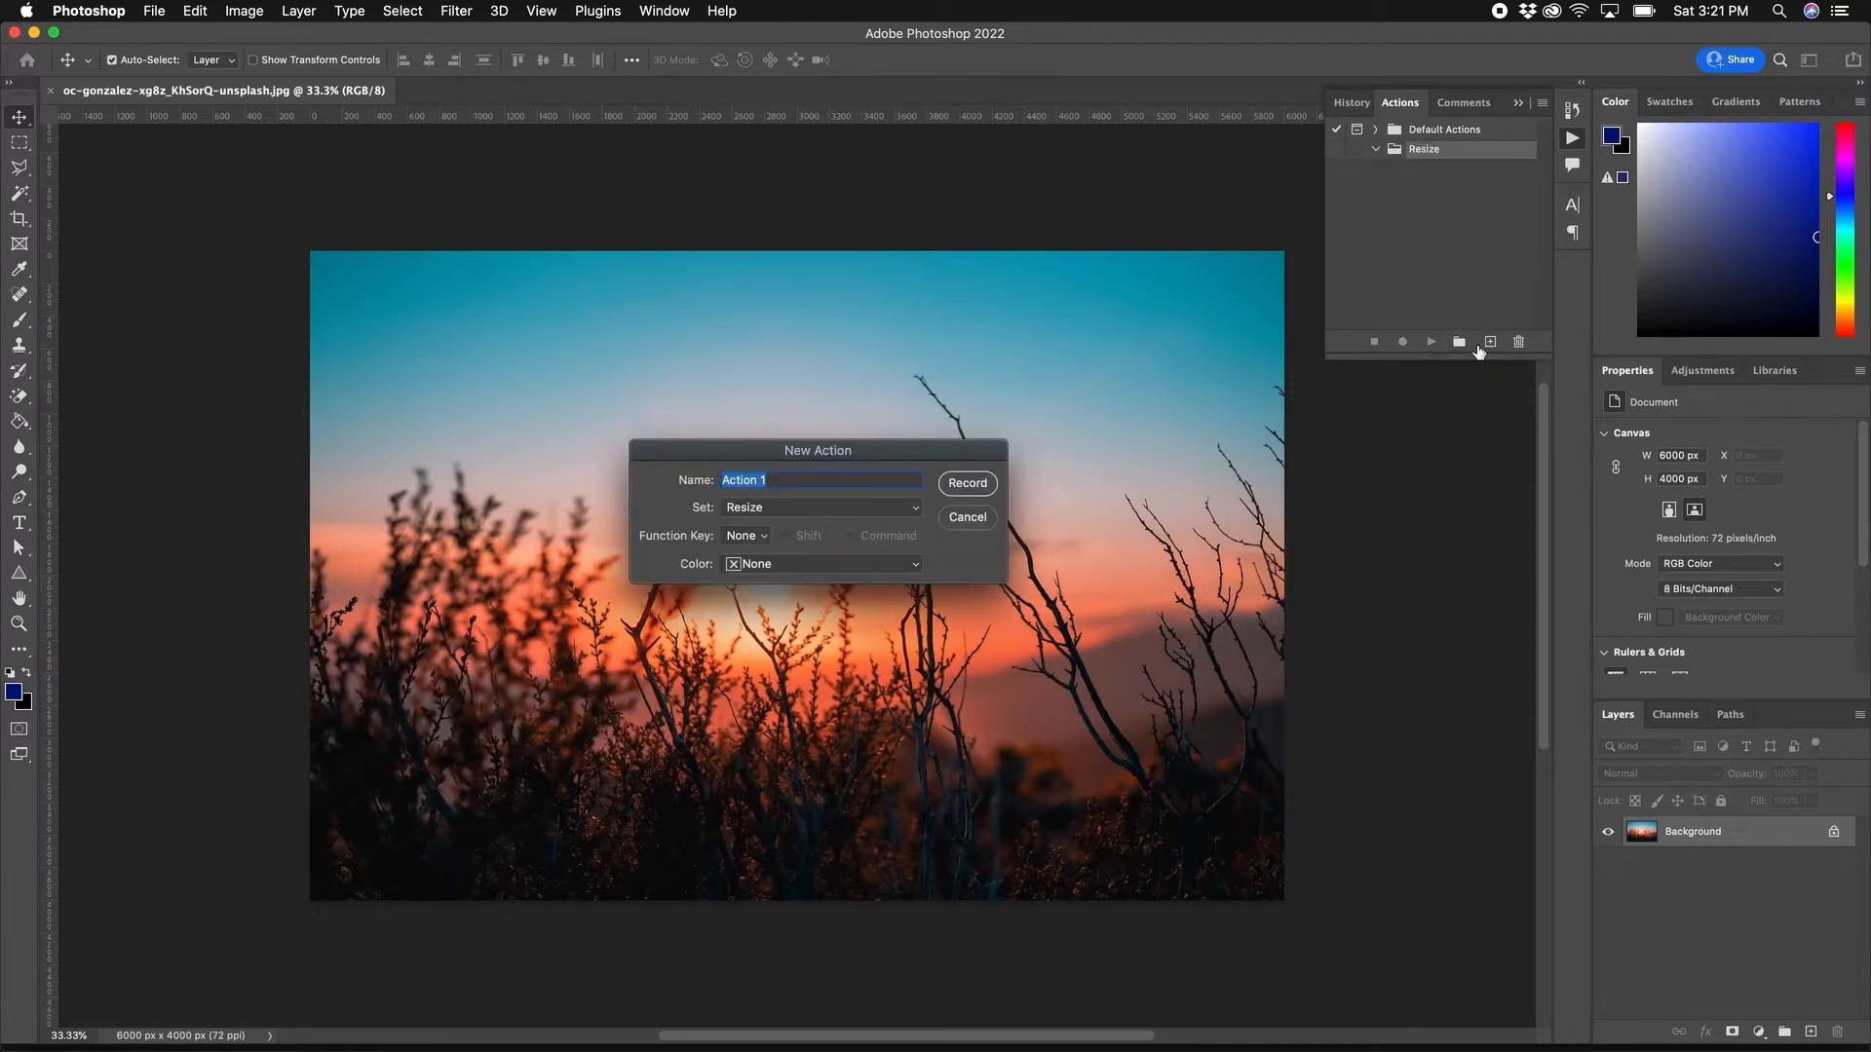
drag(900, 460, 898, 418)
text(1920)
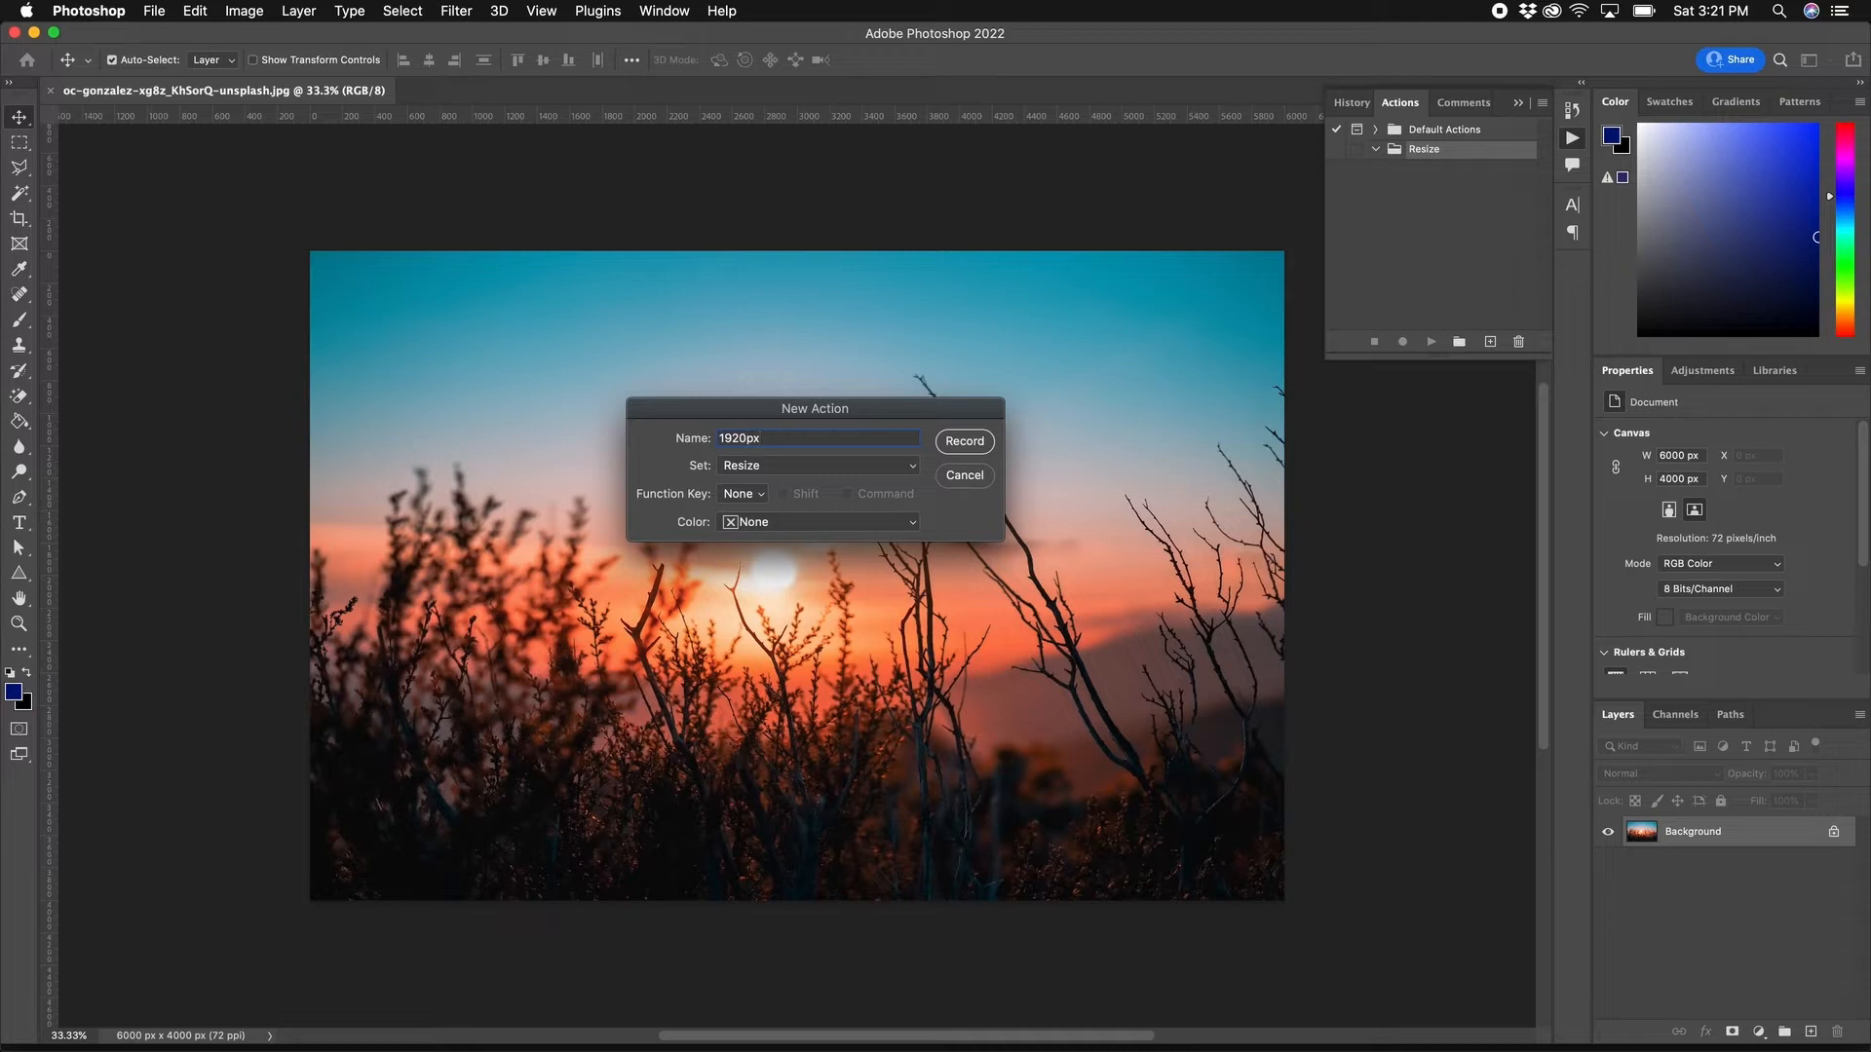
click(955, 443)
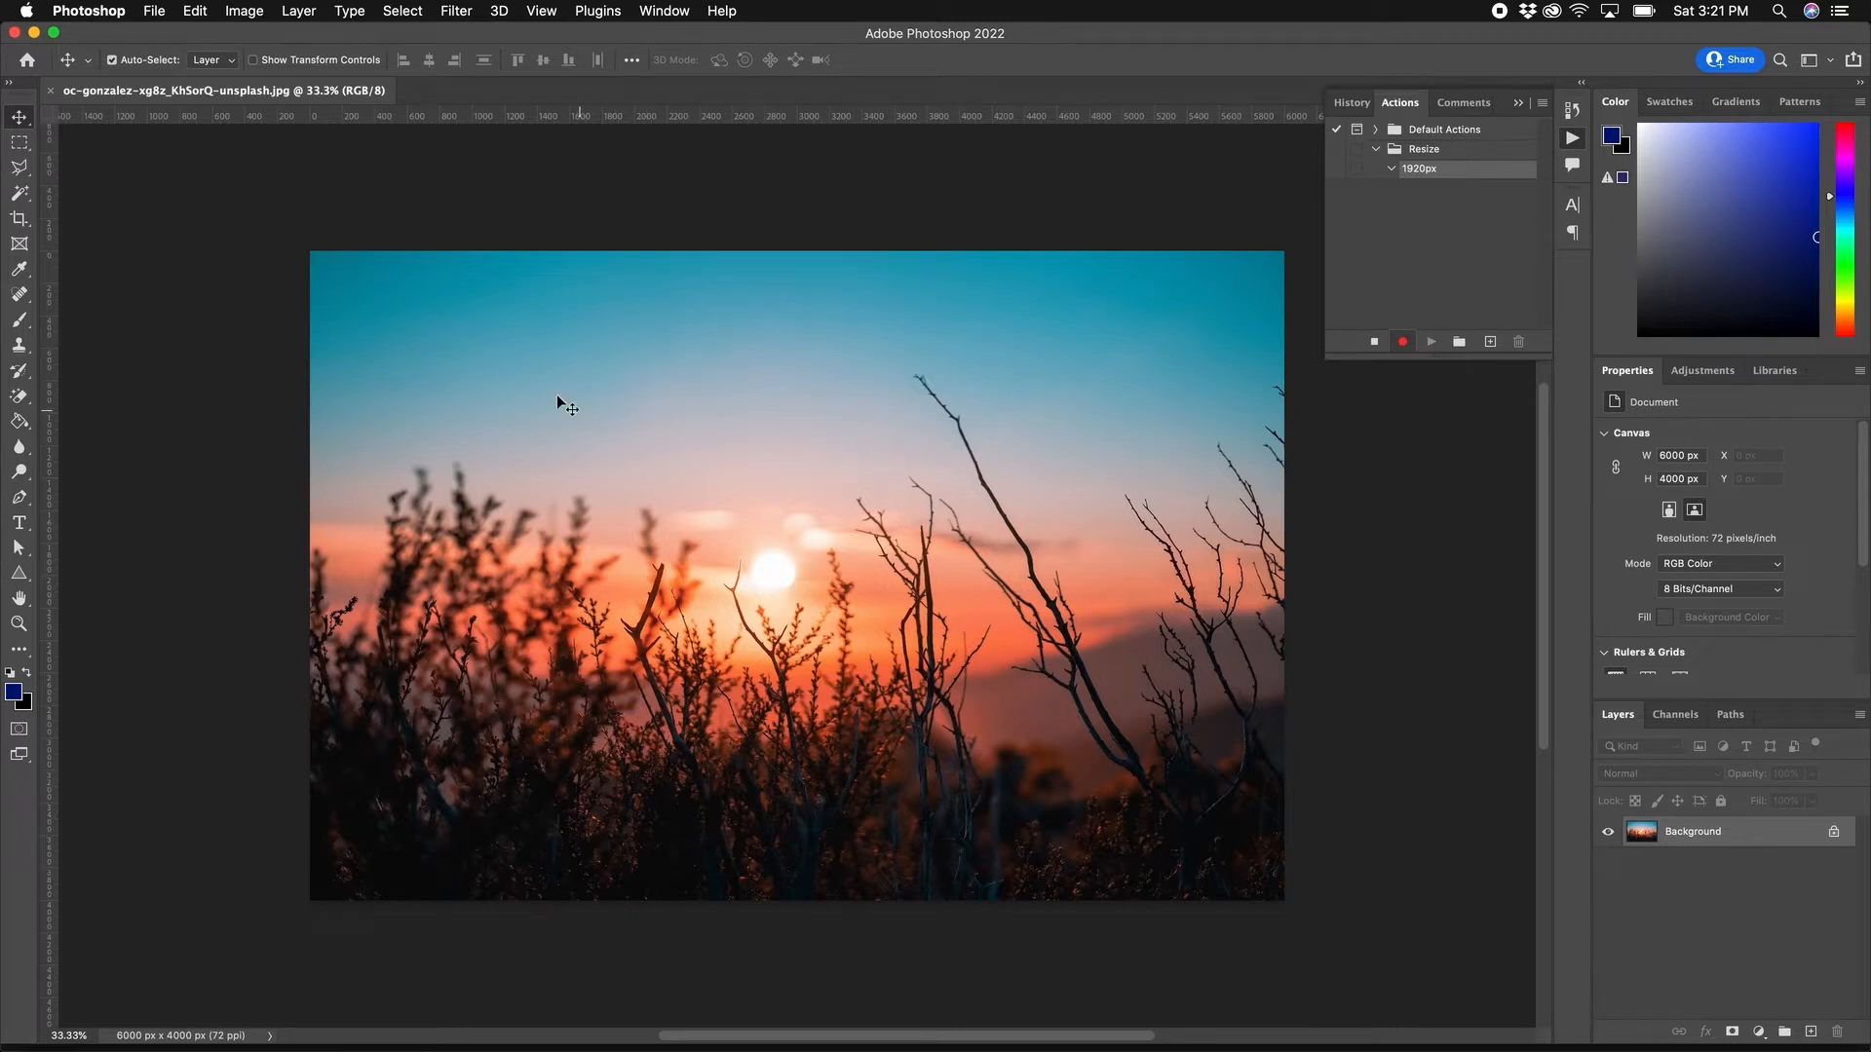
click(254, 6)
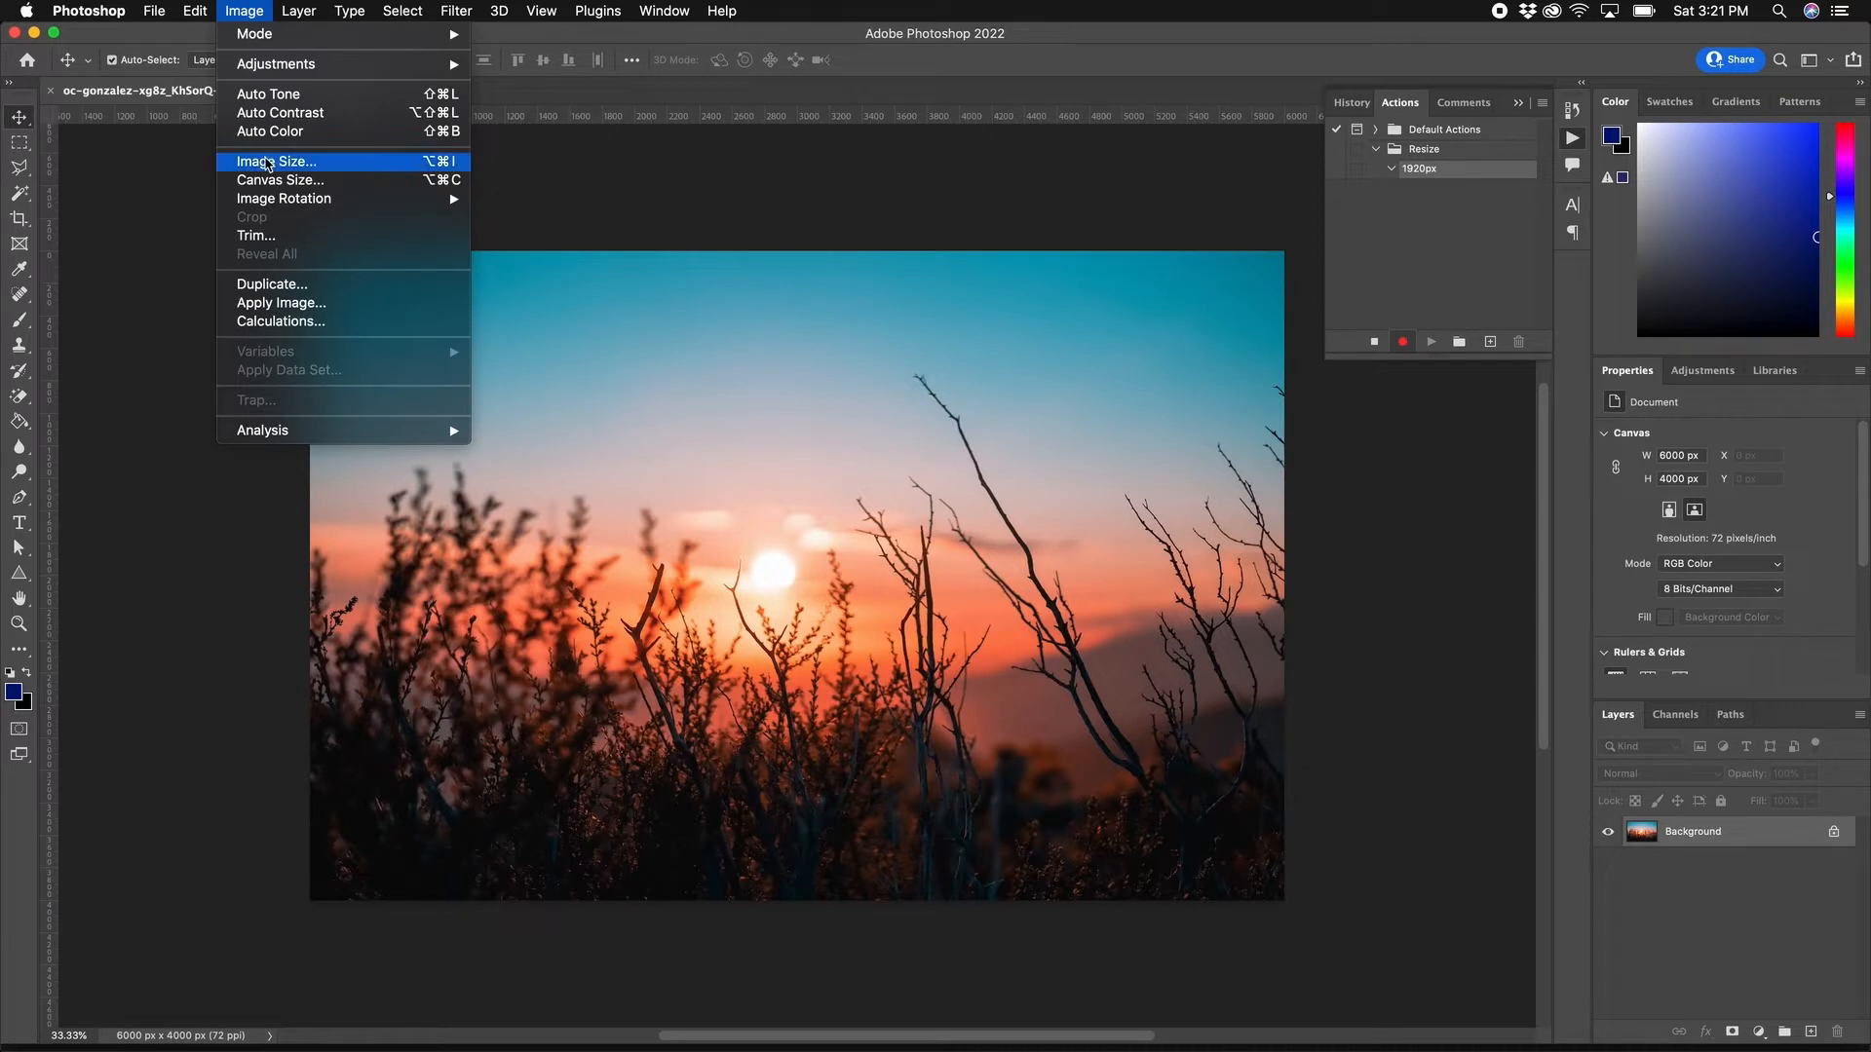
Step: Resize the photo to 1920 px wide (1920 × 1280) and zoom in on it
click(277, 164)
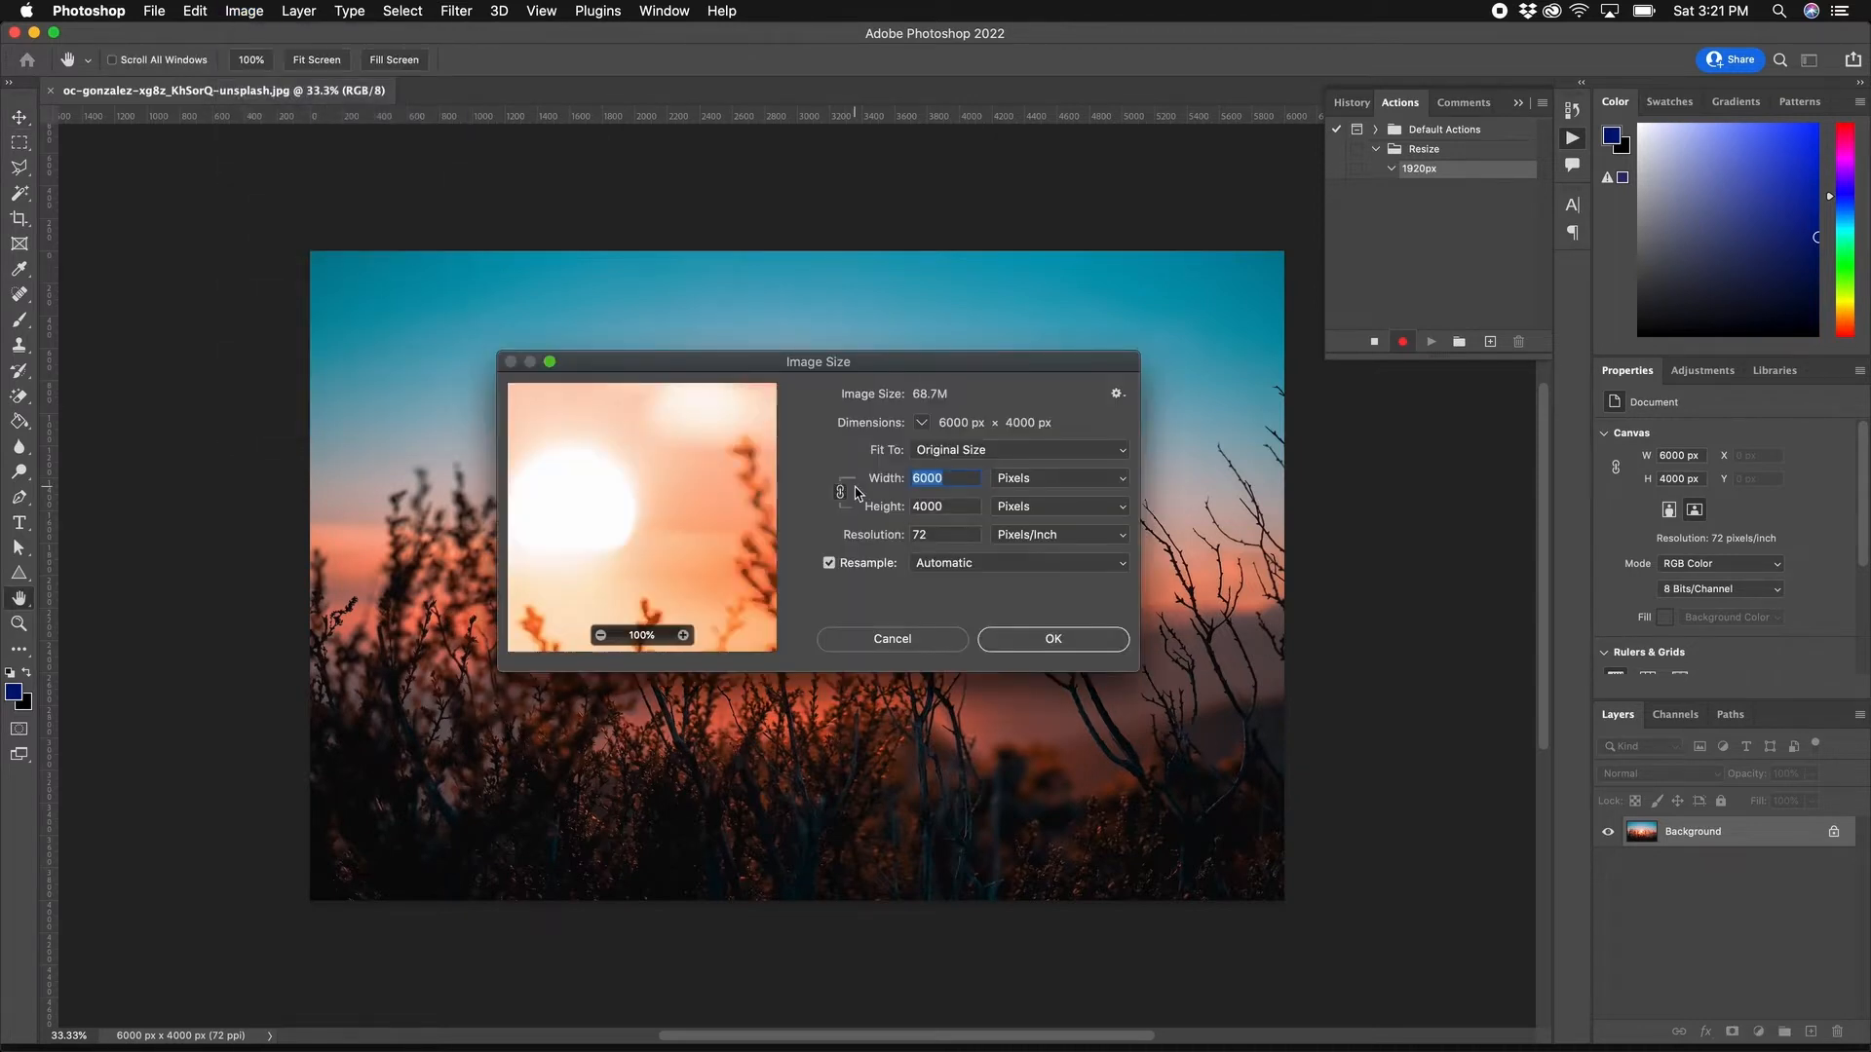
text(1920)
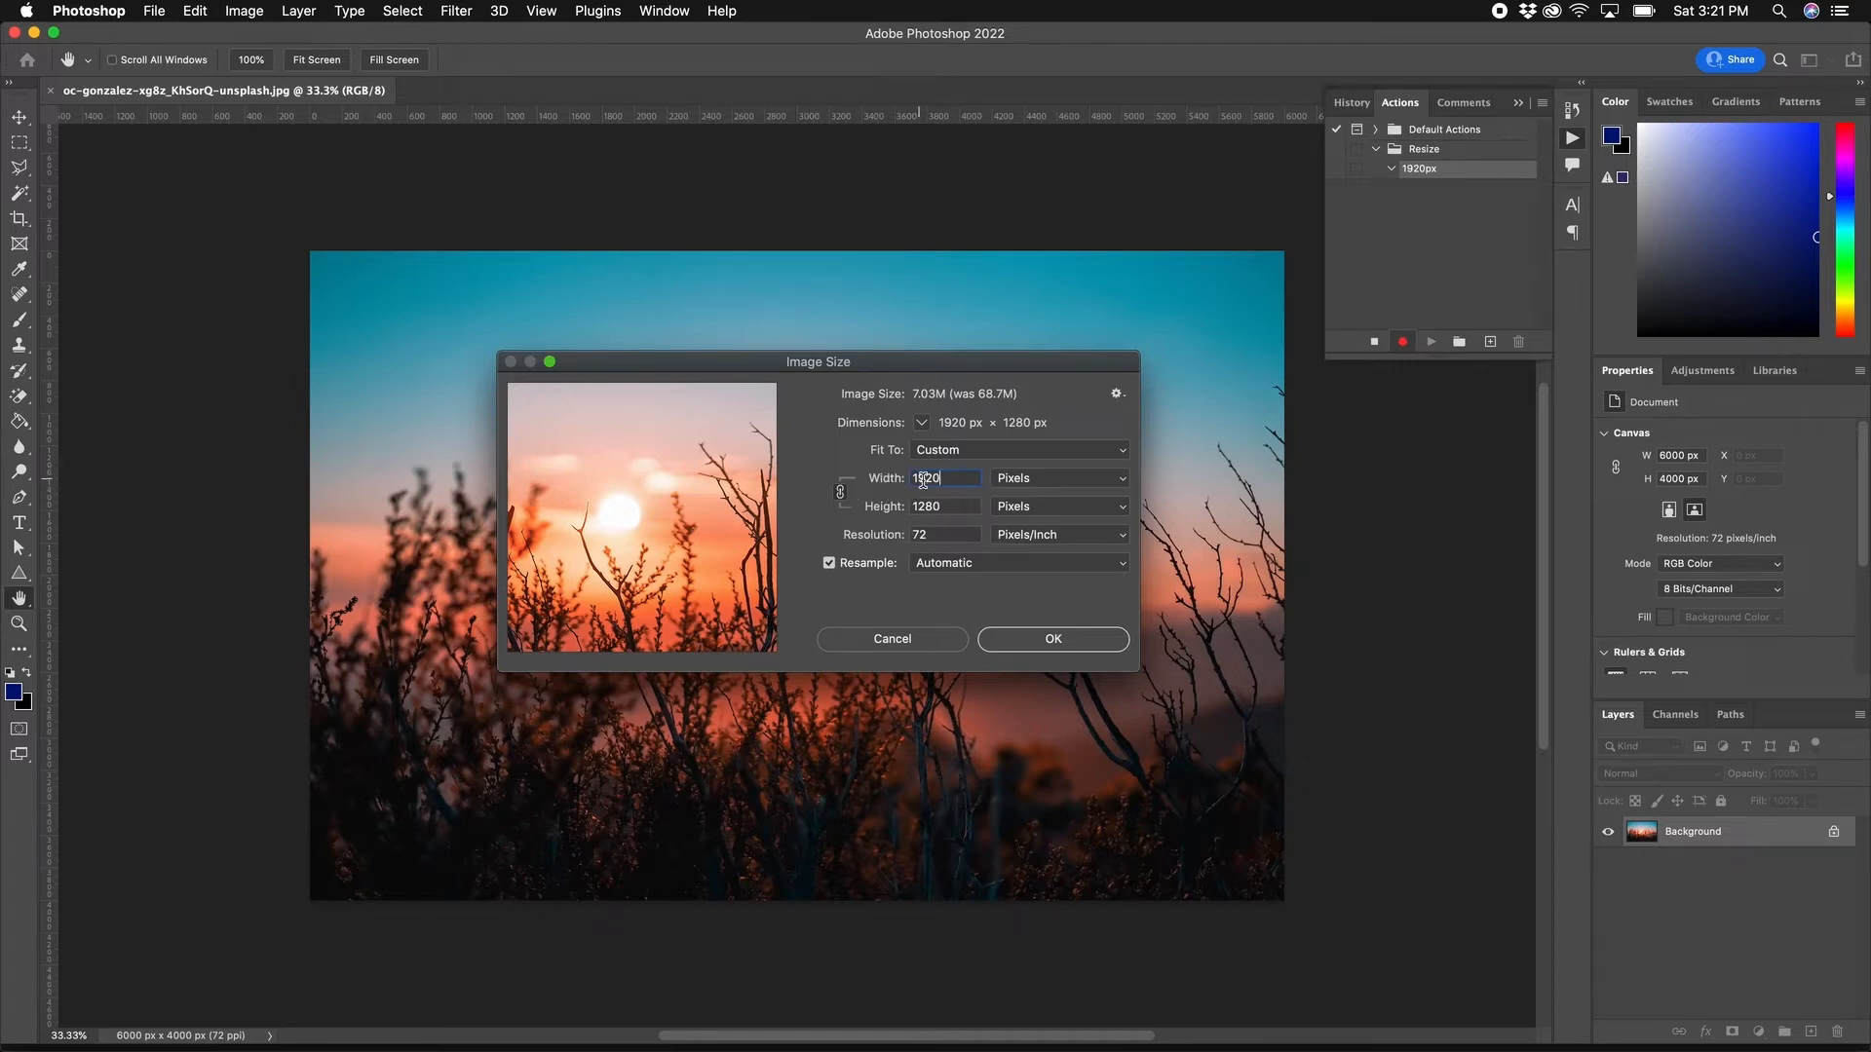
click(1040, 646)
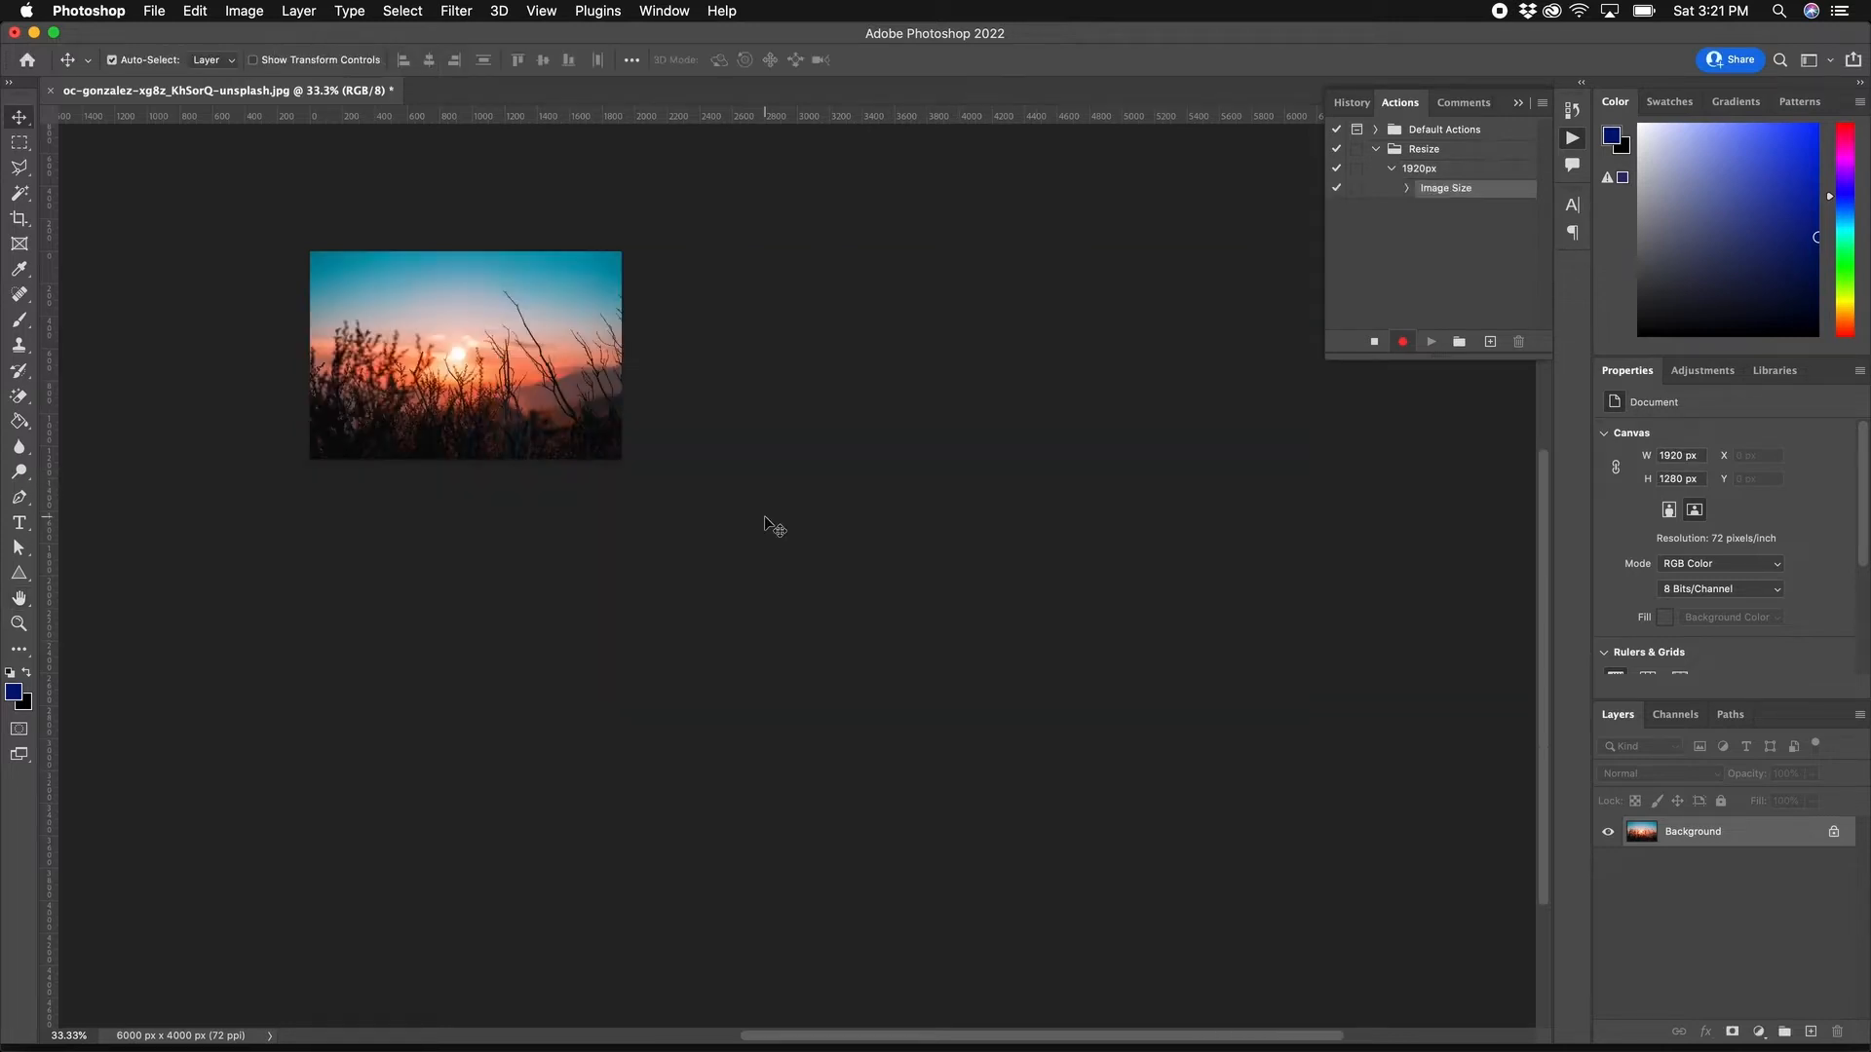
key(z)
drag(409, 324, 480, 301)
Step: Save the resized photo as a JPEG in the Resized folder
key(v)
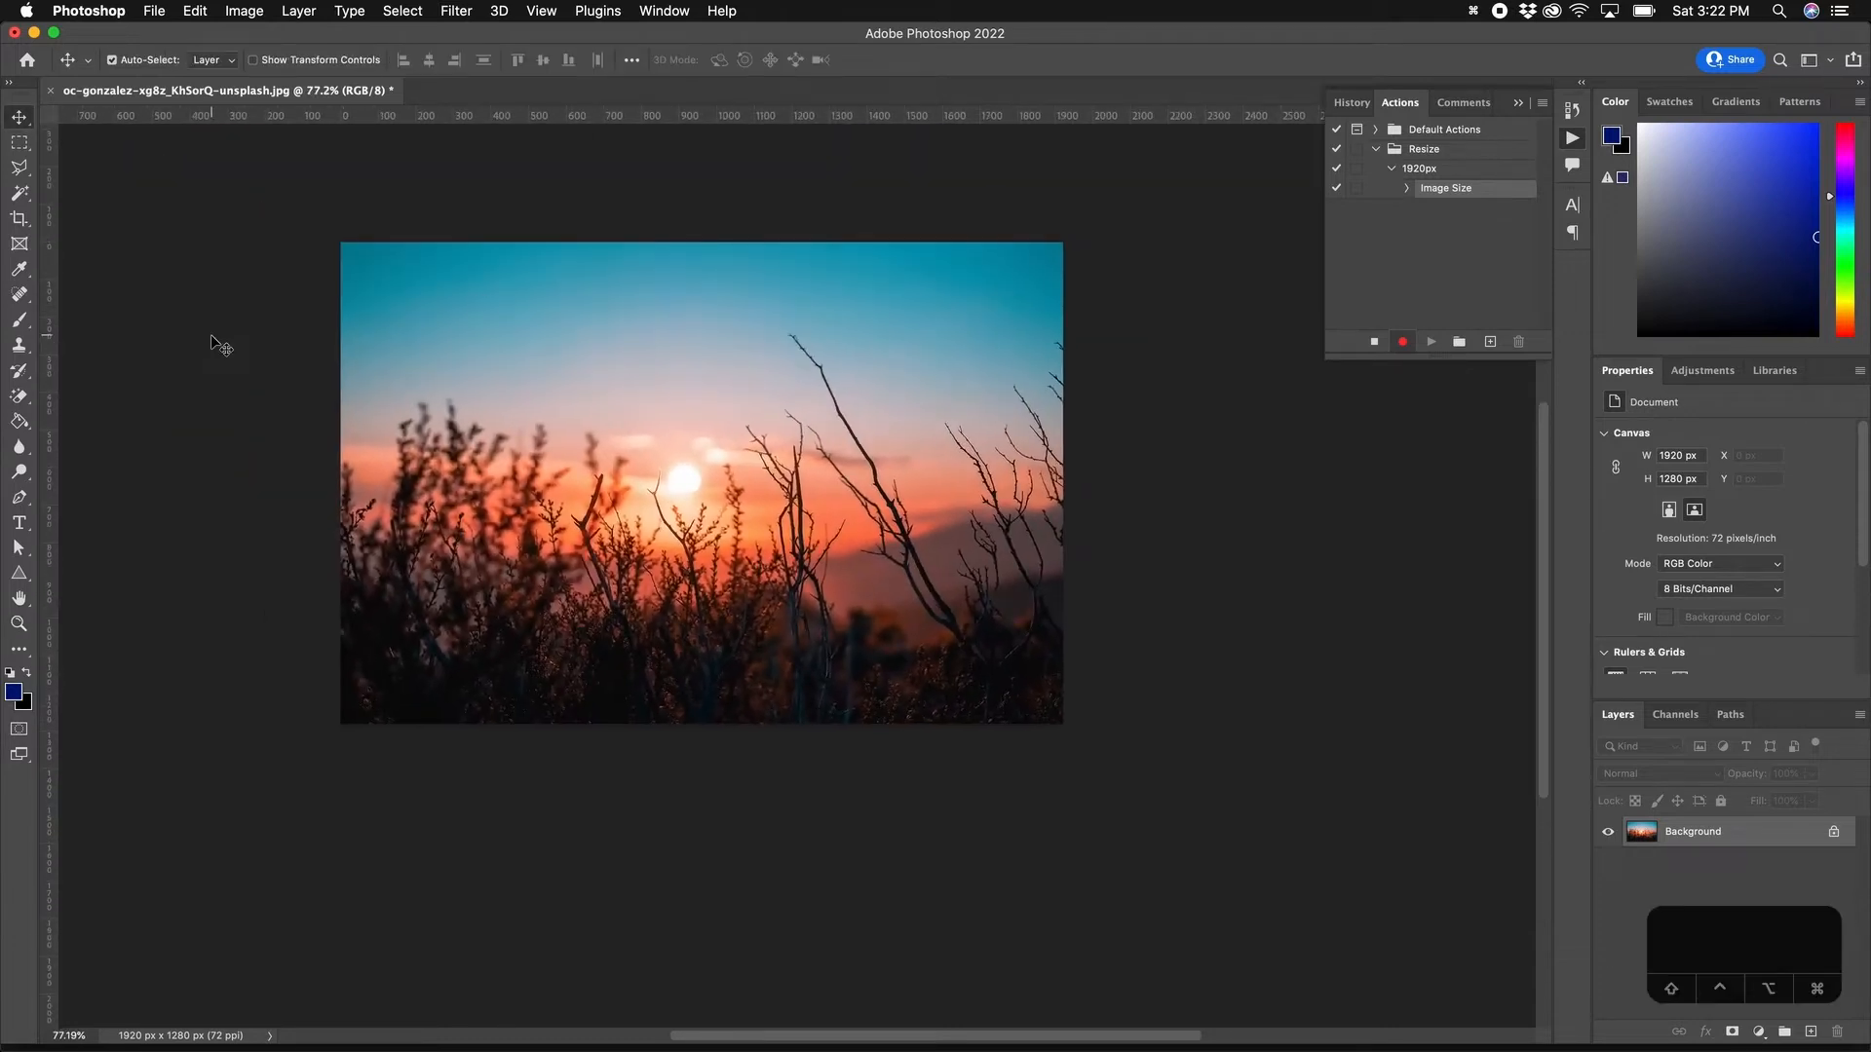
click(154, 10)
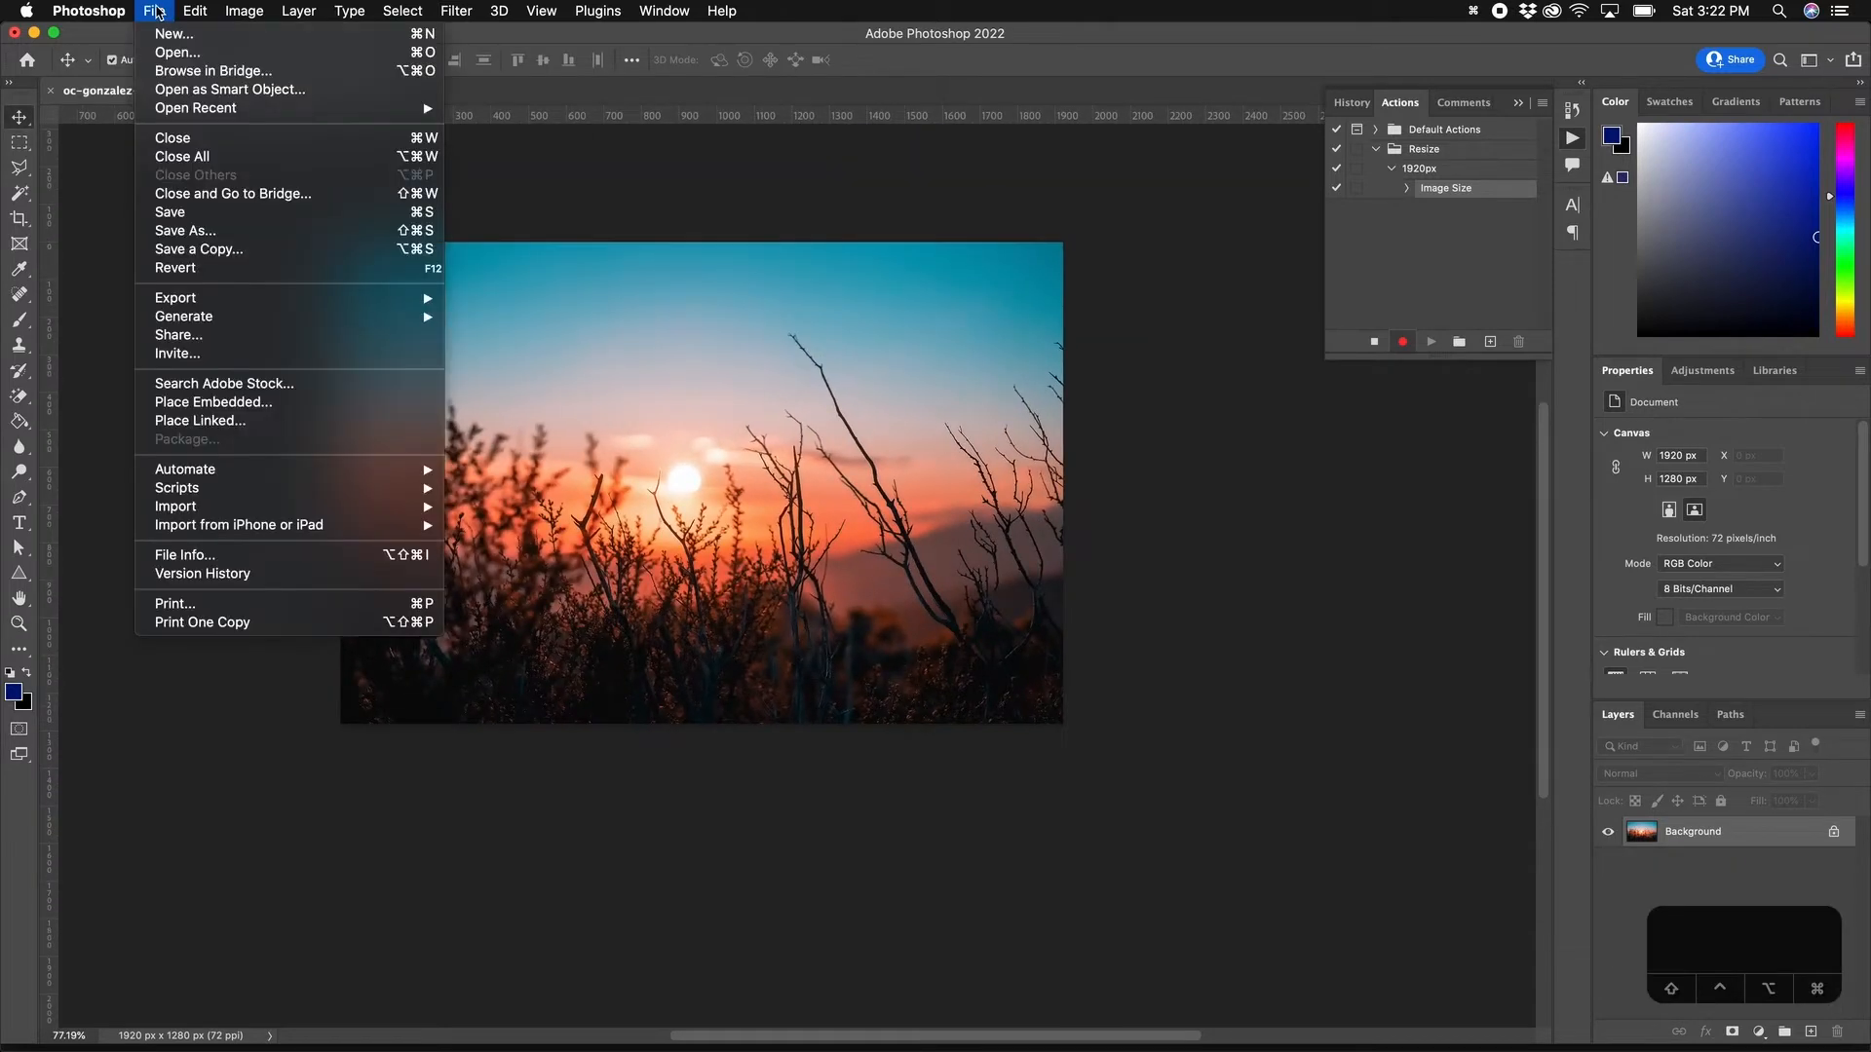
click(192, 230)
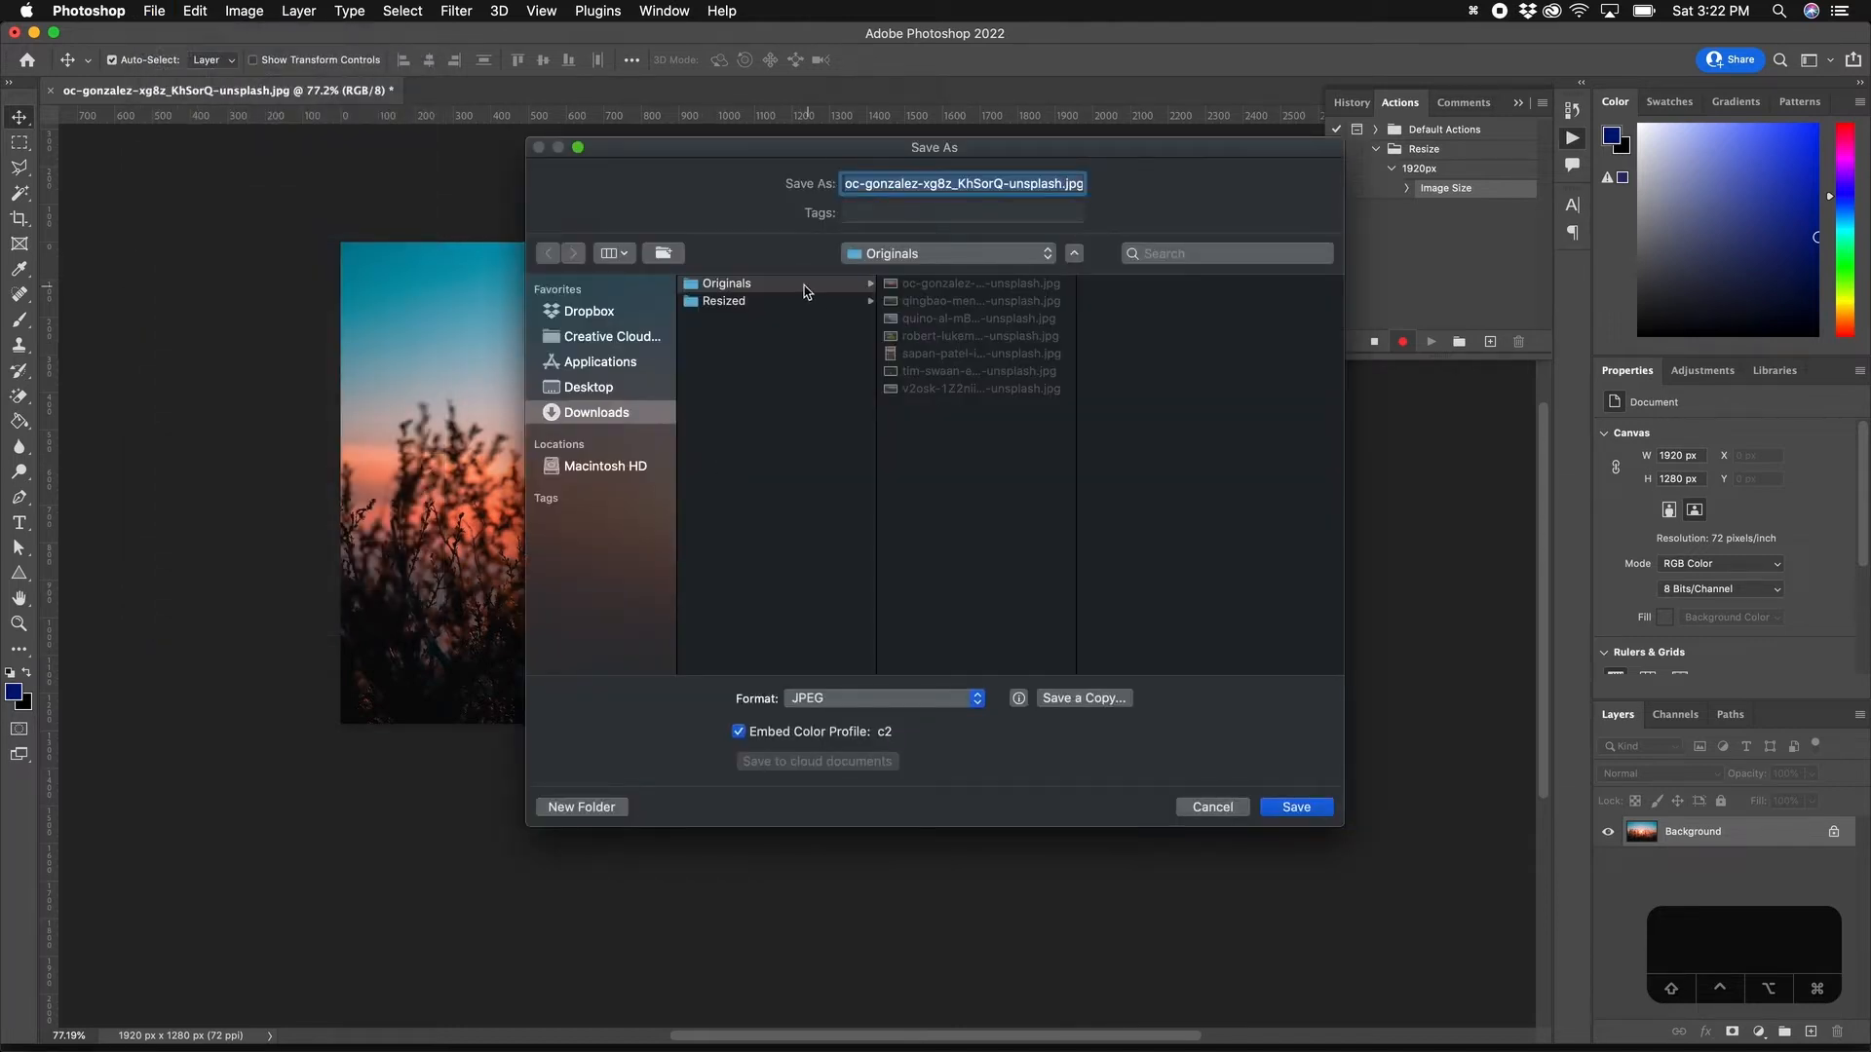
click(748, 301)
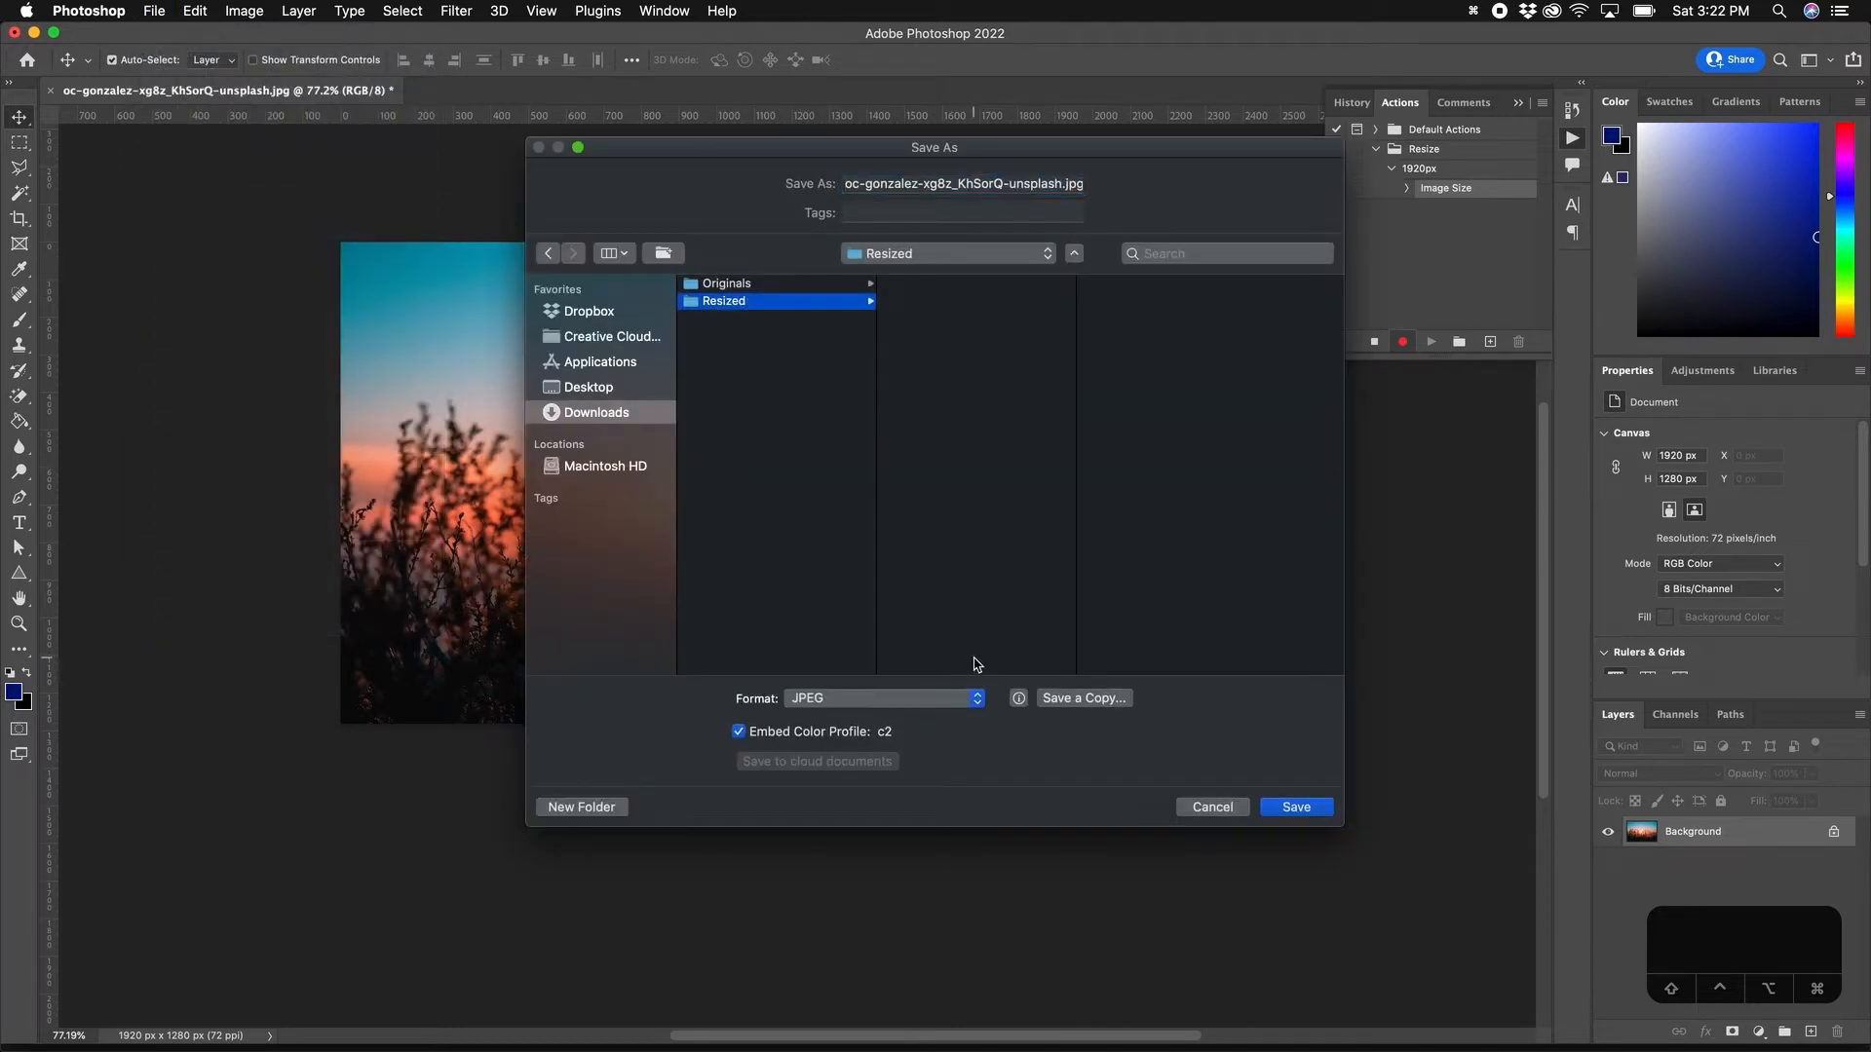
click(1300, 809)
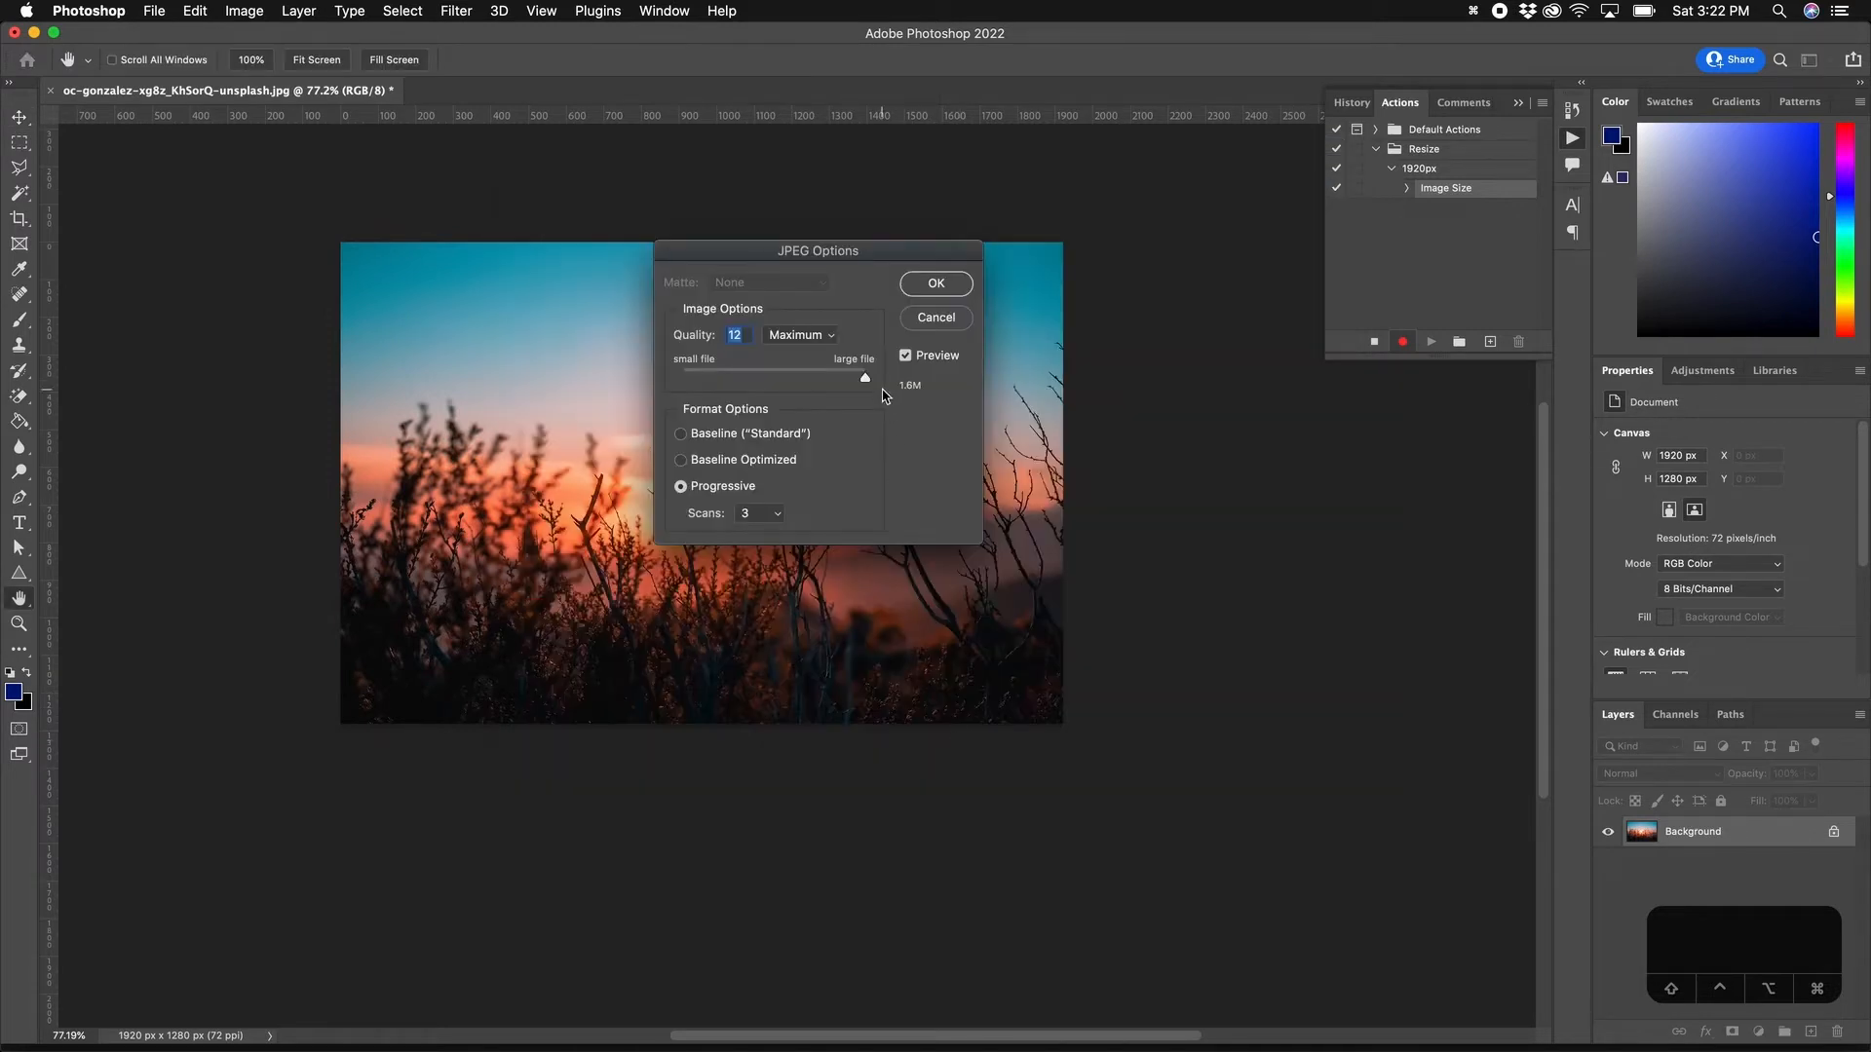
click(946, 290)
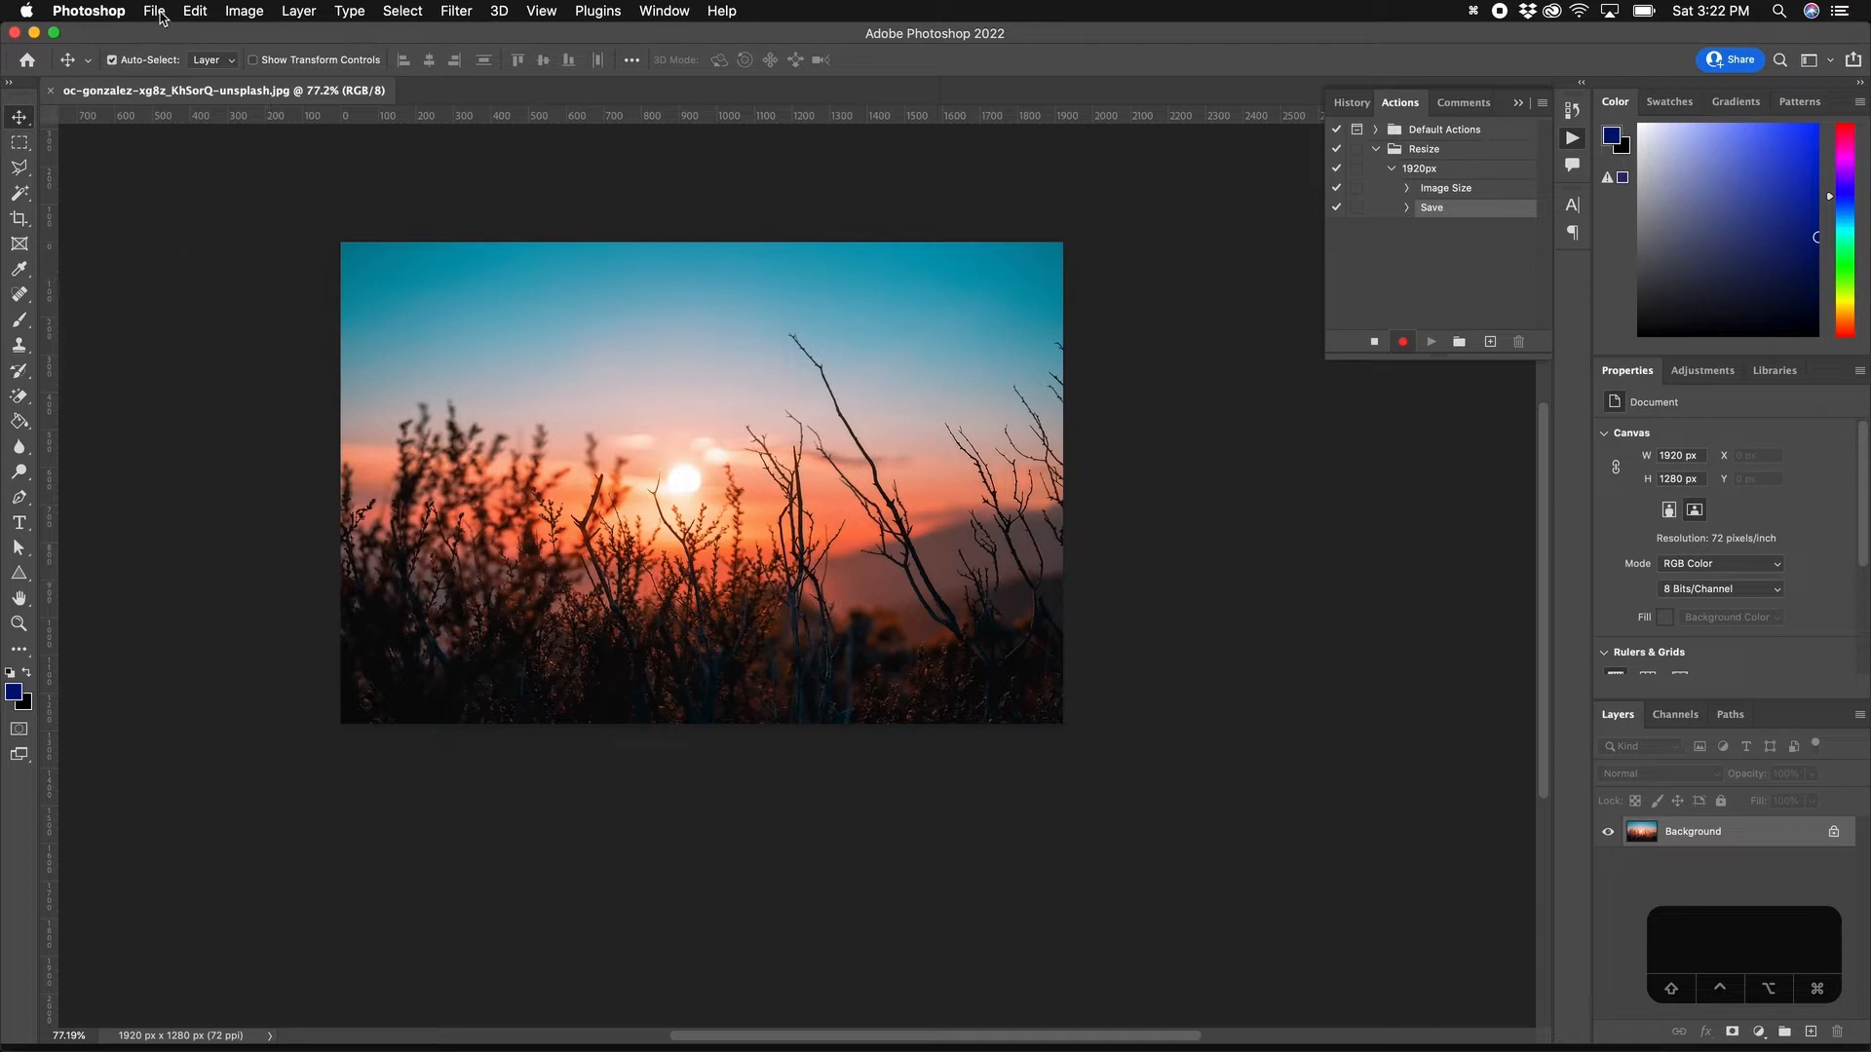
Step: Close the photo and bring the Actions panel back
click(50, 92)
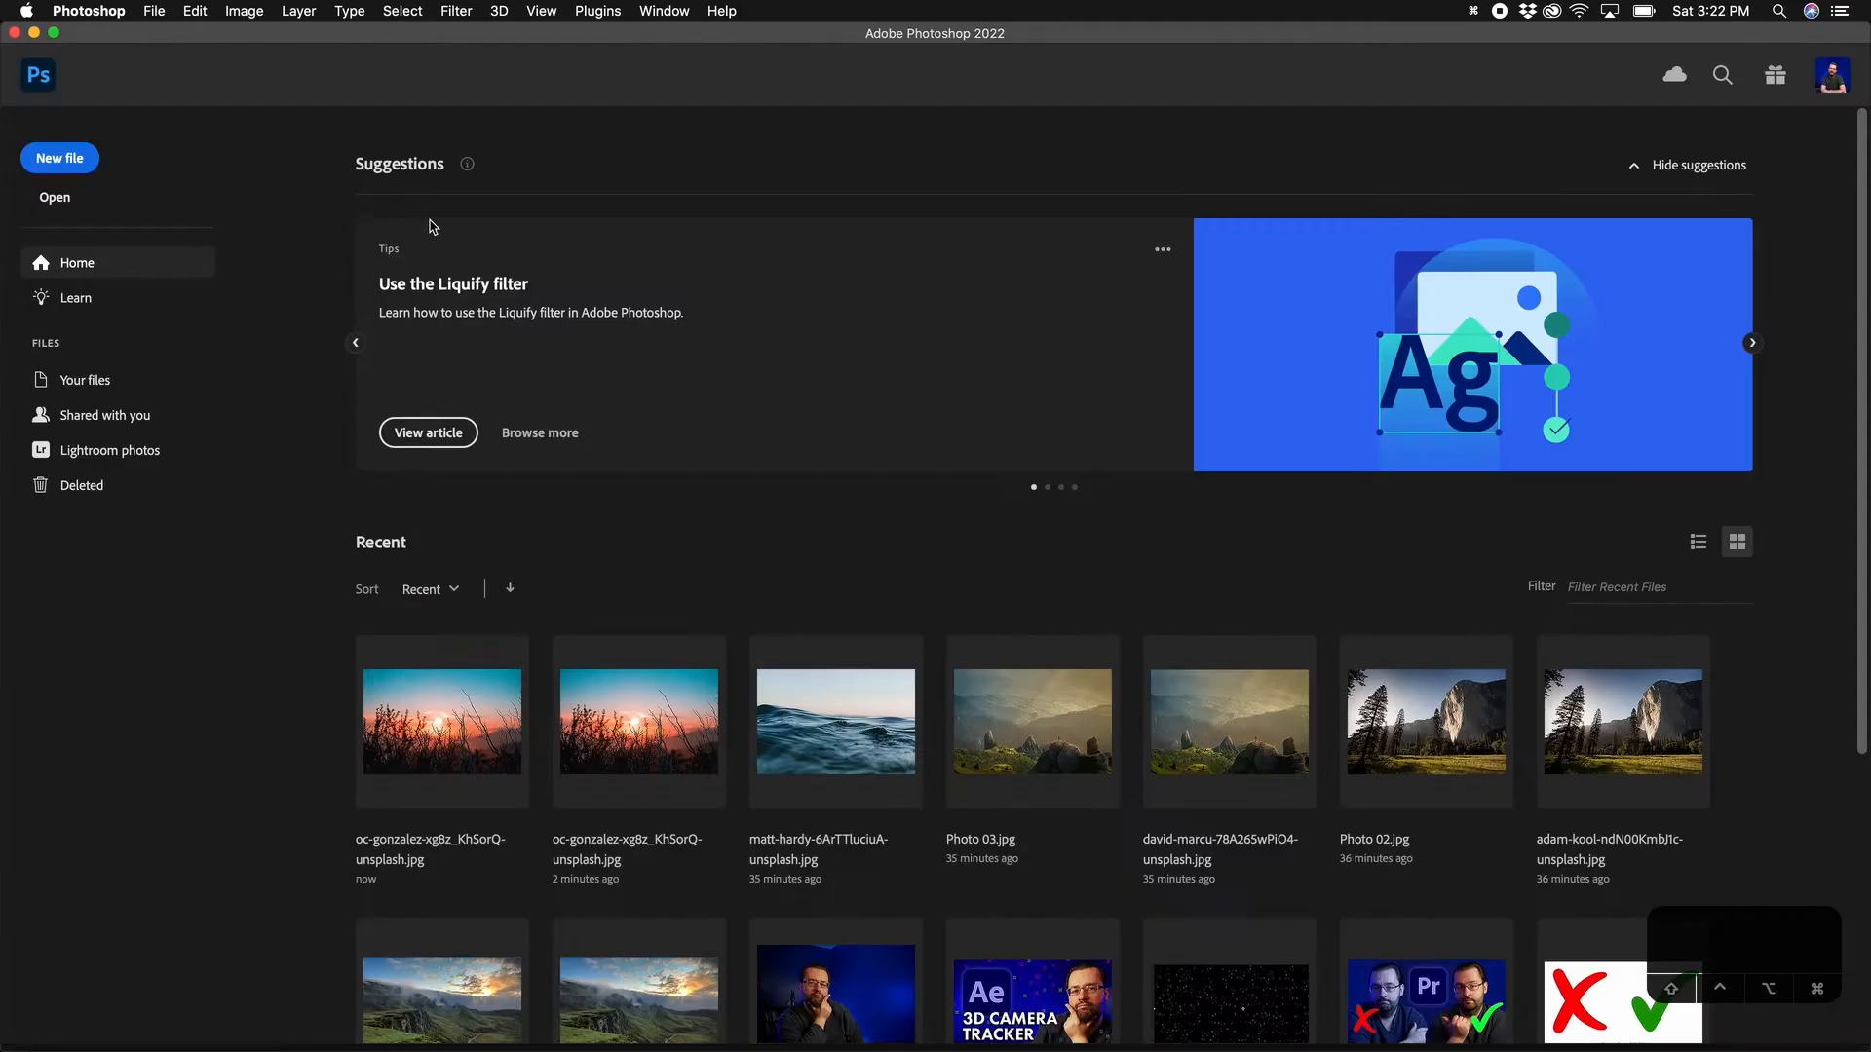
click(668, 12)
click(672, 154)
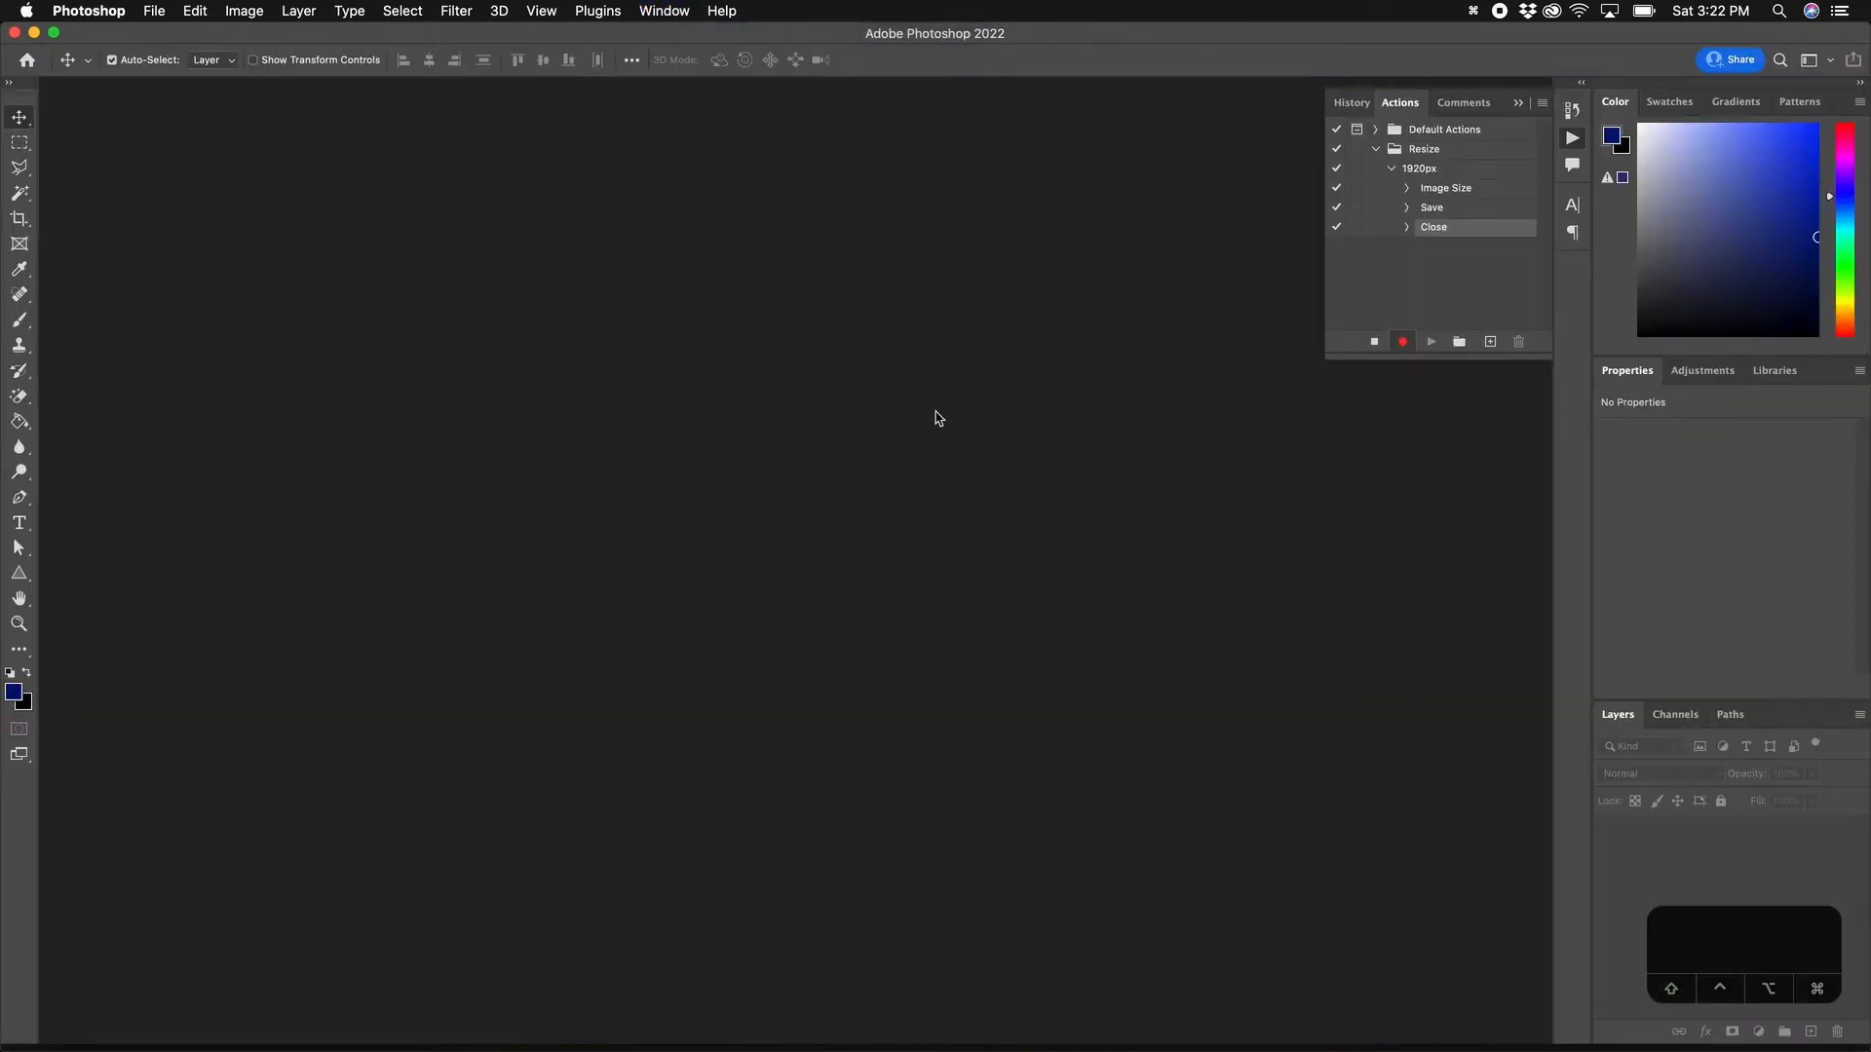
Step: Stop recording and set up a Batch using the Resize set's 1920px action
click(1374, 342)
click(156, 13)
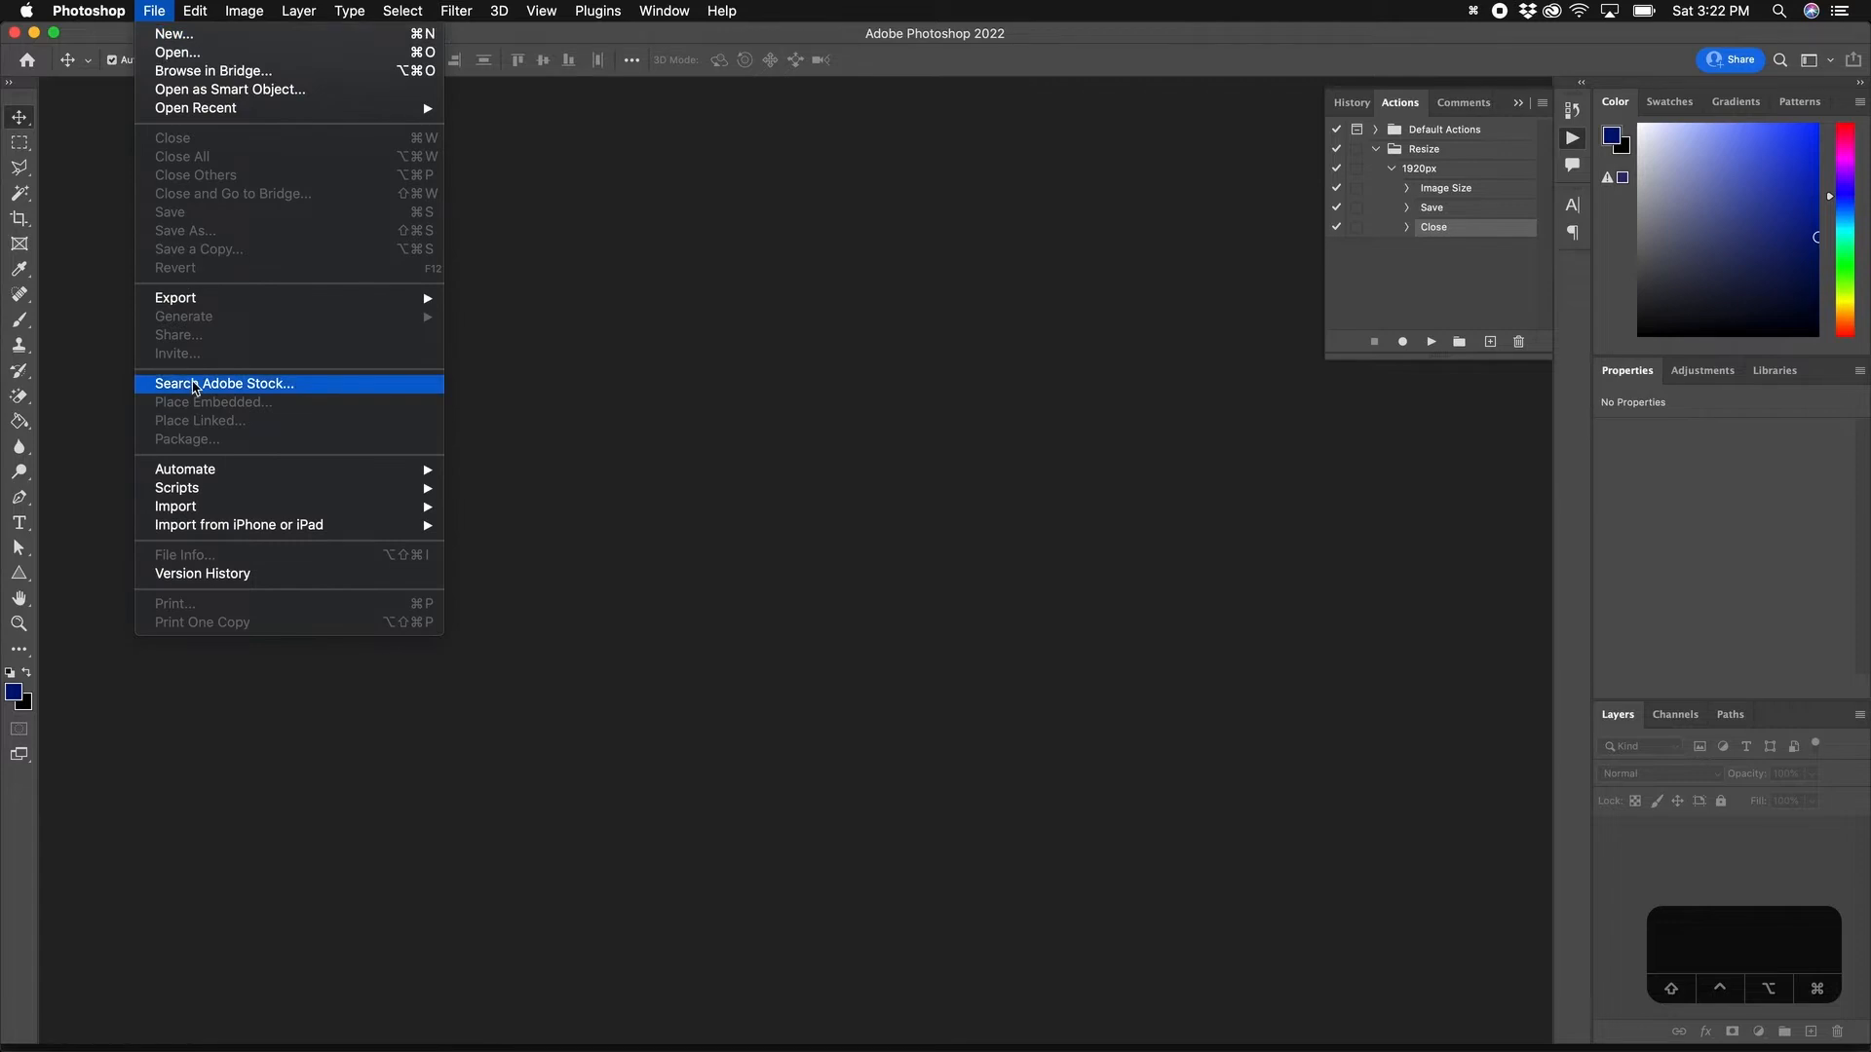
mouse_move(196, 472)
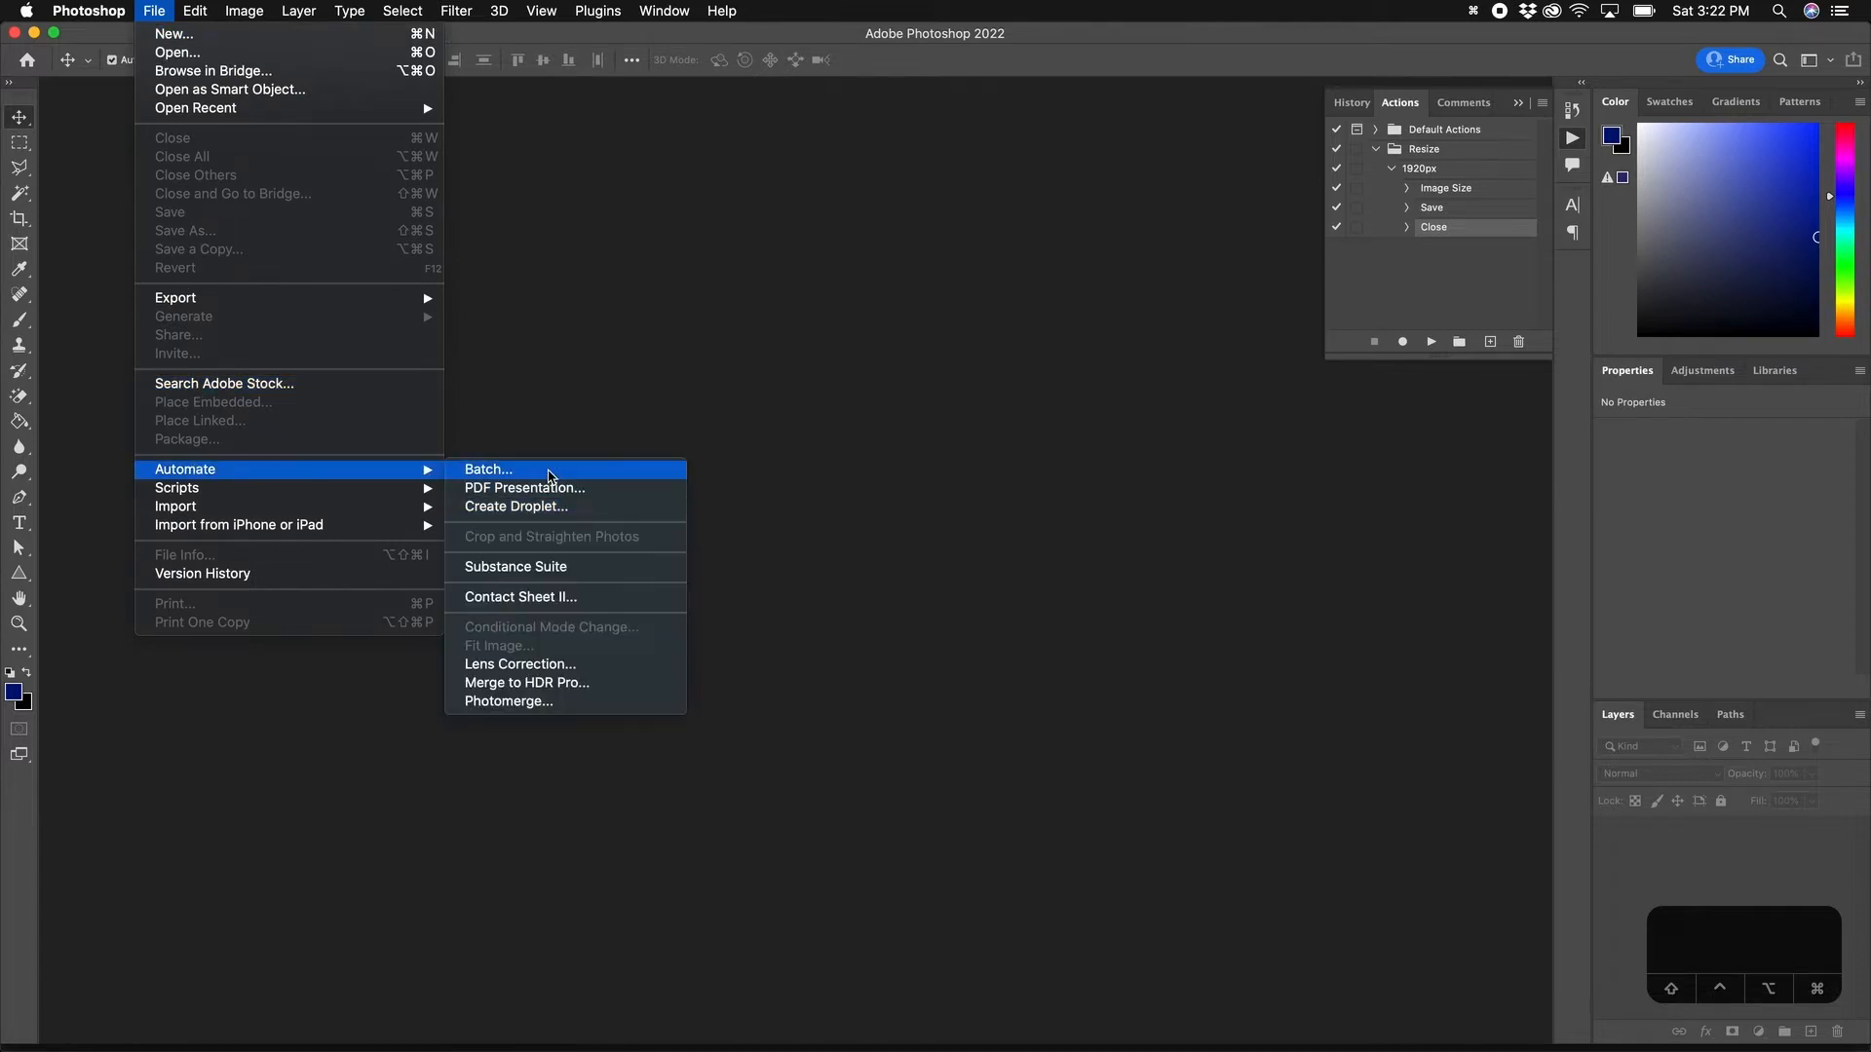
click(551, 471)
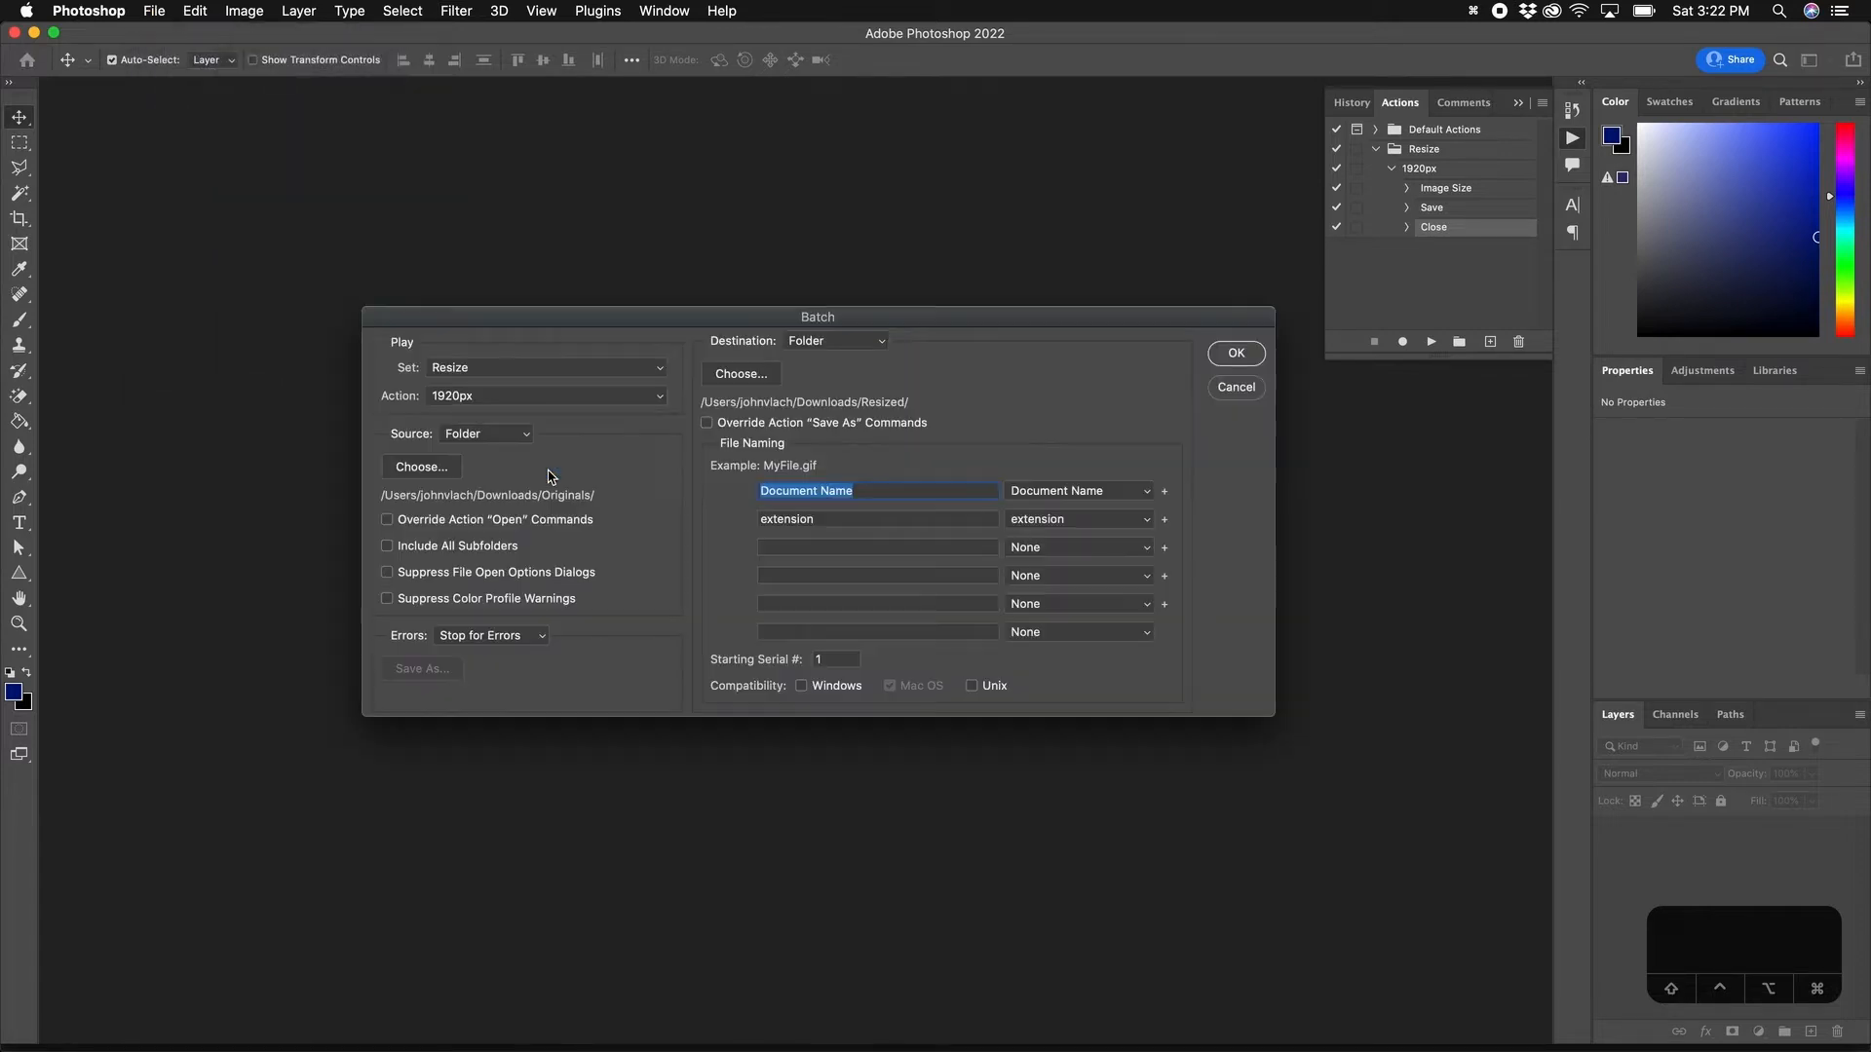
click(518, 373)
click(447, 371)
click(444, 400)
click(464, 401)
Step: Set the batch source to Originals and destination to Resized, then run it
click(421, 466)
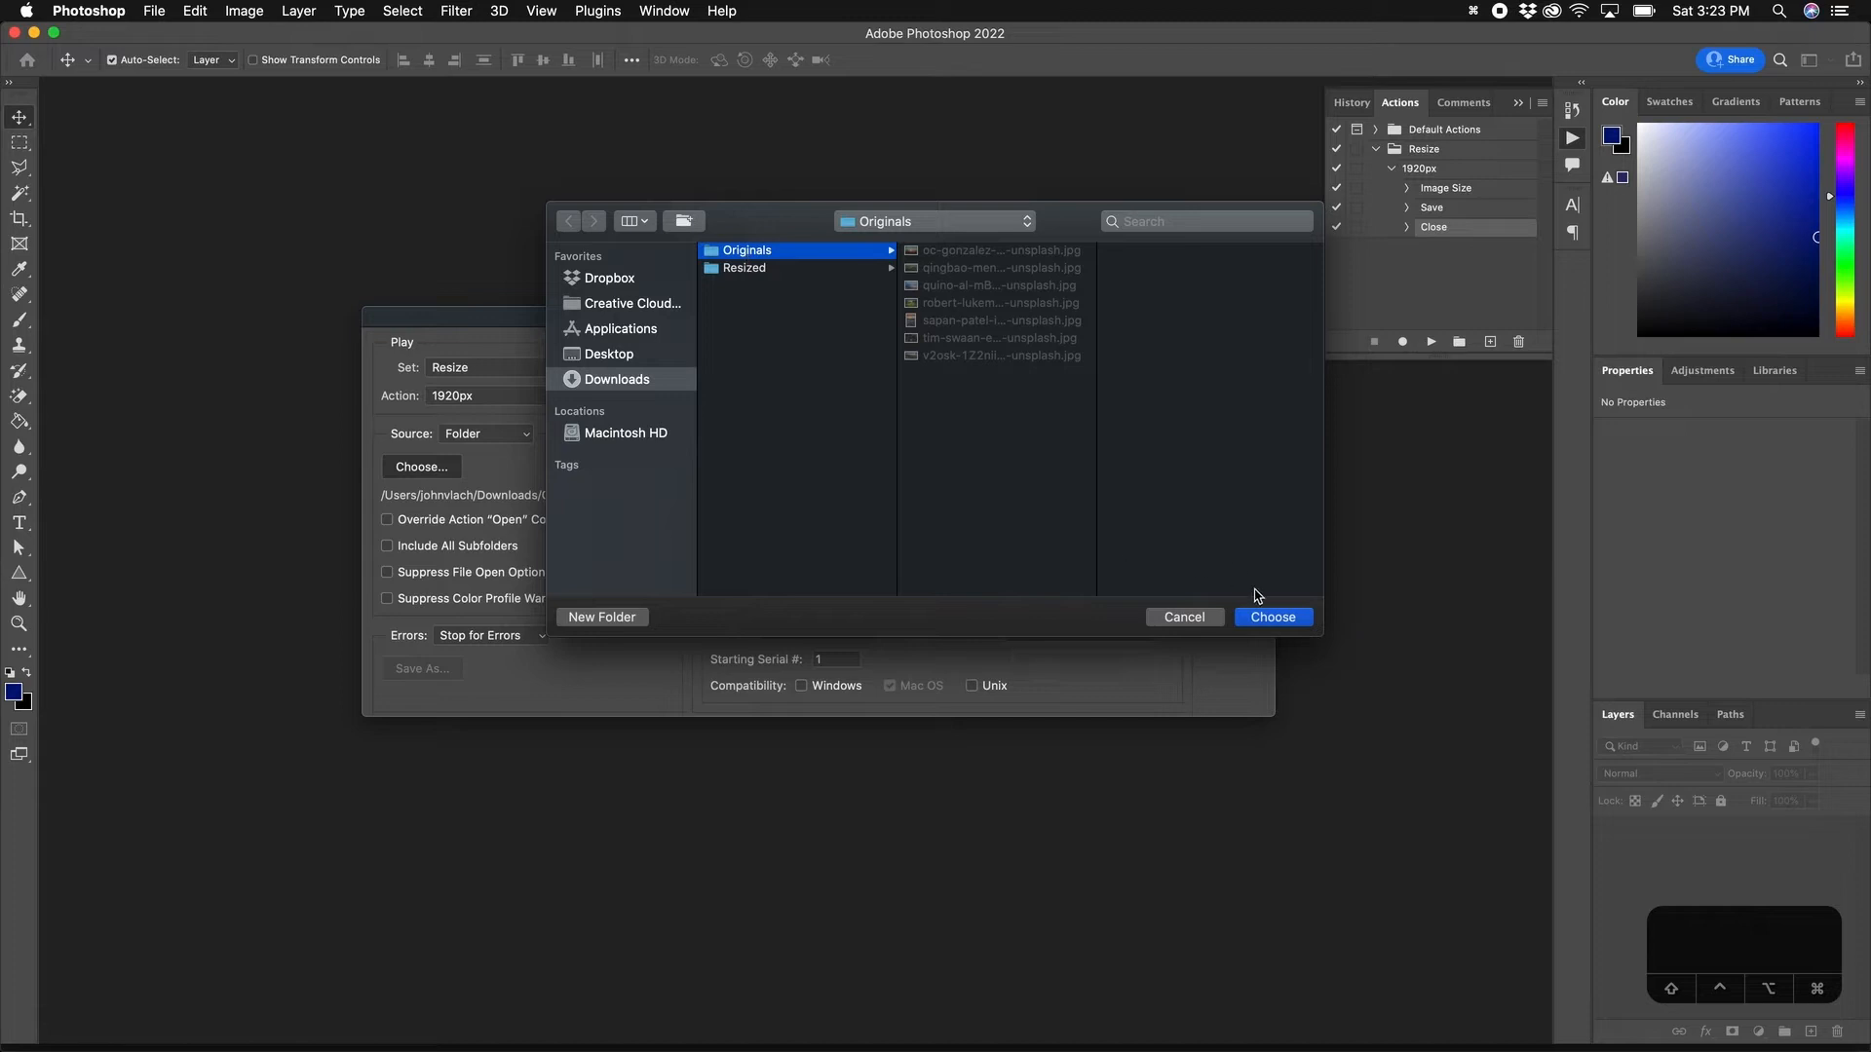
key(Return)
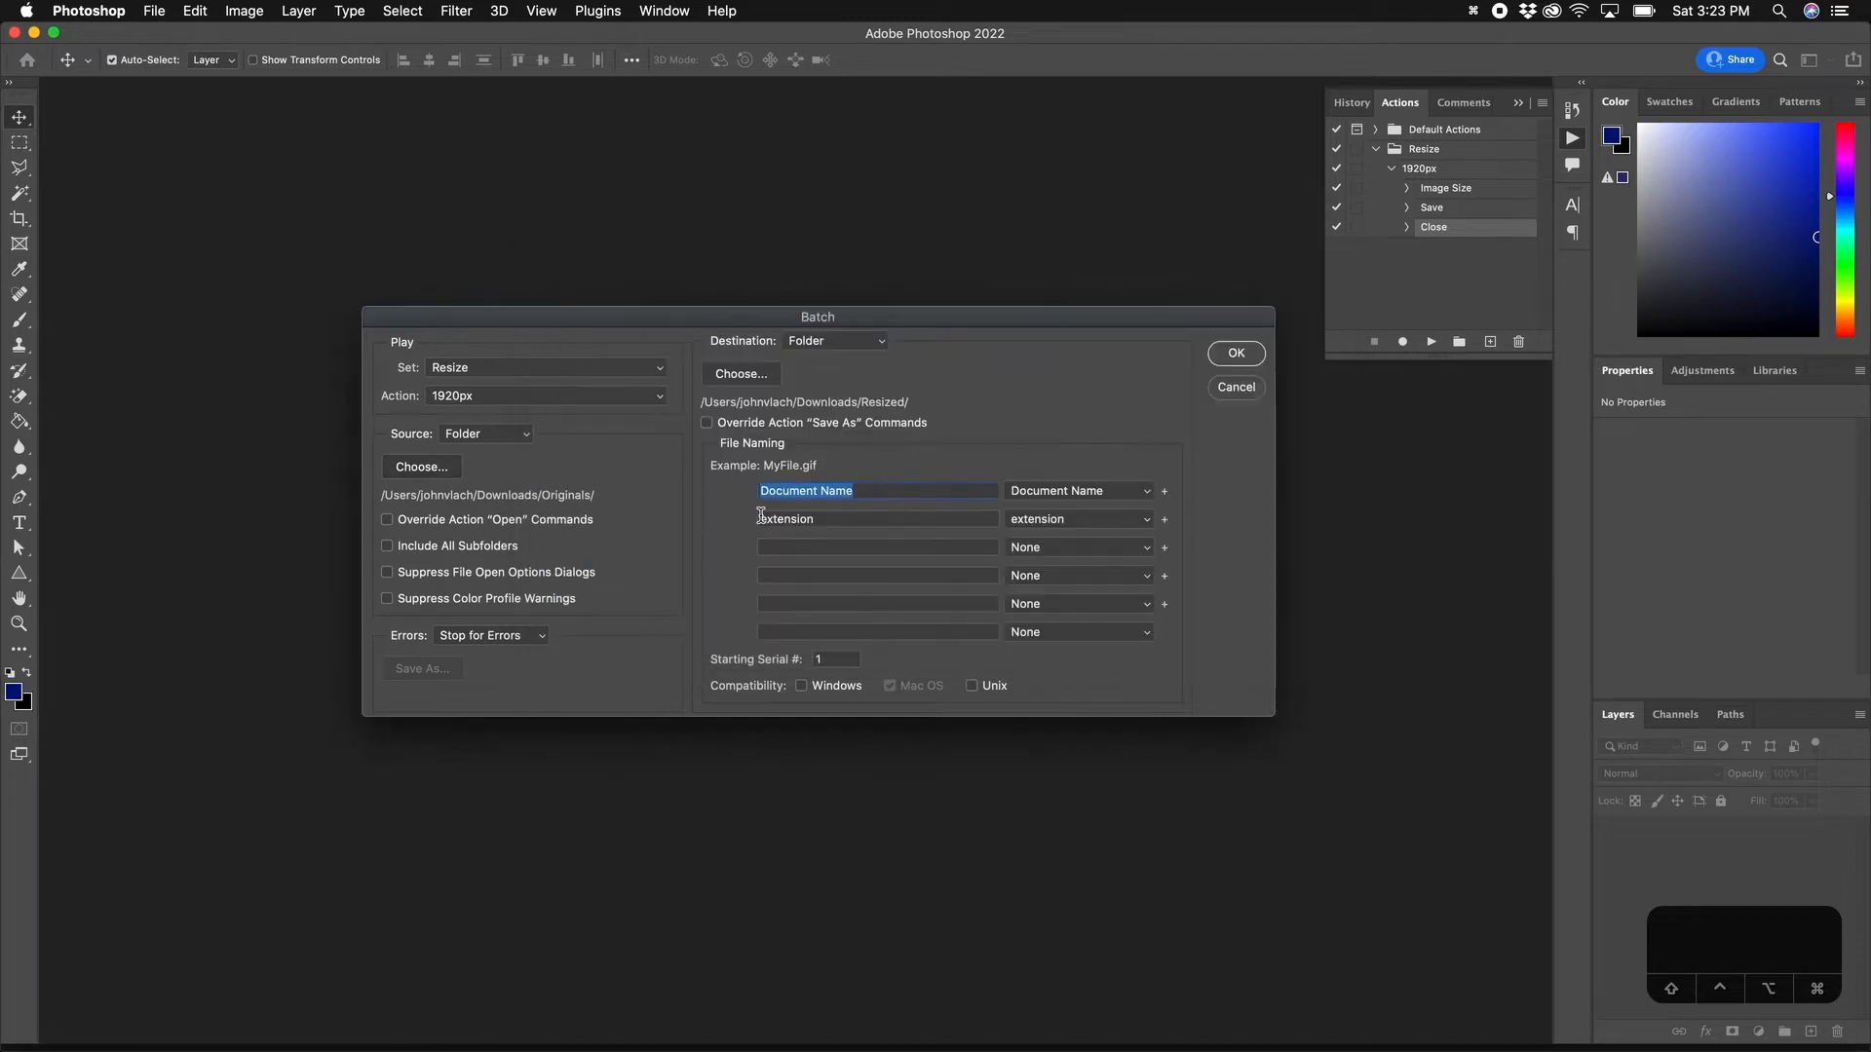
click(743, 376)
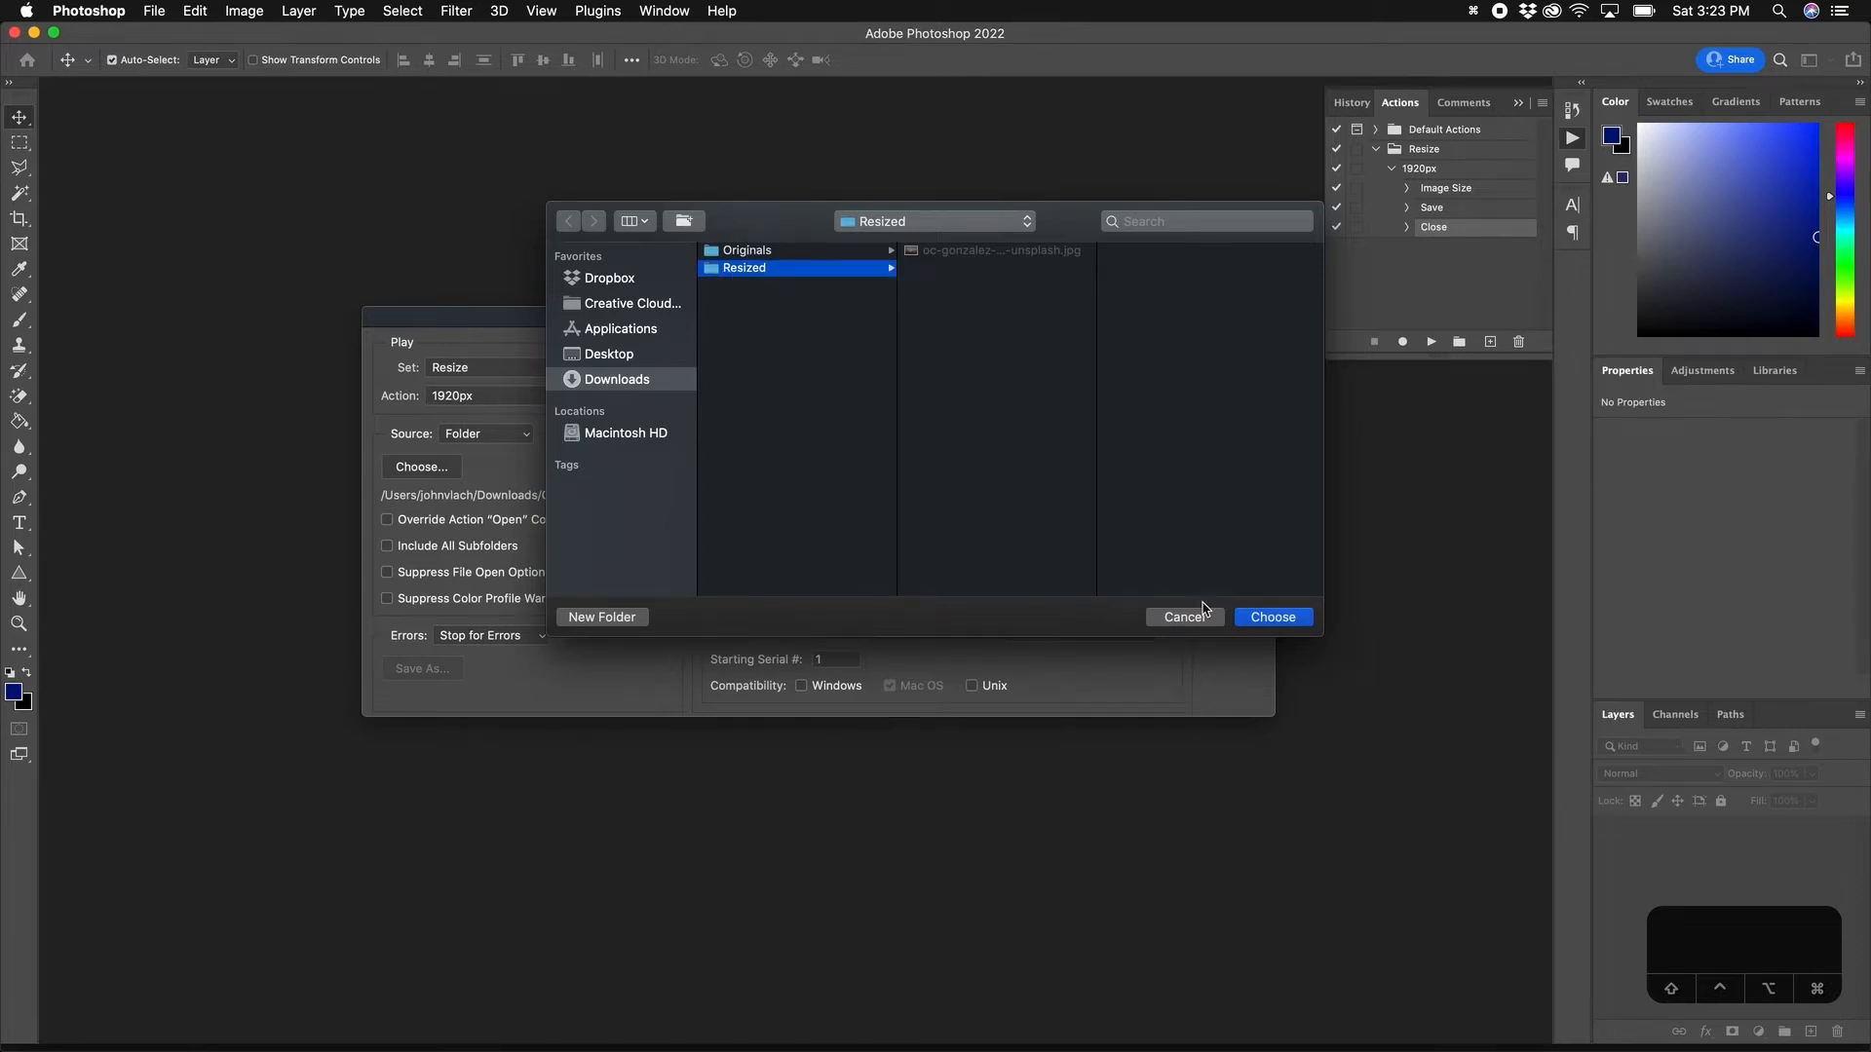
click(1275, 619)
click(1240, 356)
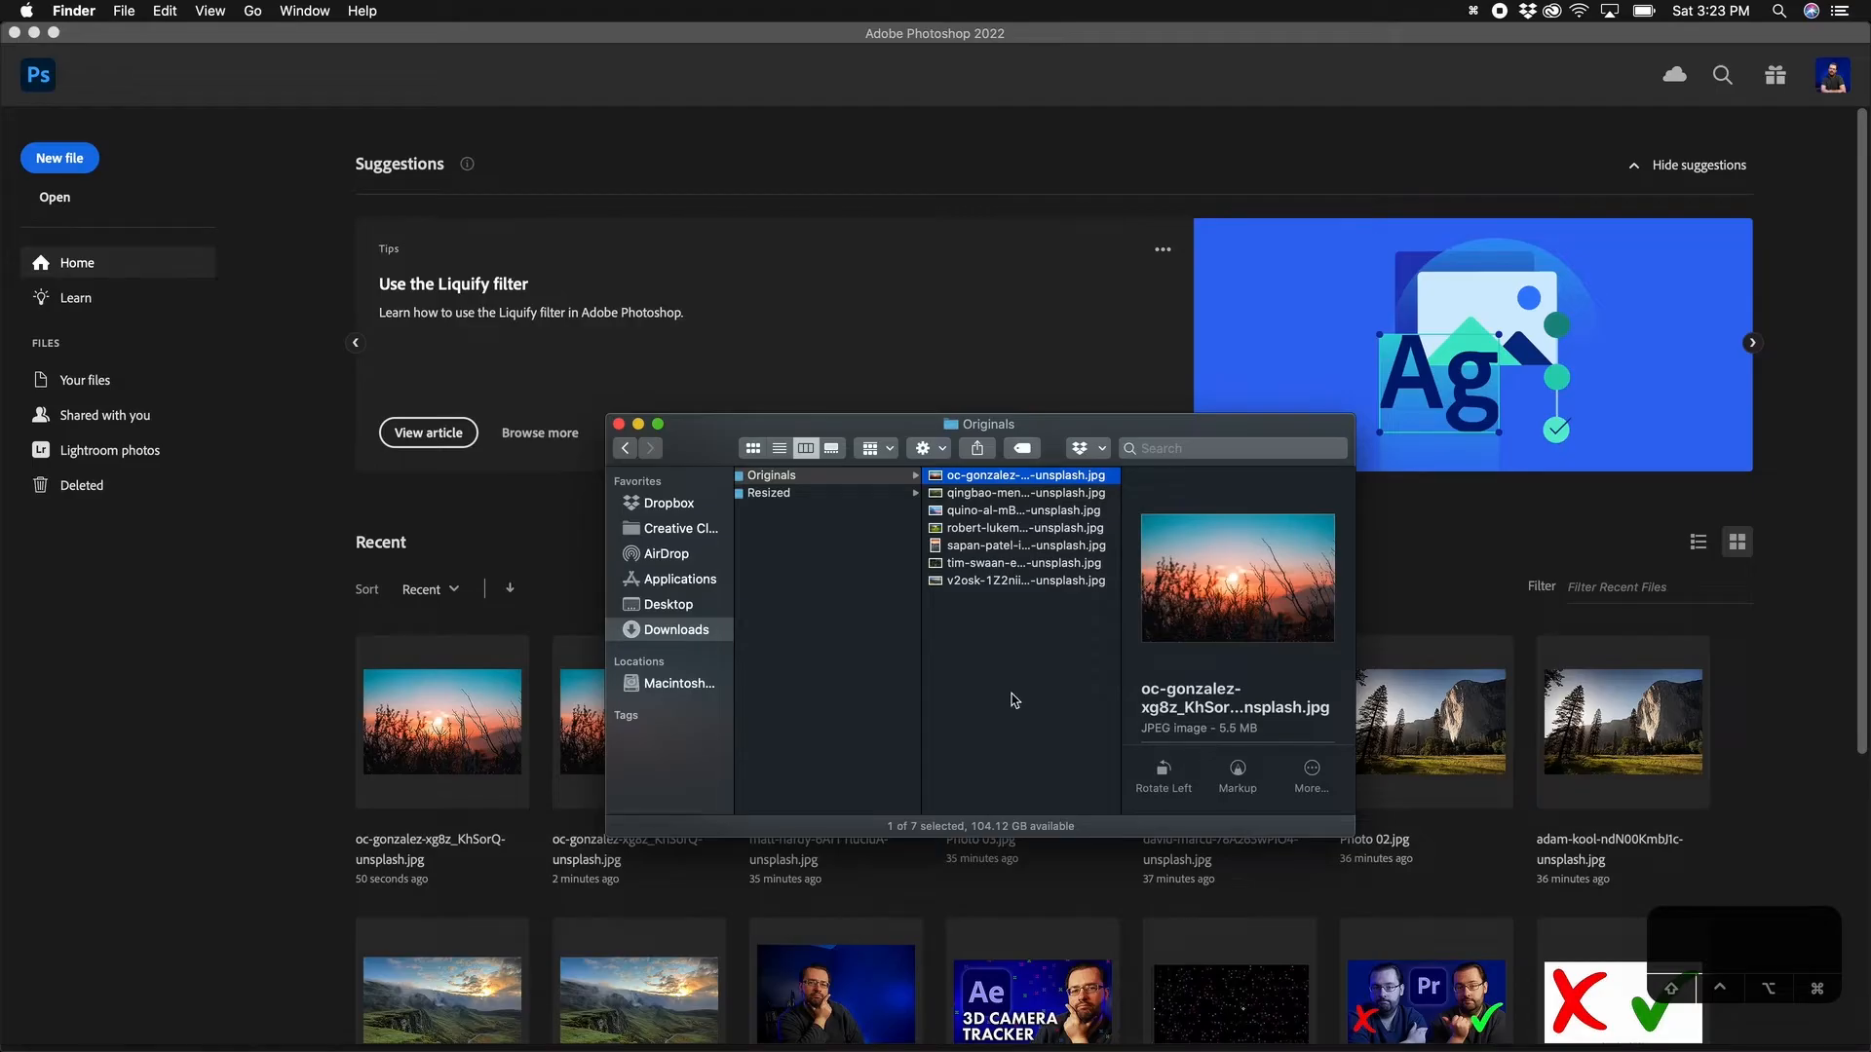
Step: Step through the seven photos in Resized, checking each is 1920 px wide
click(840, 493)
key(Right)
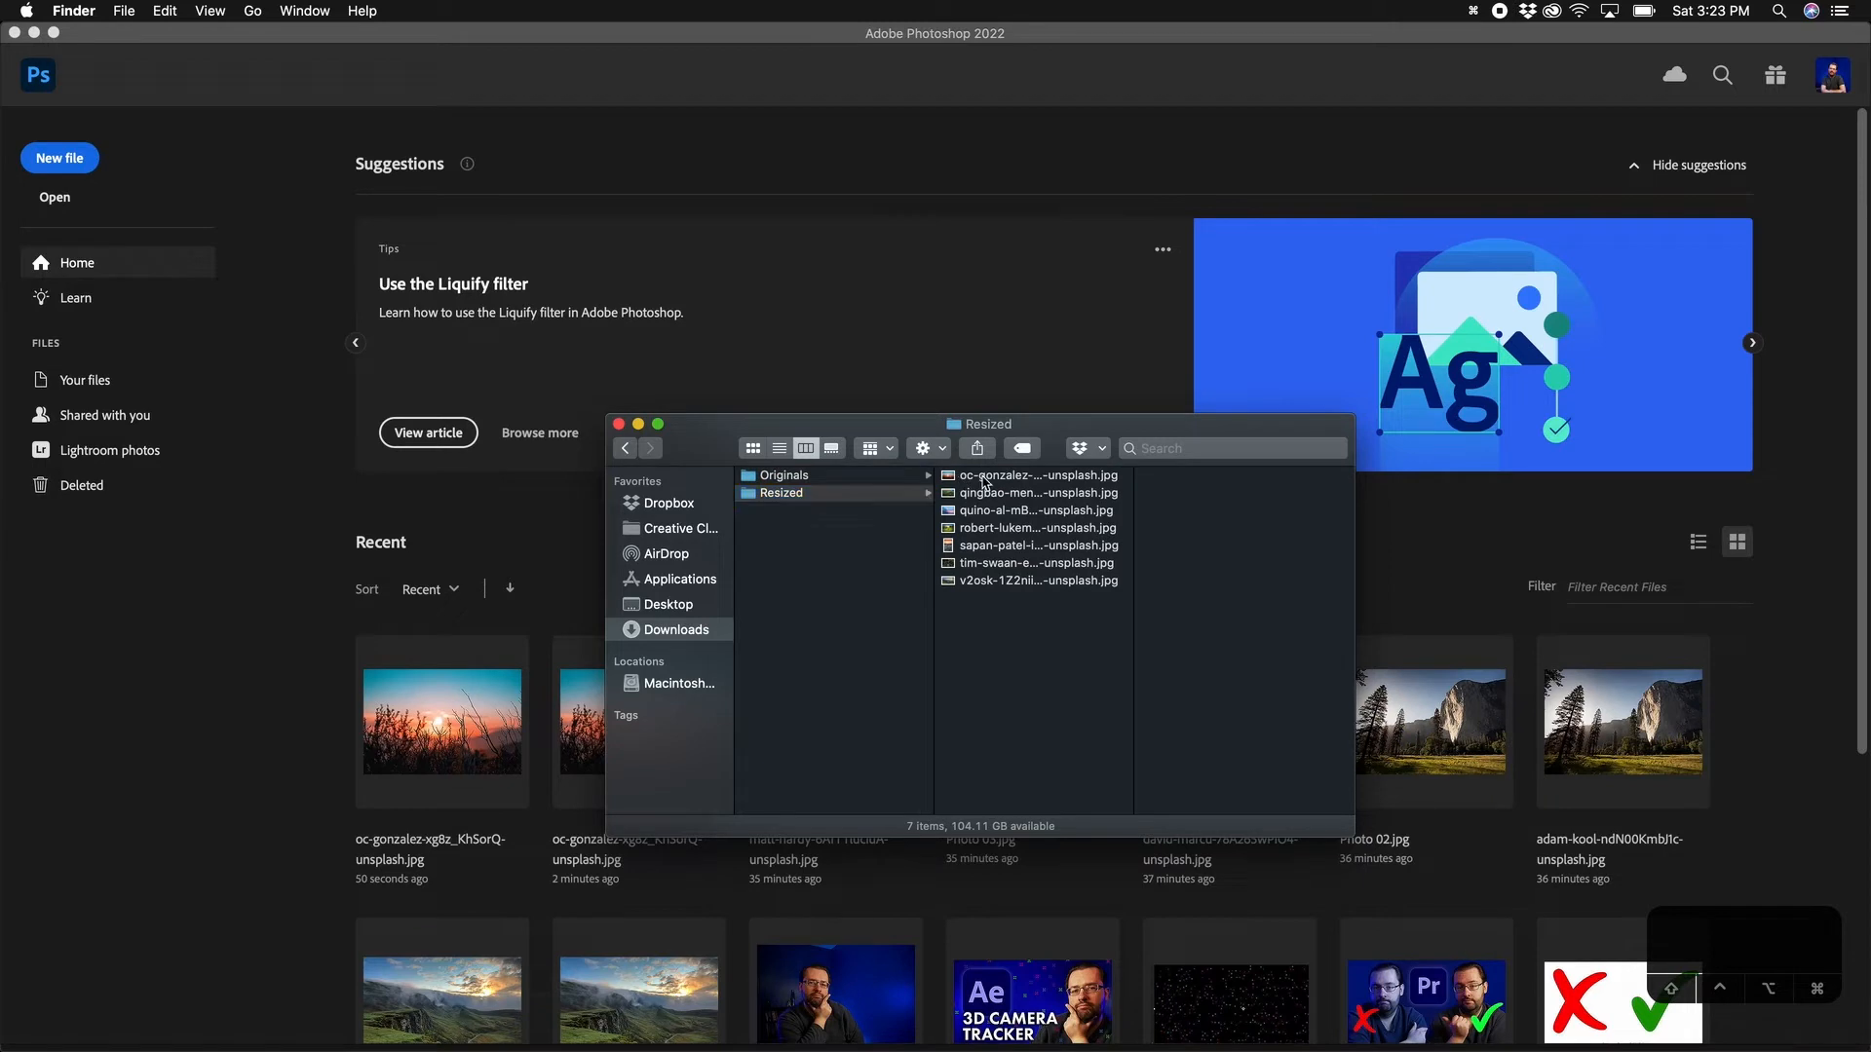
key(Down)
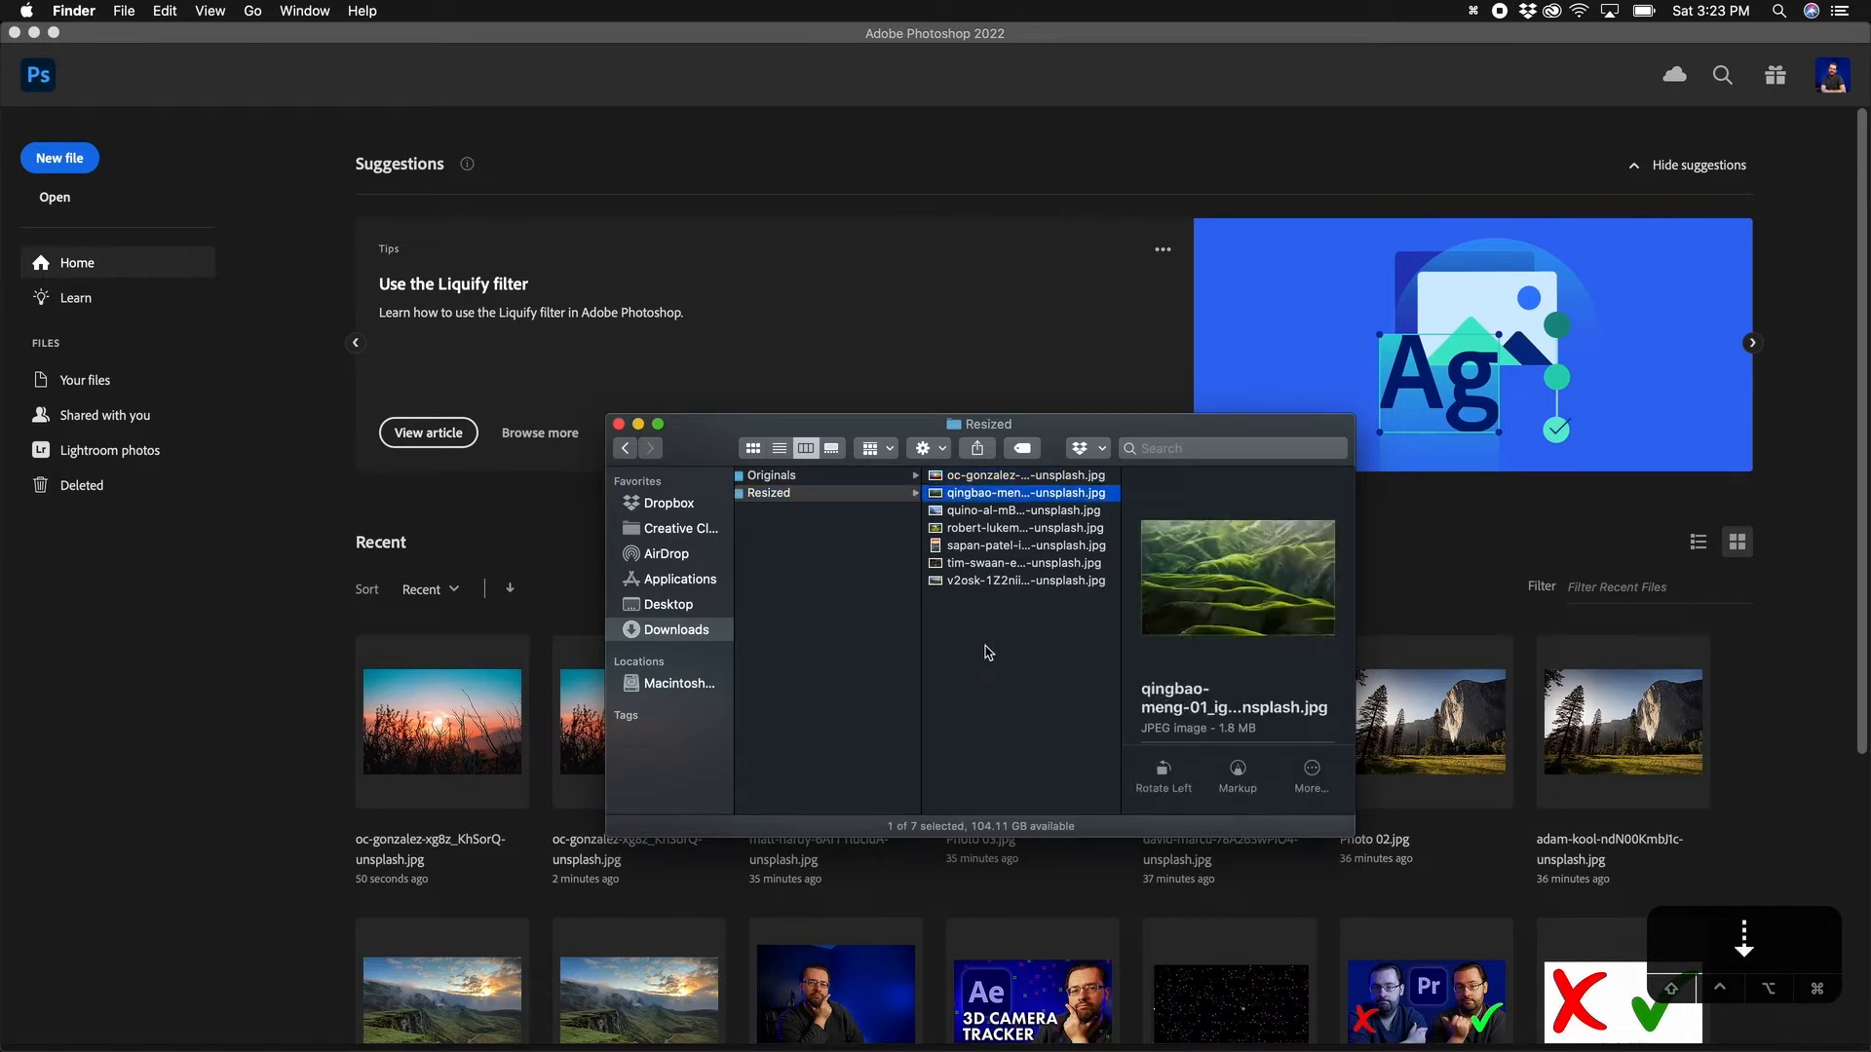
scroll(1218, 664, down, 3)
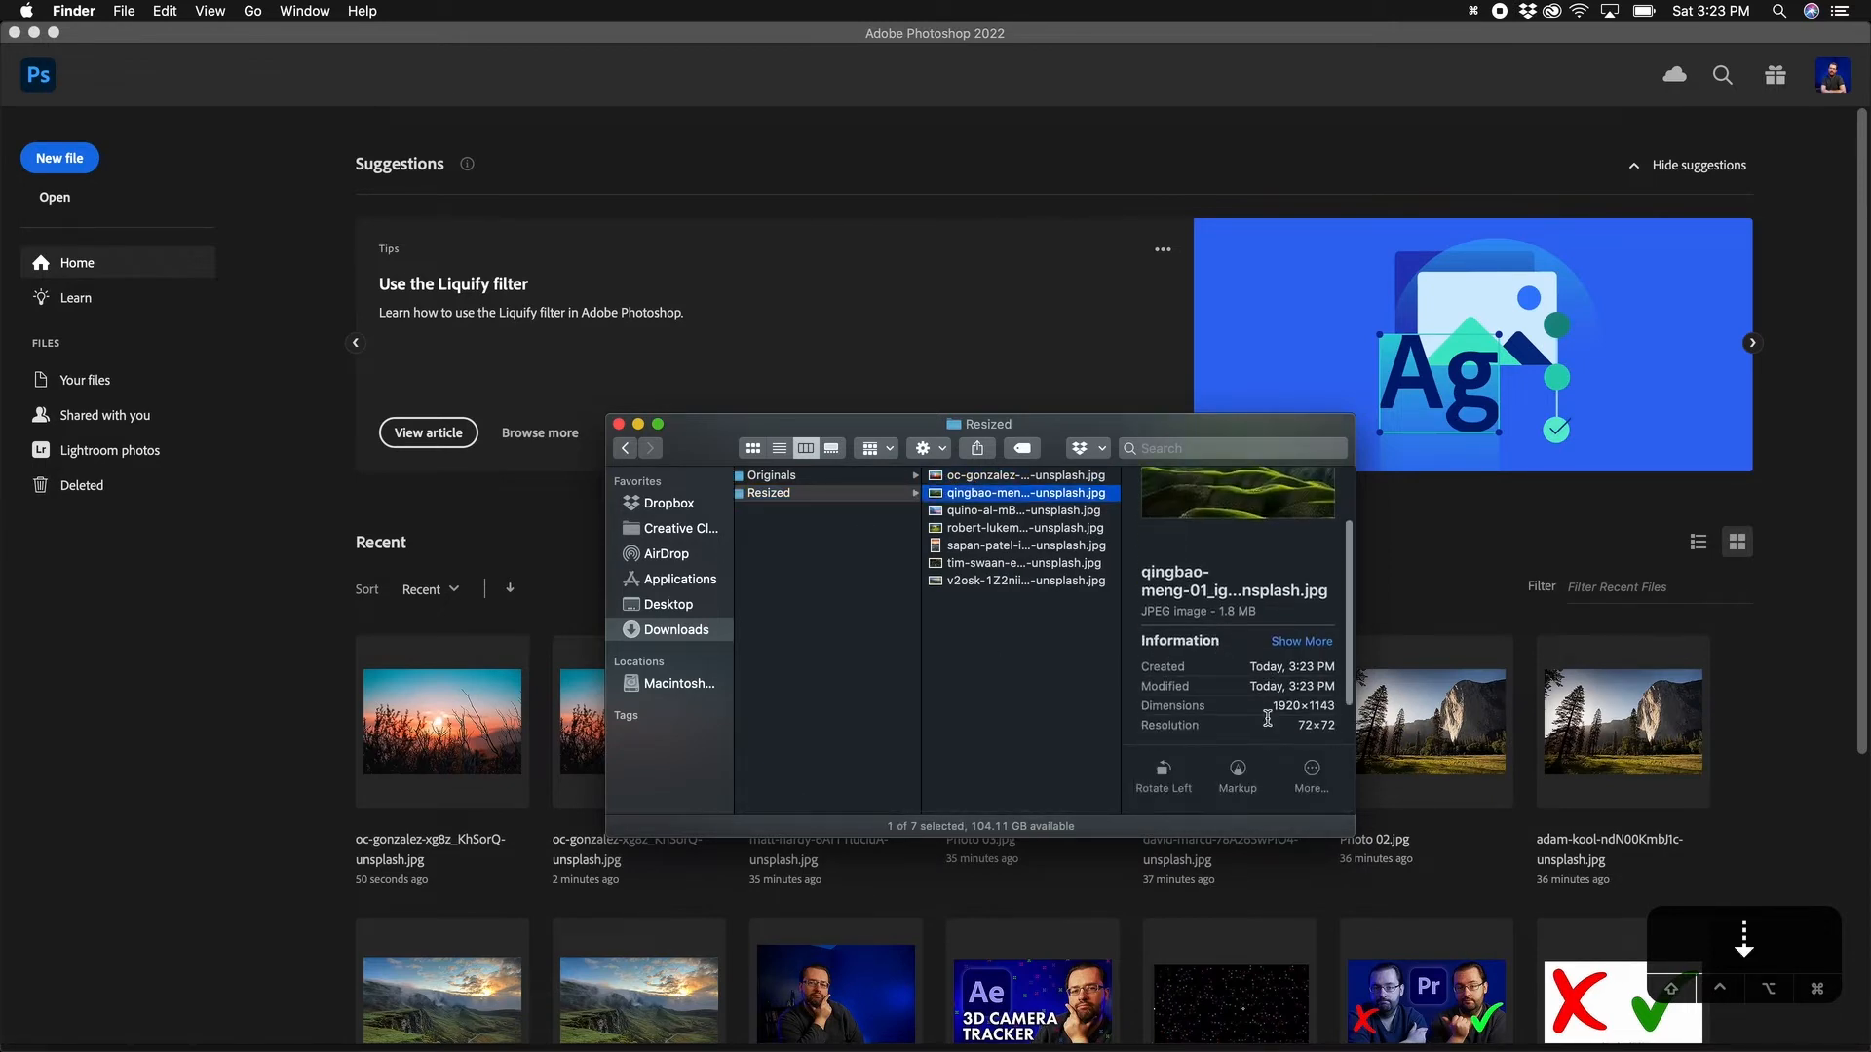
key(Down)
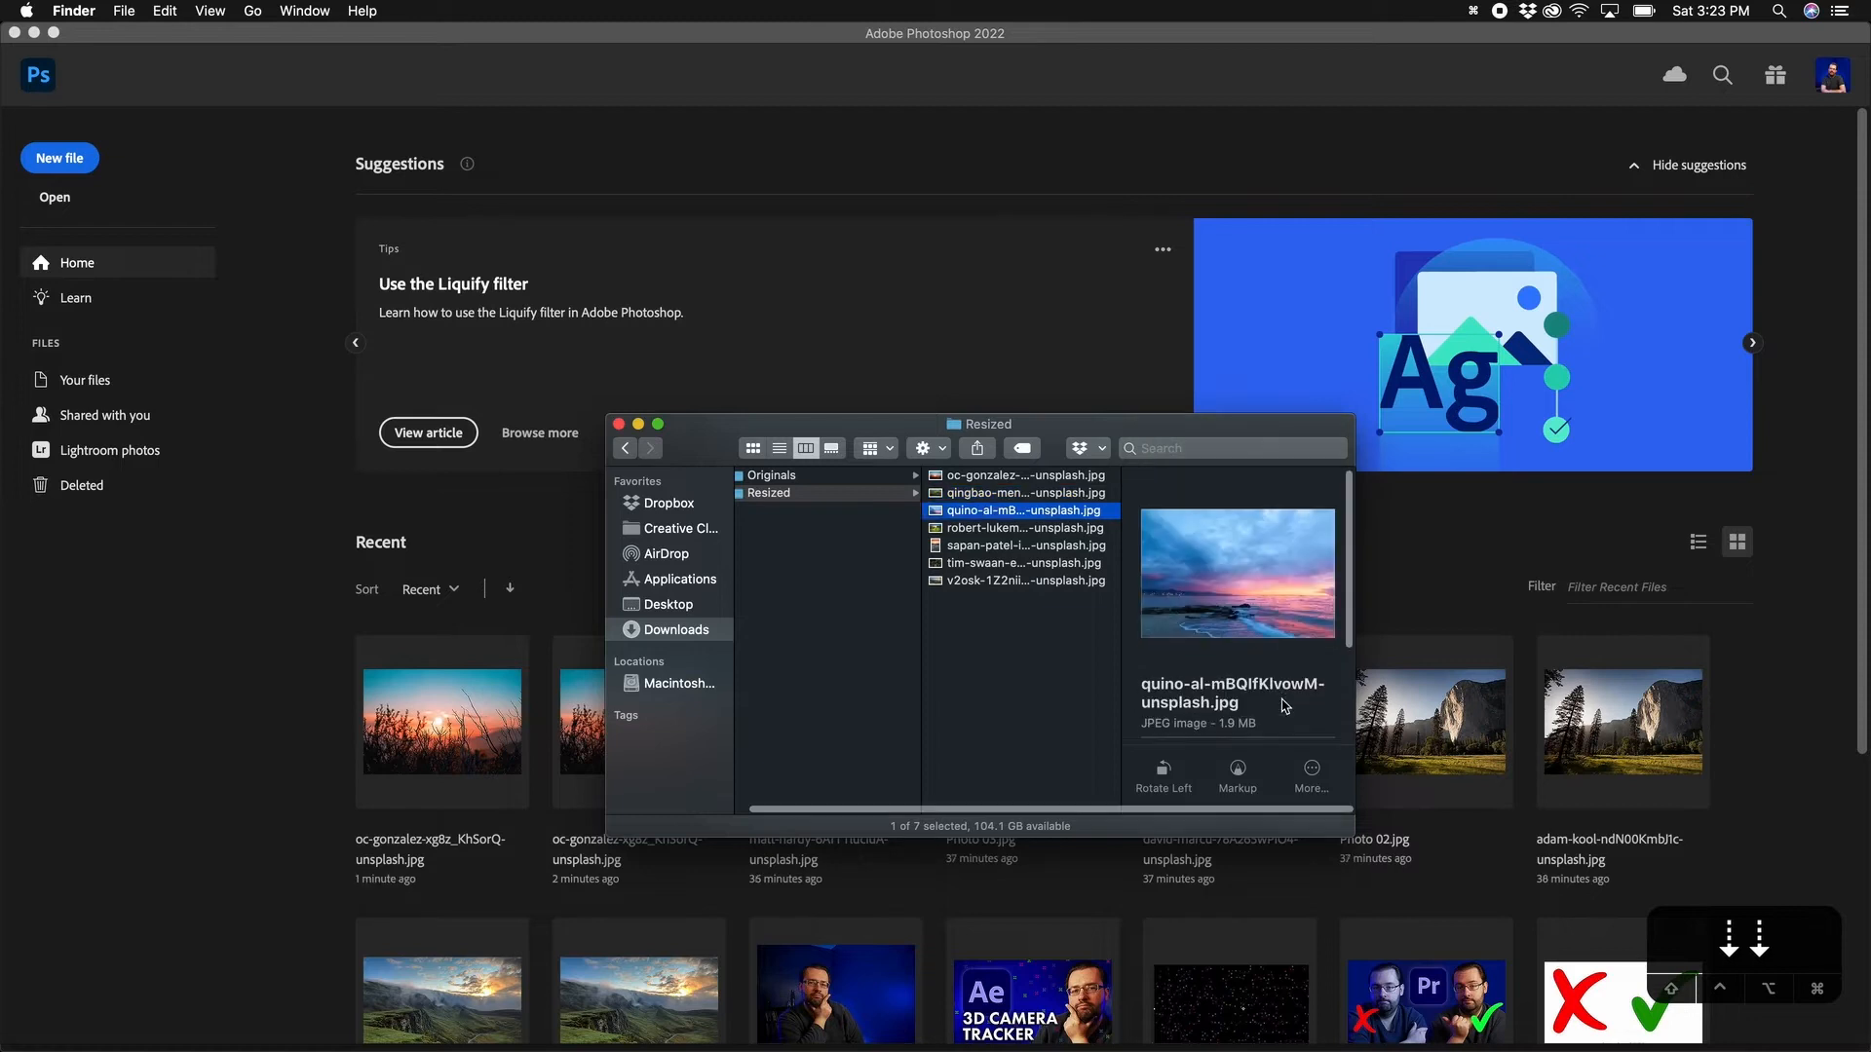
key(Down)
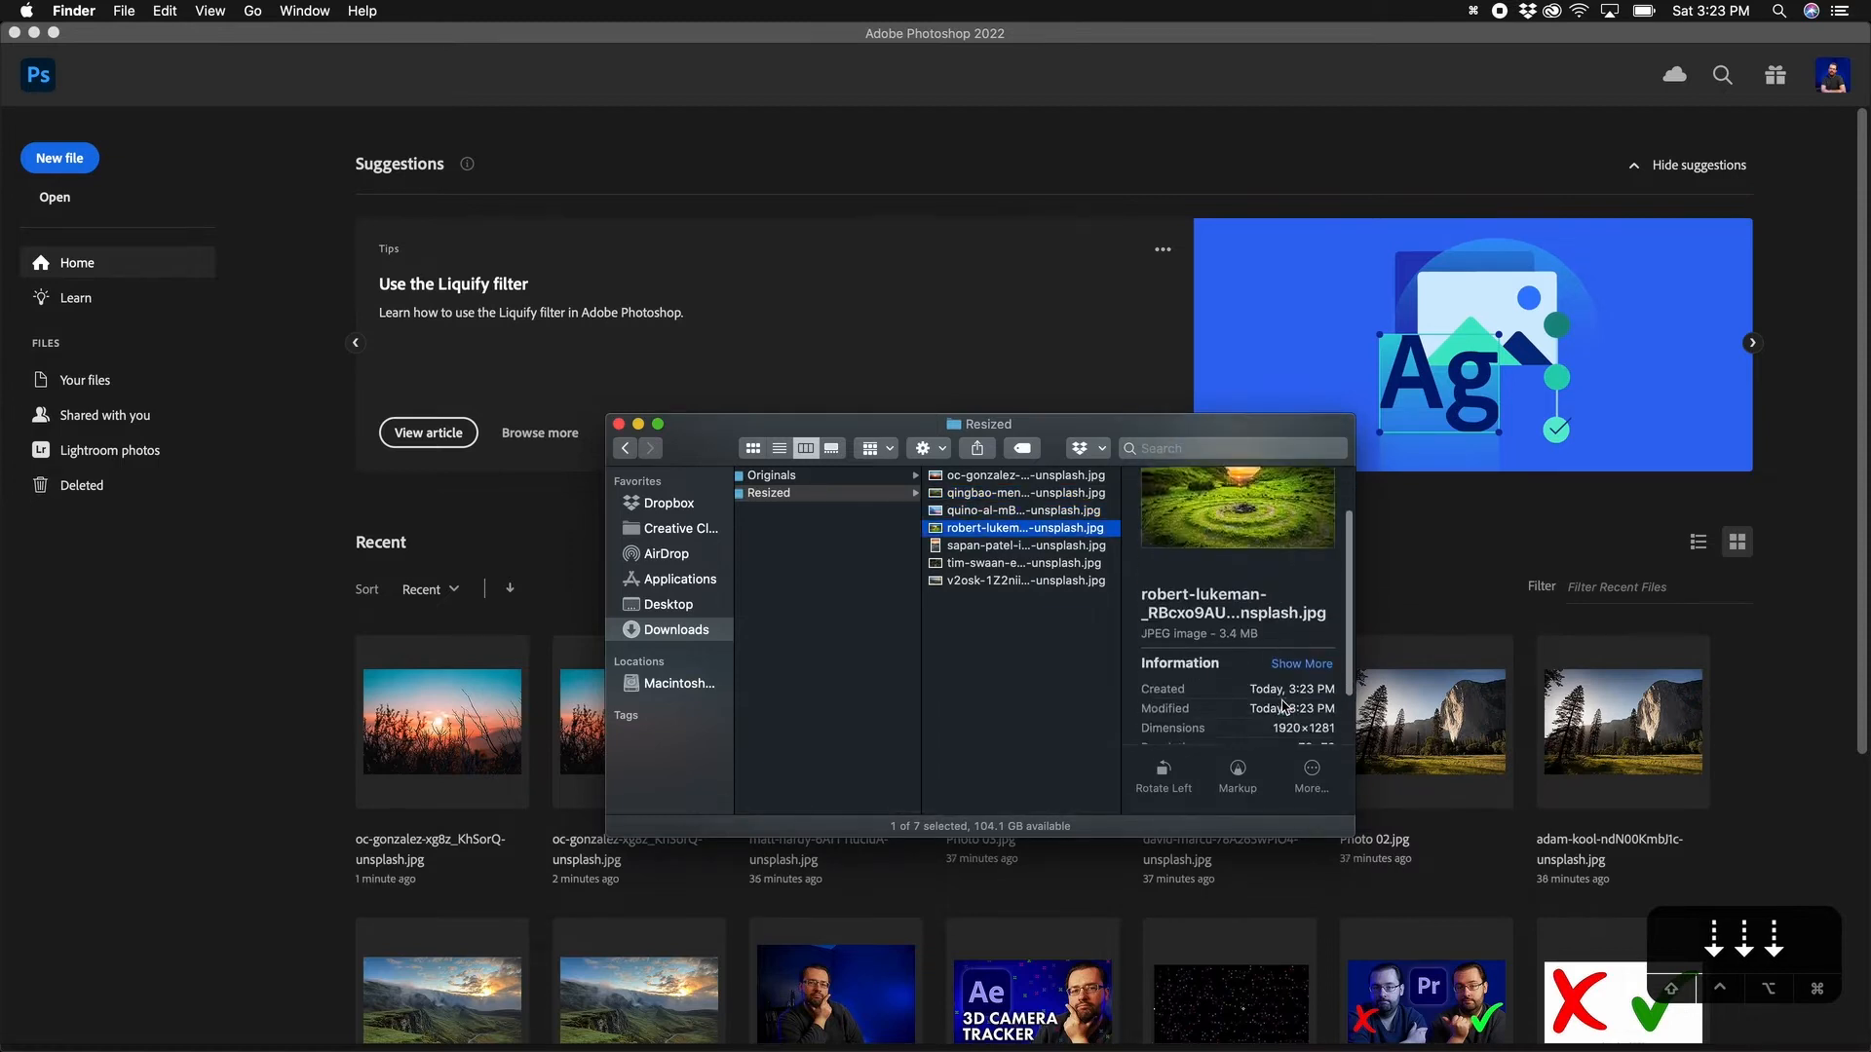
key(Down)
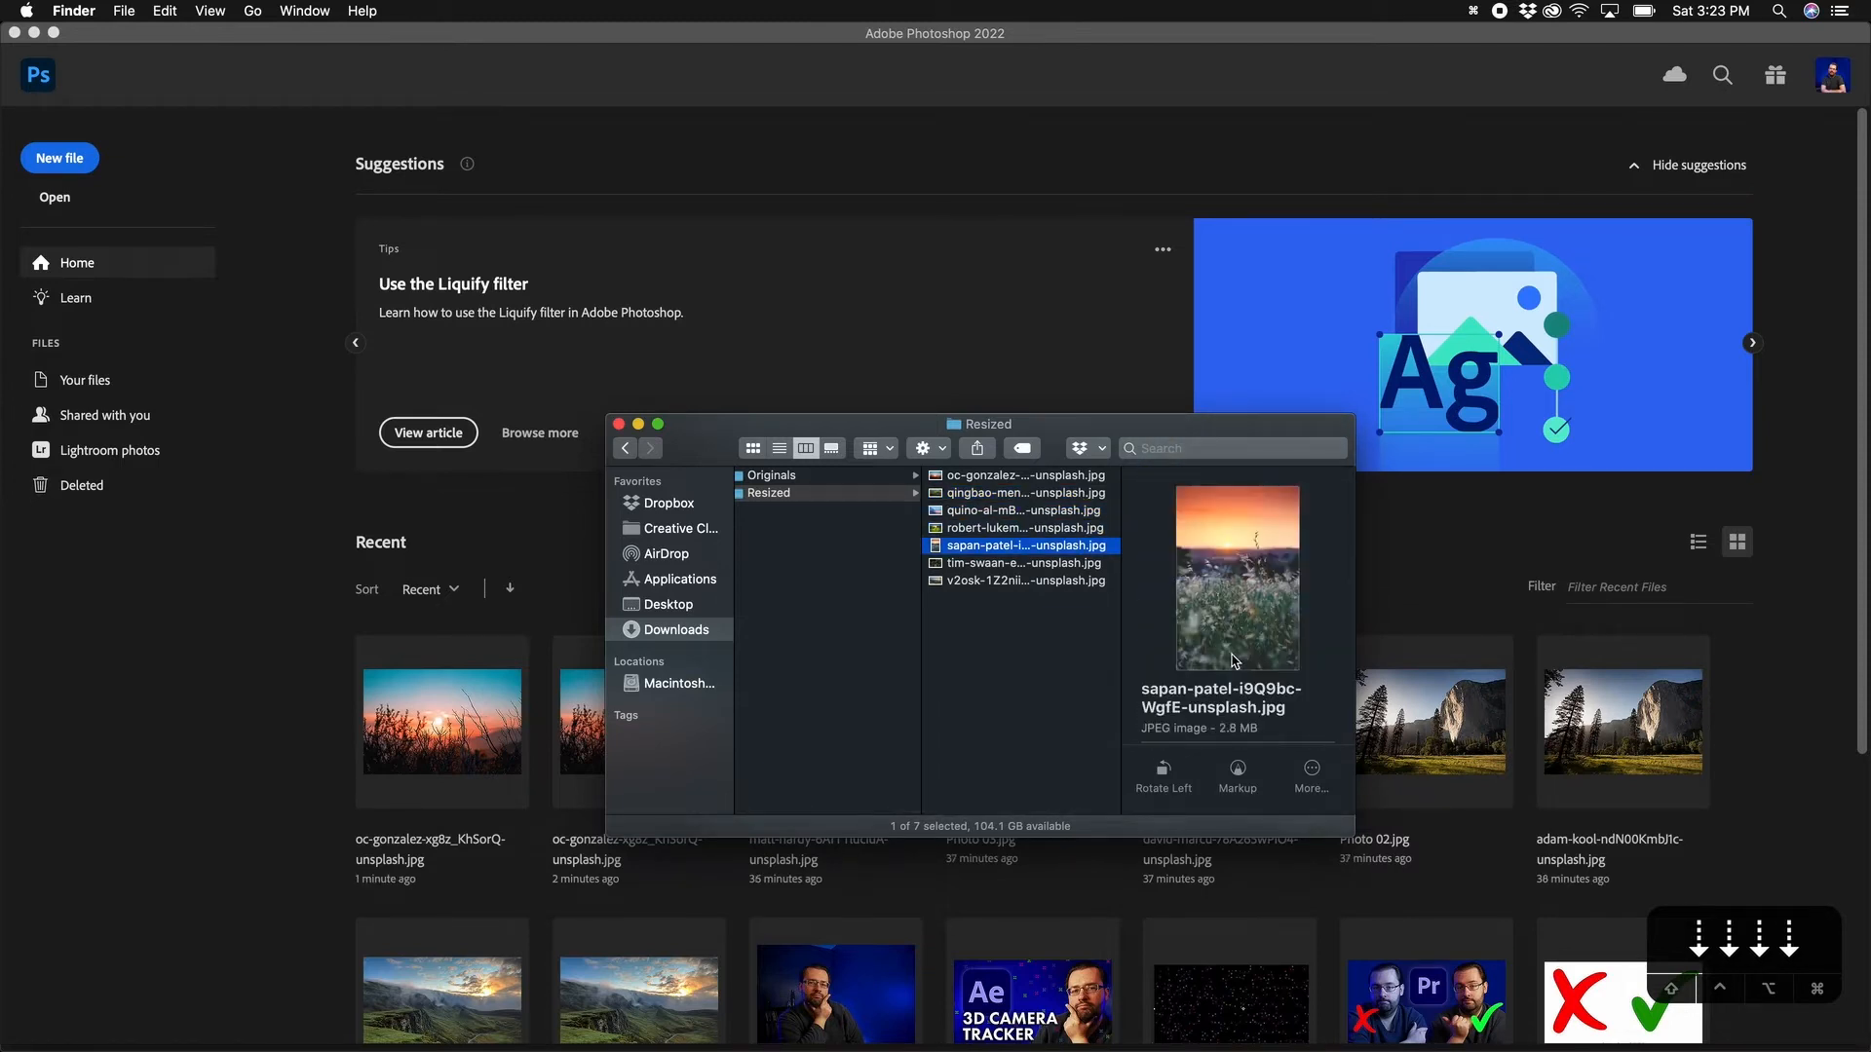
scroll(1236, 672, down, 3)
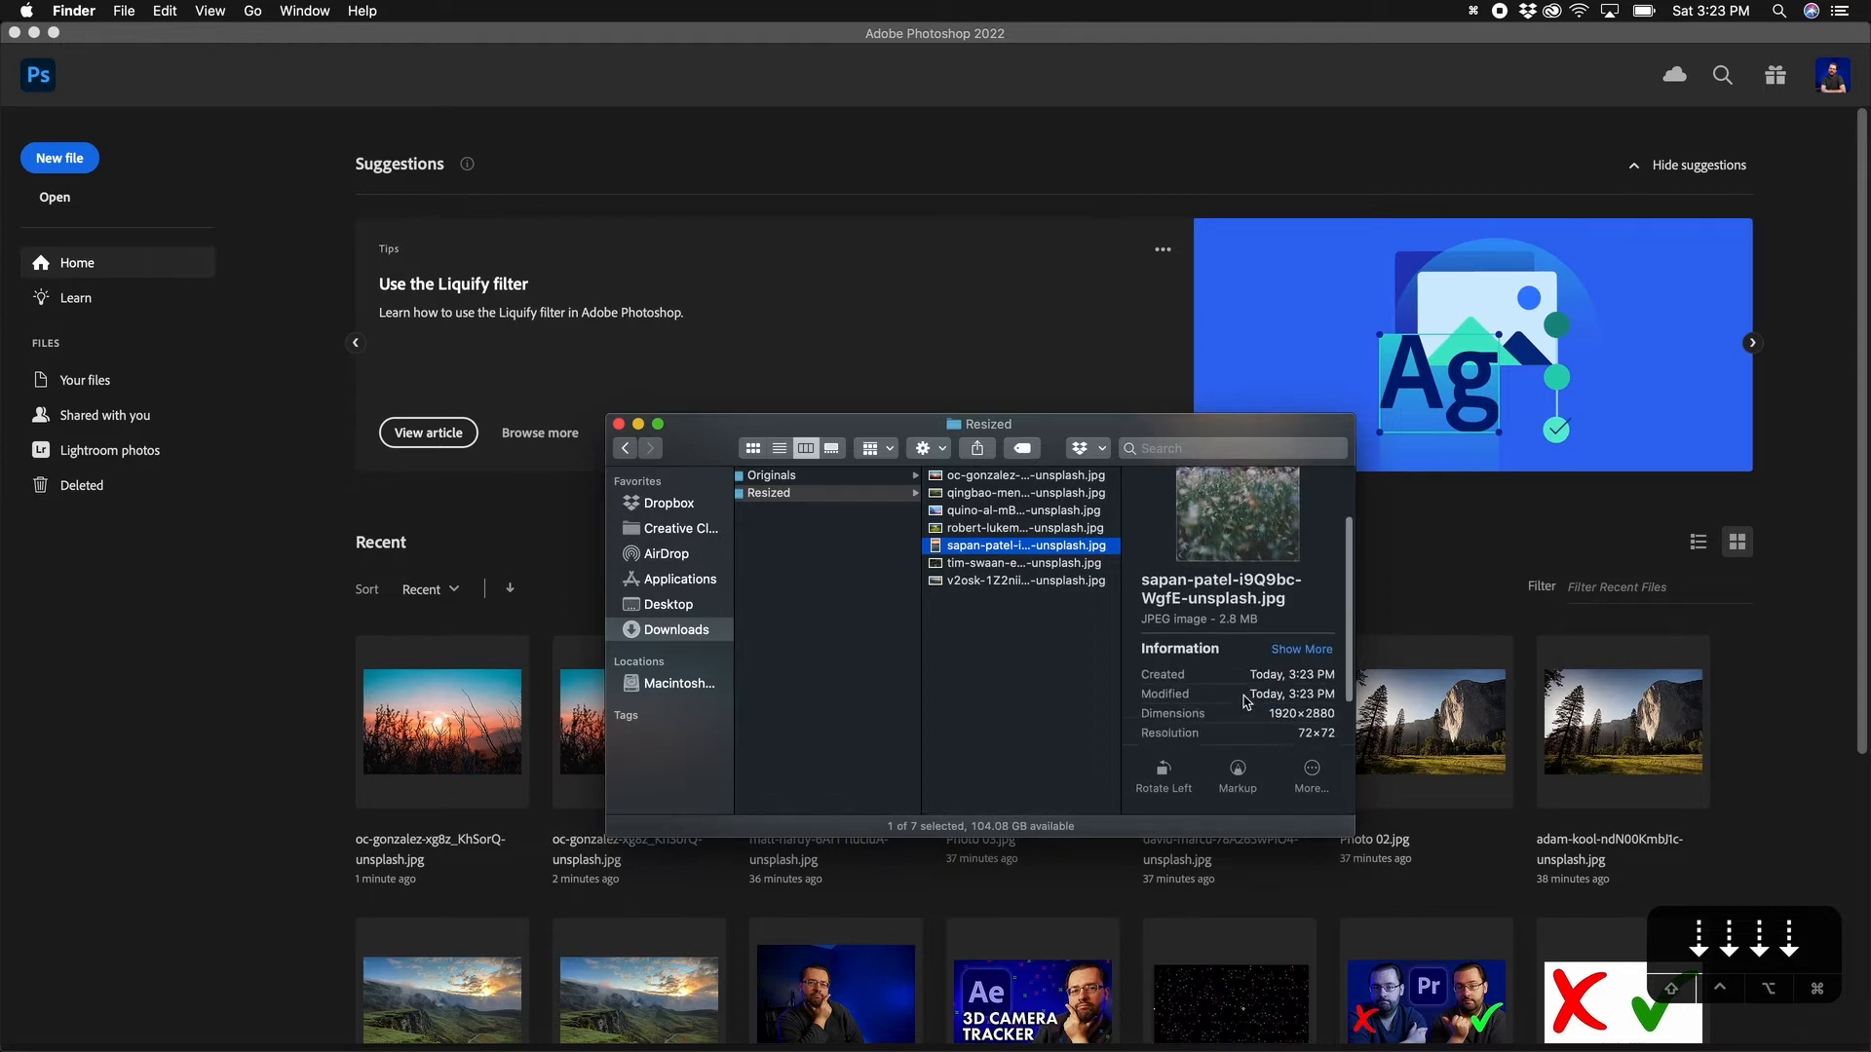
key(Down)
scroll(1237, 694, down, 3)
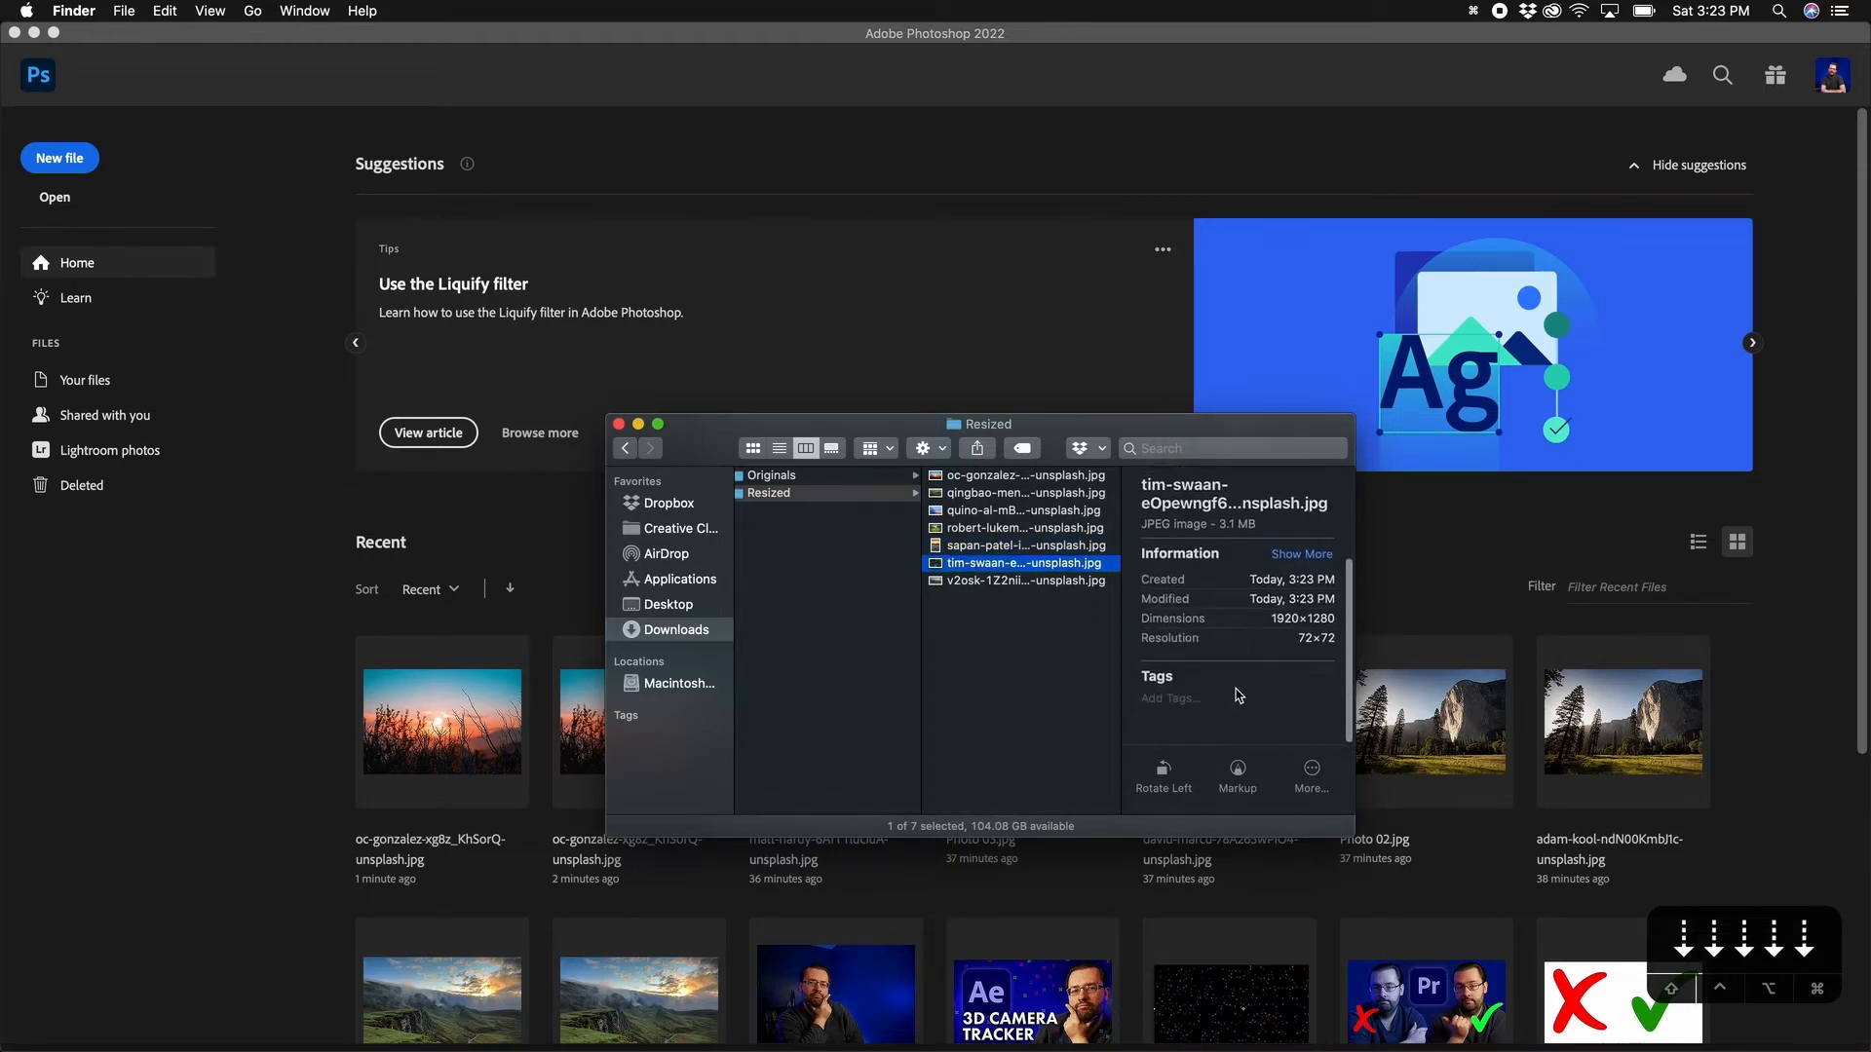
Step: Compare against the photos in Originals, then reselect the Resized folder
click(867, 476)
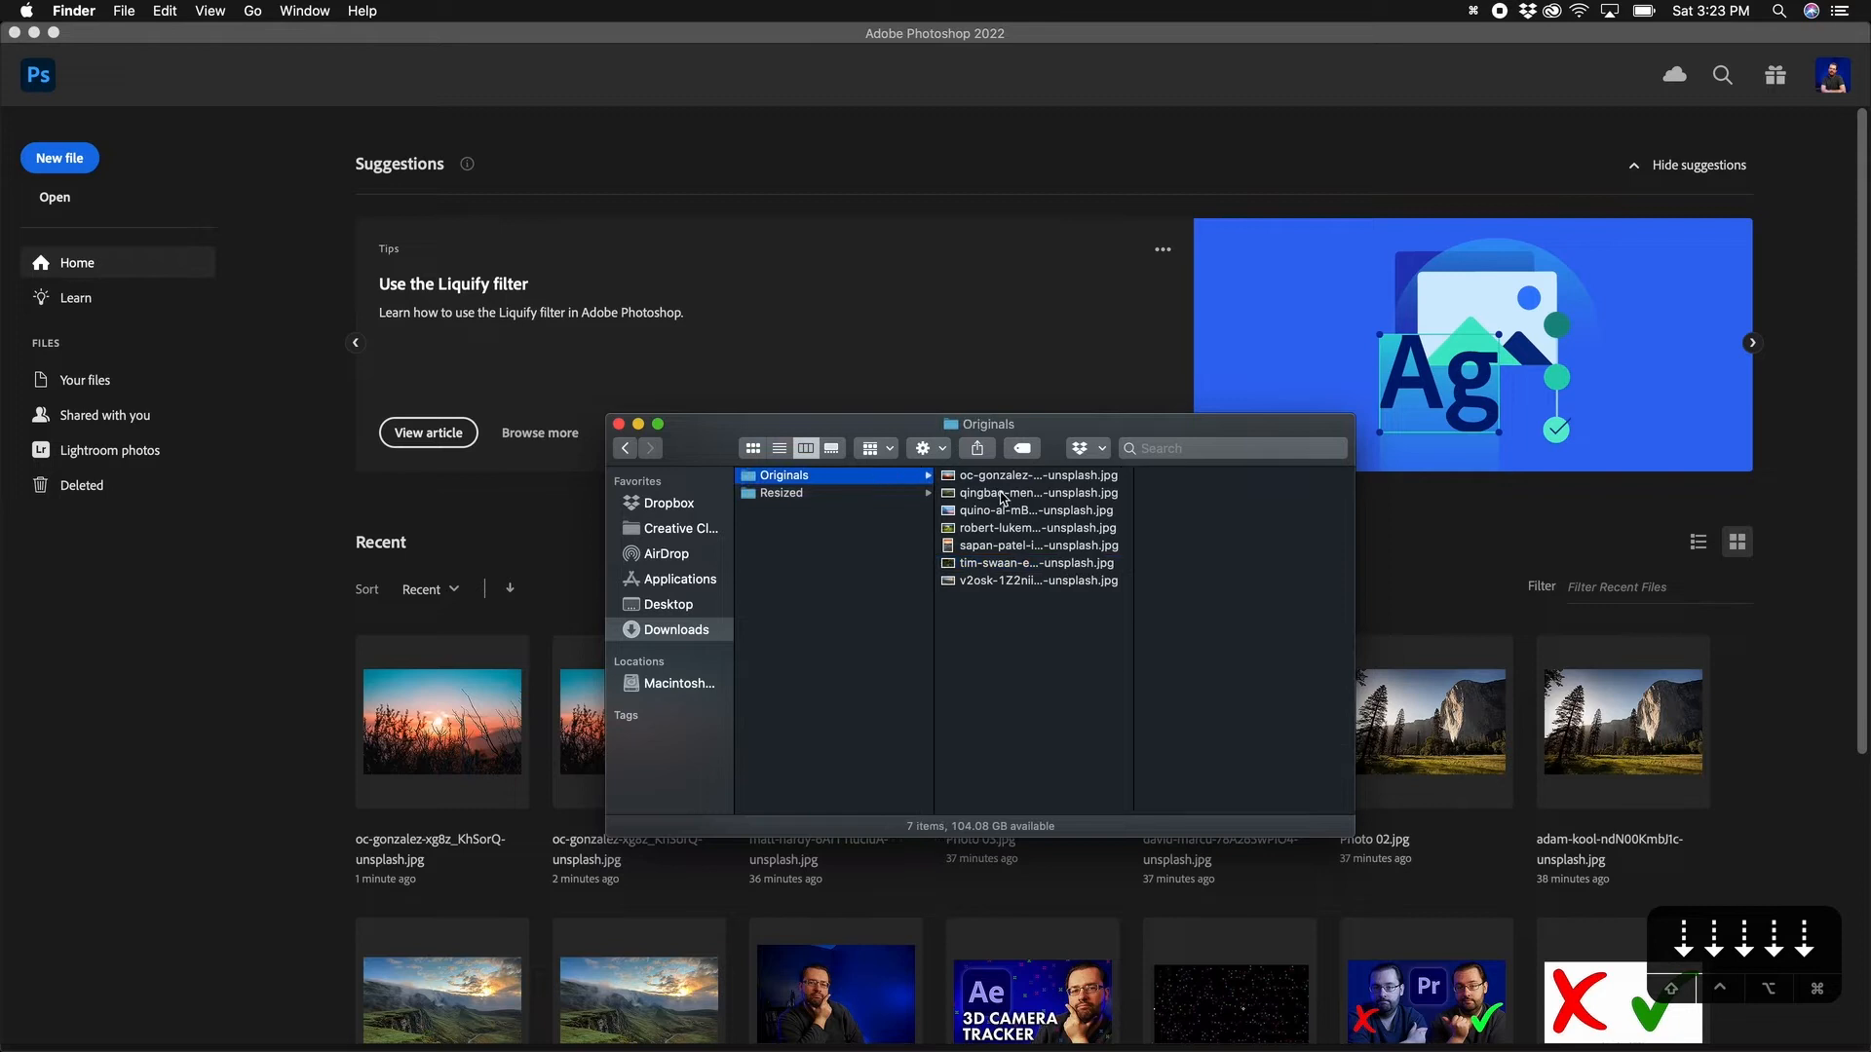
click(1005, 494)
scroll(1258, 674, down, 3)
scroll(1257, 675, down, 2)
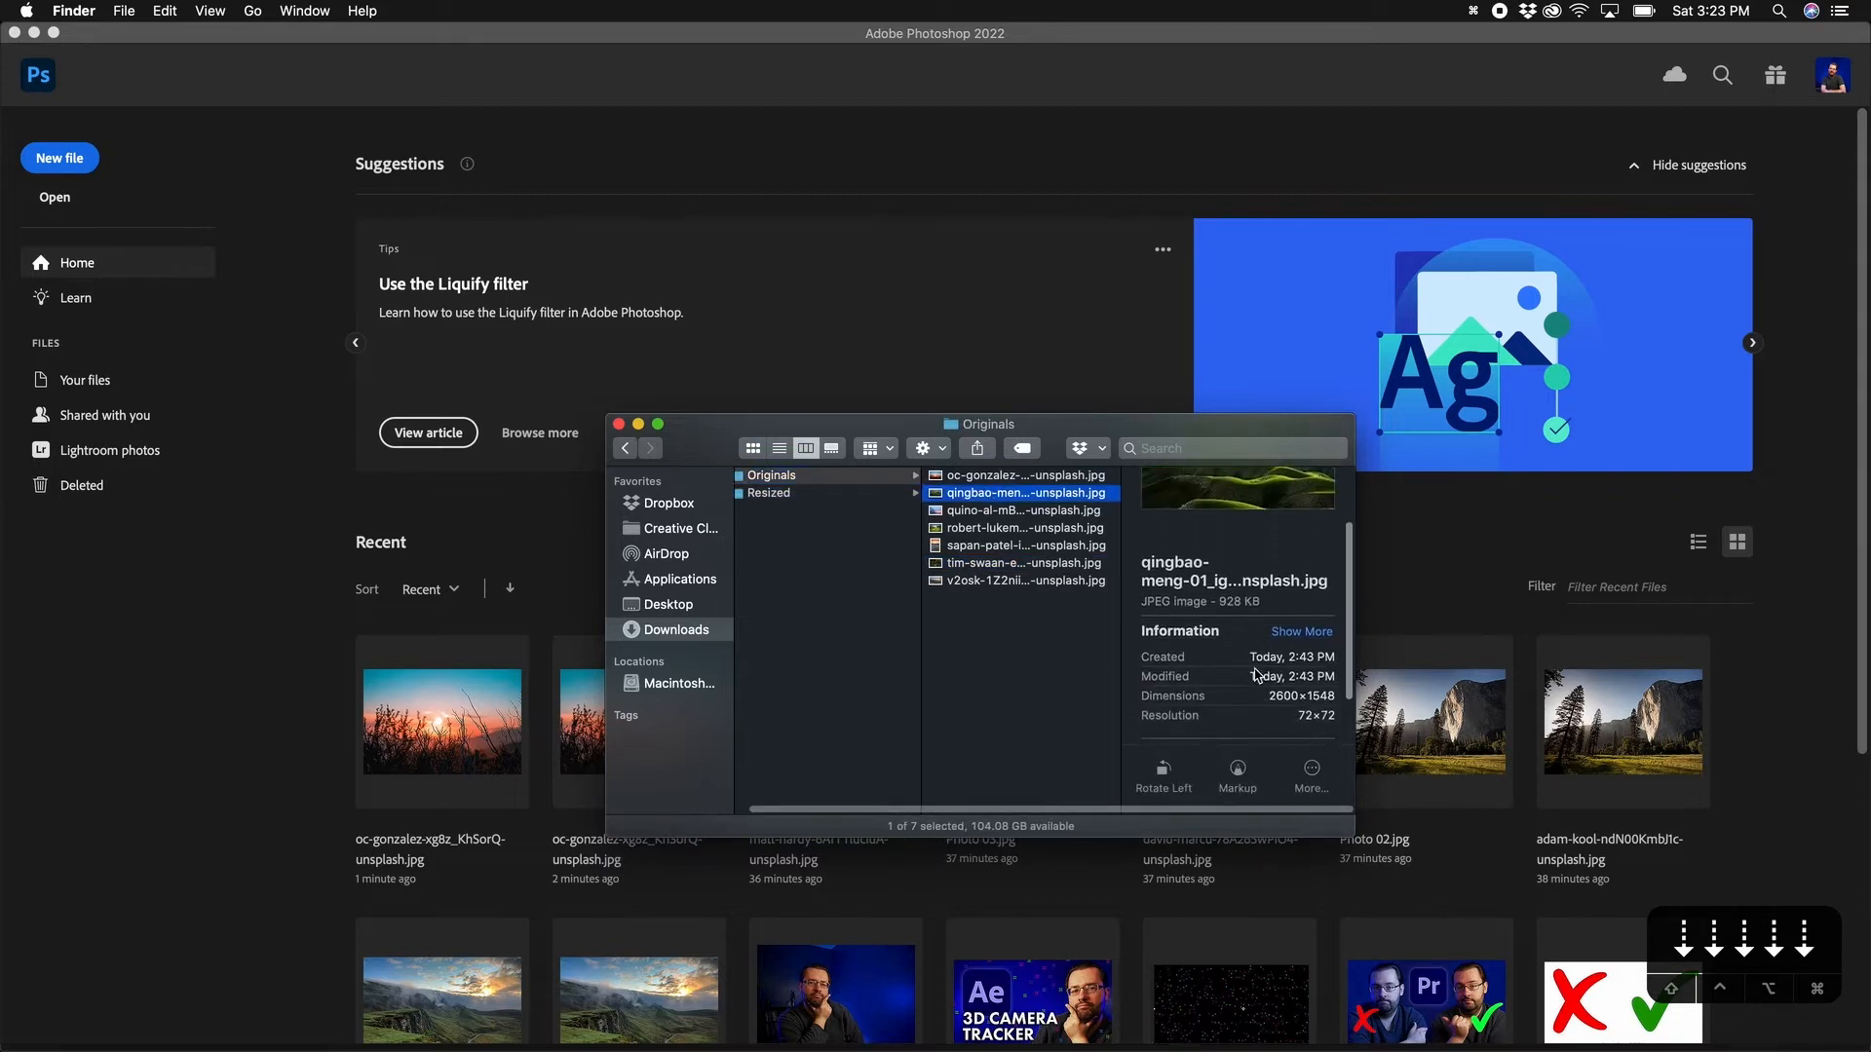
click(1031, 511)
click(844, 565)
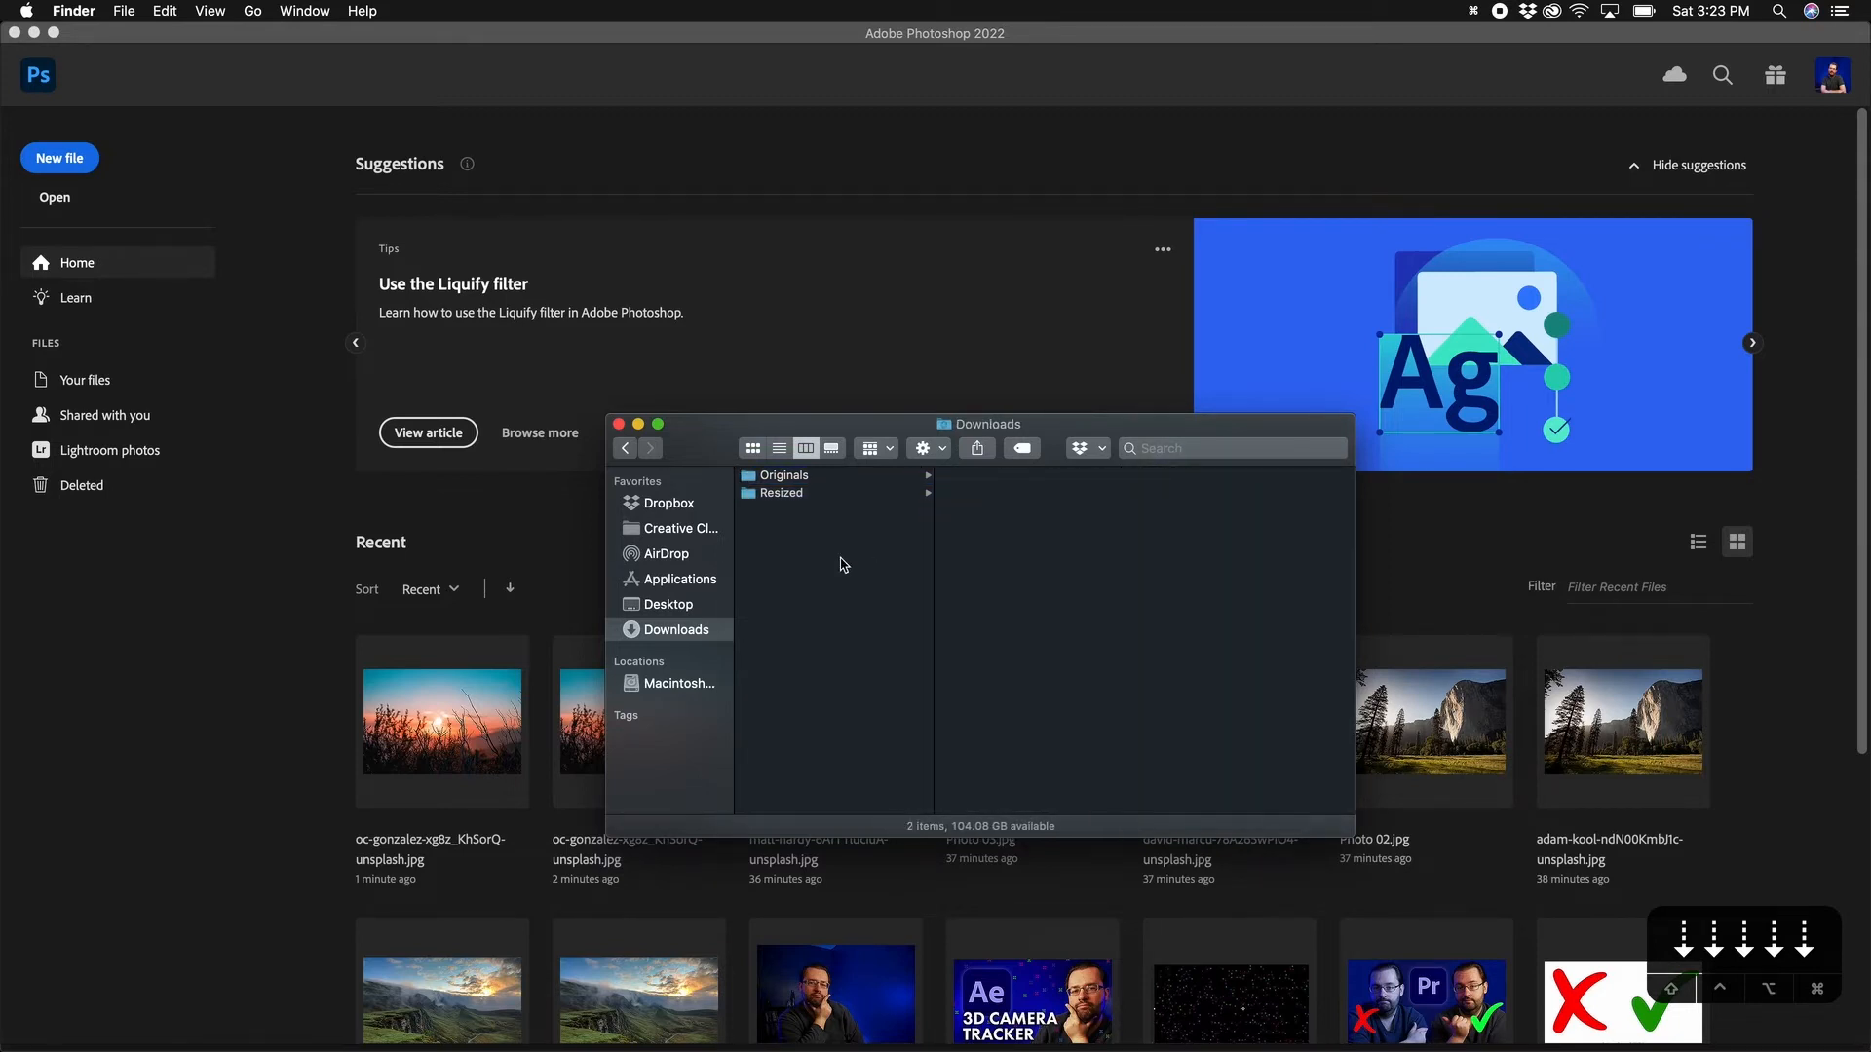
click(786, 497)
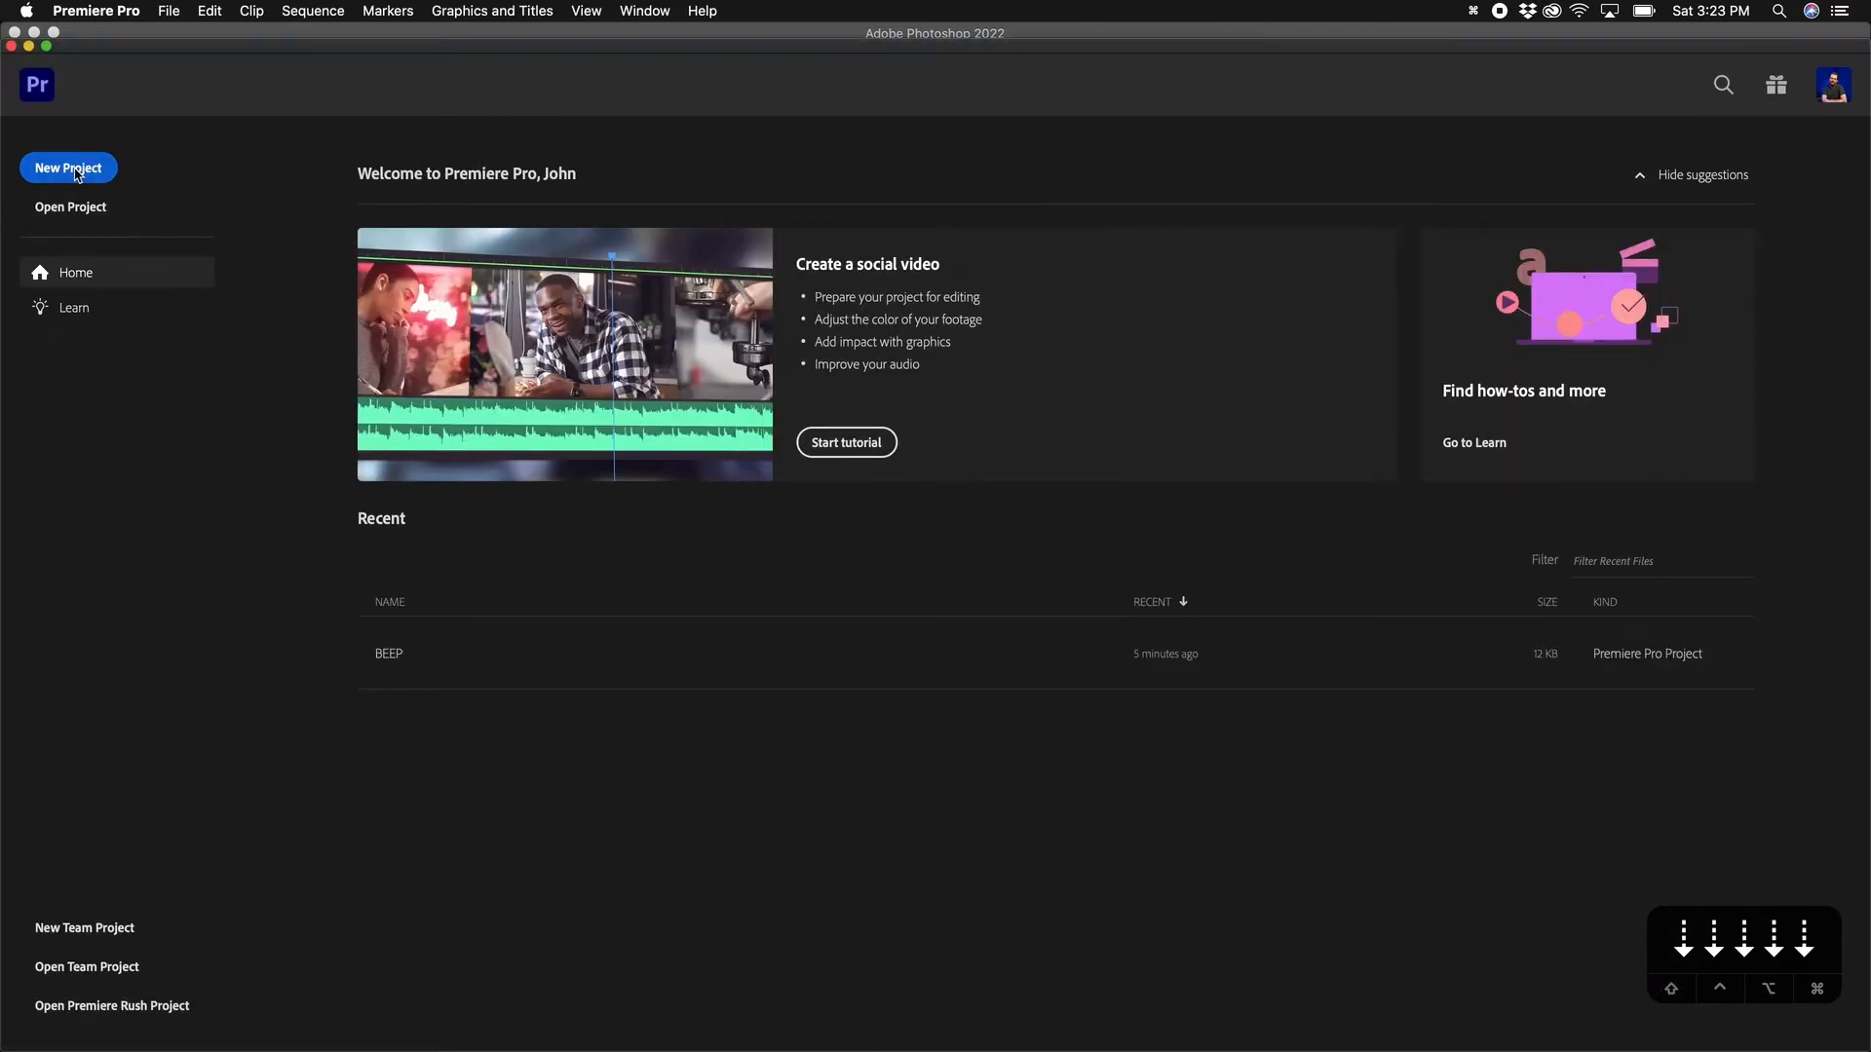
Step: Create a project named Slideshow saved in a new 'Project files' folder in Downloads
click(77, 174)
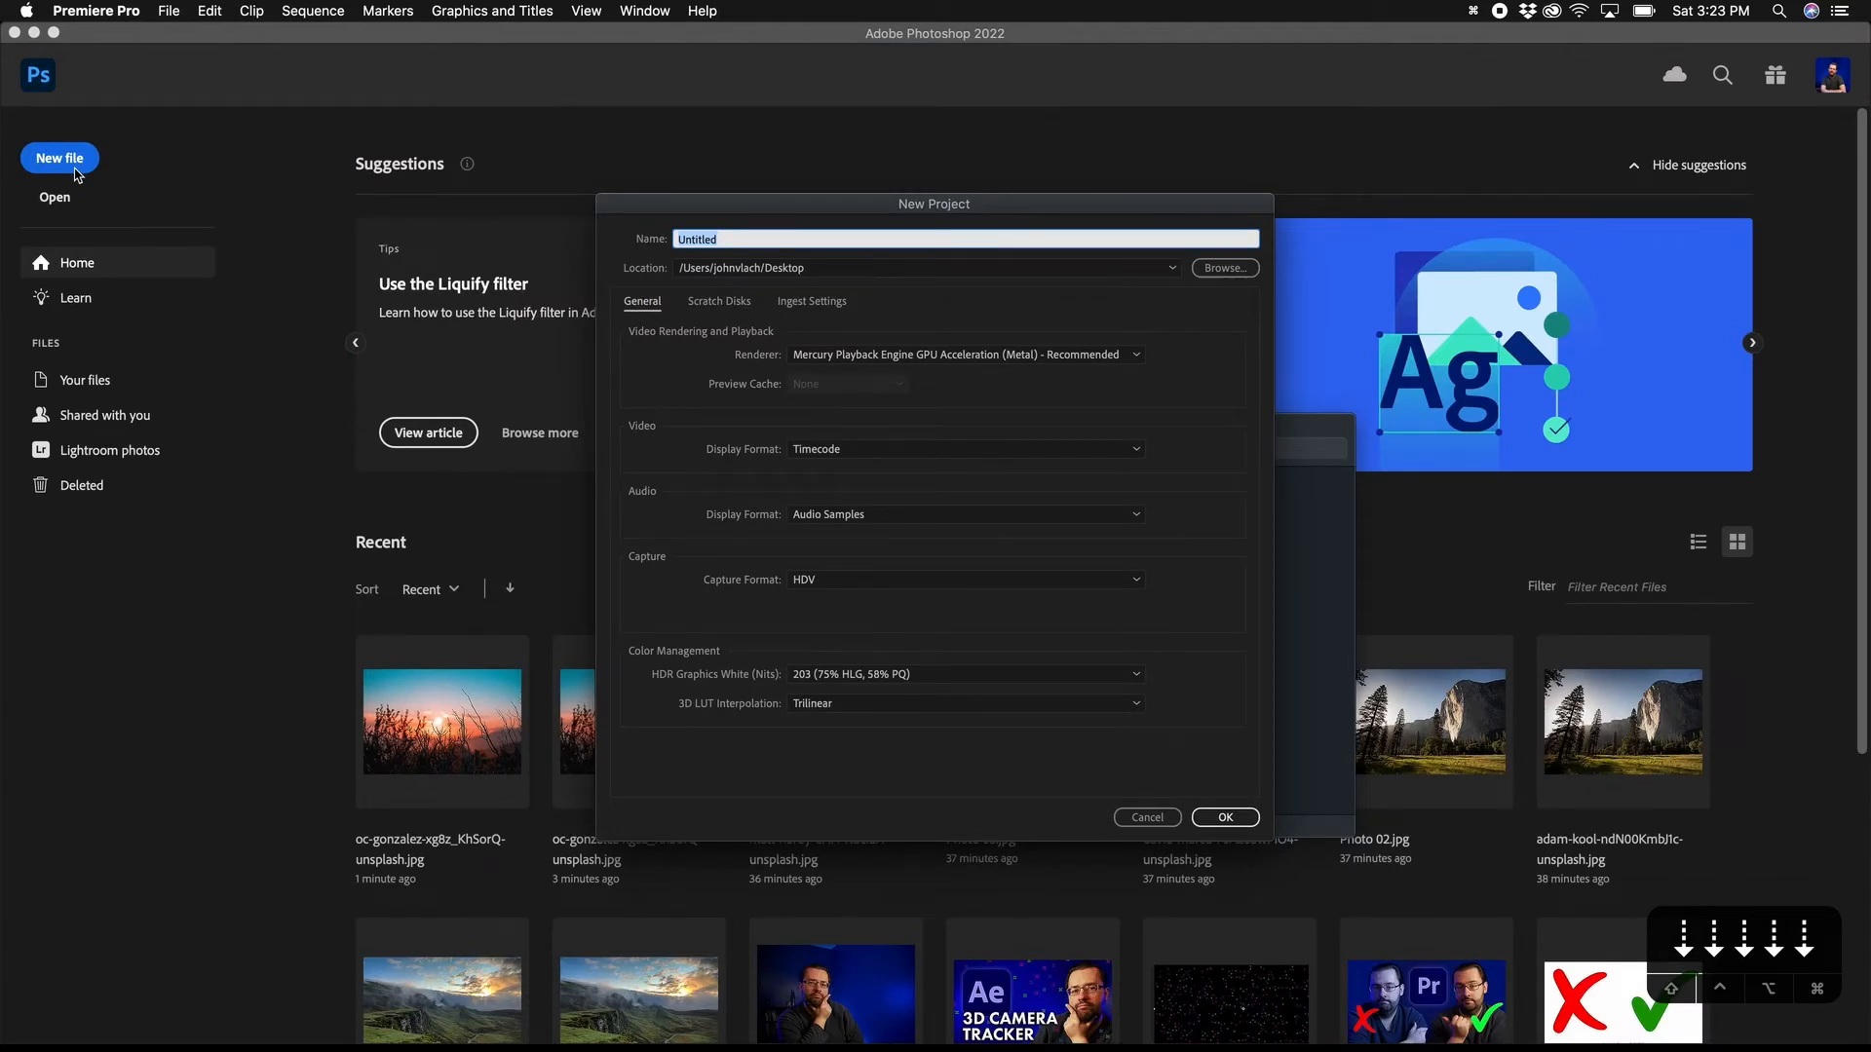
text(Slideshow)
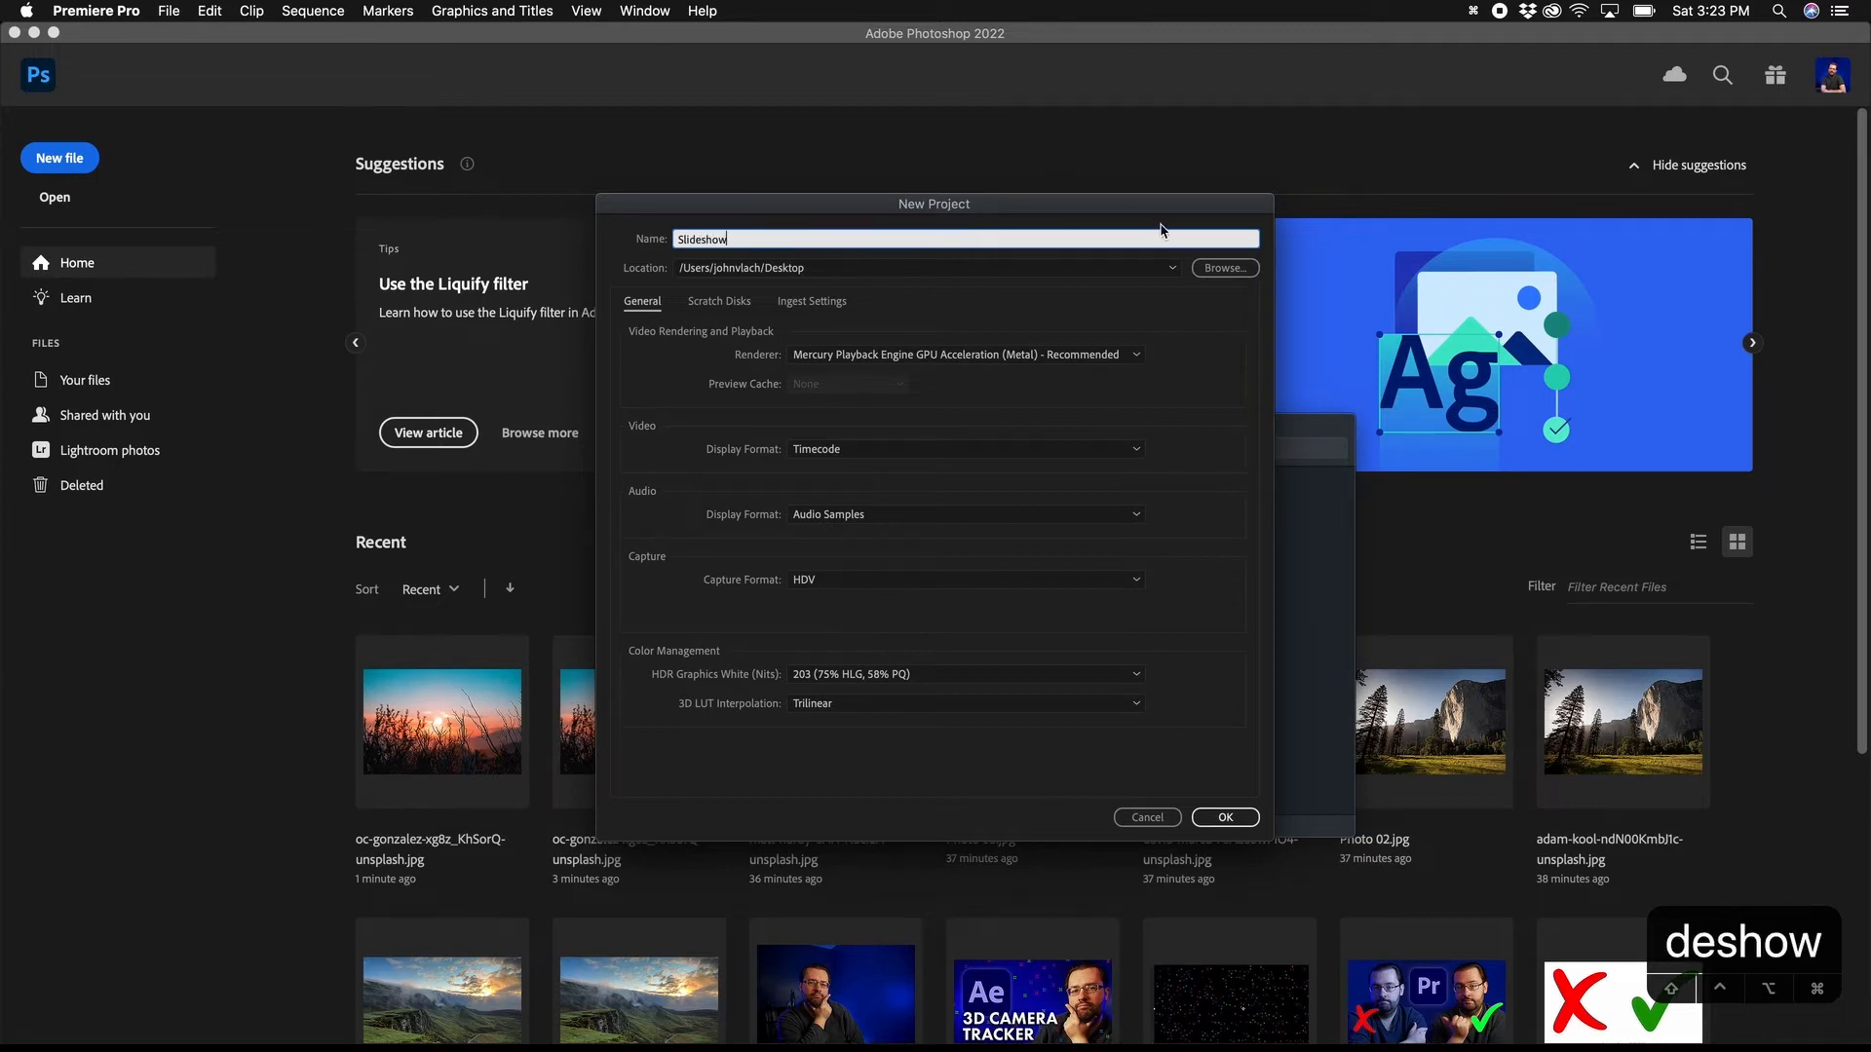
click(1225, 268)
click(717, 674)
text(Project files)
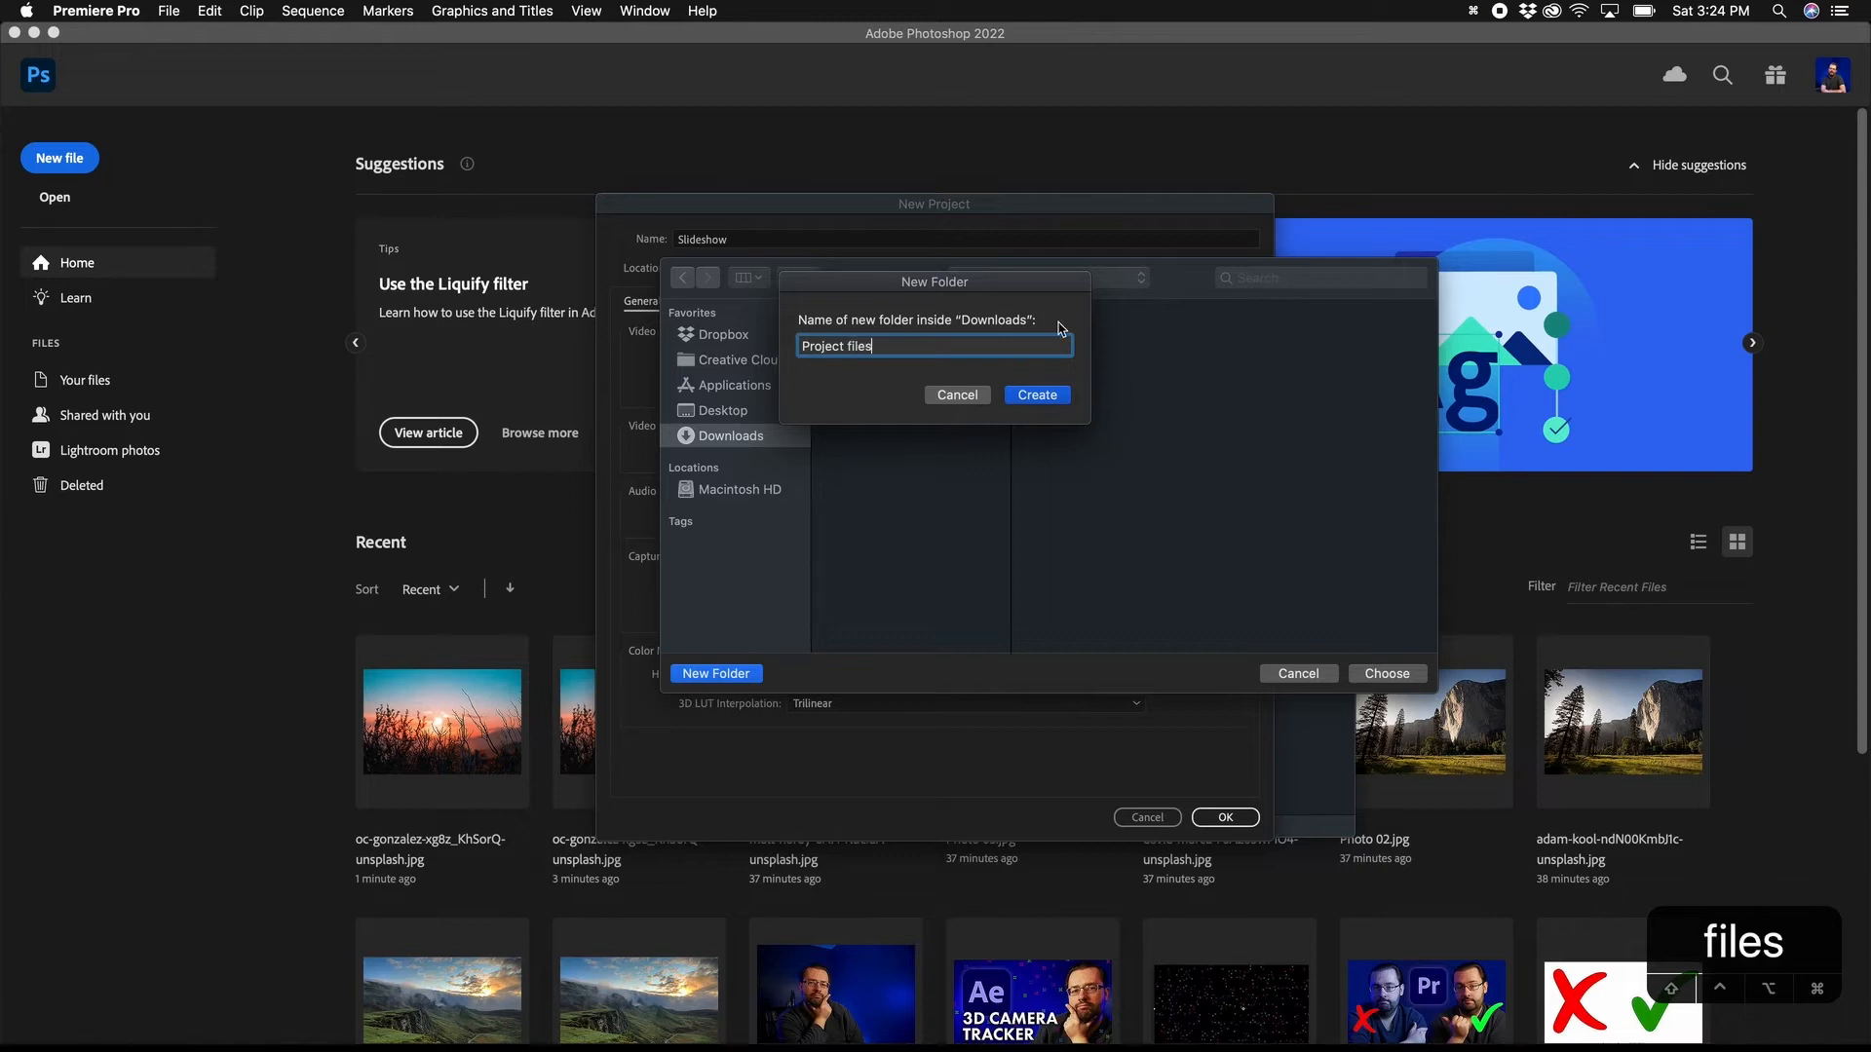
click(1043, 400)
click(1388, 672)
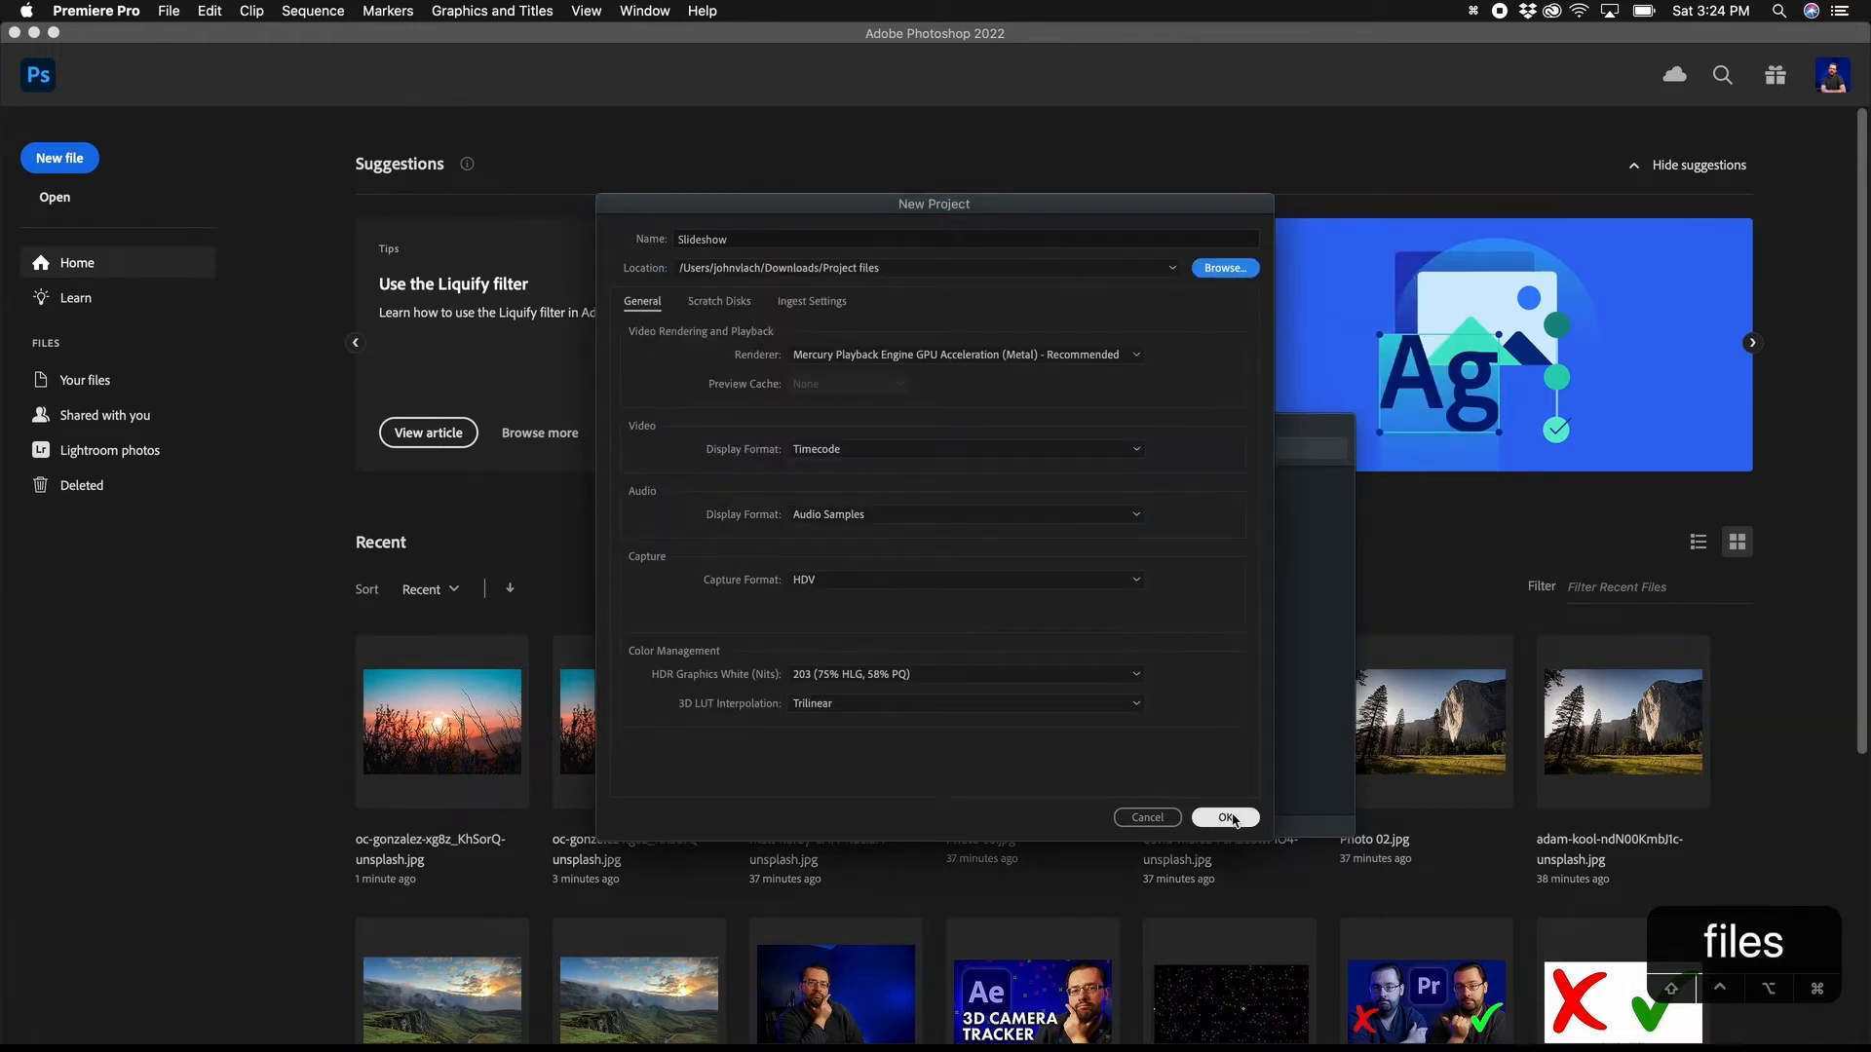
click(1230, 817)
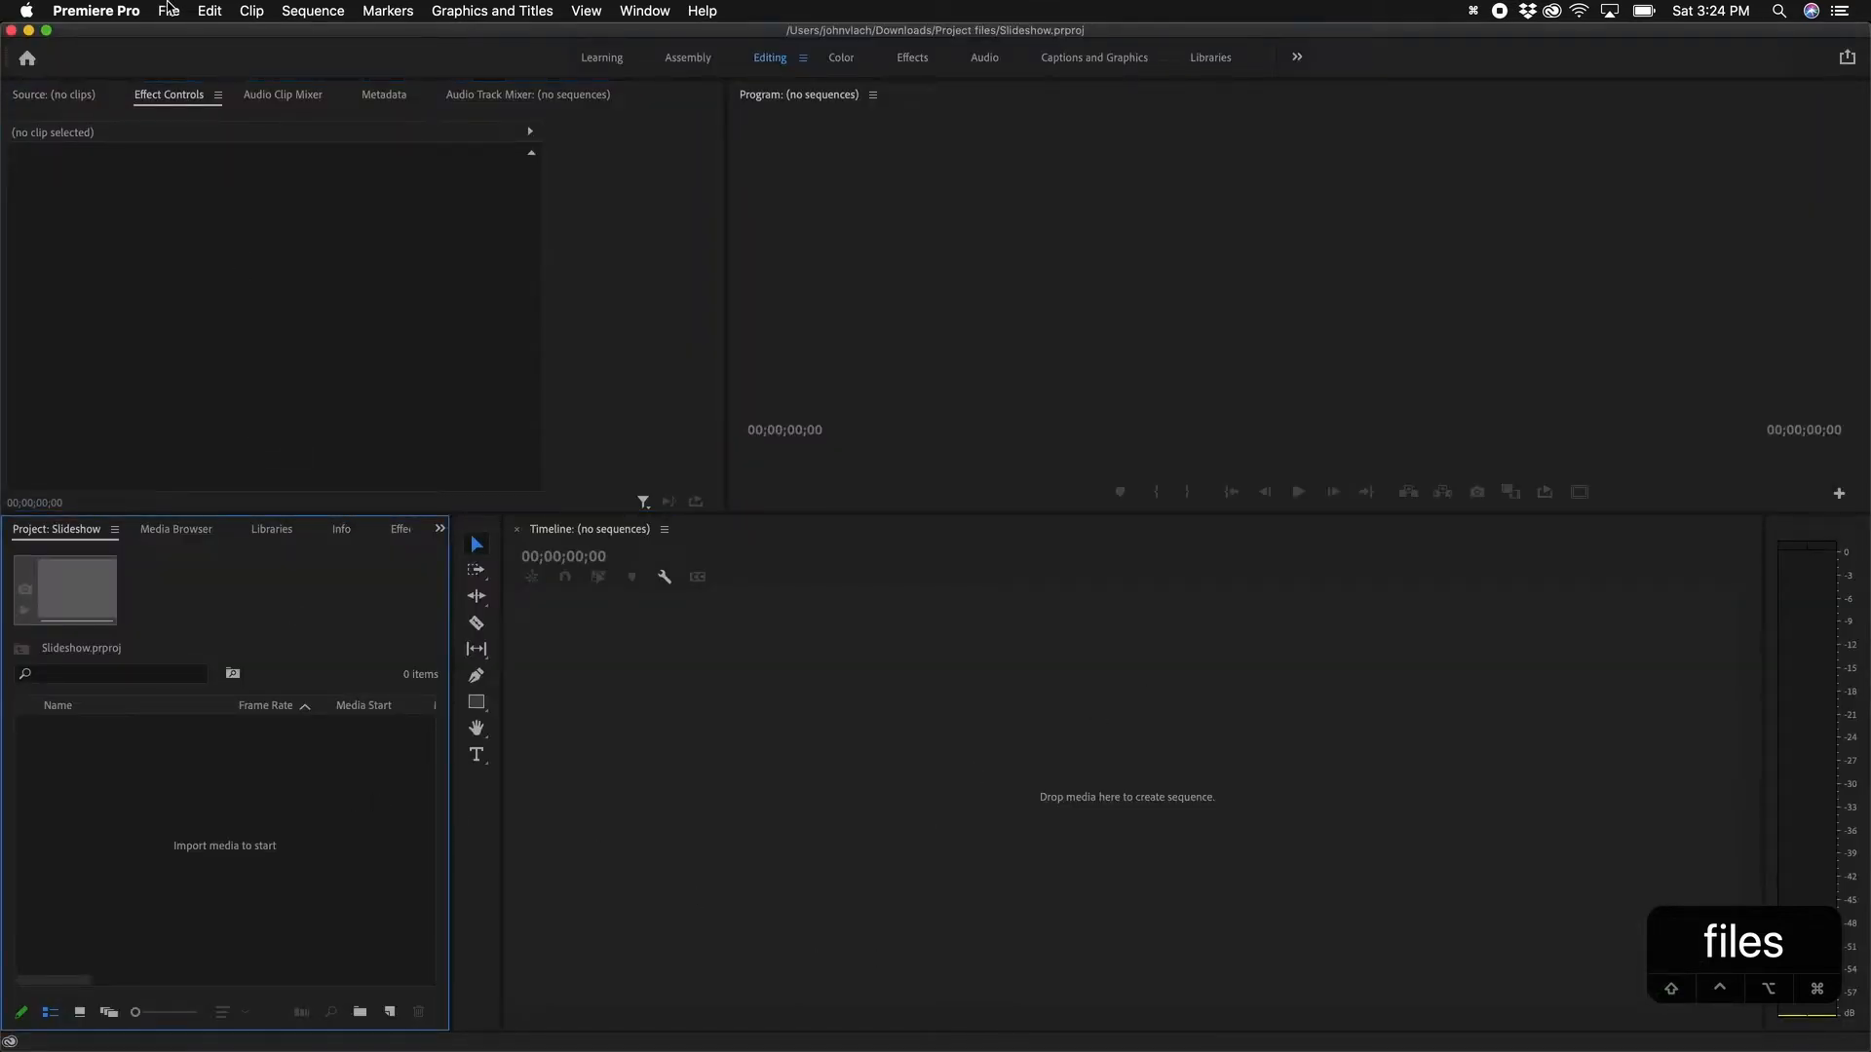
Step: Import the Resized folder from Downloads as a bin in the project
click(169, 10)
click(218, 493)
click(612, 380)
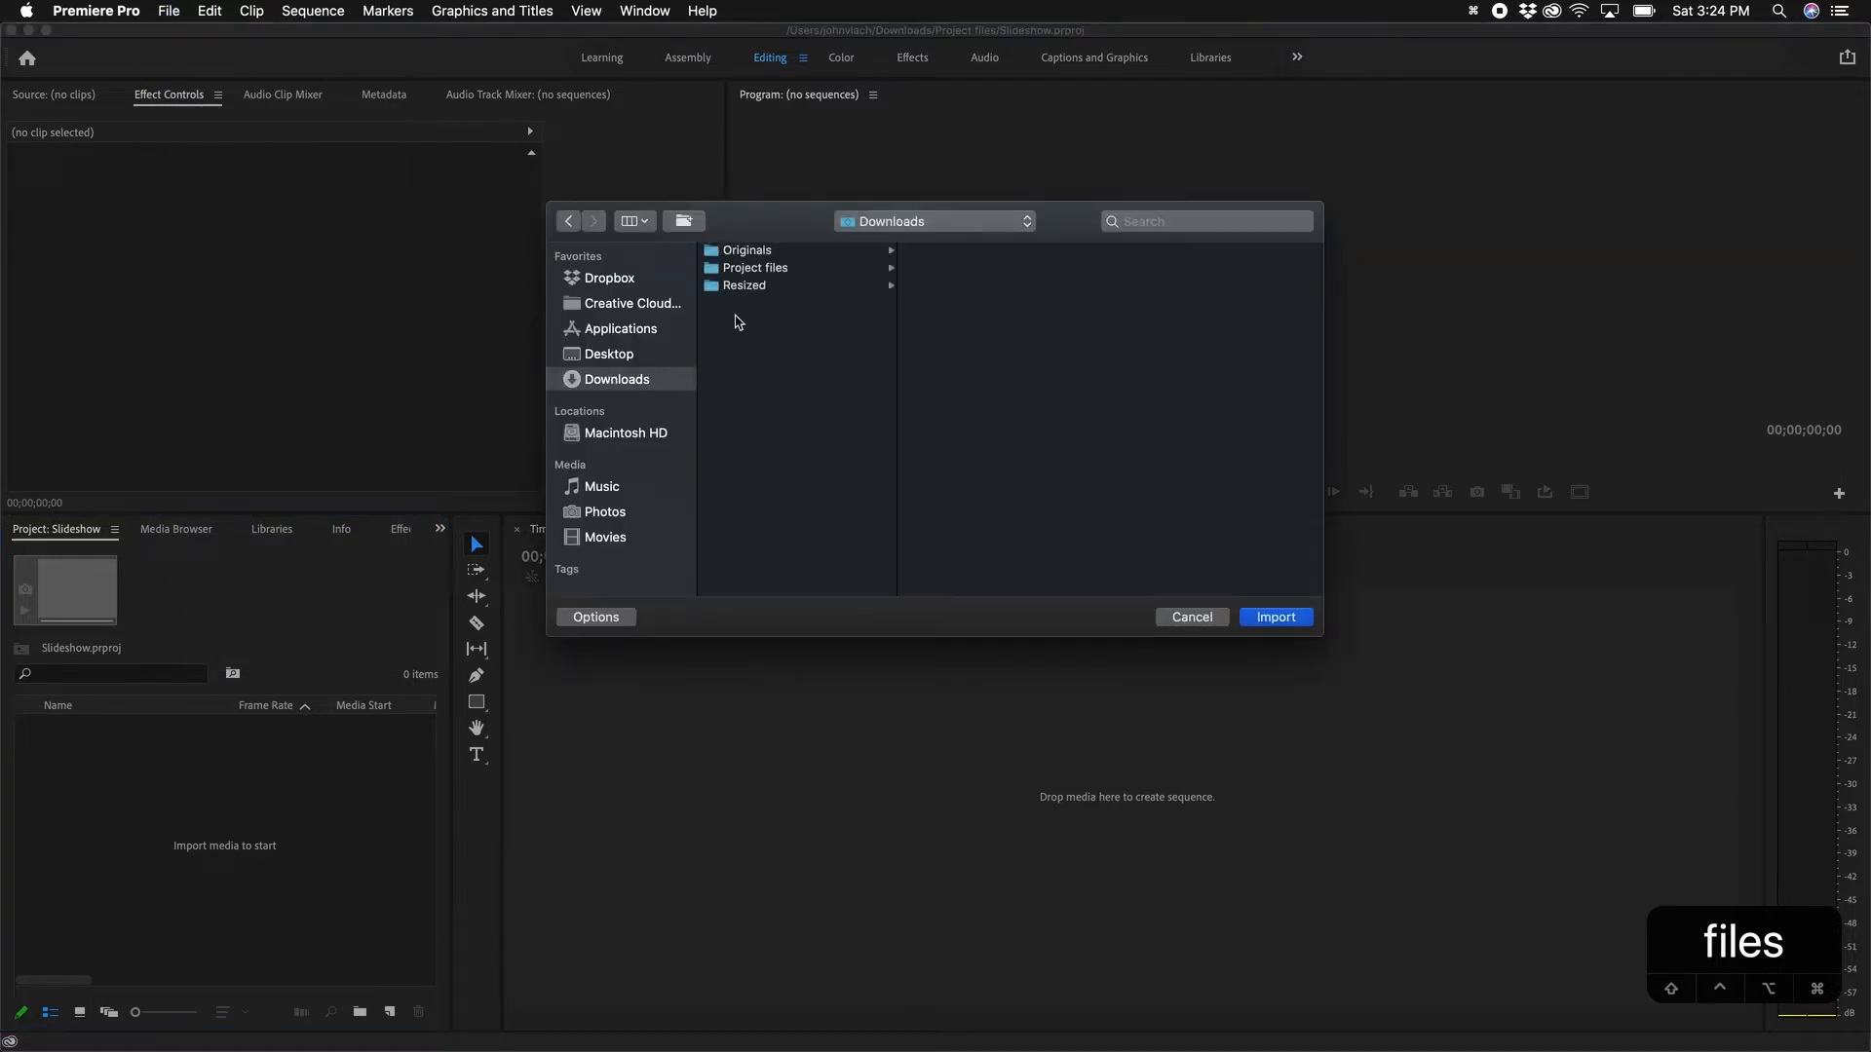
click(744, 285)
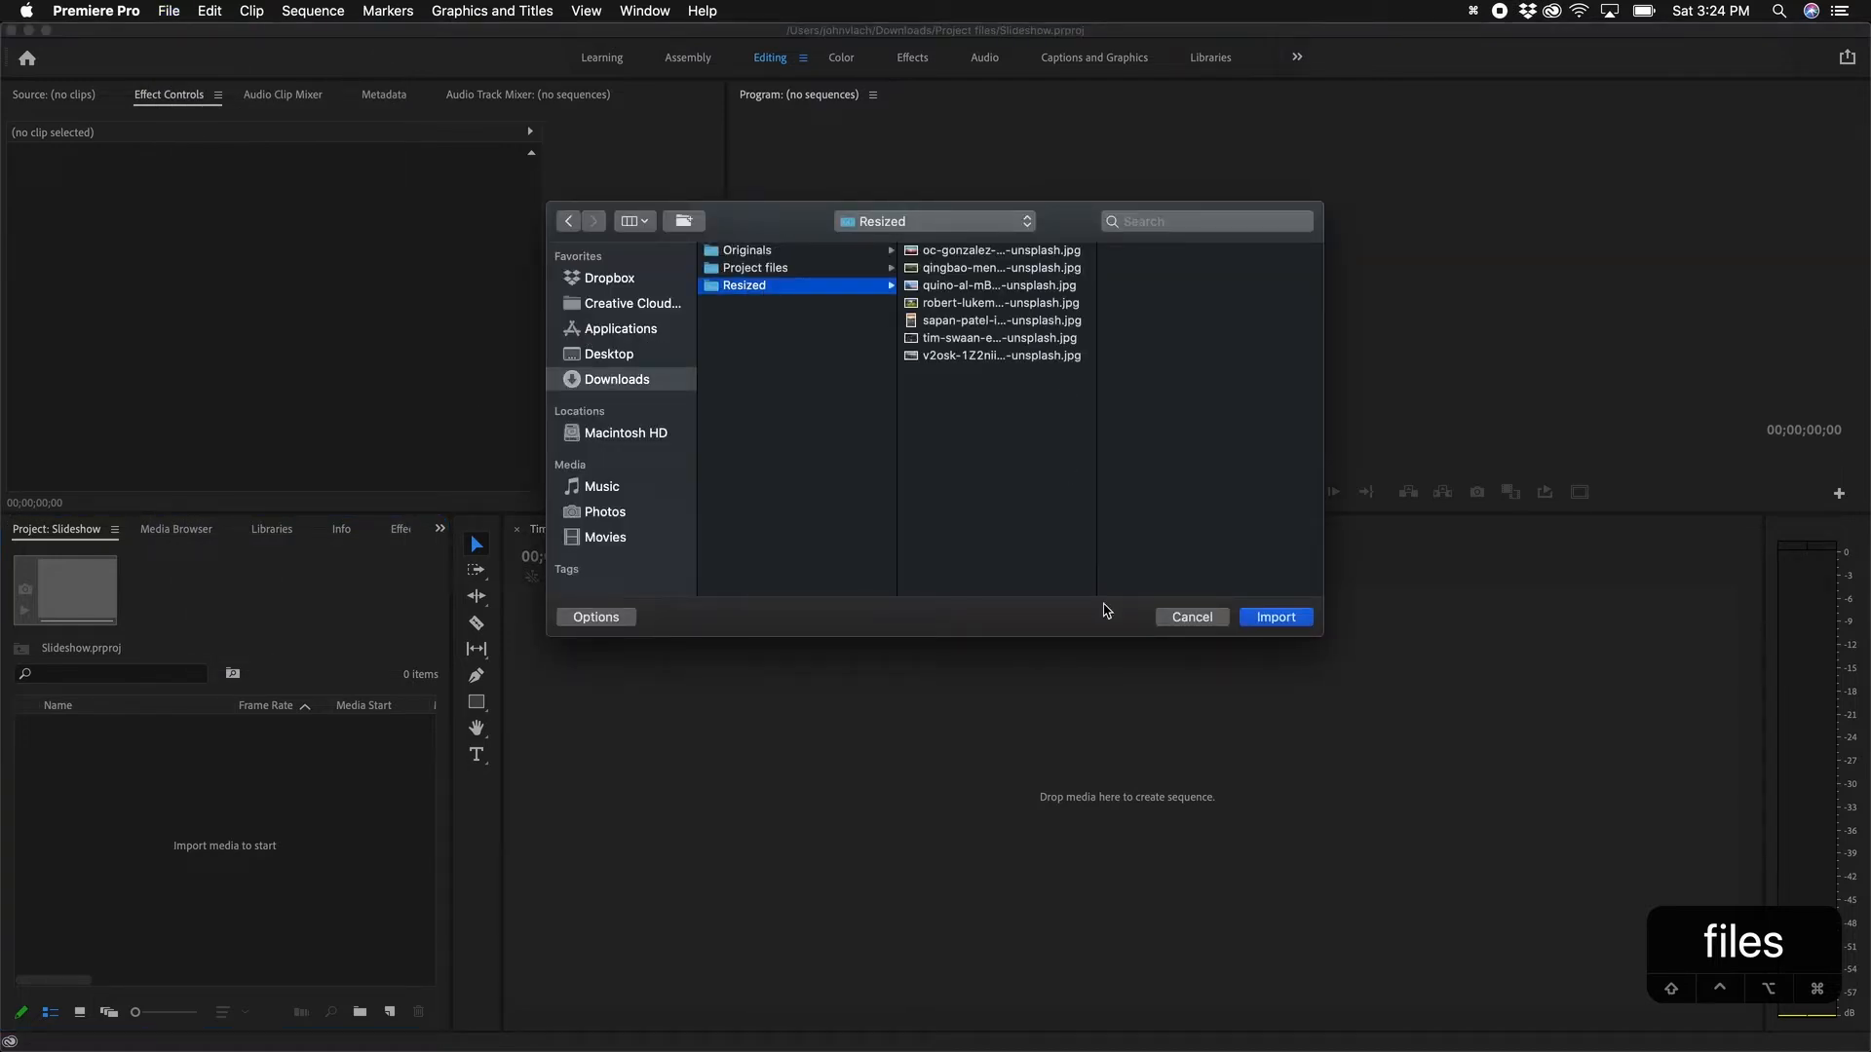
click(1309, 622)
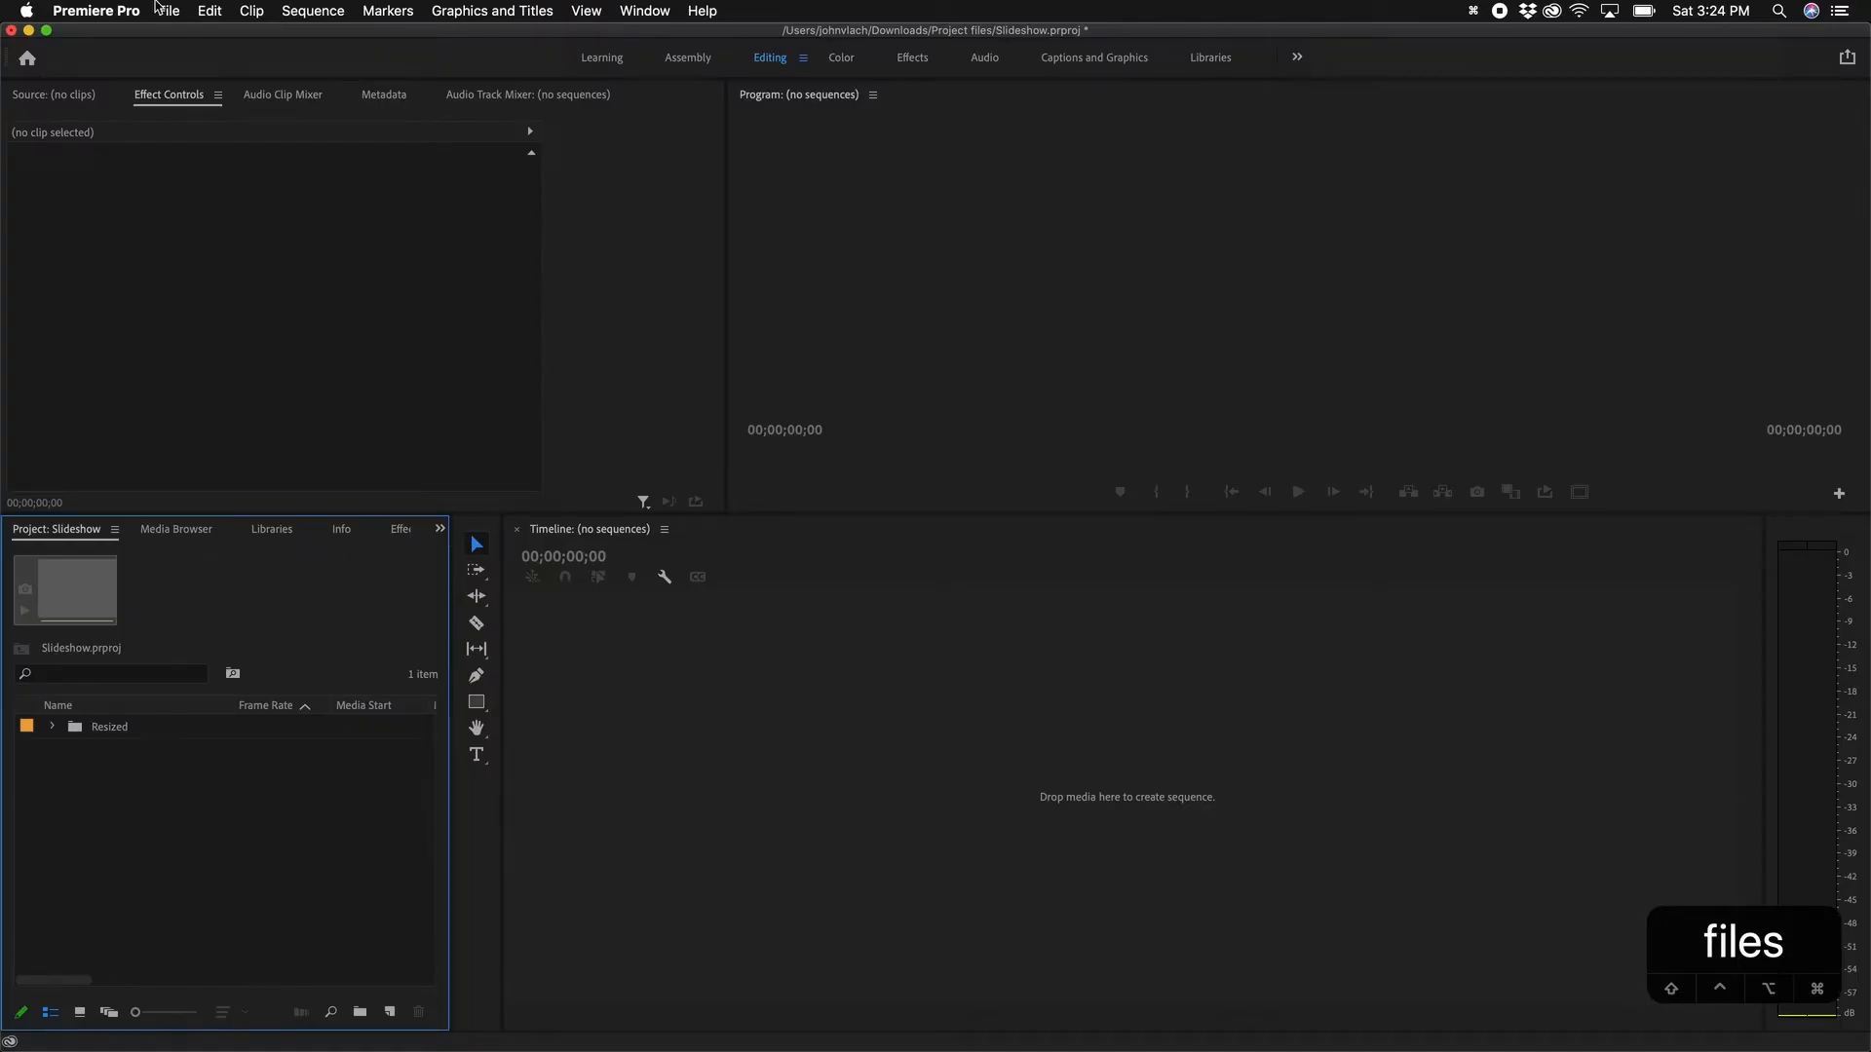
click(94, 10)
mouse_move(115, 64)
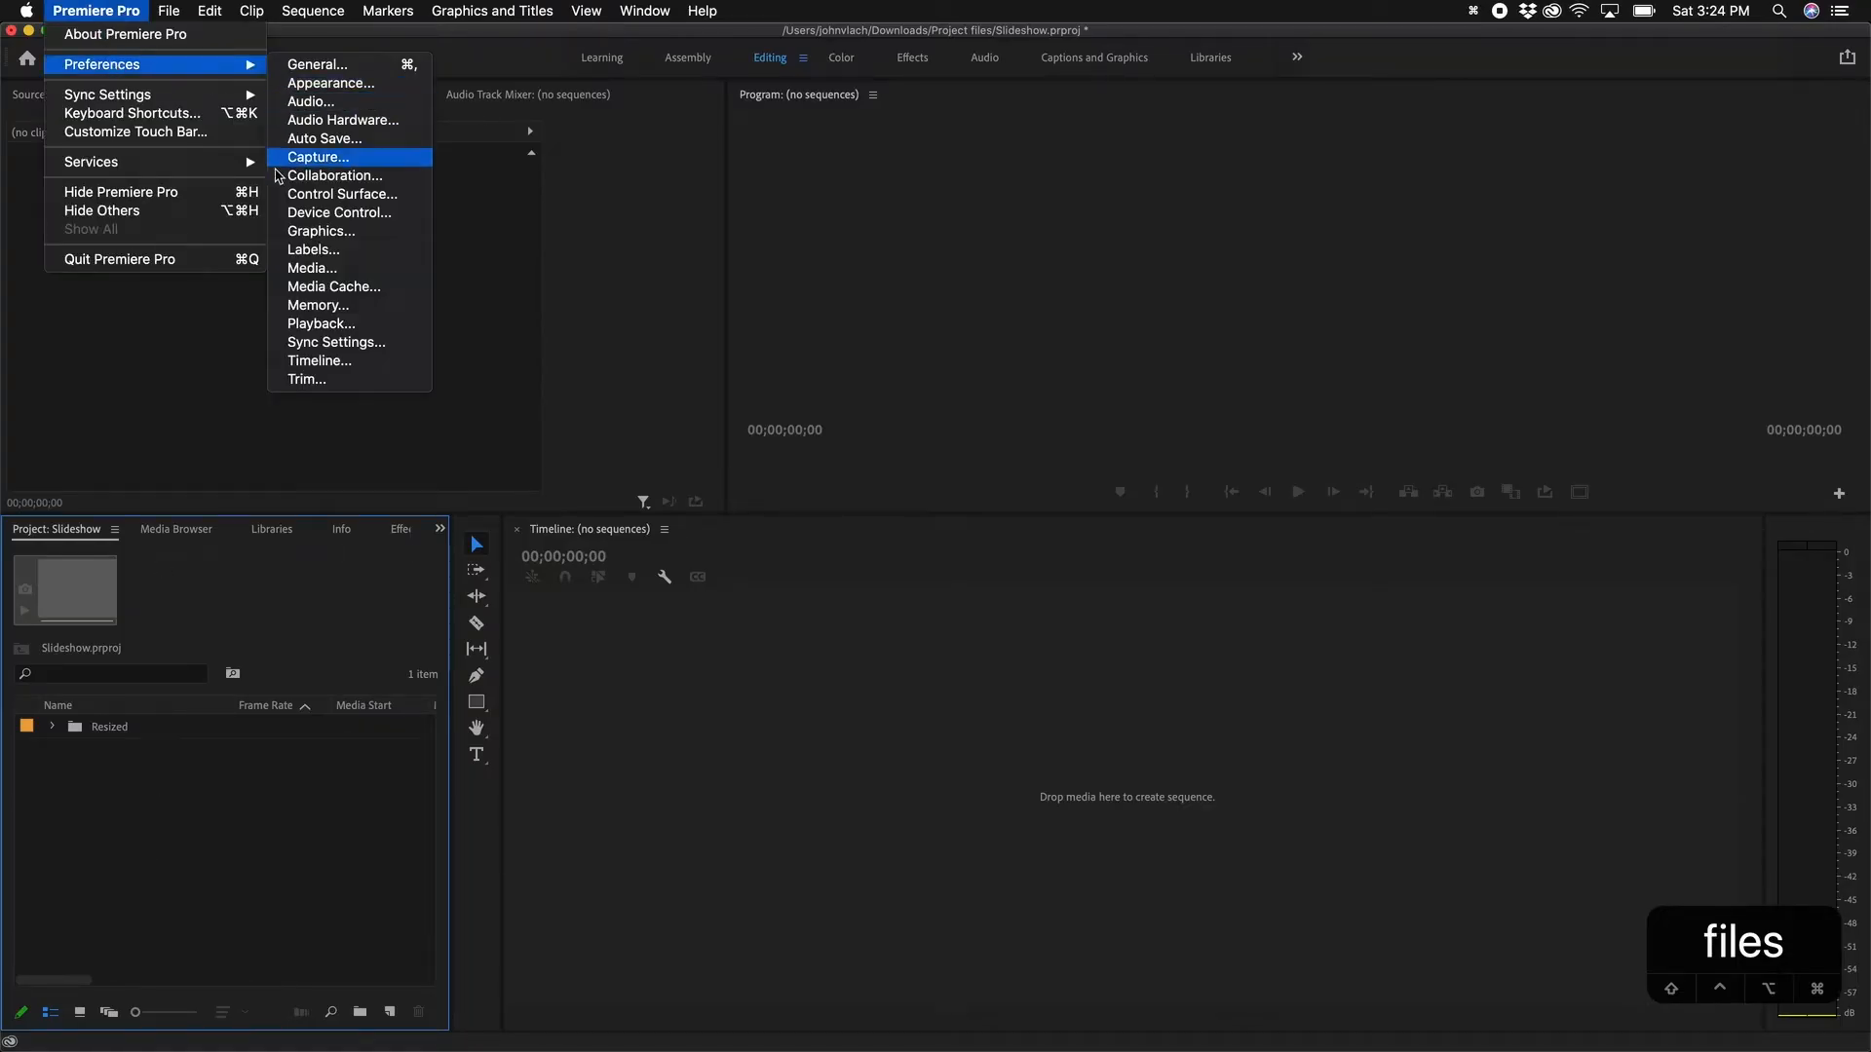
click(297, 268)
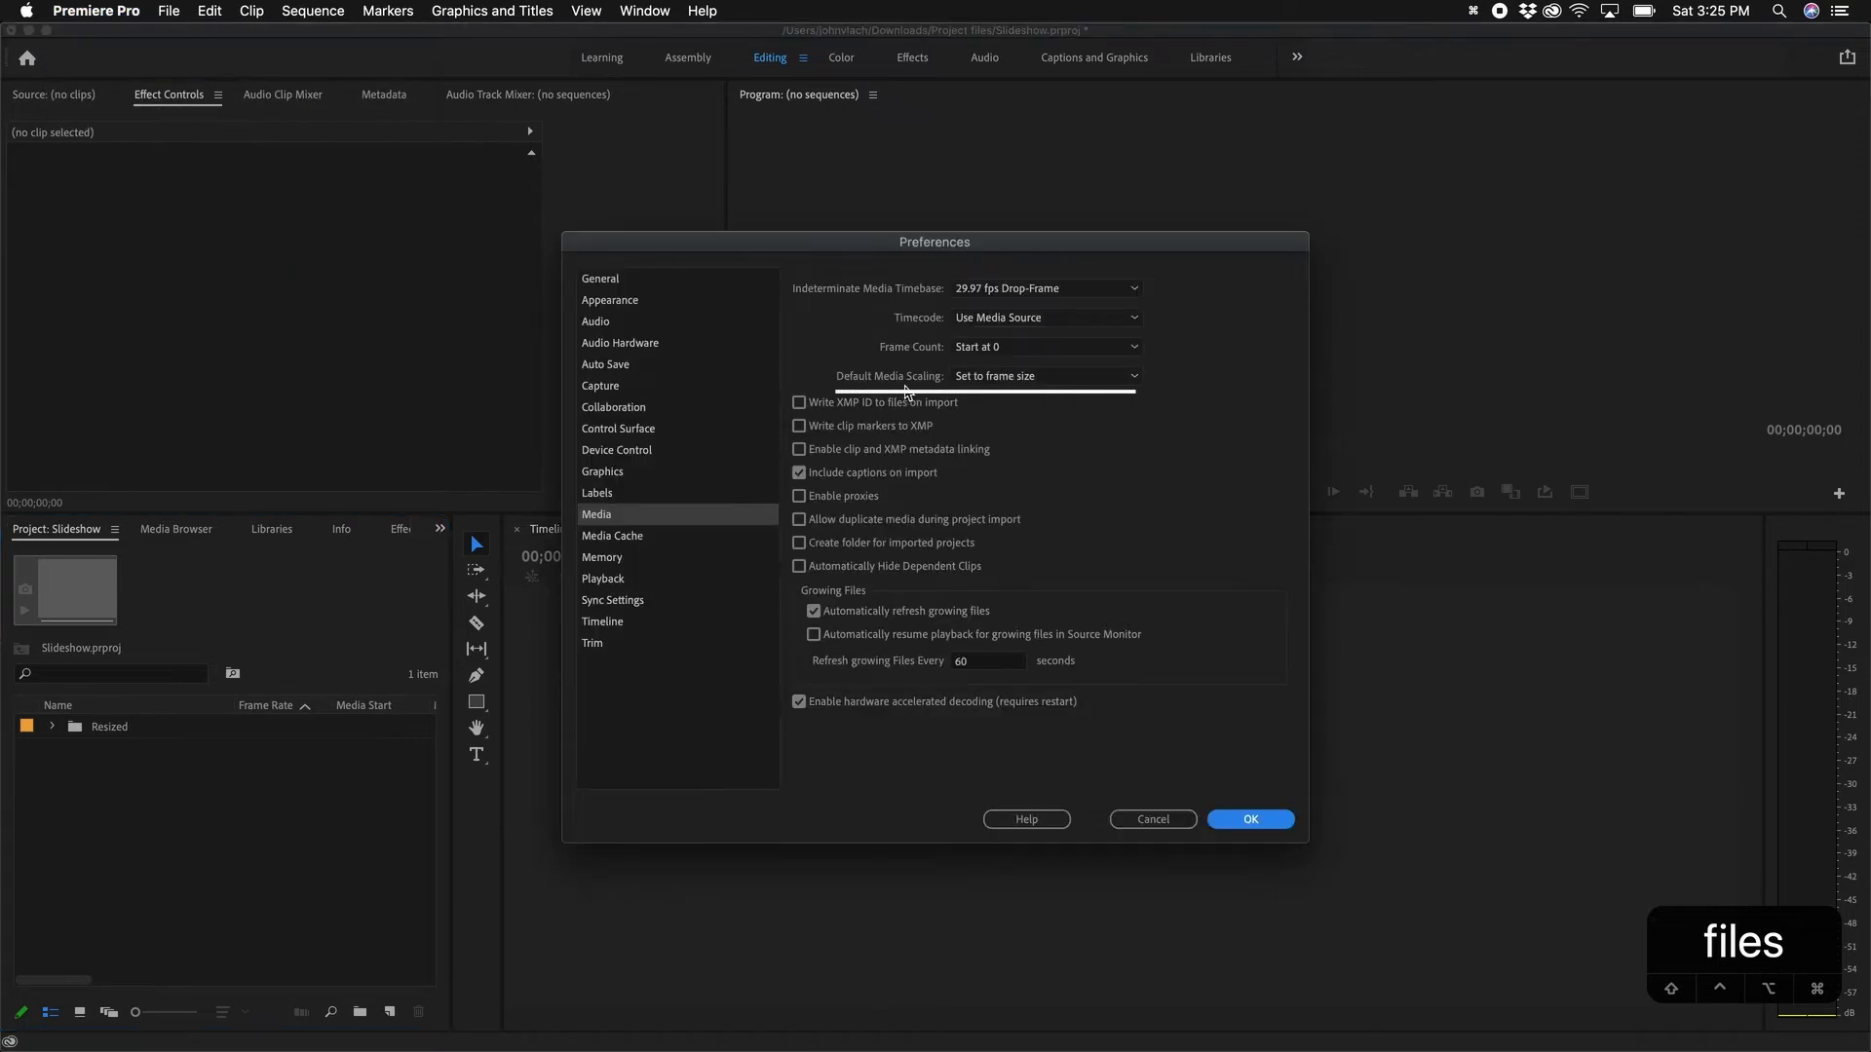
click(1009, 379)
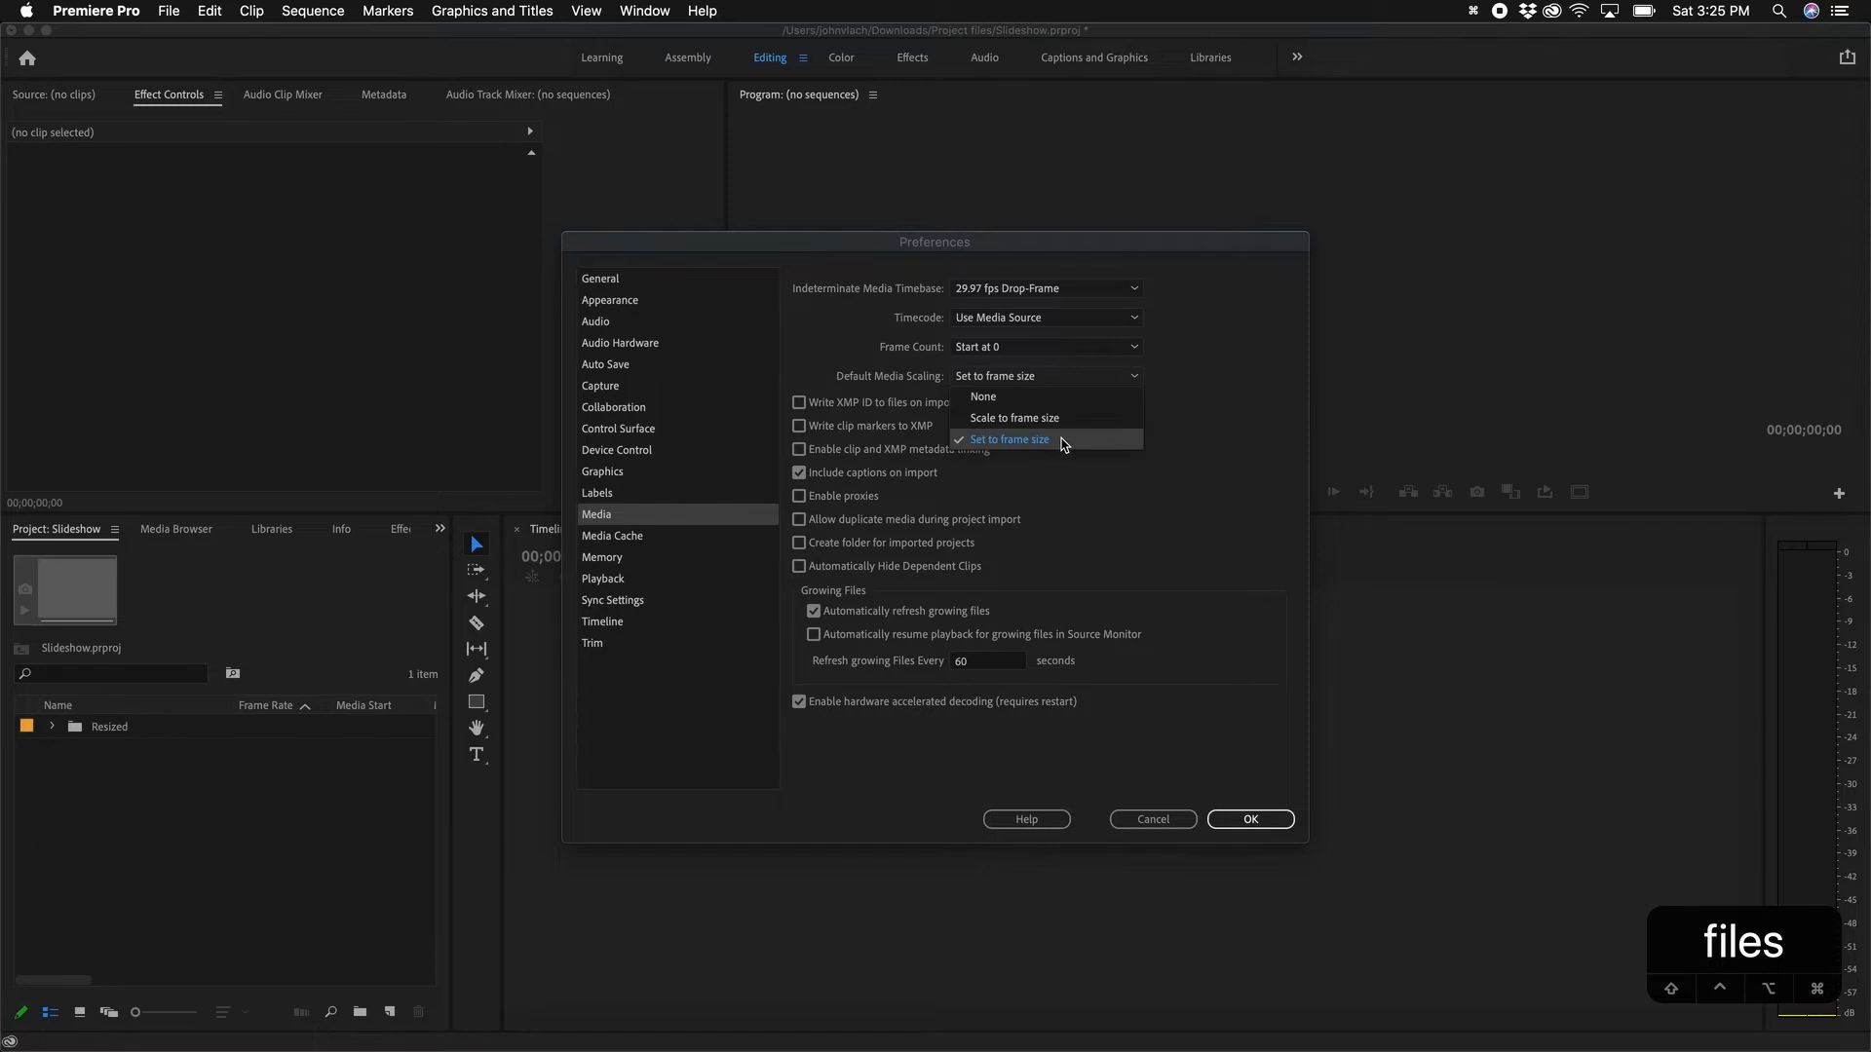
click(1064, 443)
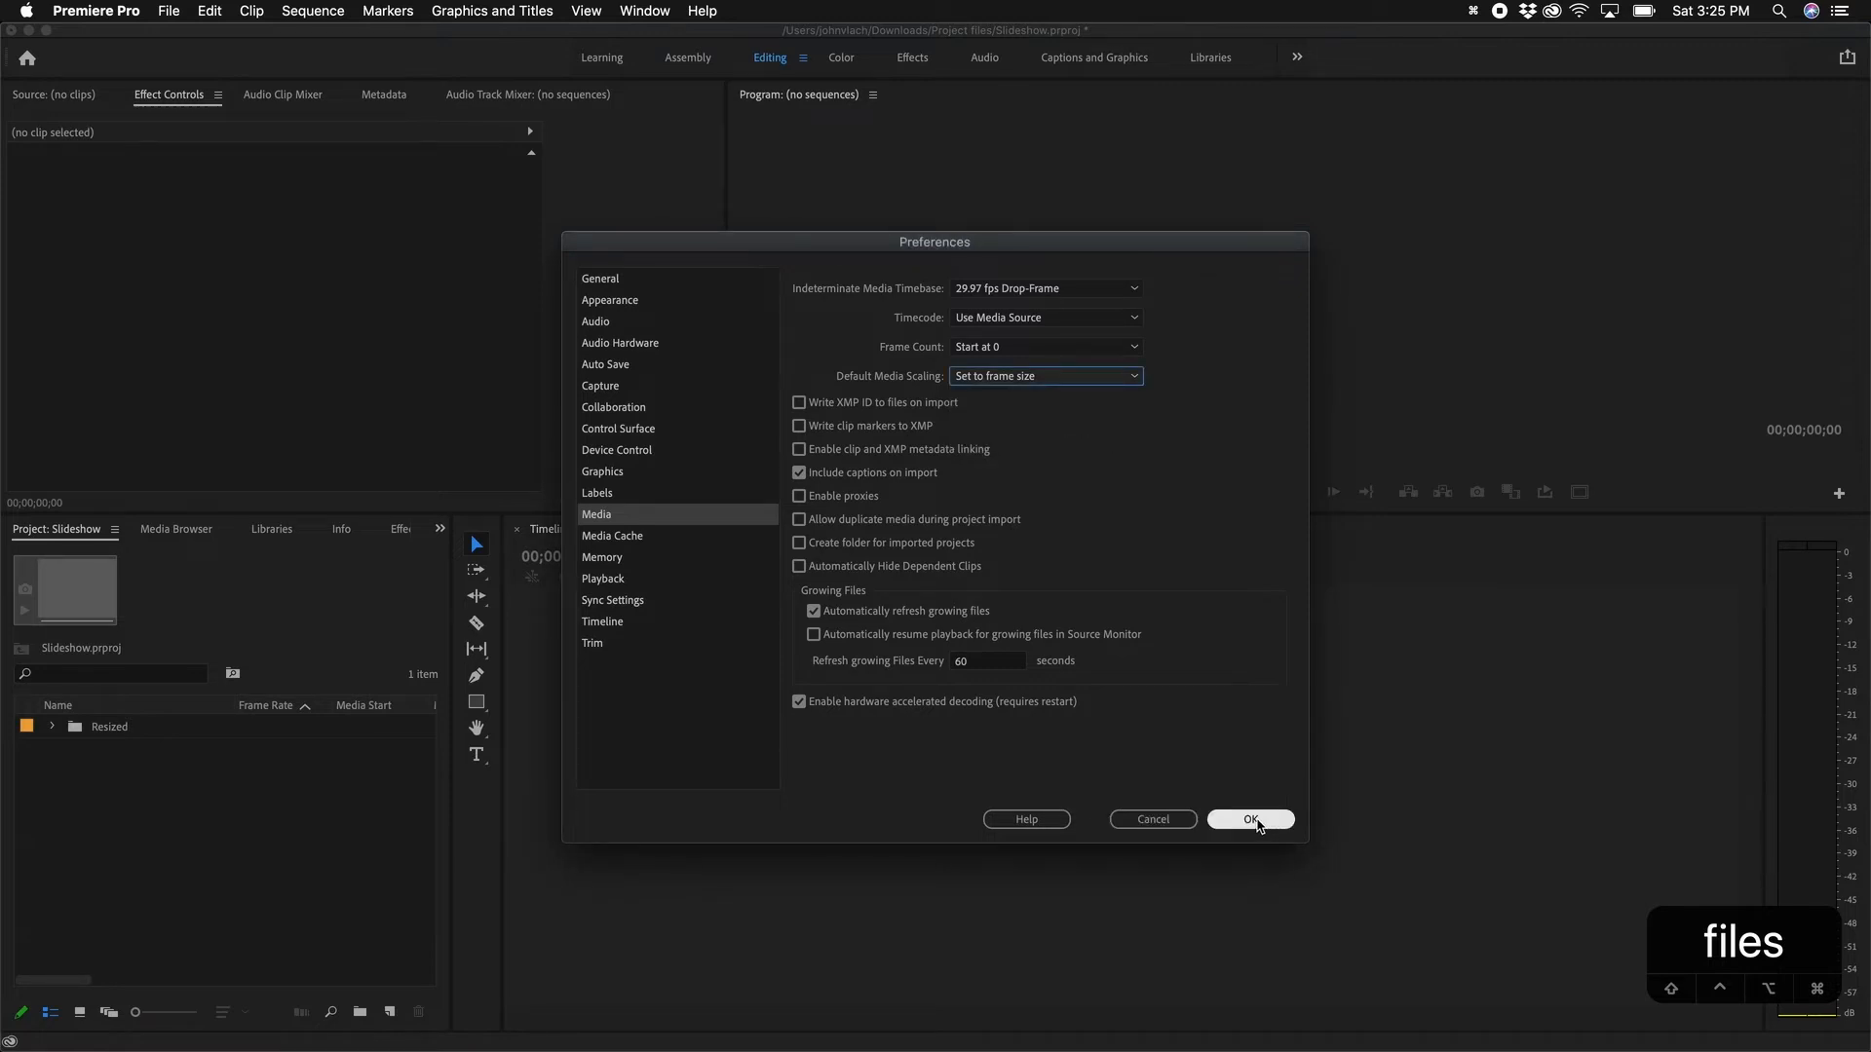
click(1254, 822)
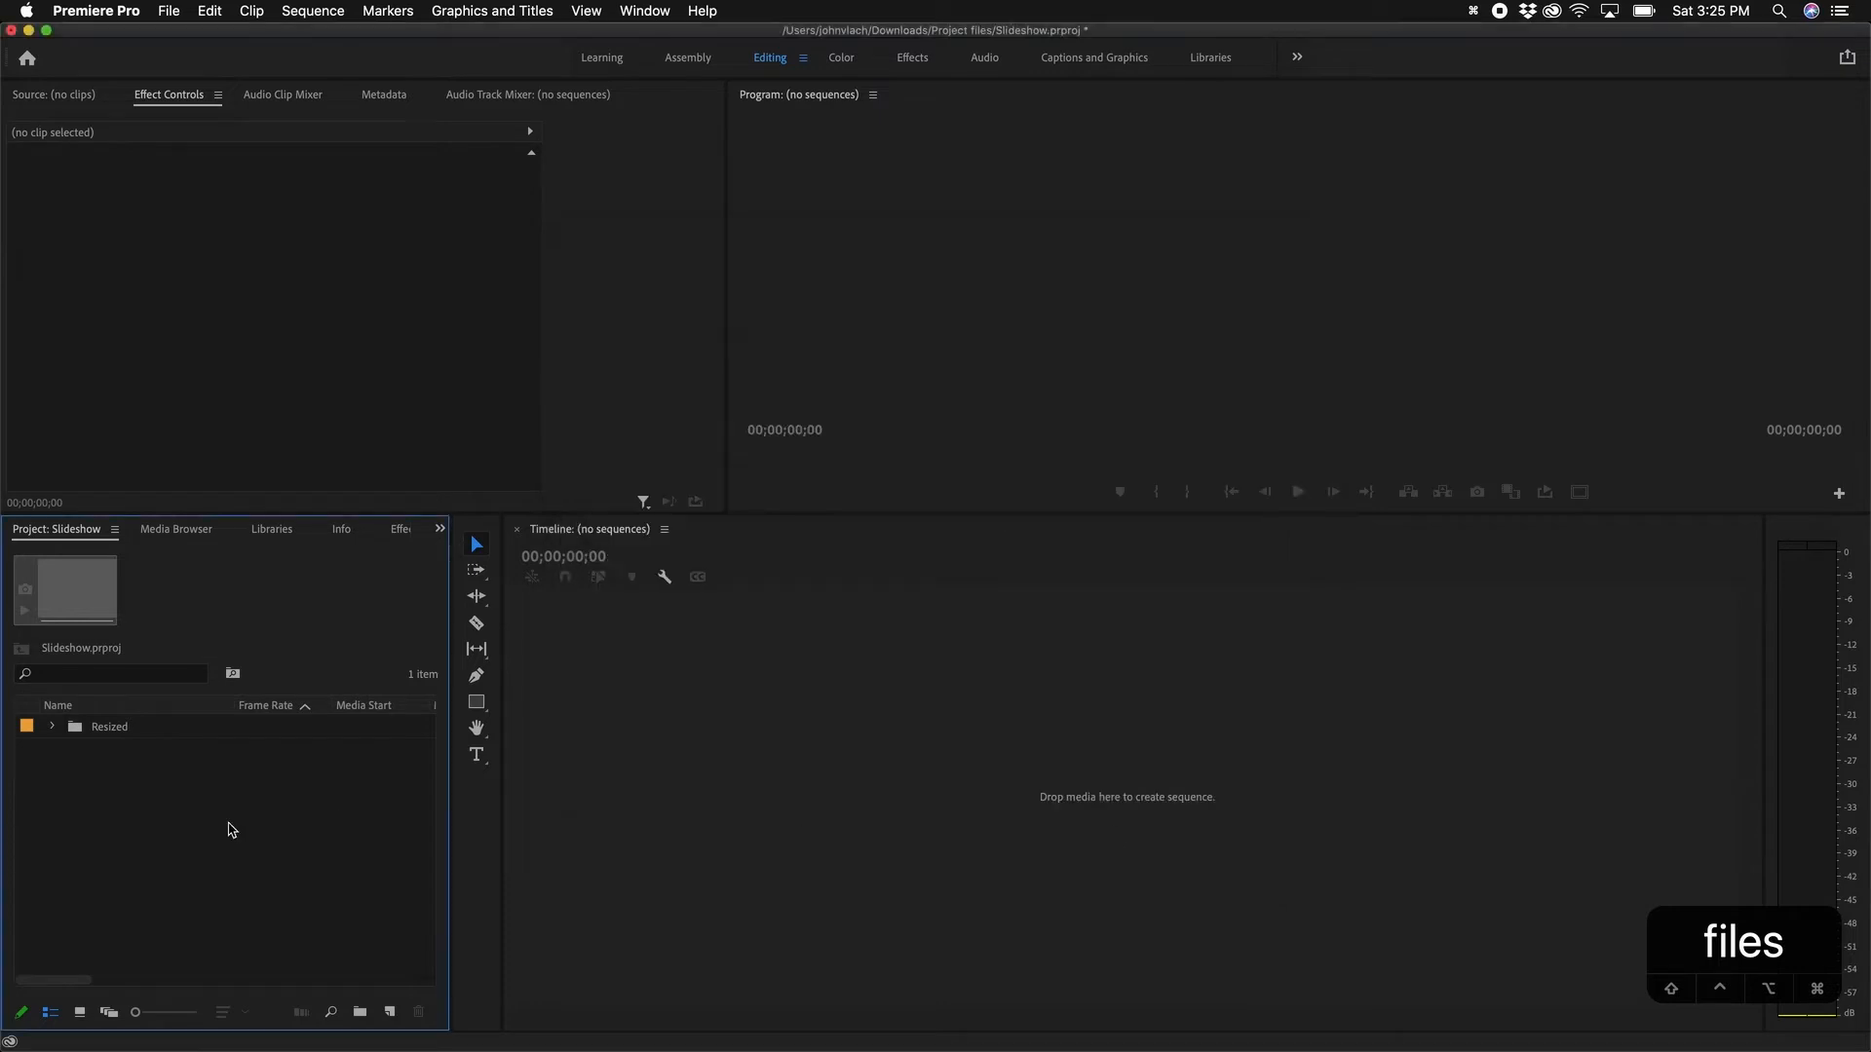
Step: Create a sequence named Slideshow from the Digital SLR 1080p30 preset (29.97 fps)
click(389, 1012)
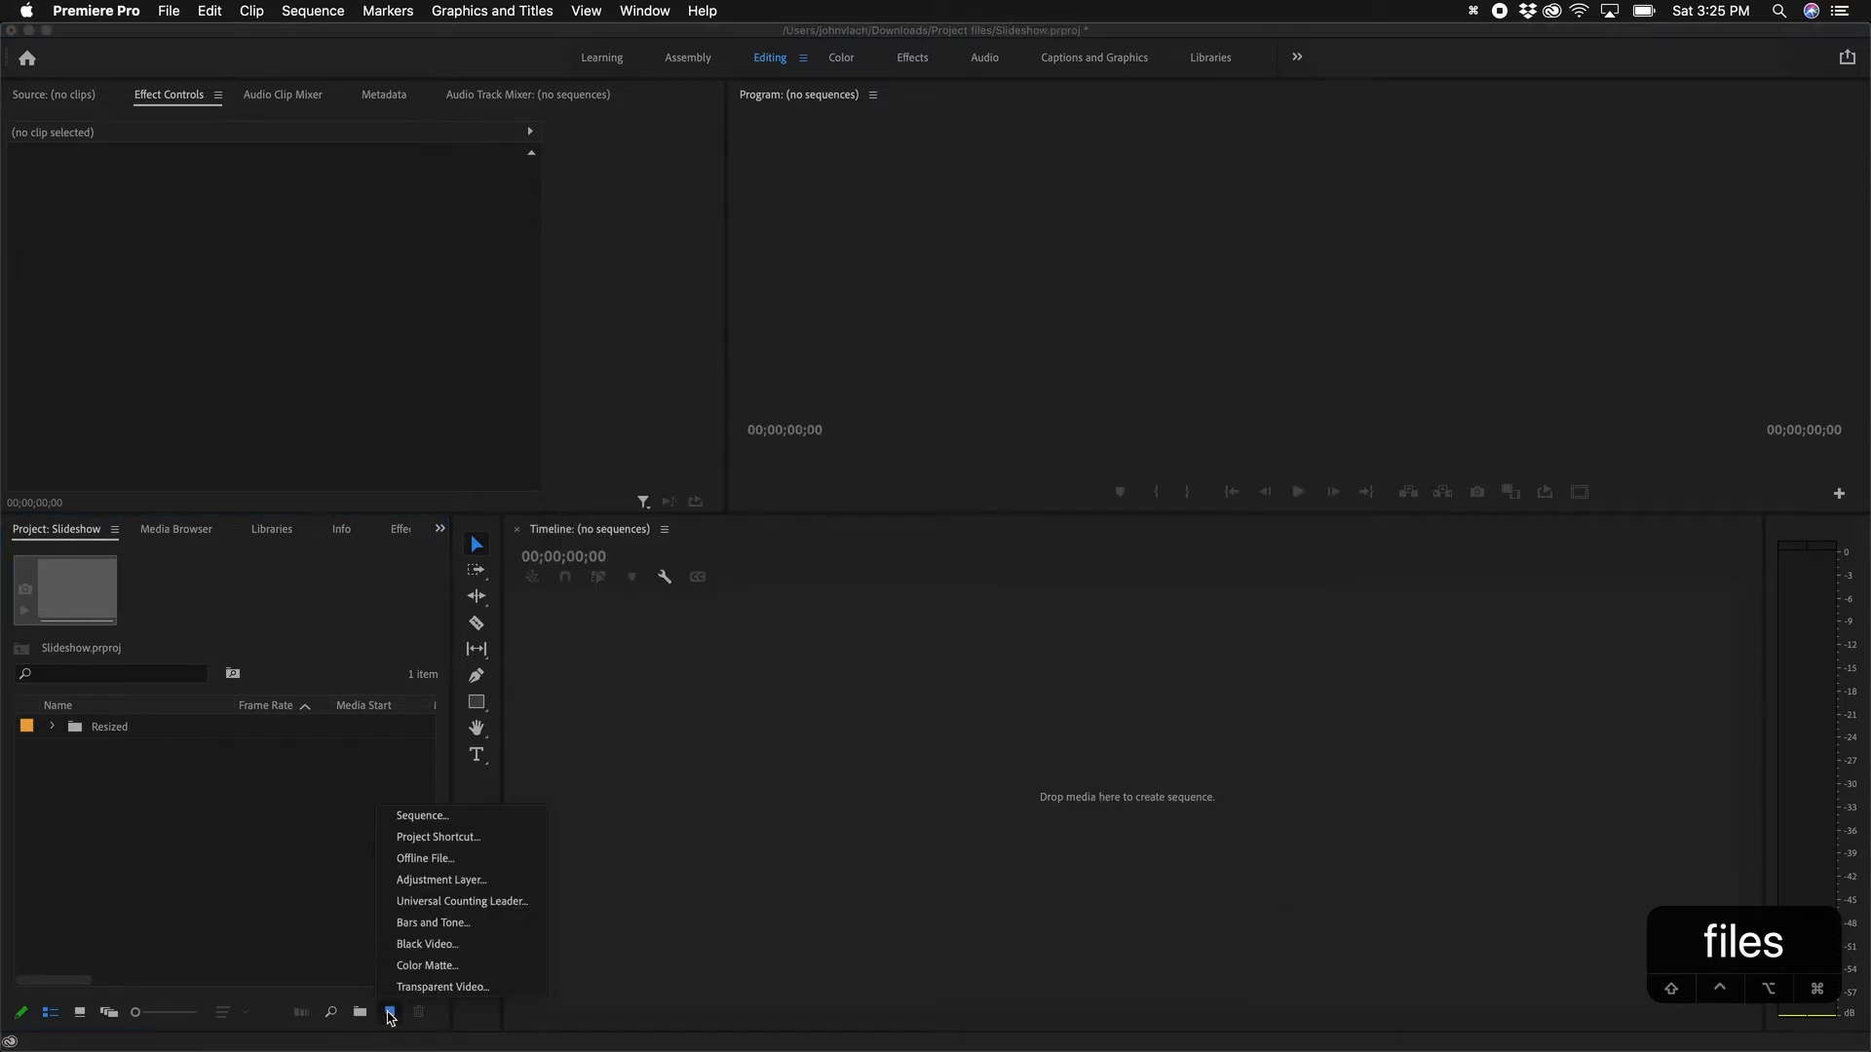
click(419, 815)
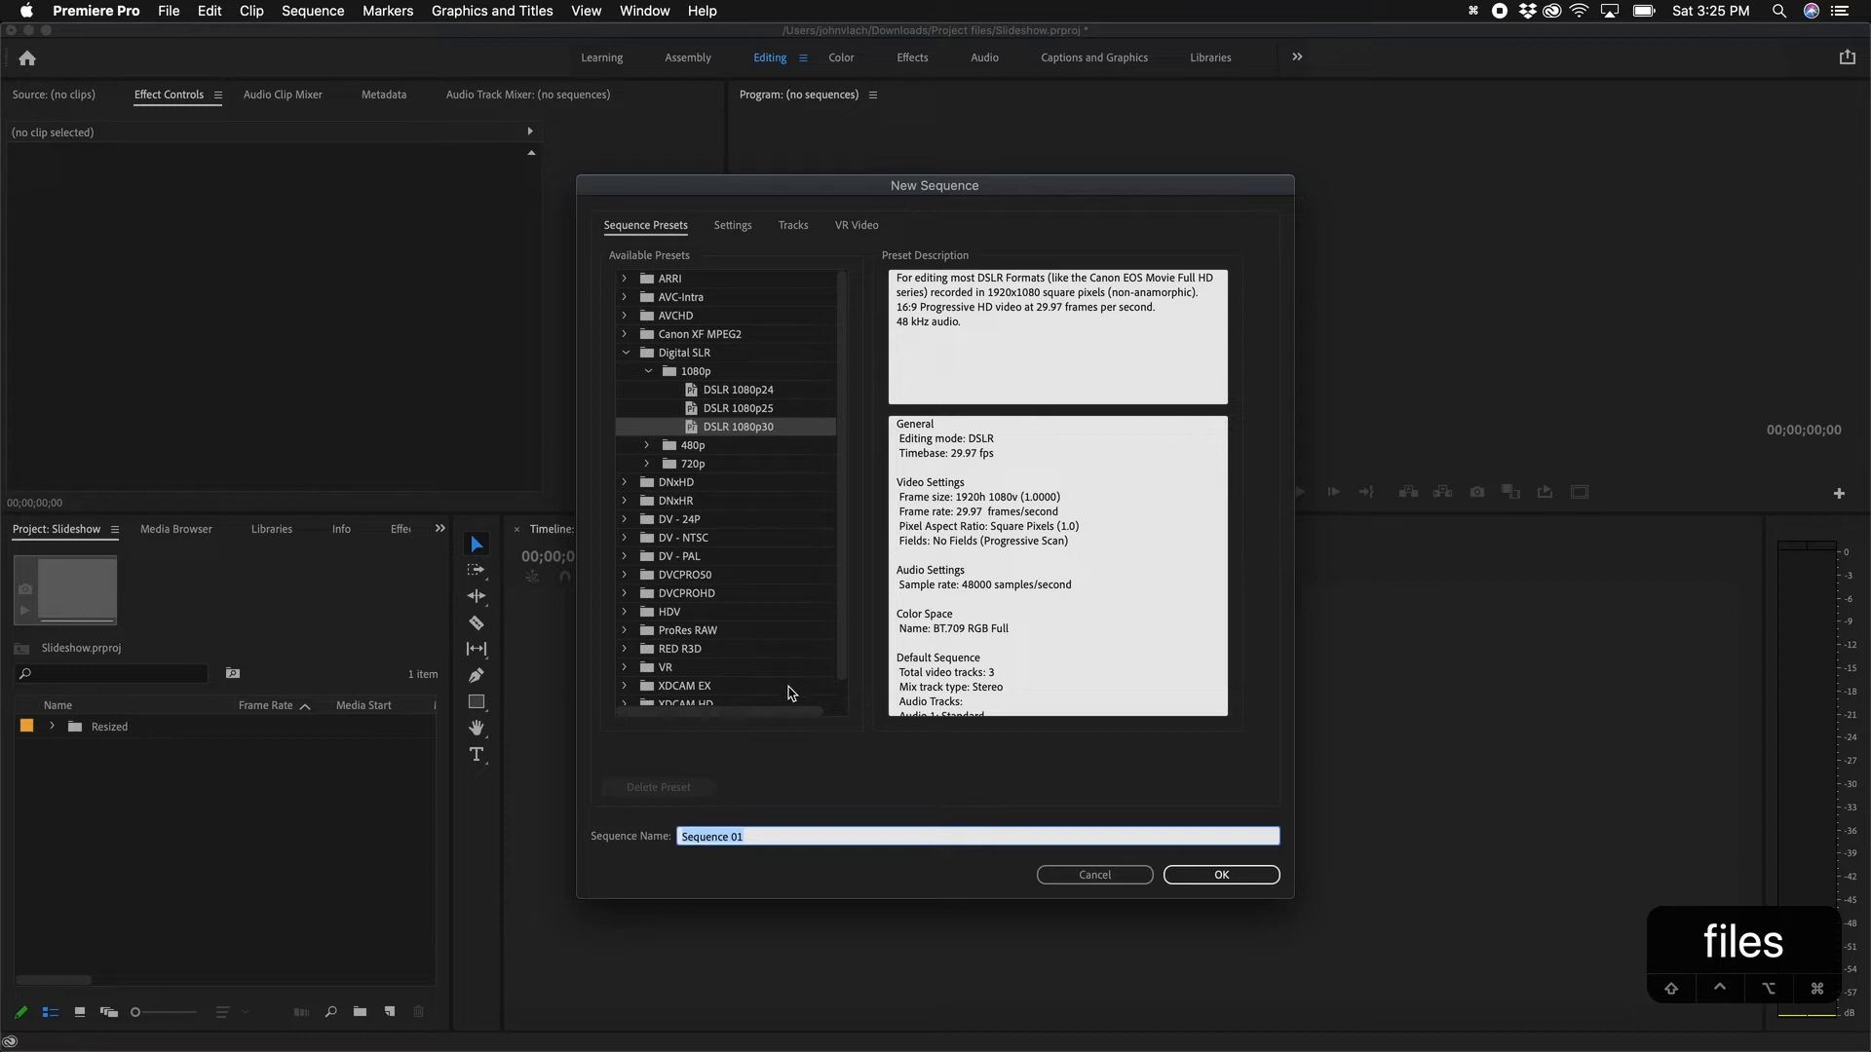
text(Slied)
key(BackSpace)
key(BackSpace)
text(deshow)
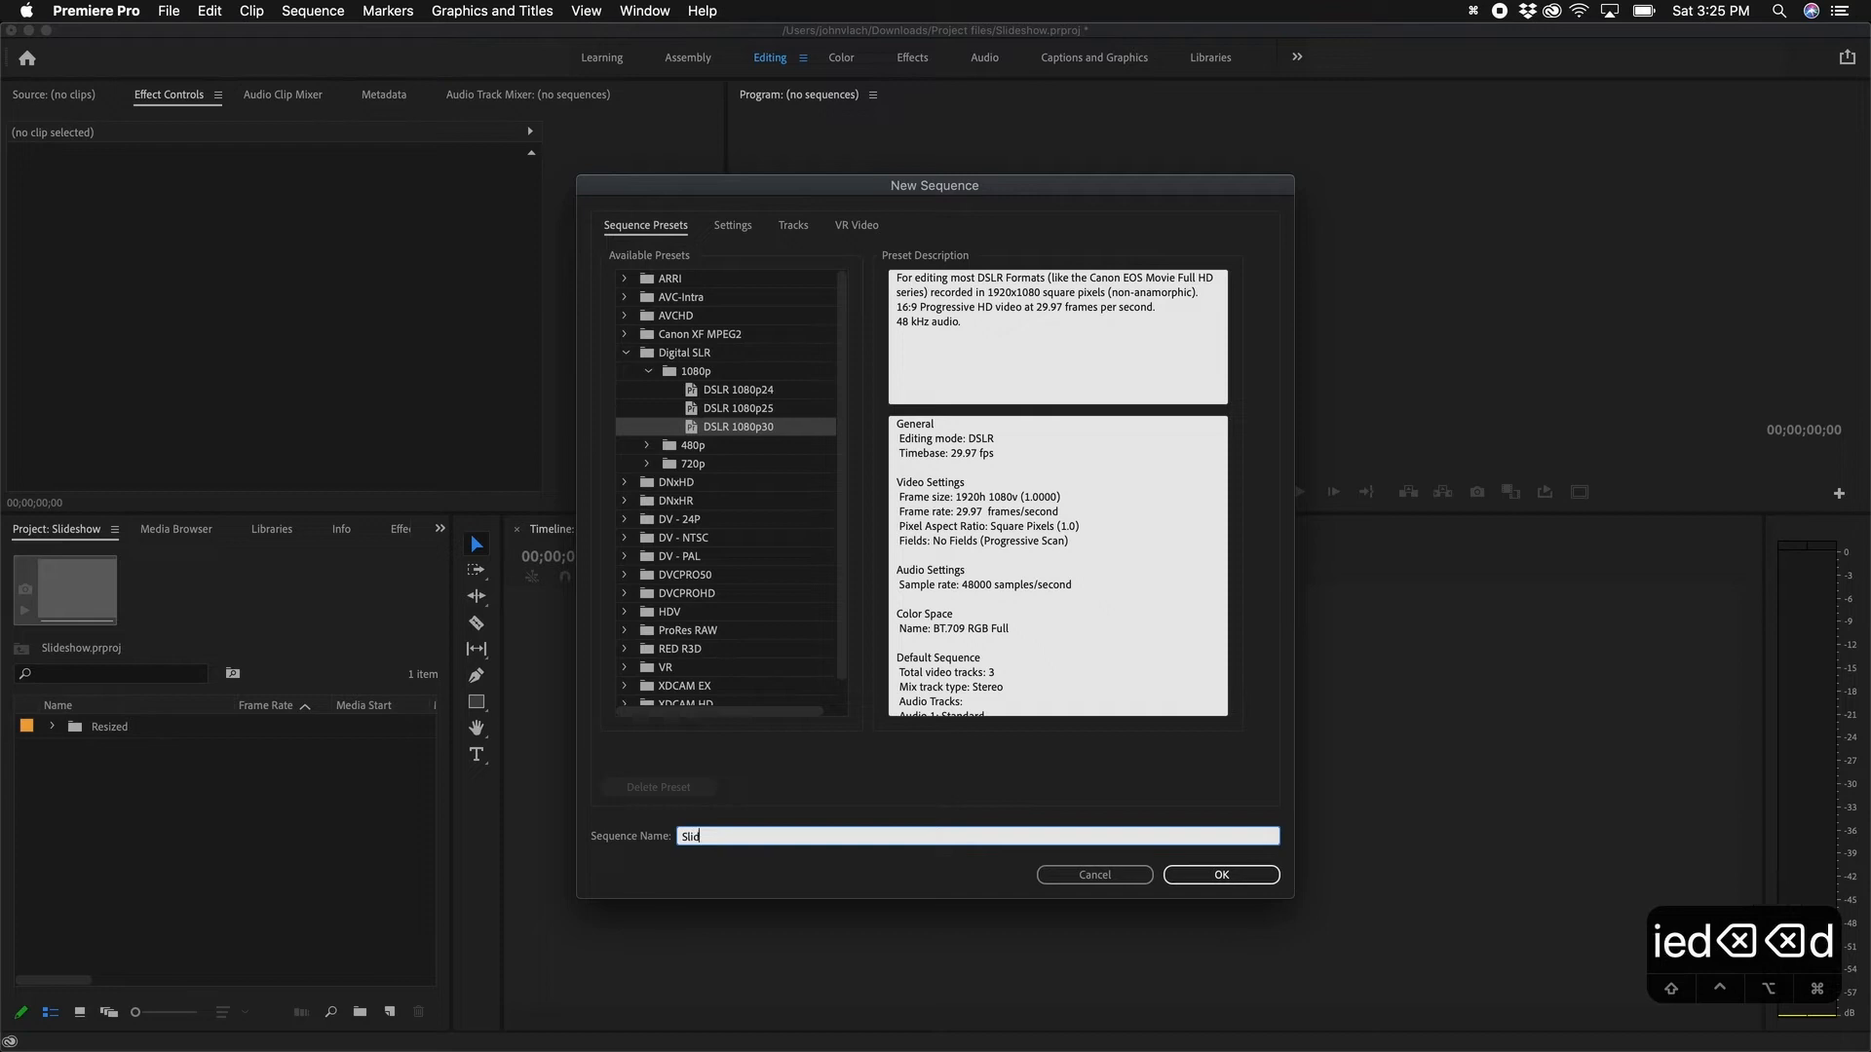
click(1266, 875)
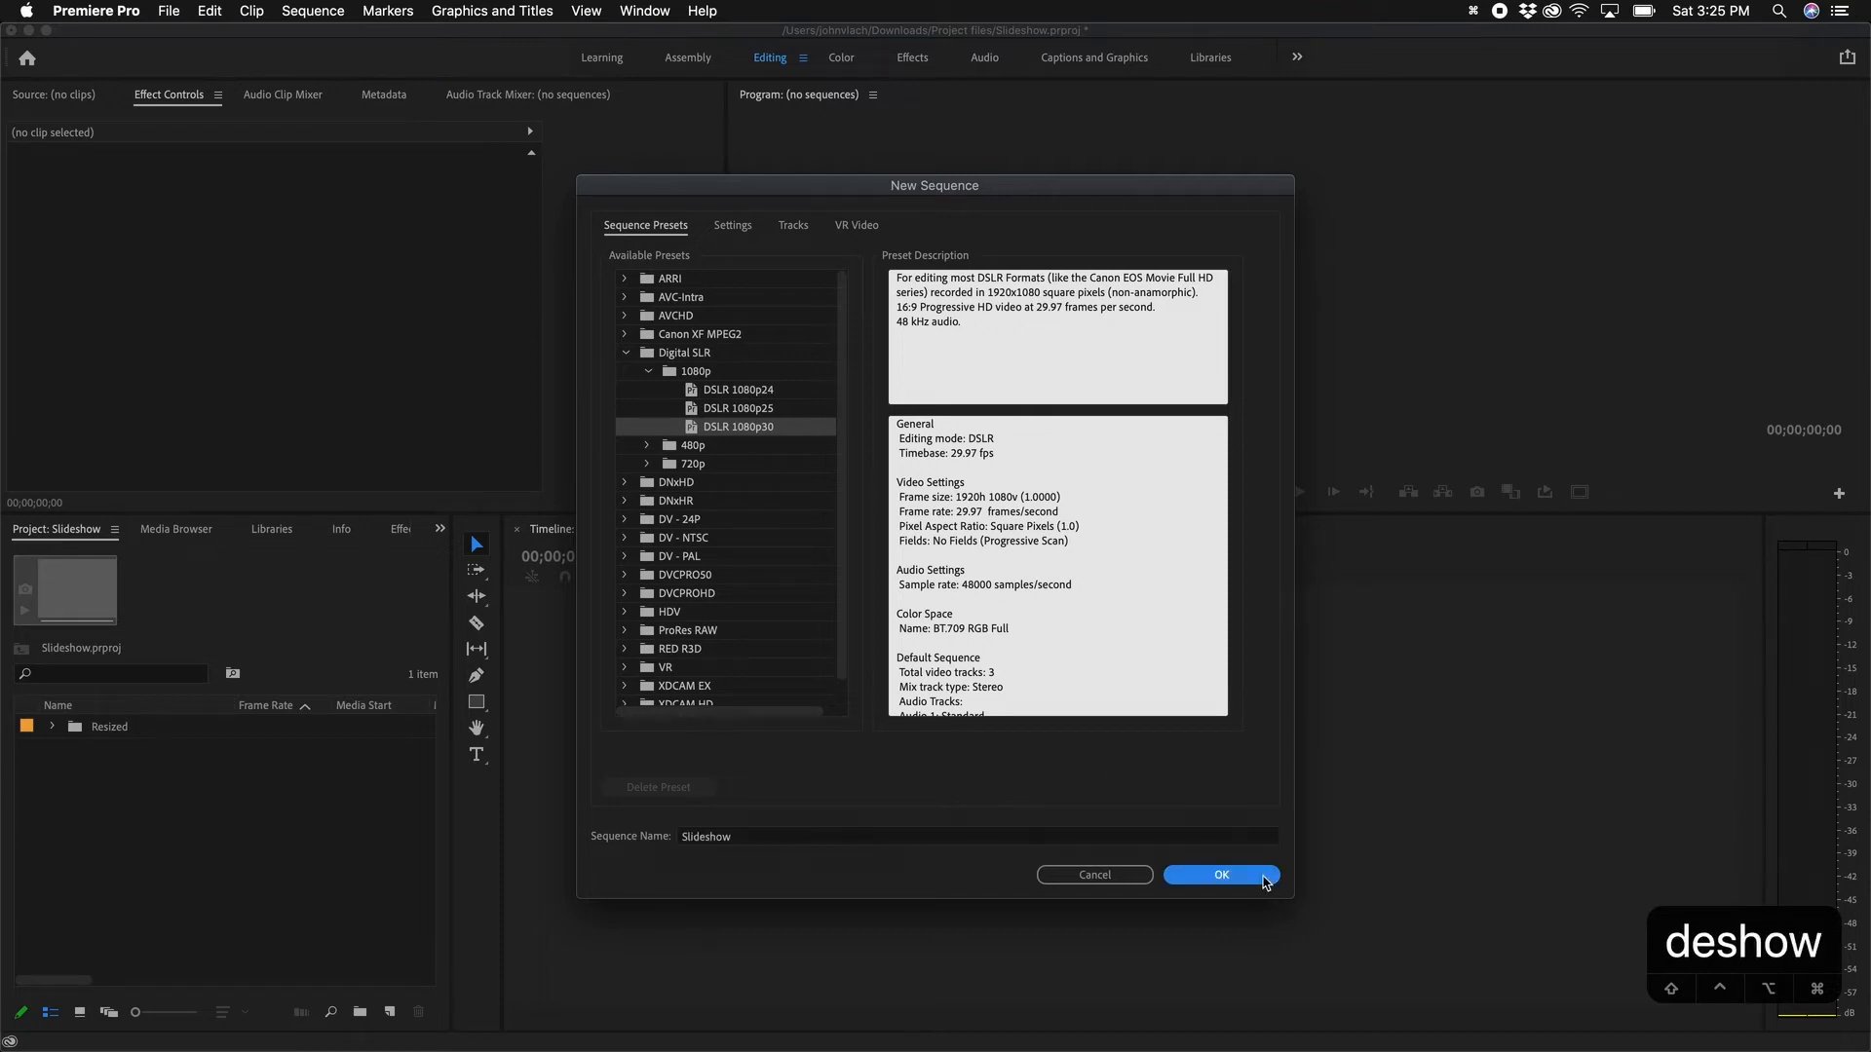
click(192, 879)
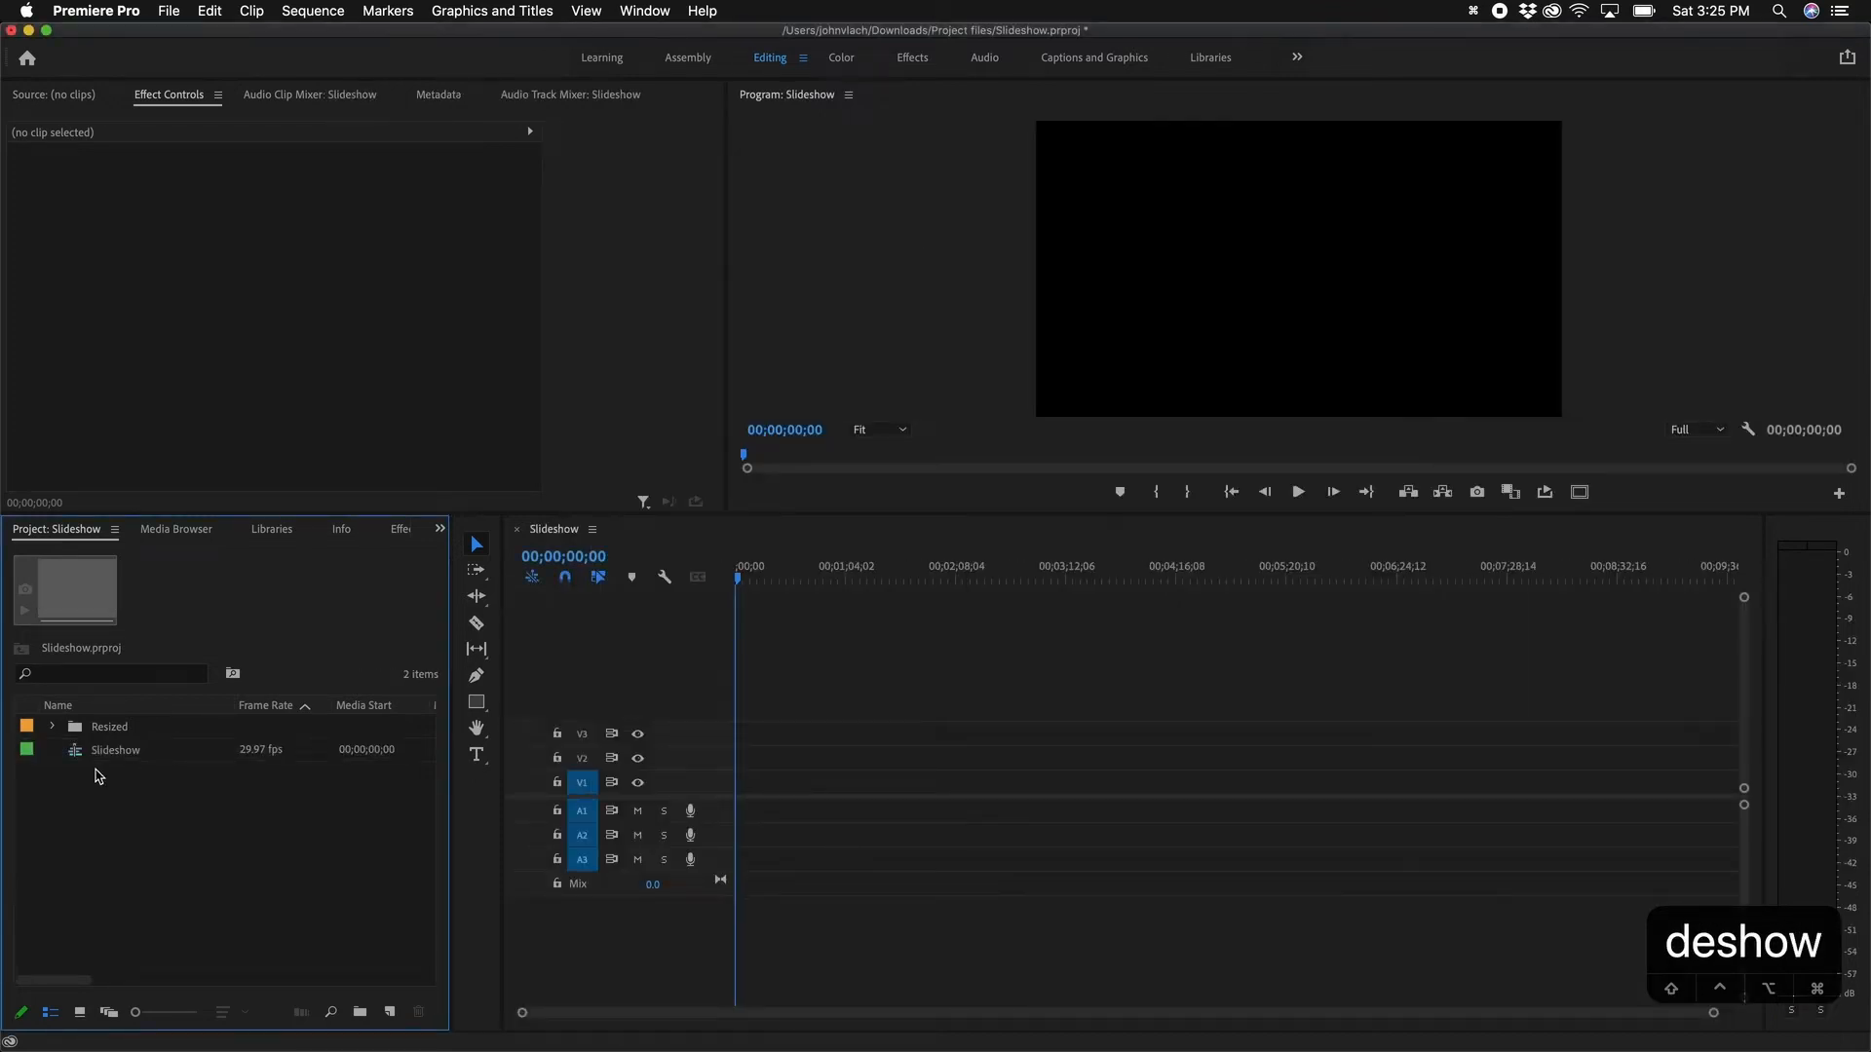
Step: Drag all seven photos from the Resized bin onto V1 and zoom the timeline in
click(51, 726)
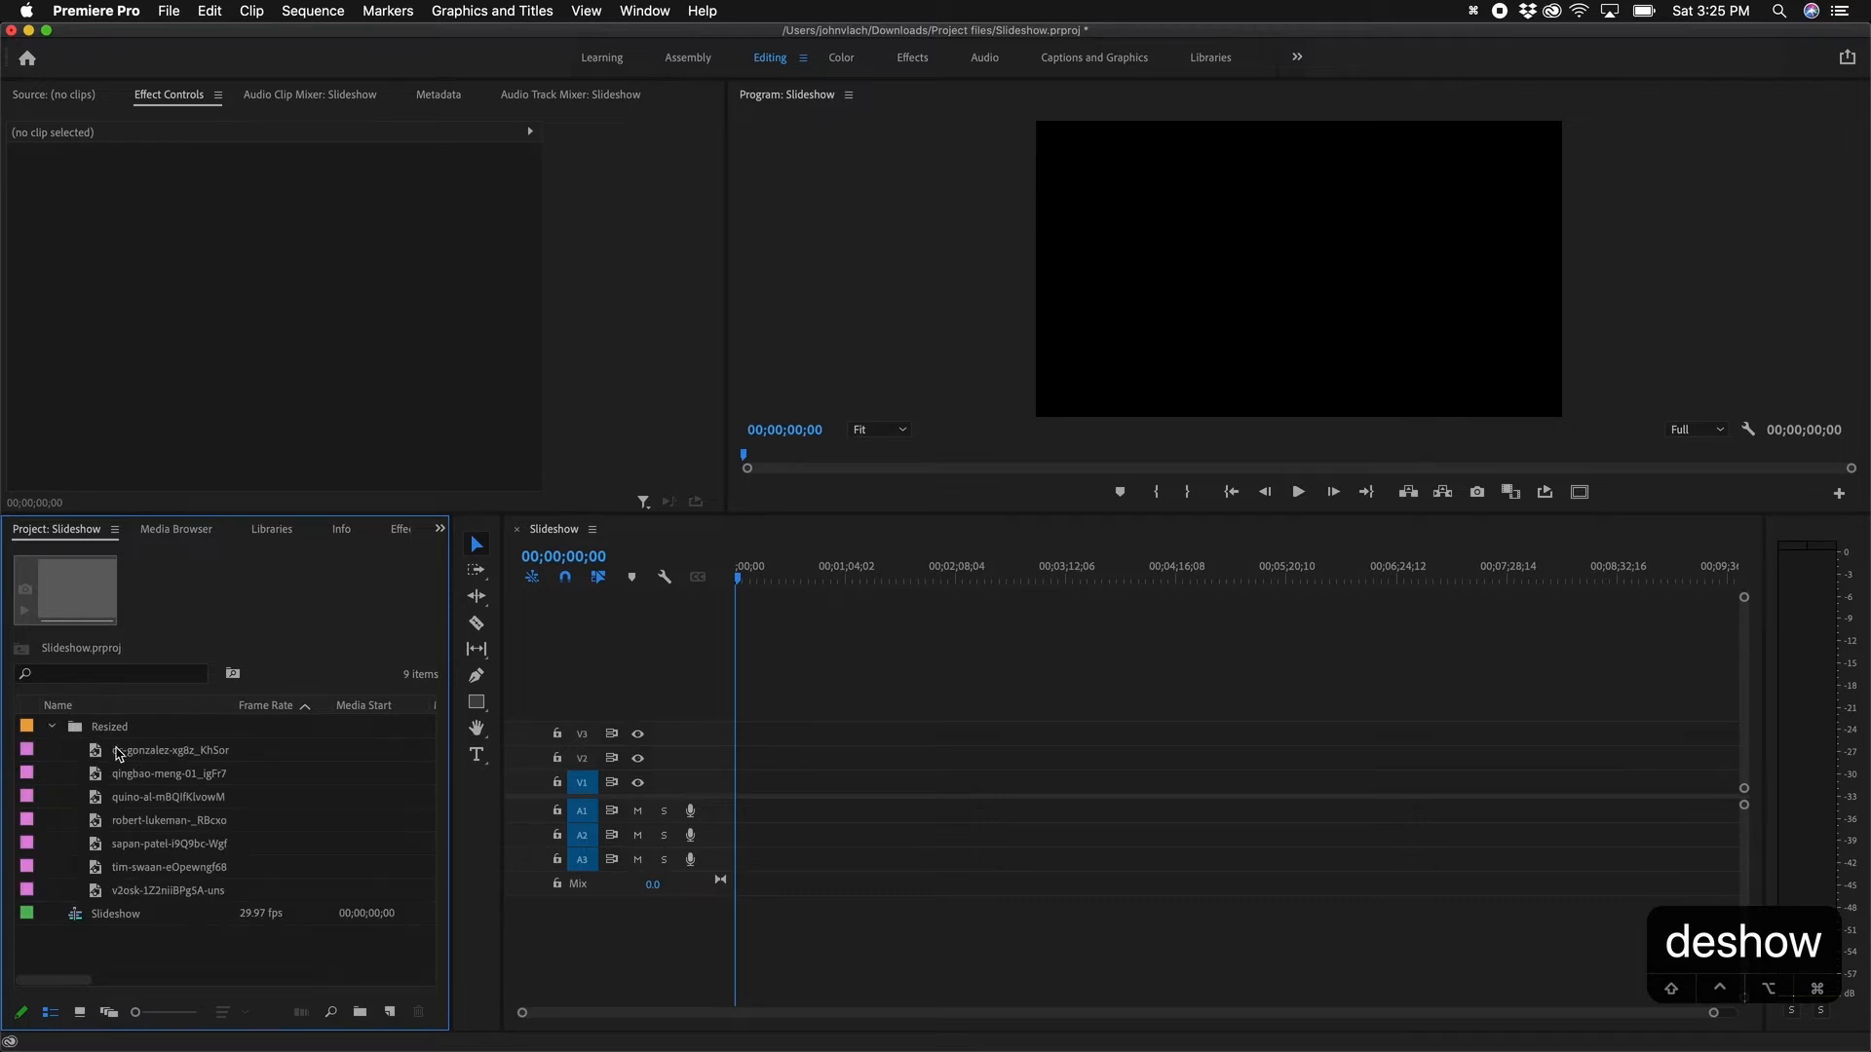
click(117, 750)
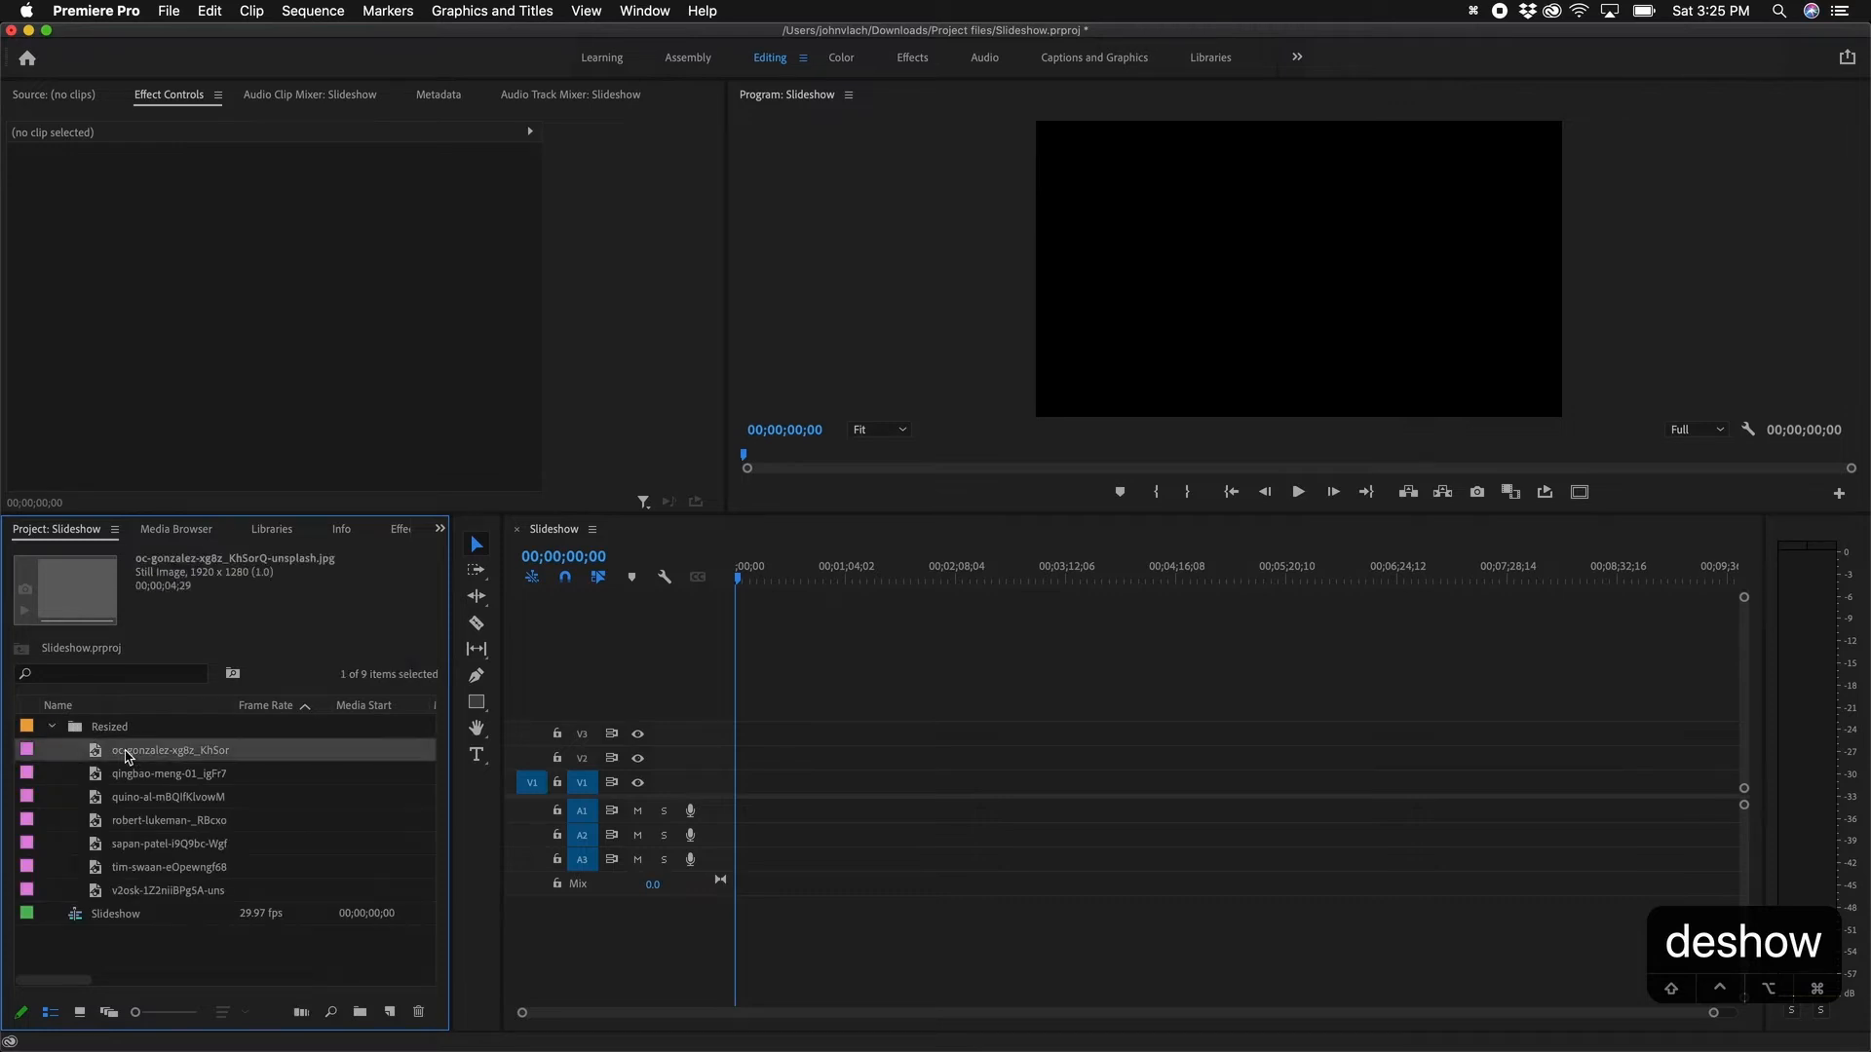
shift+click(129, 887)
drag(107, 760, 746, 785)
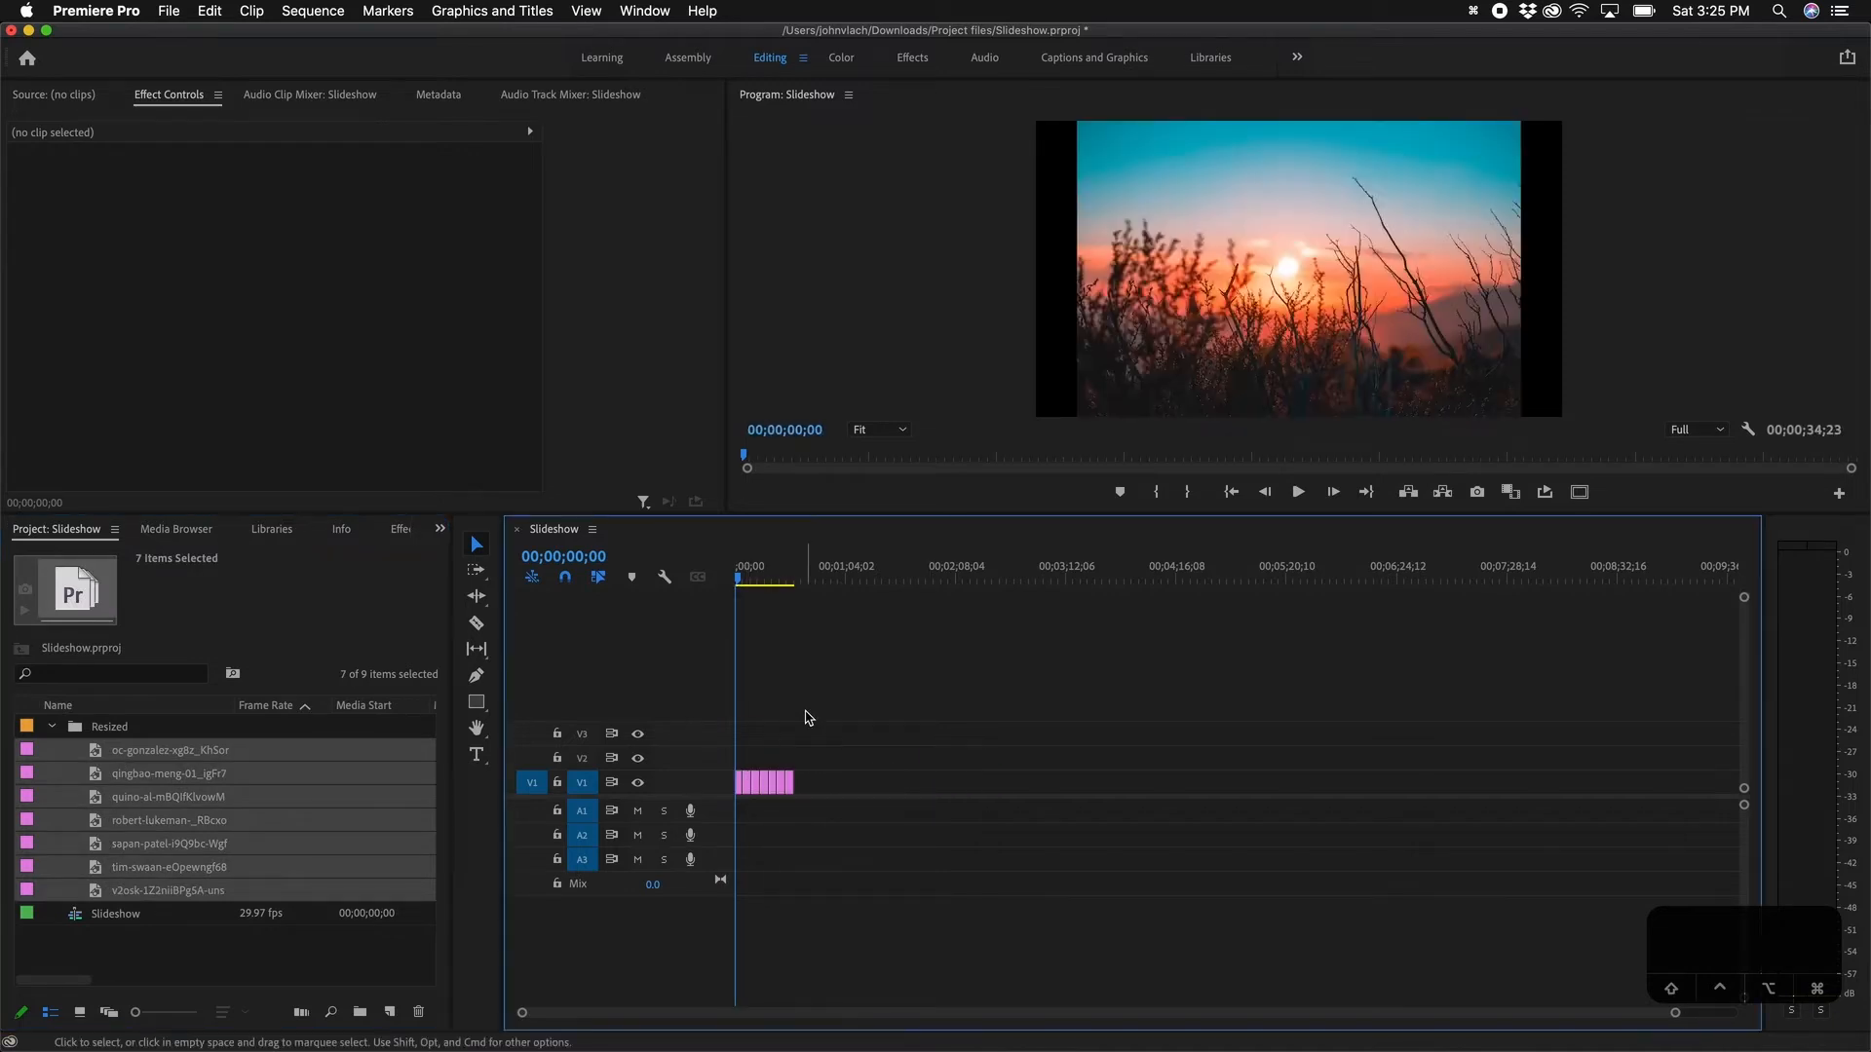
key(equal)
key(equal)
key(equal)
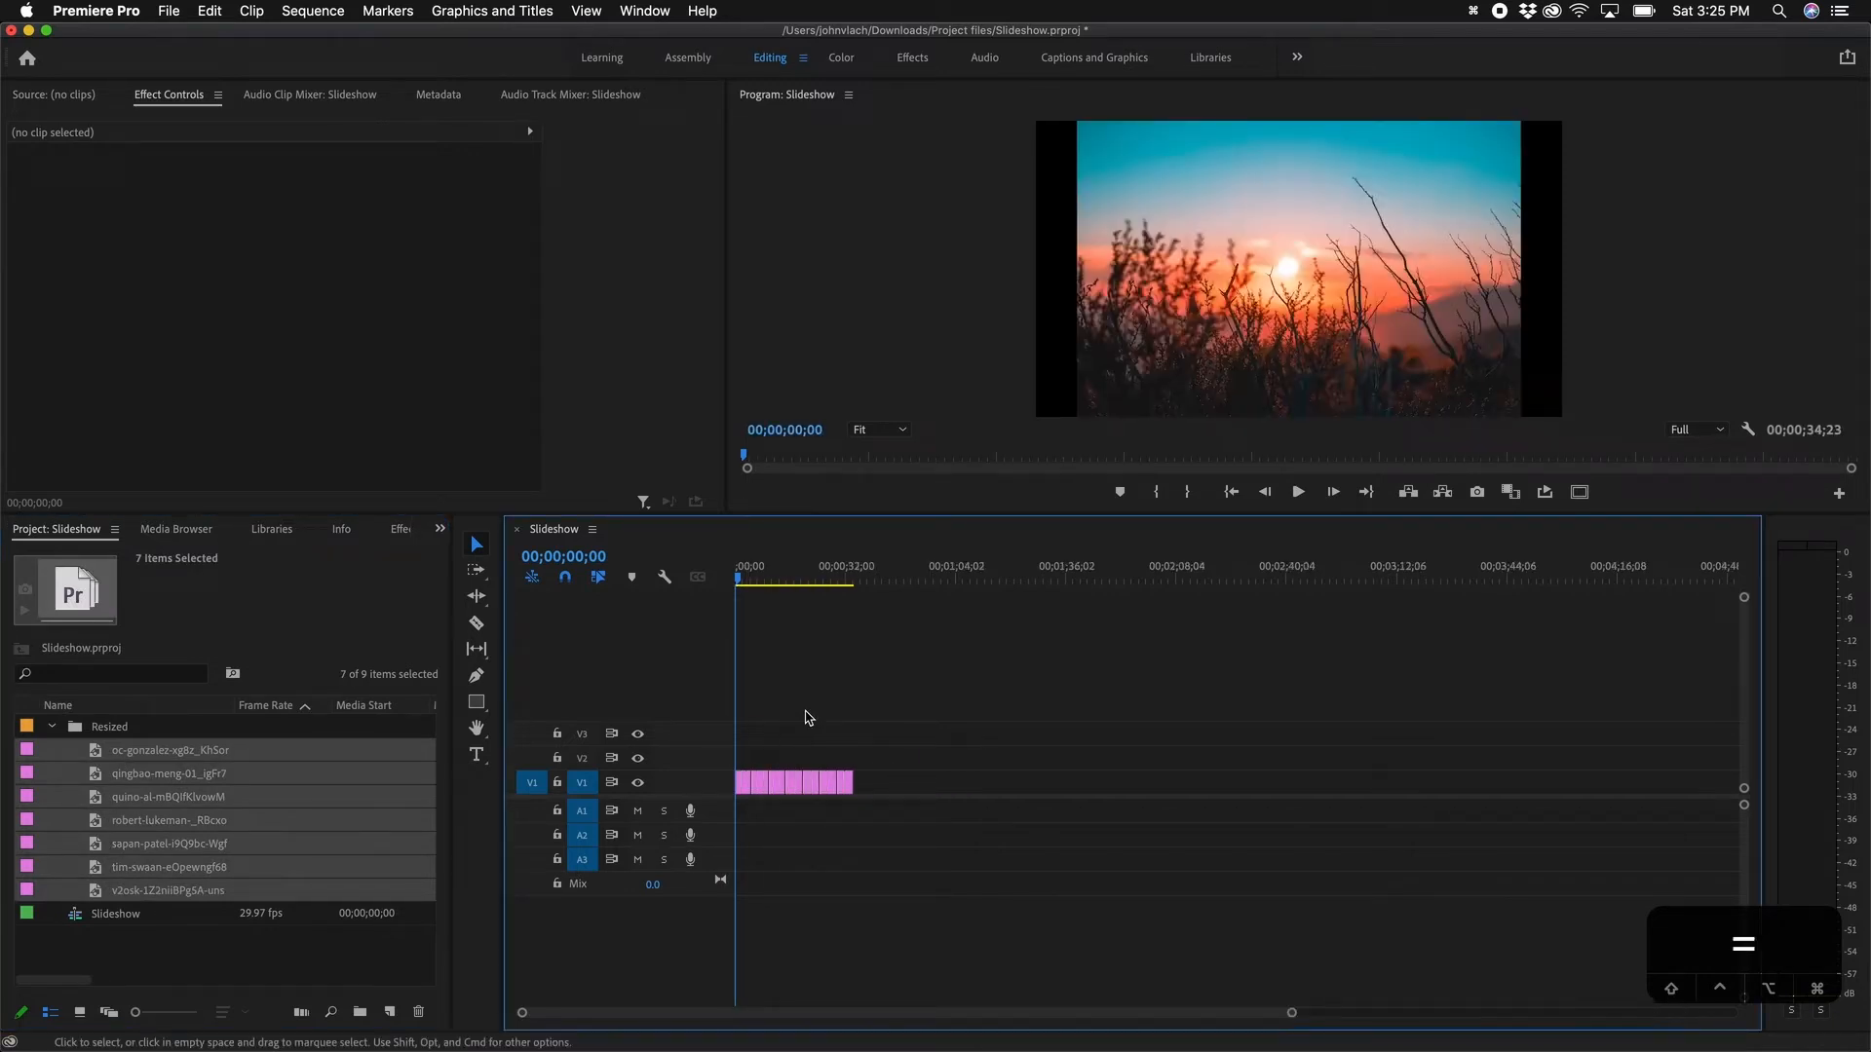
Step: Scrub through the sequence, inspecting the sapan-patel clip around 16 seconds
drag(777, 577, 1039, 582)
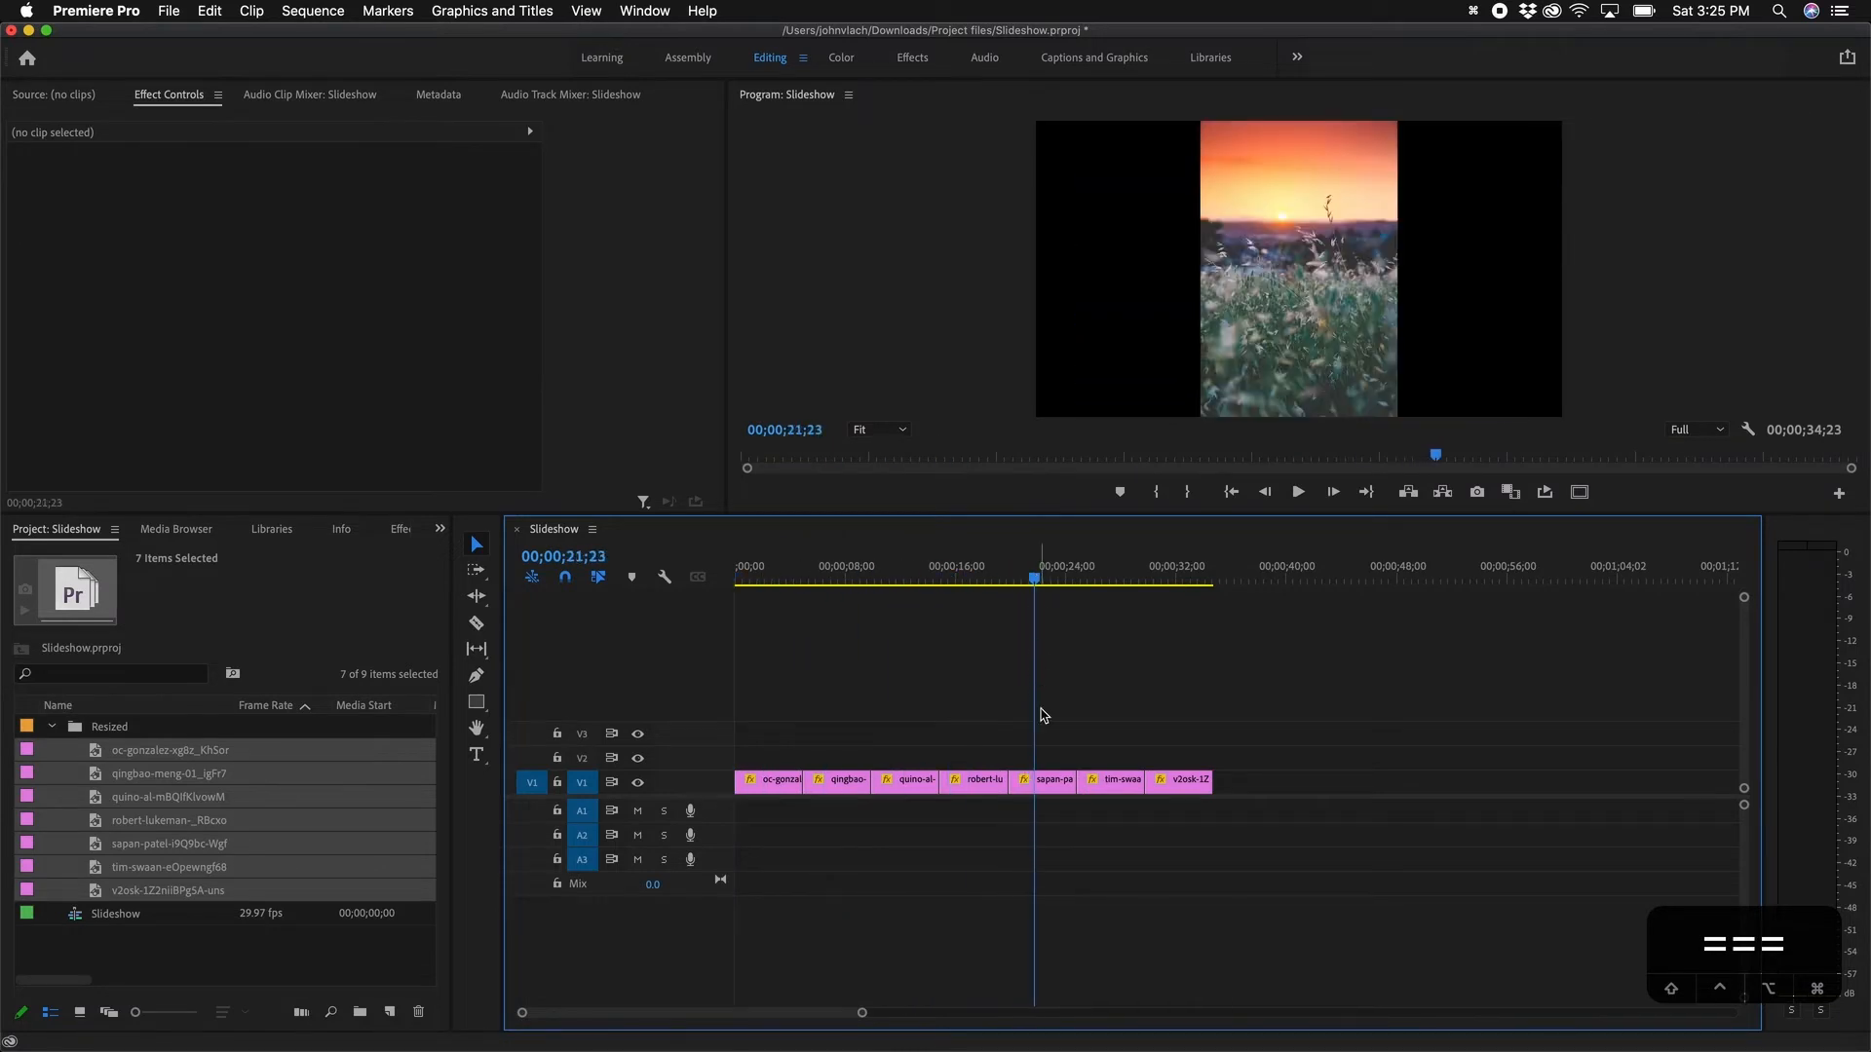
click(1040, 781)
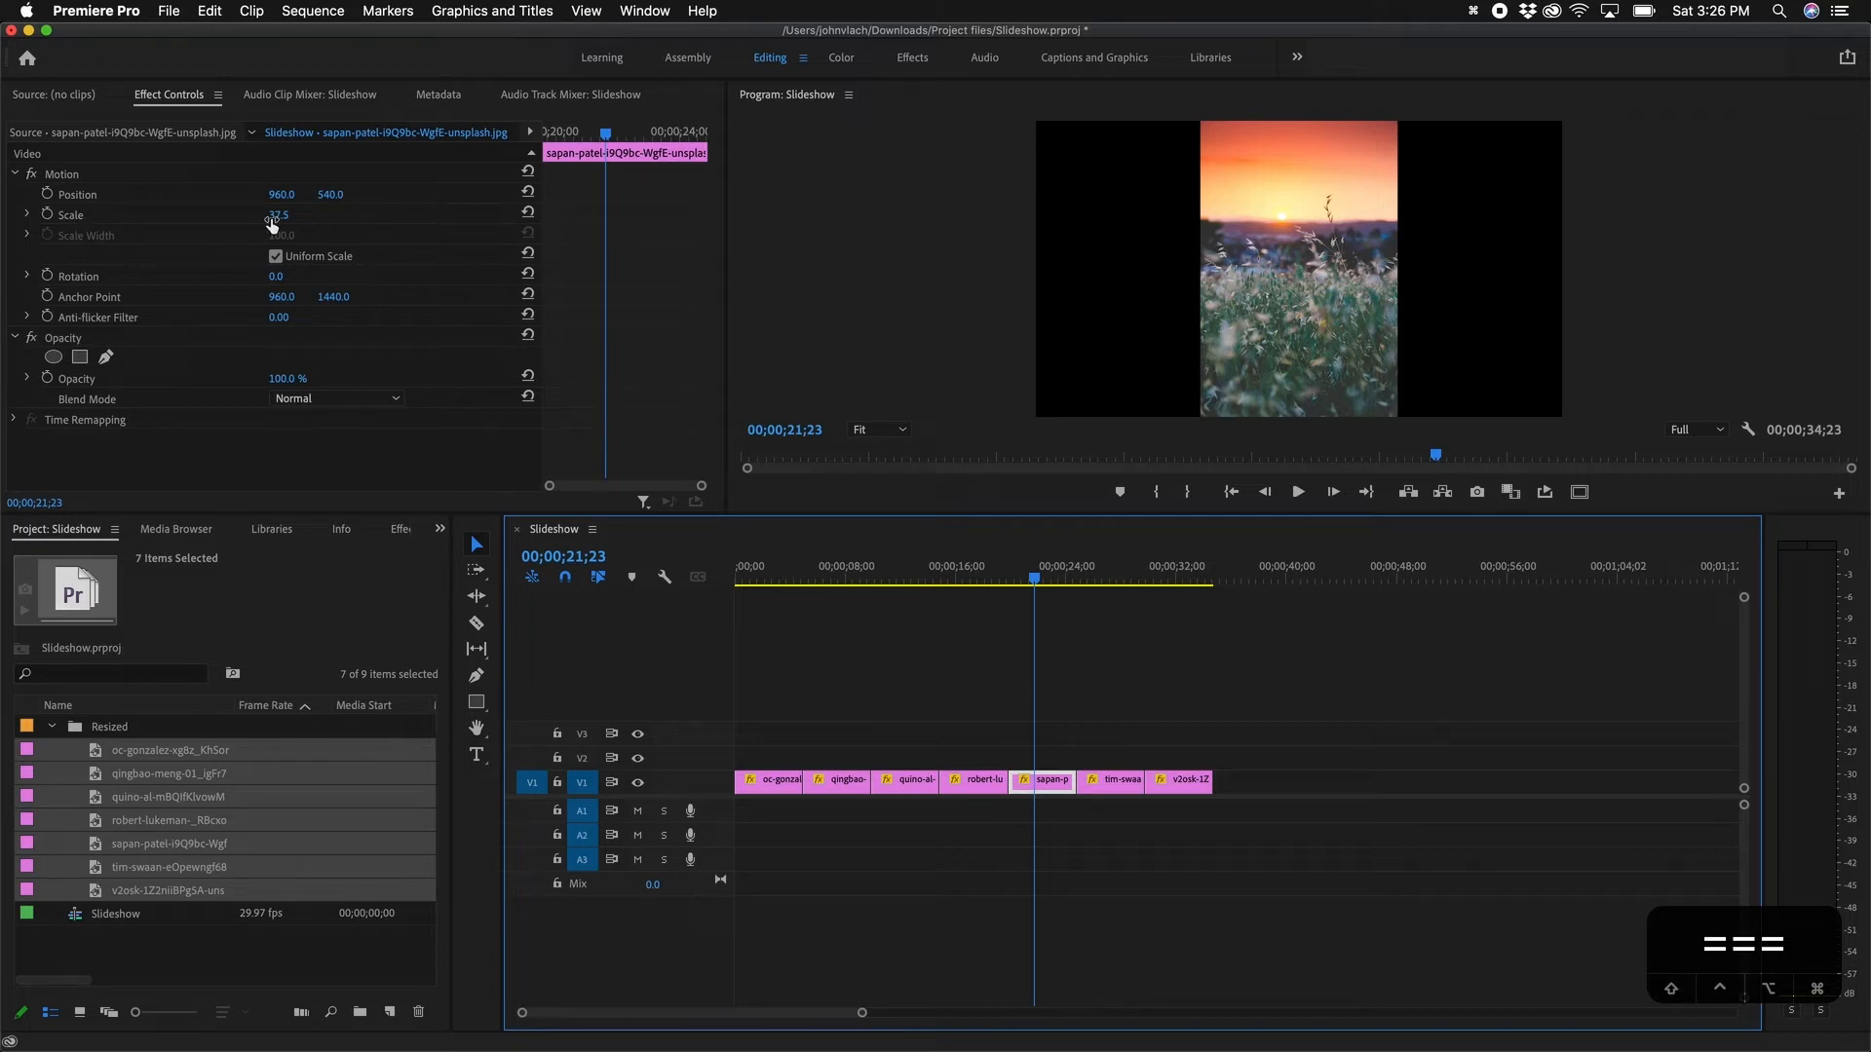
click(967, 575)
drag(966, 574, 751, 622)
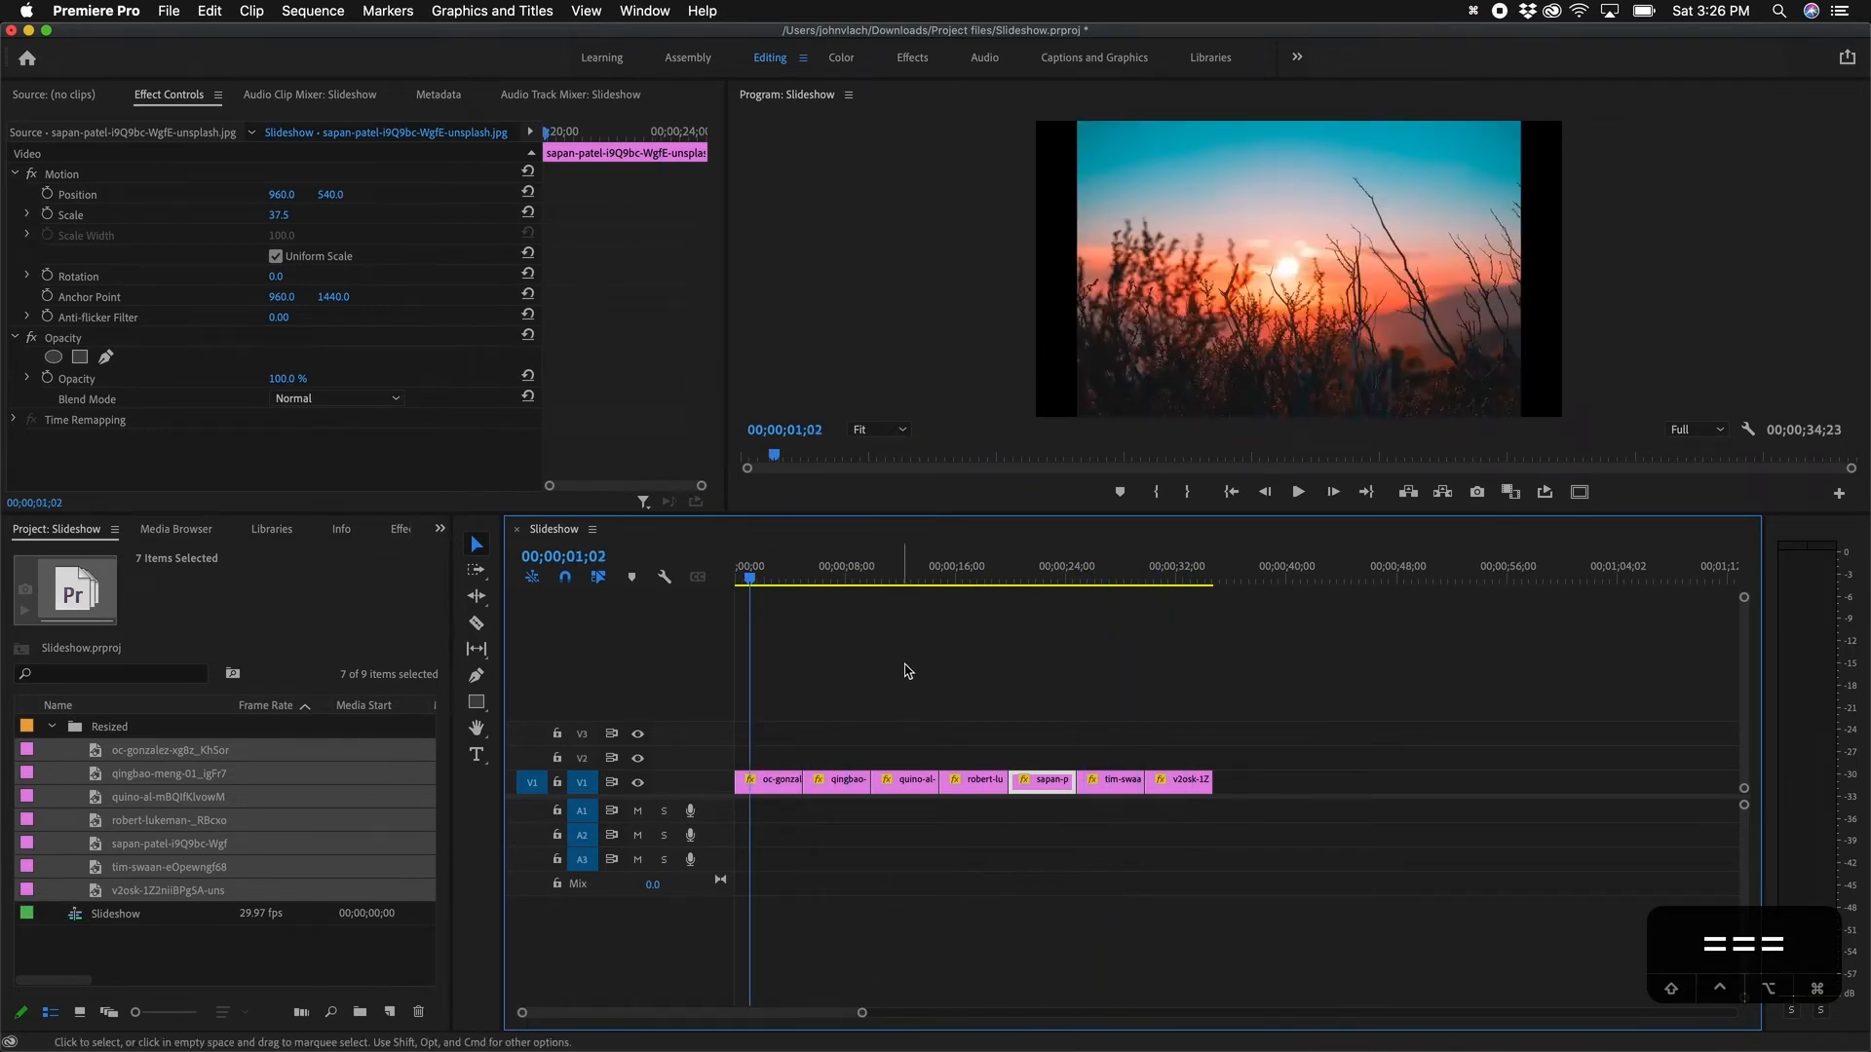
Step: Select all seven photo clips on V1 using the Track Select Forward tool
click(1020, 694)
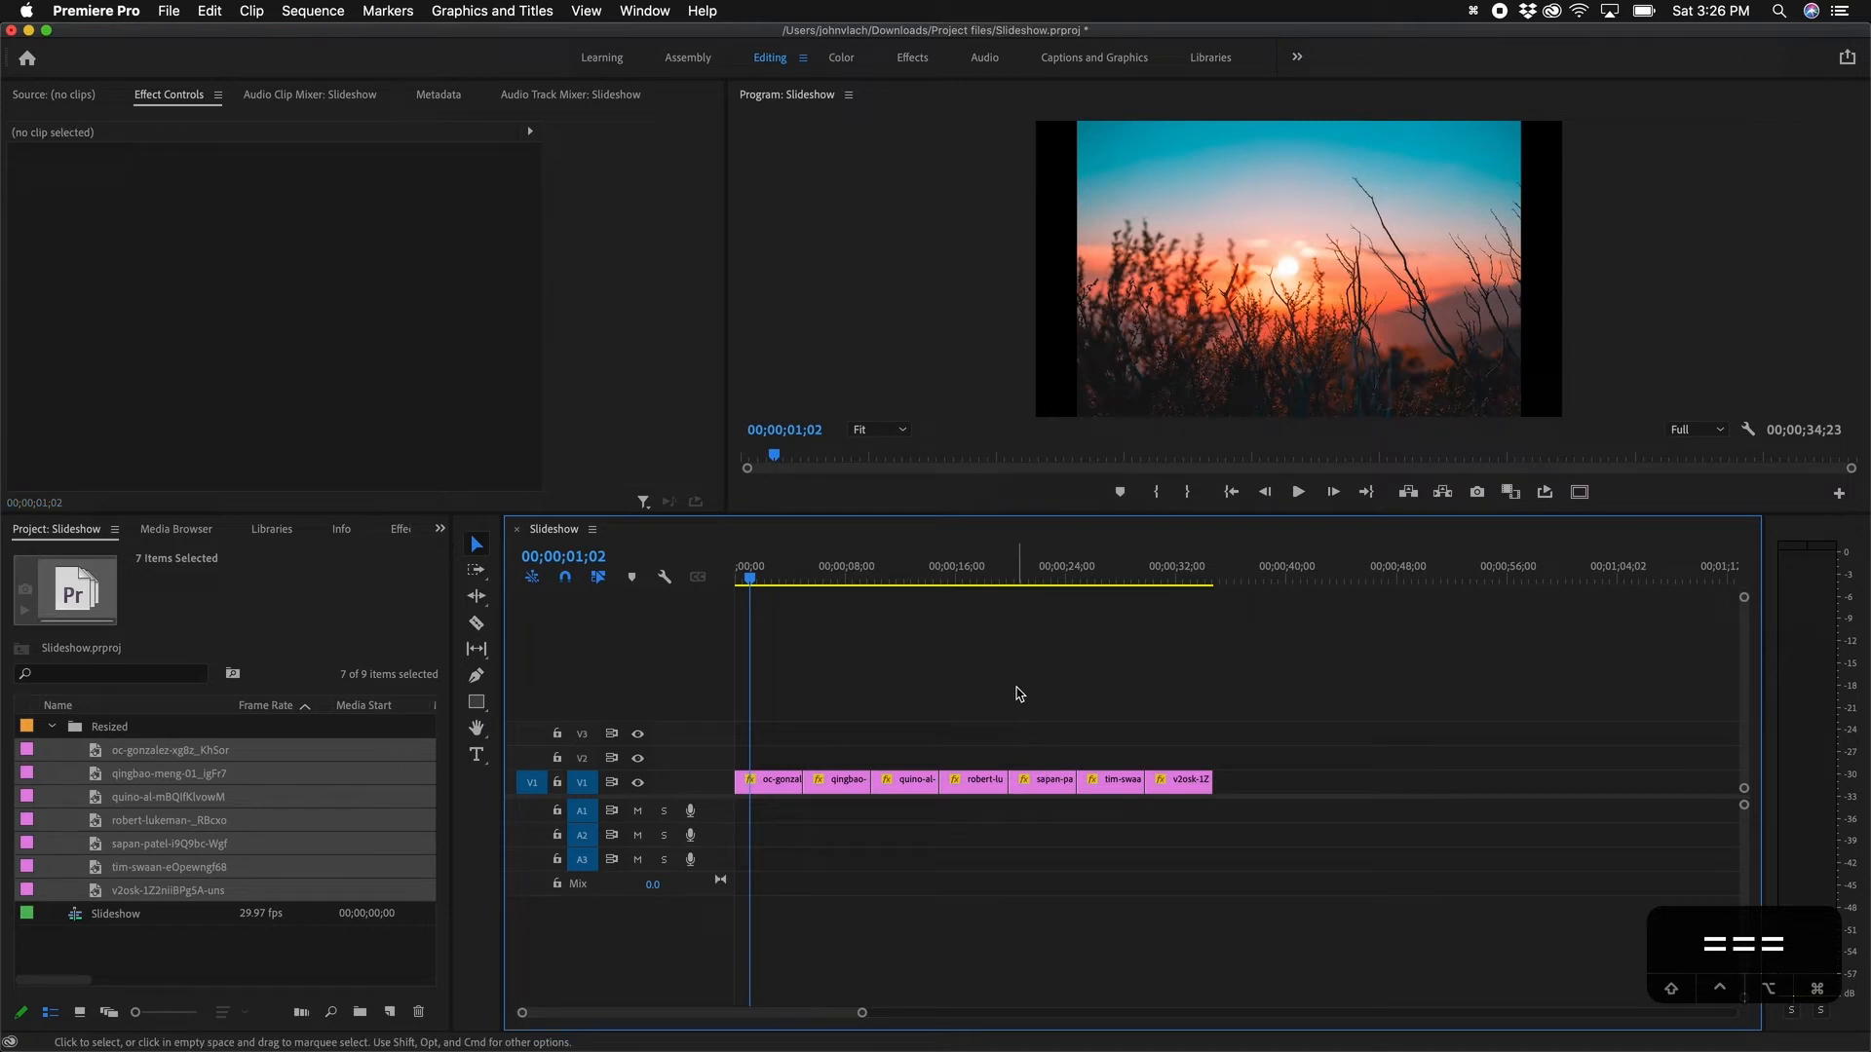
drag(1273, 727, 749, 857)
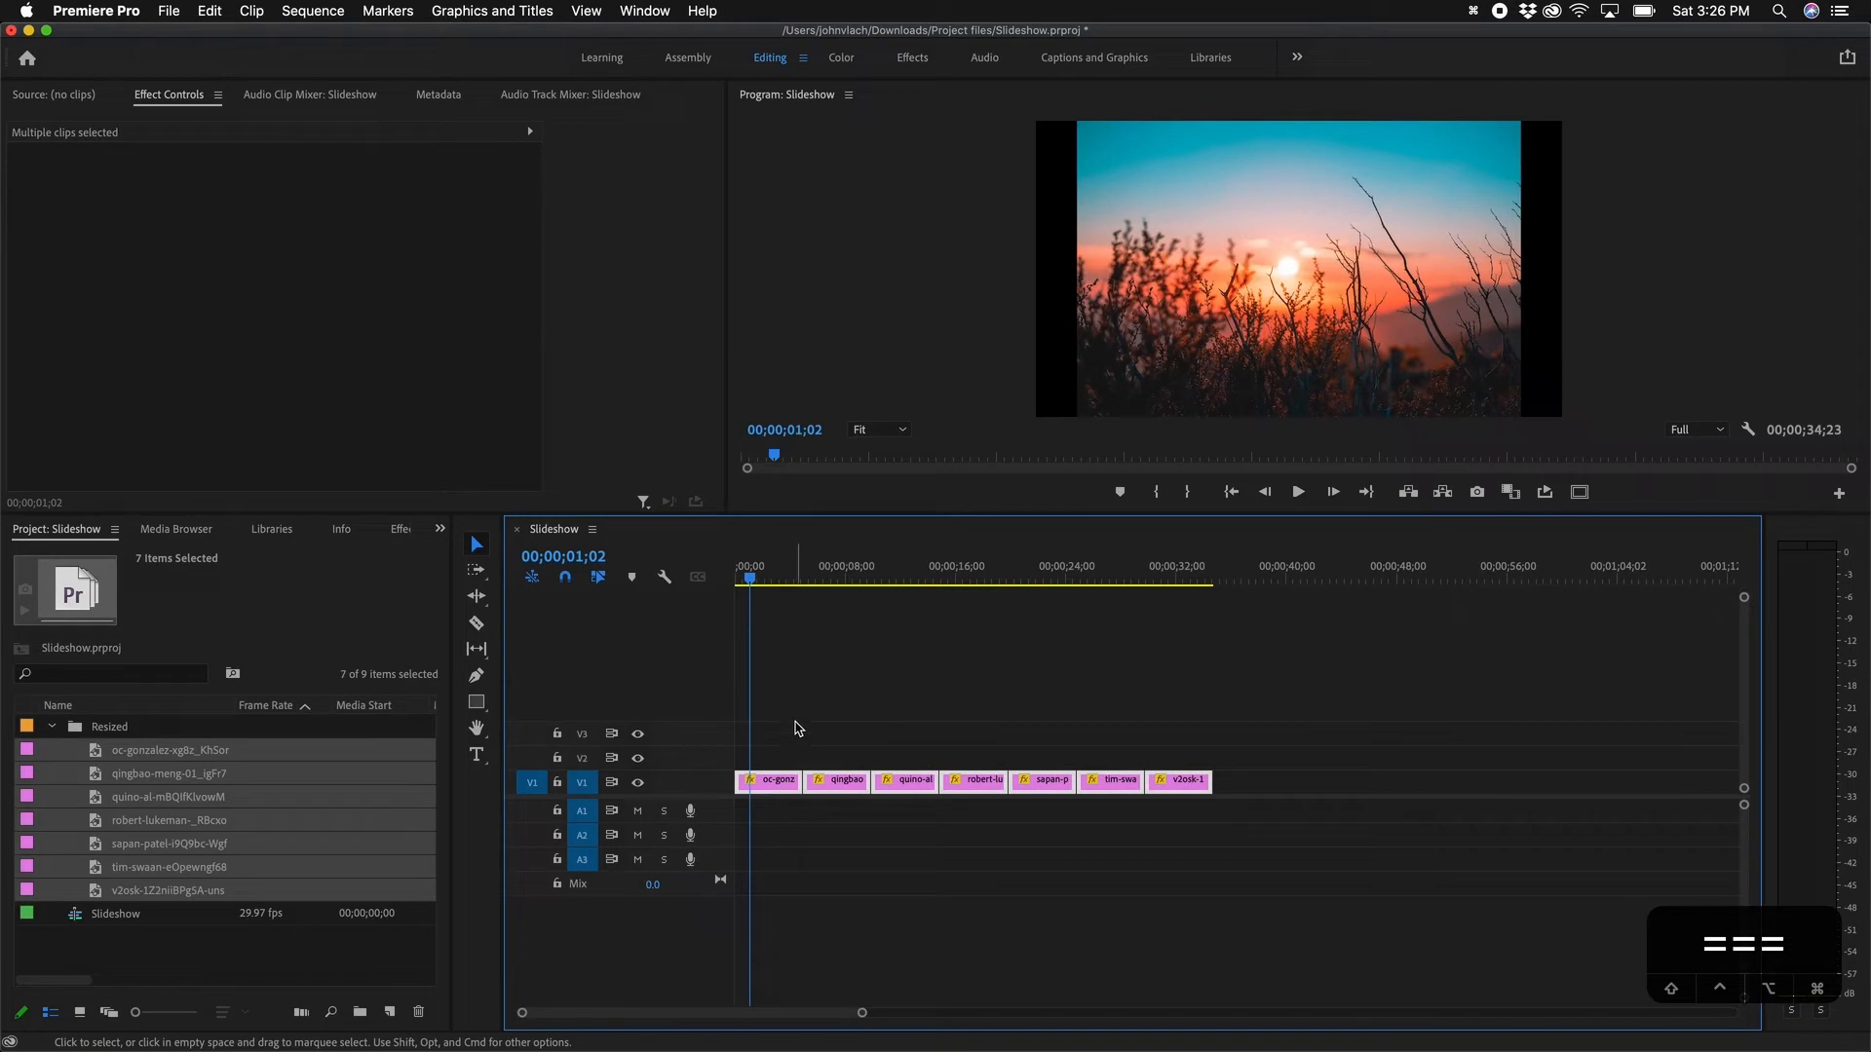
key(a)
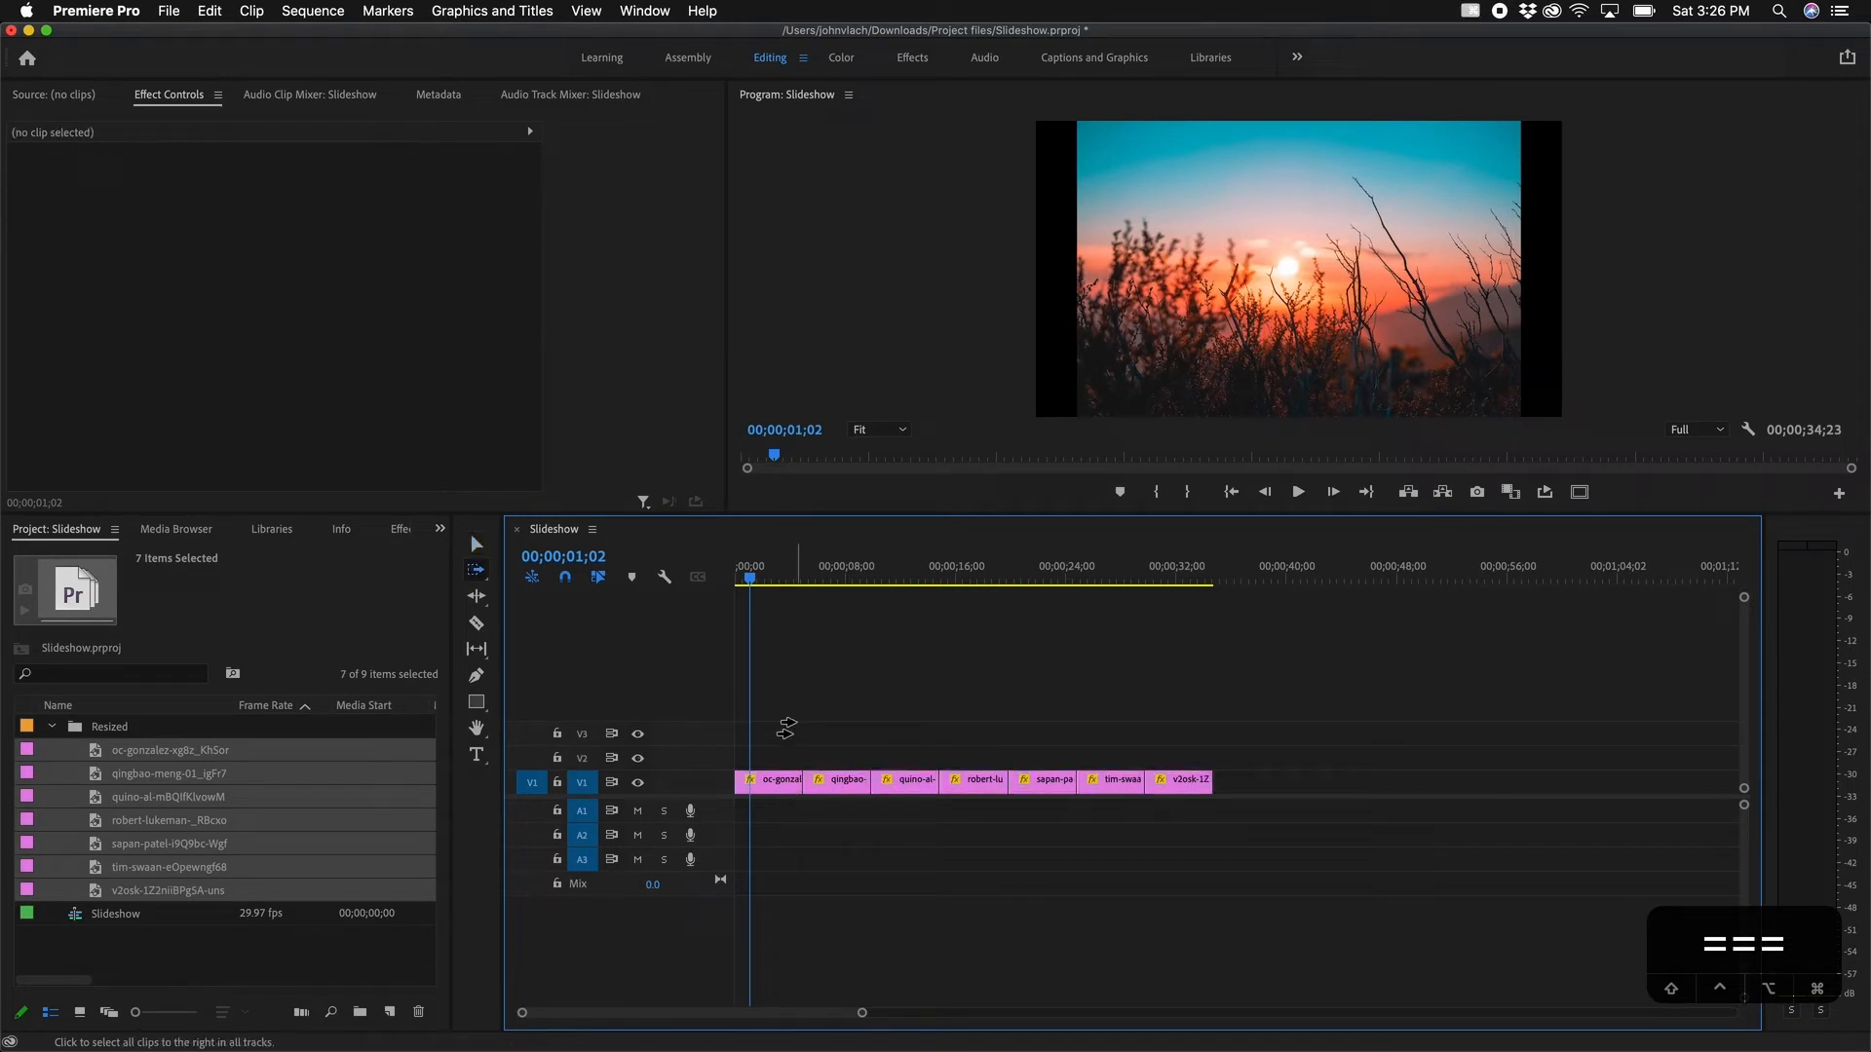
click(761, 781)
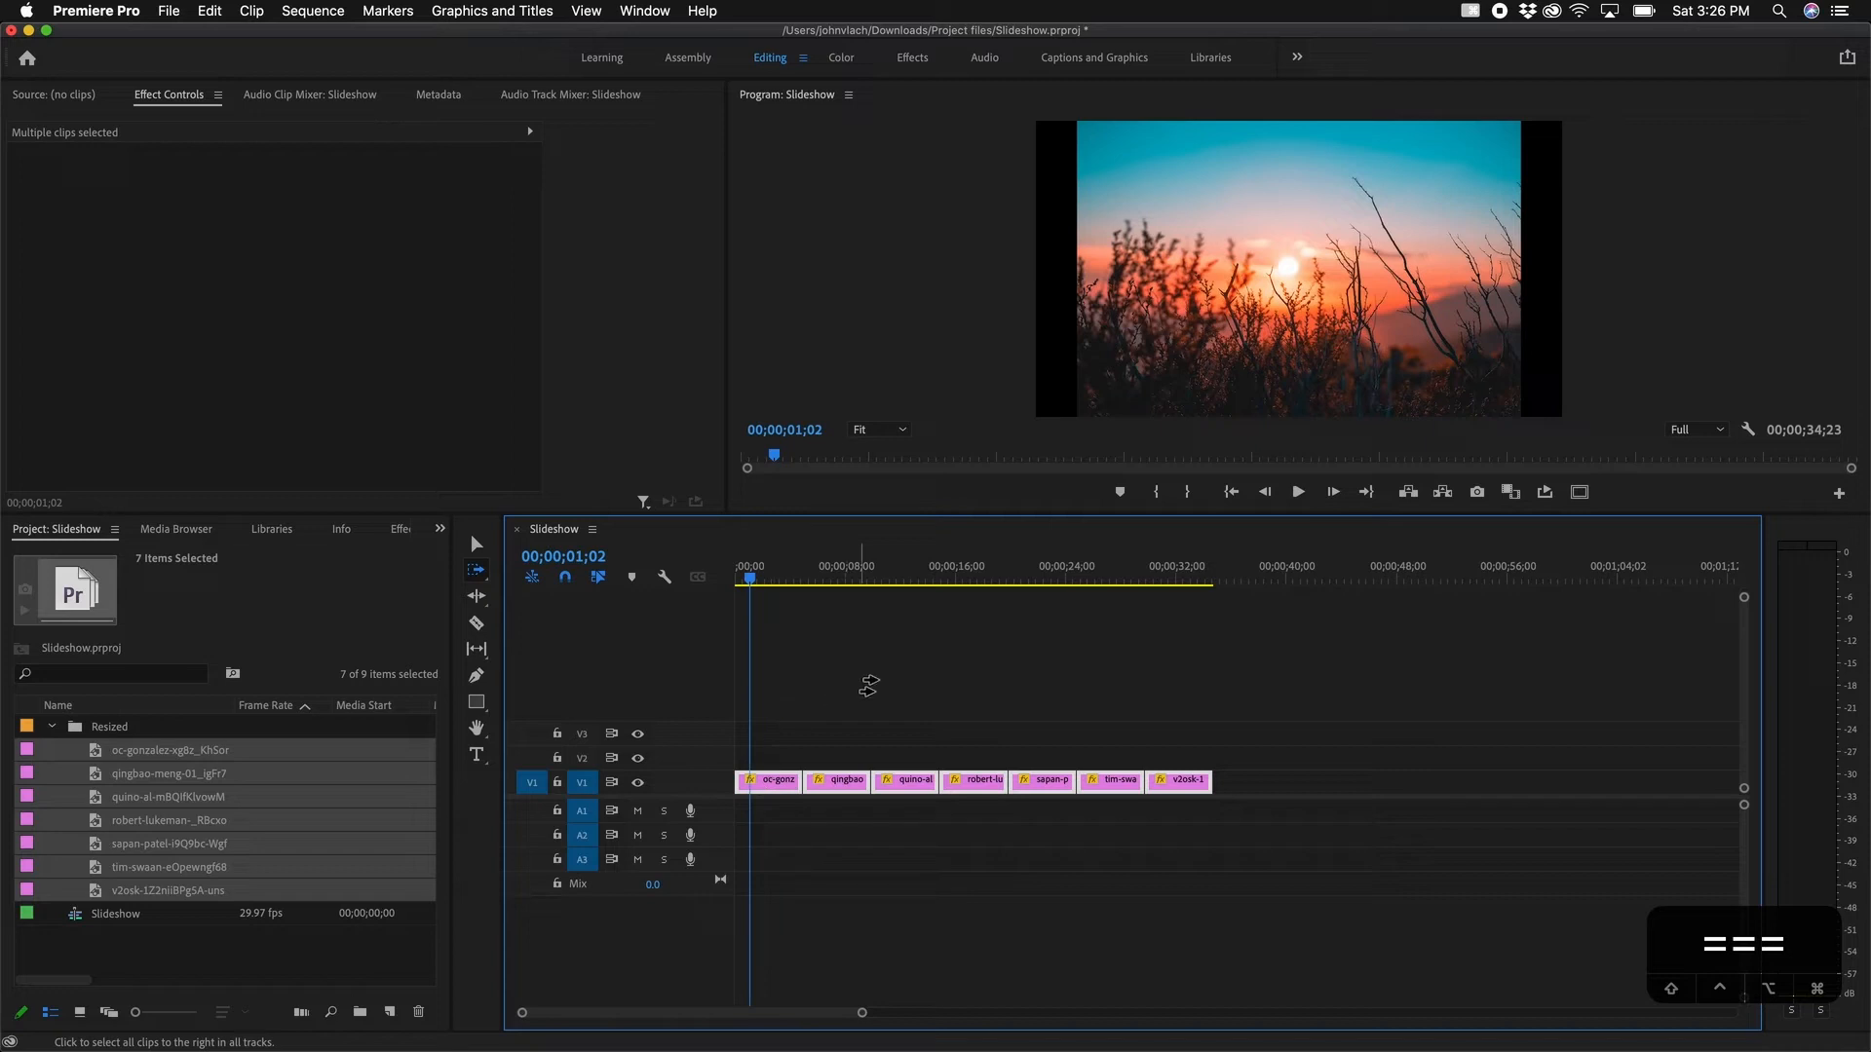
key(v)
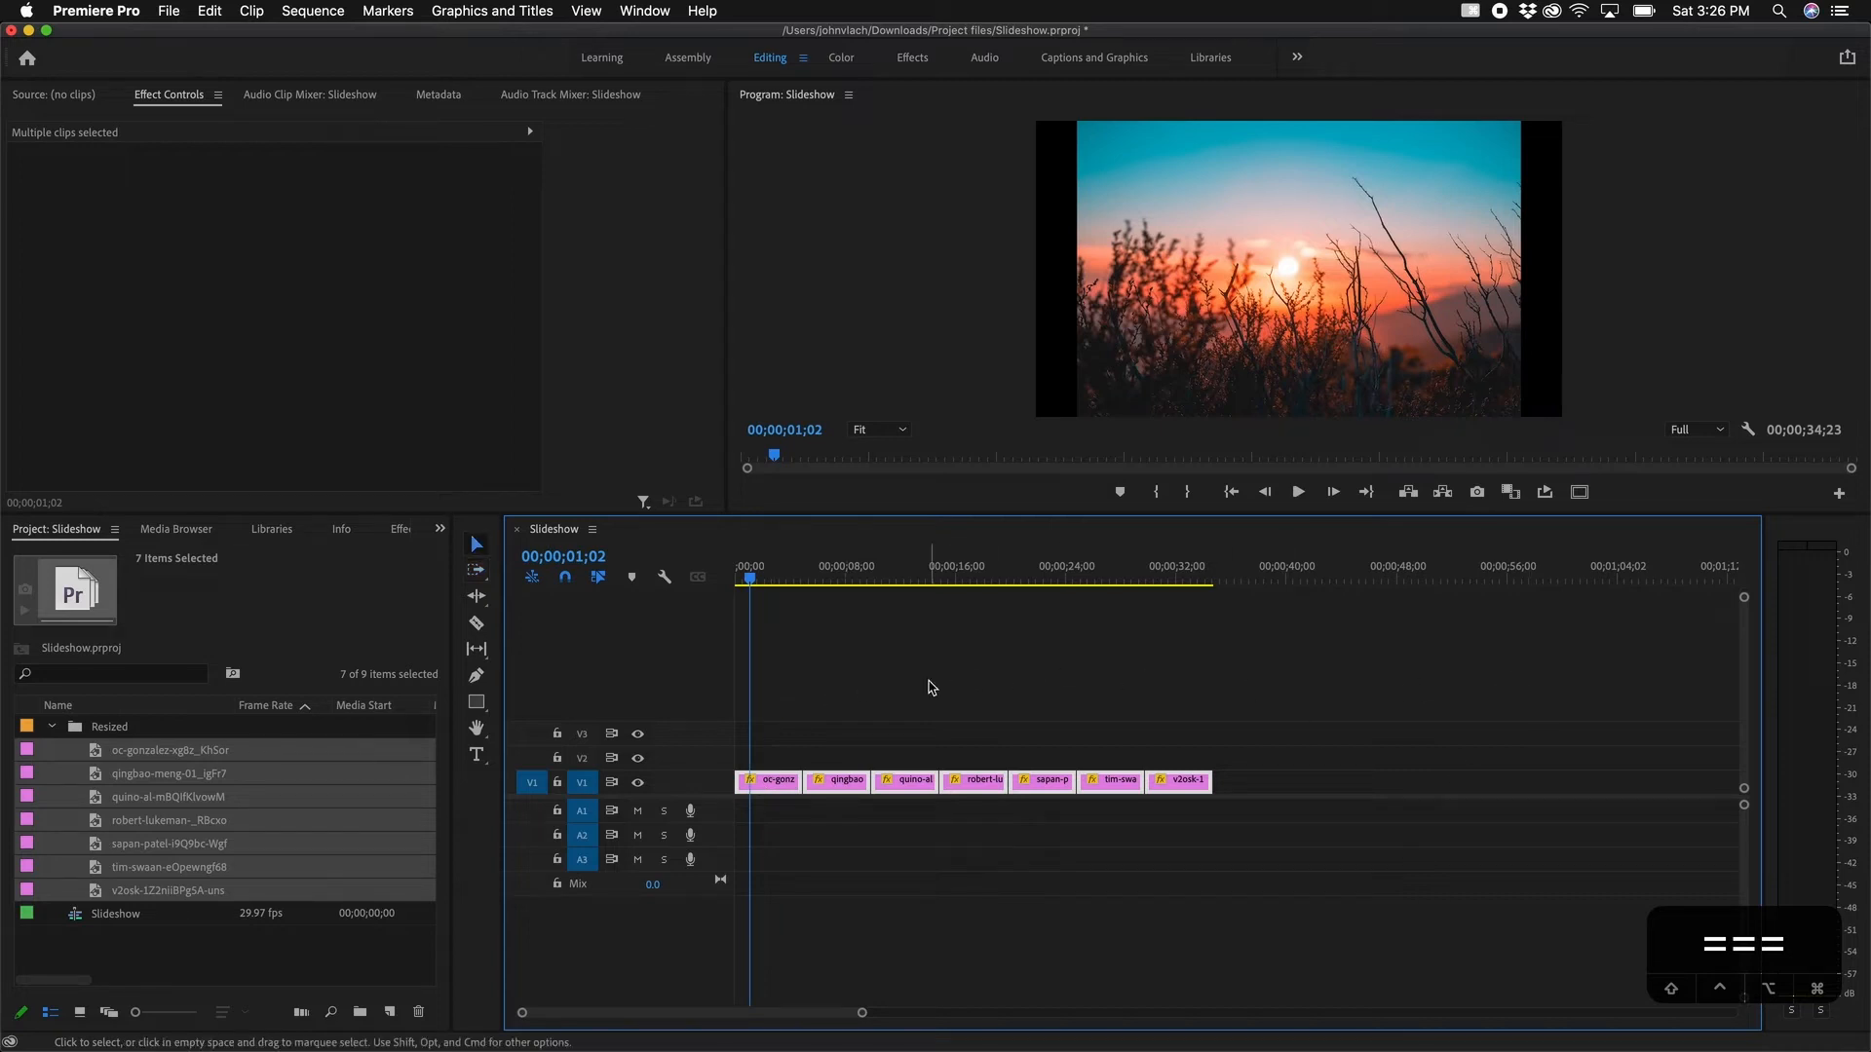
Step: Set the selected clips' duration to 00;00;08;00 with Ripple Edit enabled
right_click(842, 787)
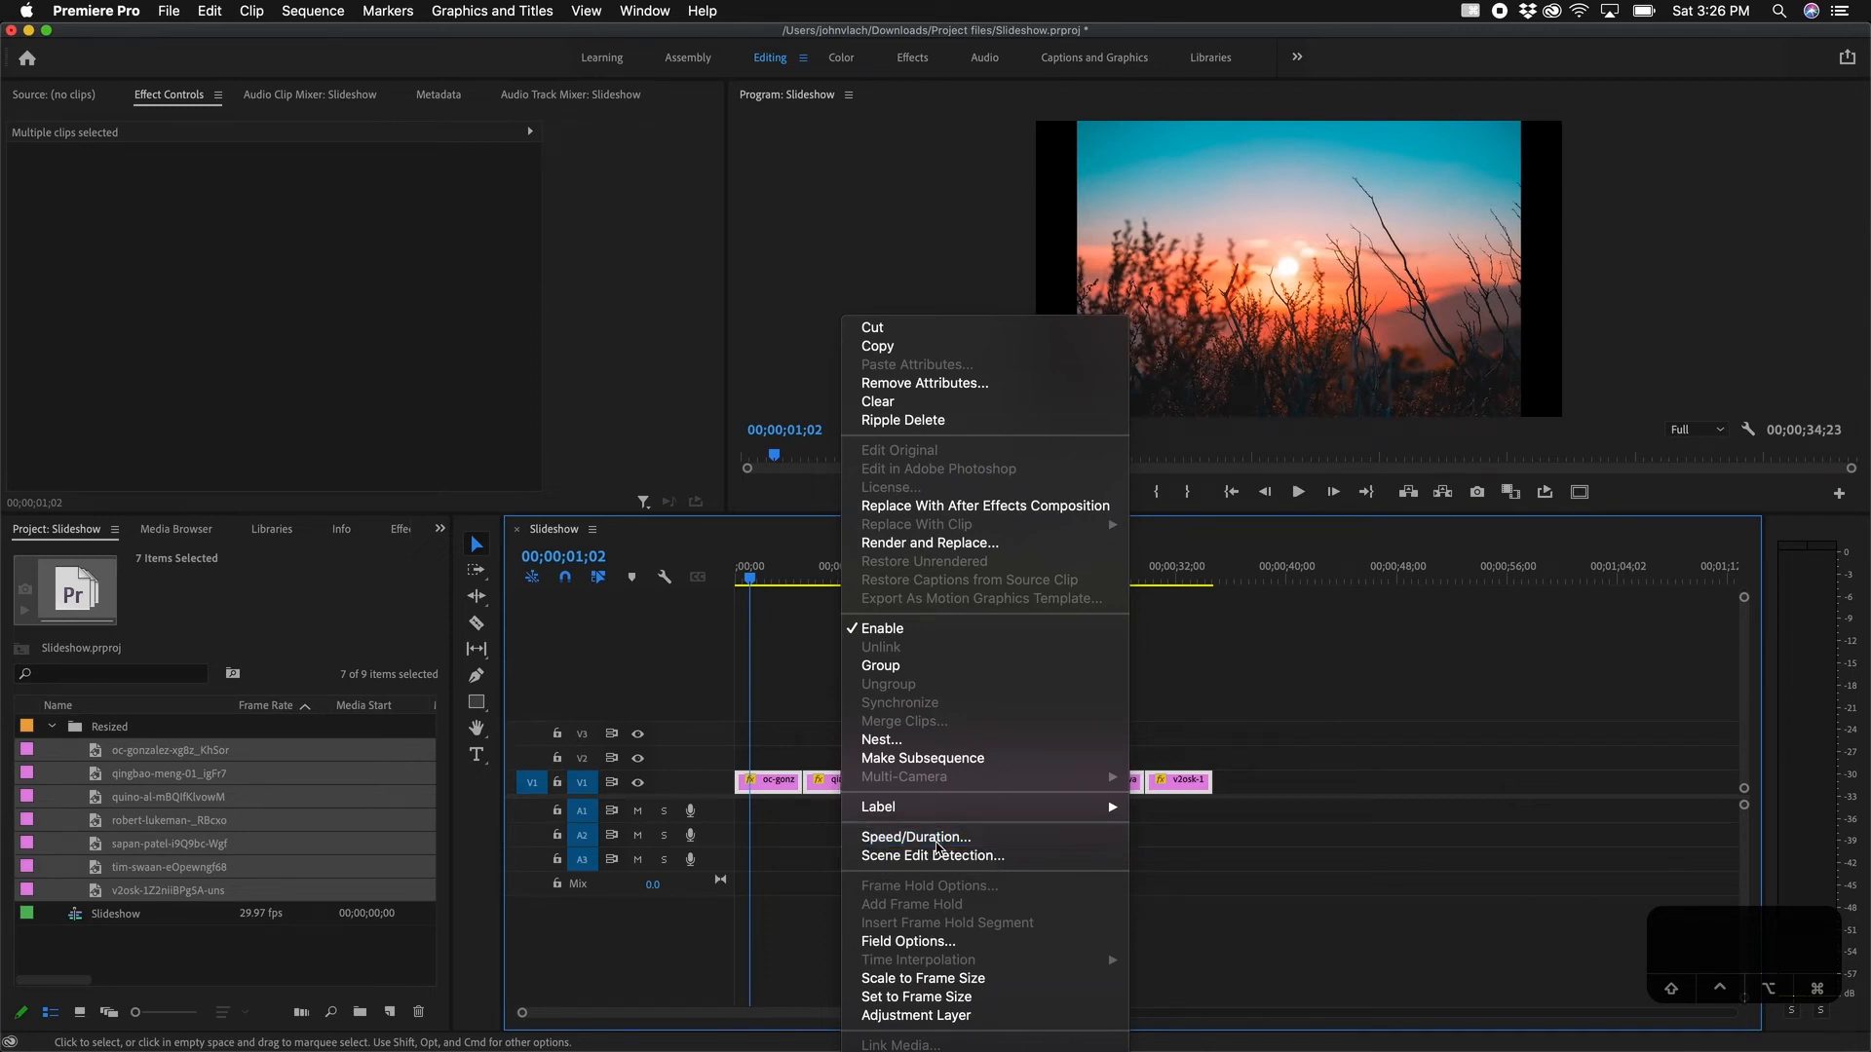
click(935, 841)
click(957, 500)
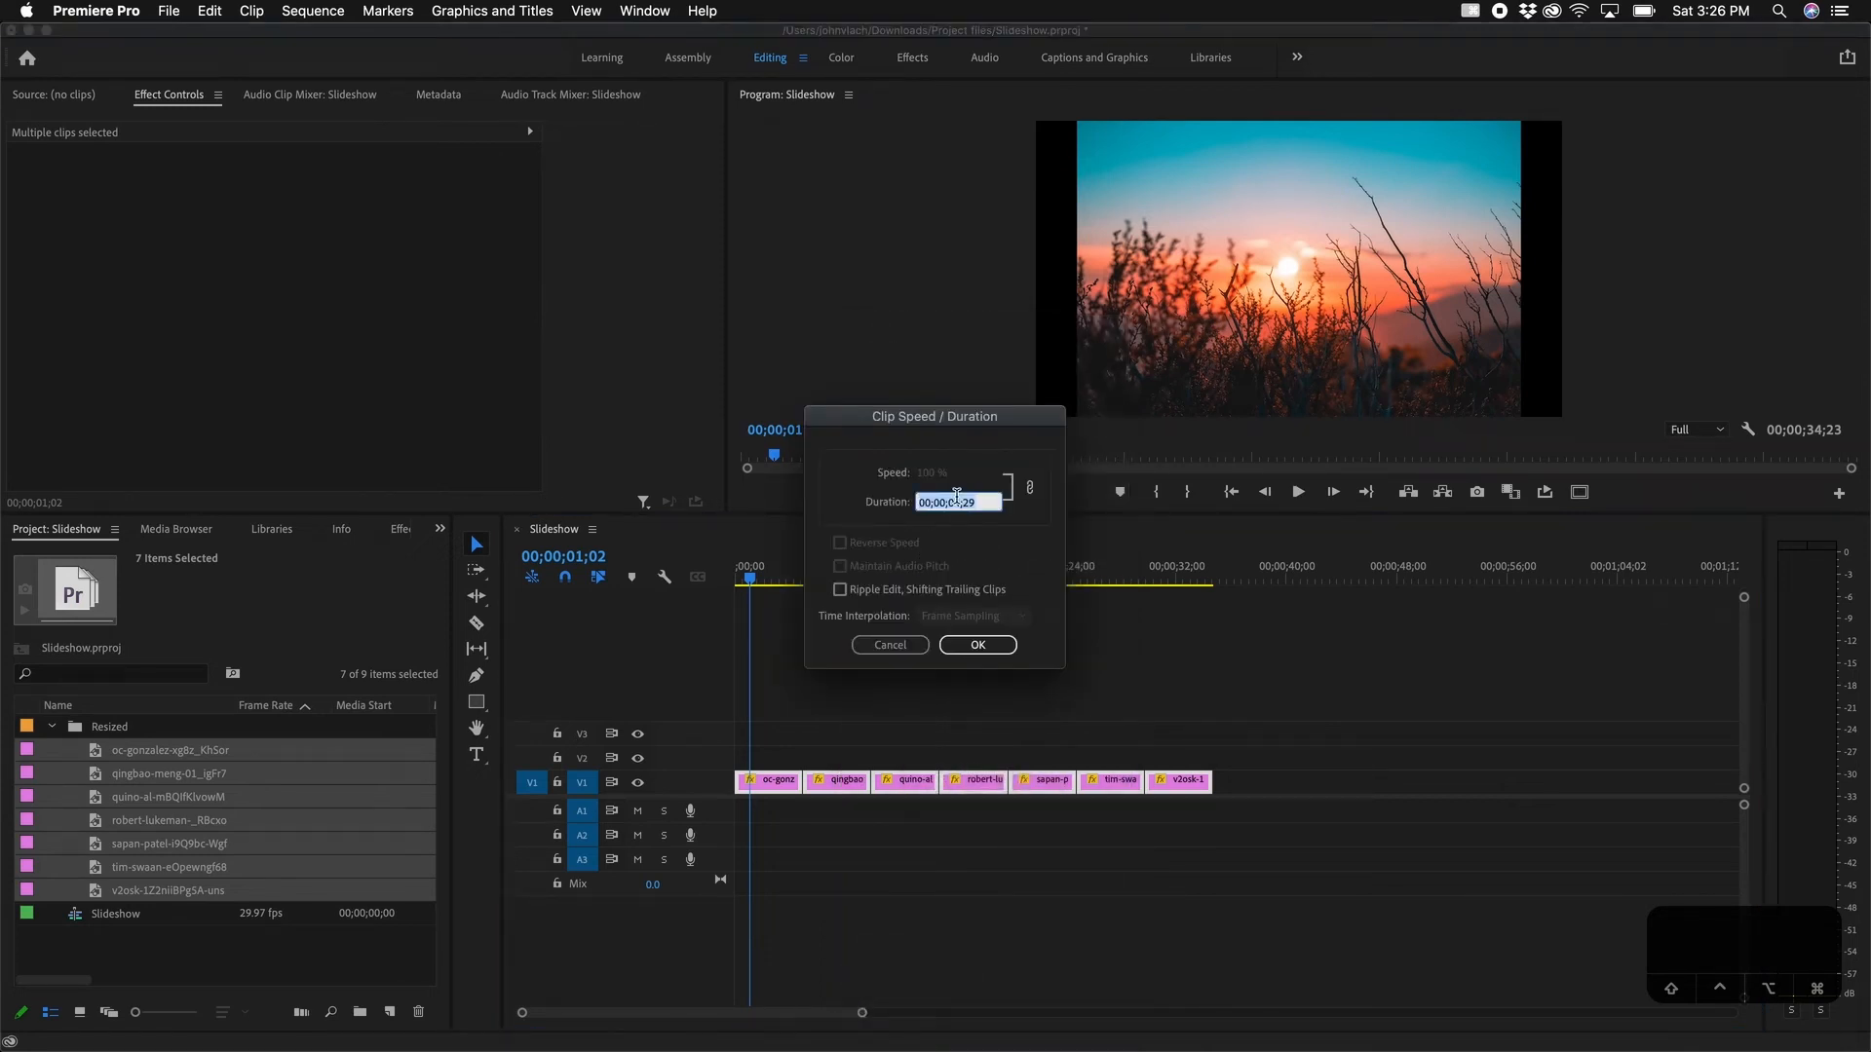
click(986, 500)
click(840, 591)
click(979, 646)
click(945, 663)
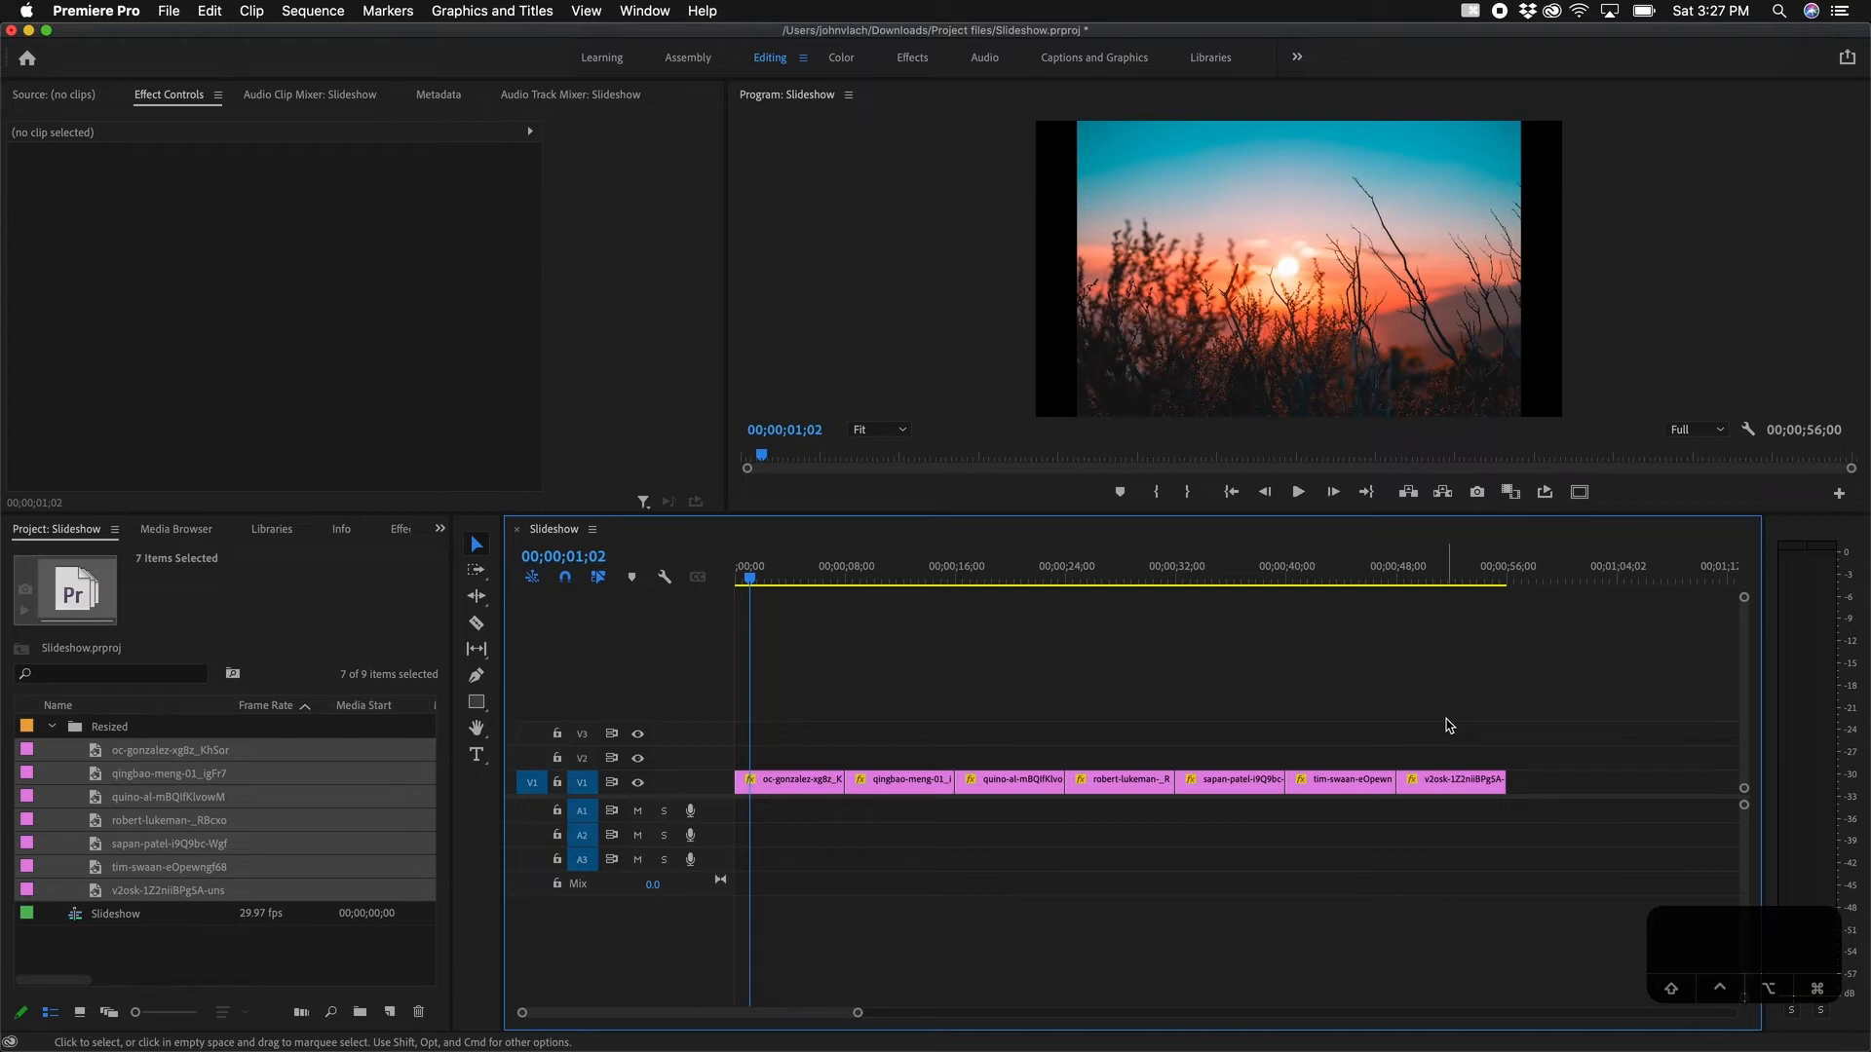
Step: Add the default dissolve transition at every cut between the seven photo clips
drag(1449, 726, 688, 858)
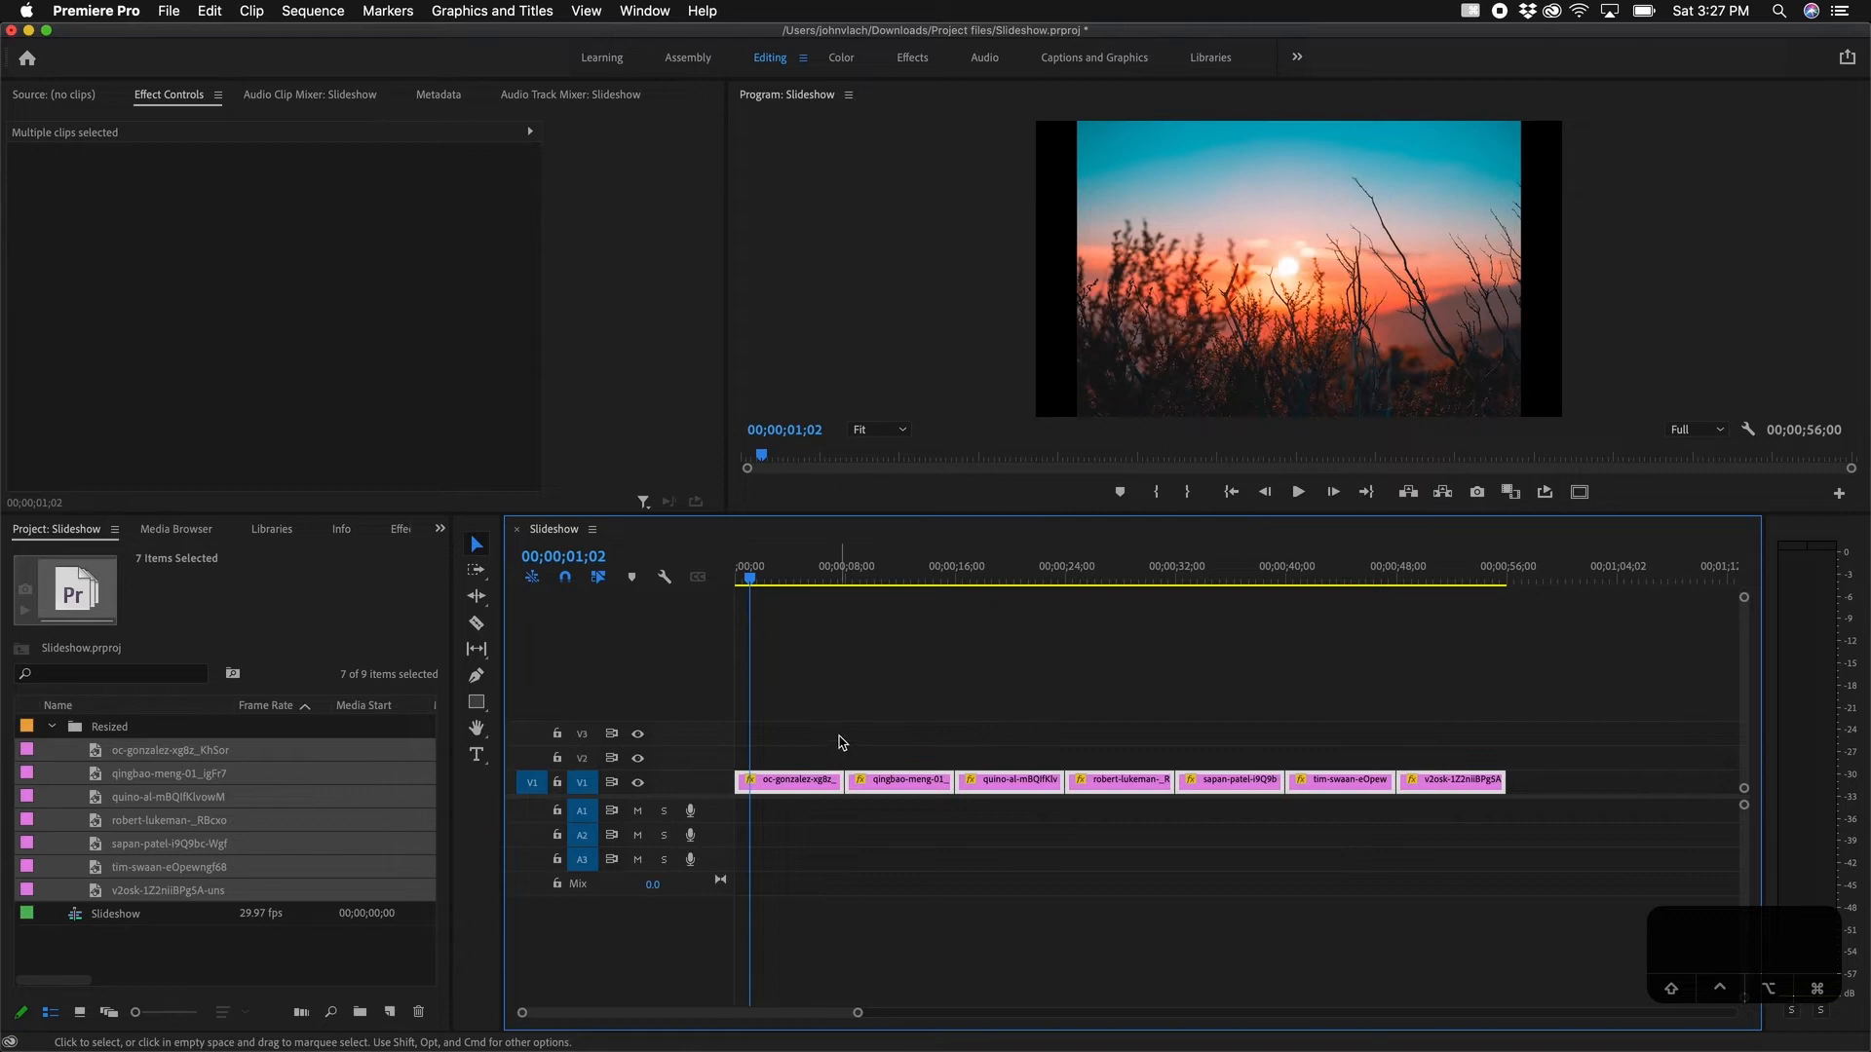
key(super+d)
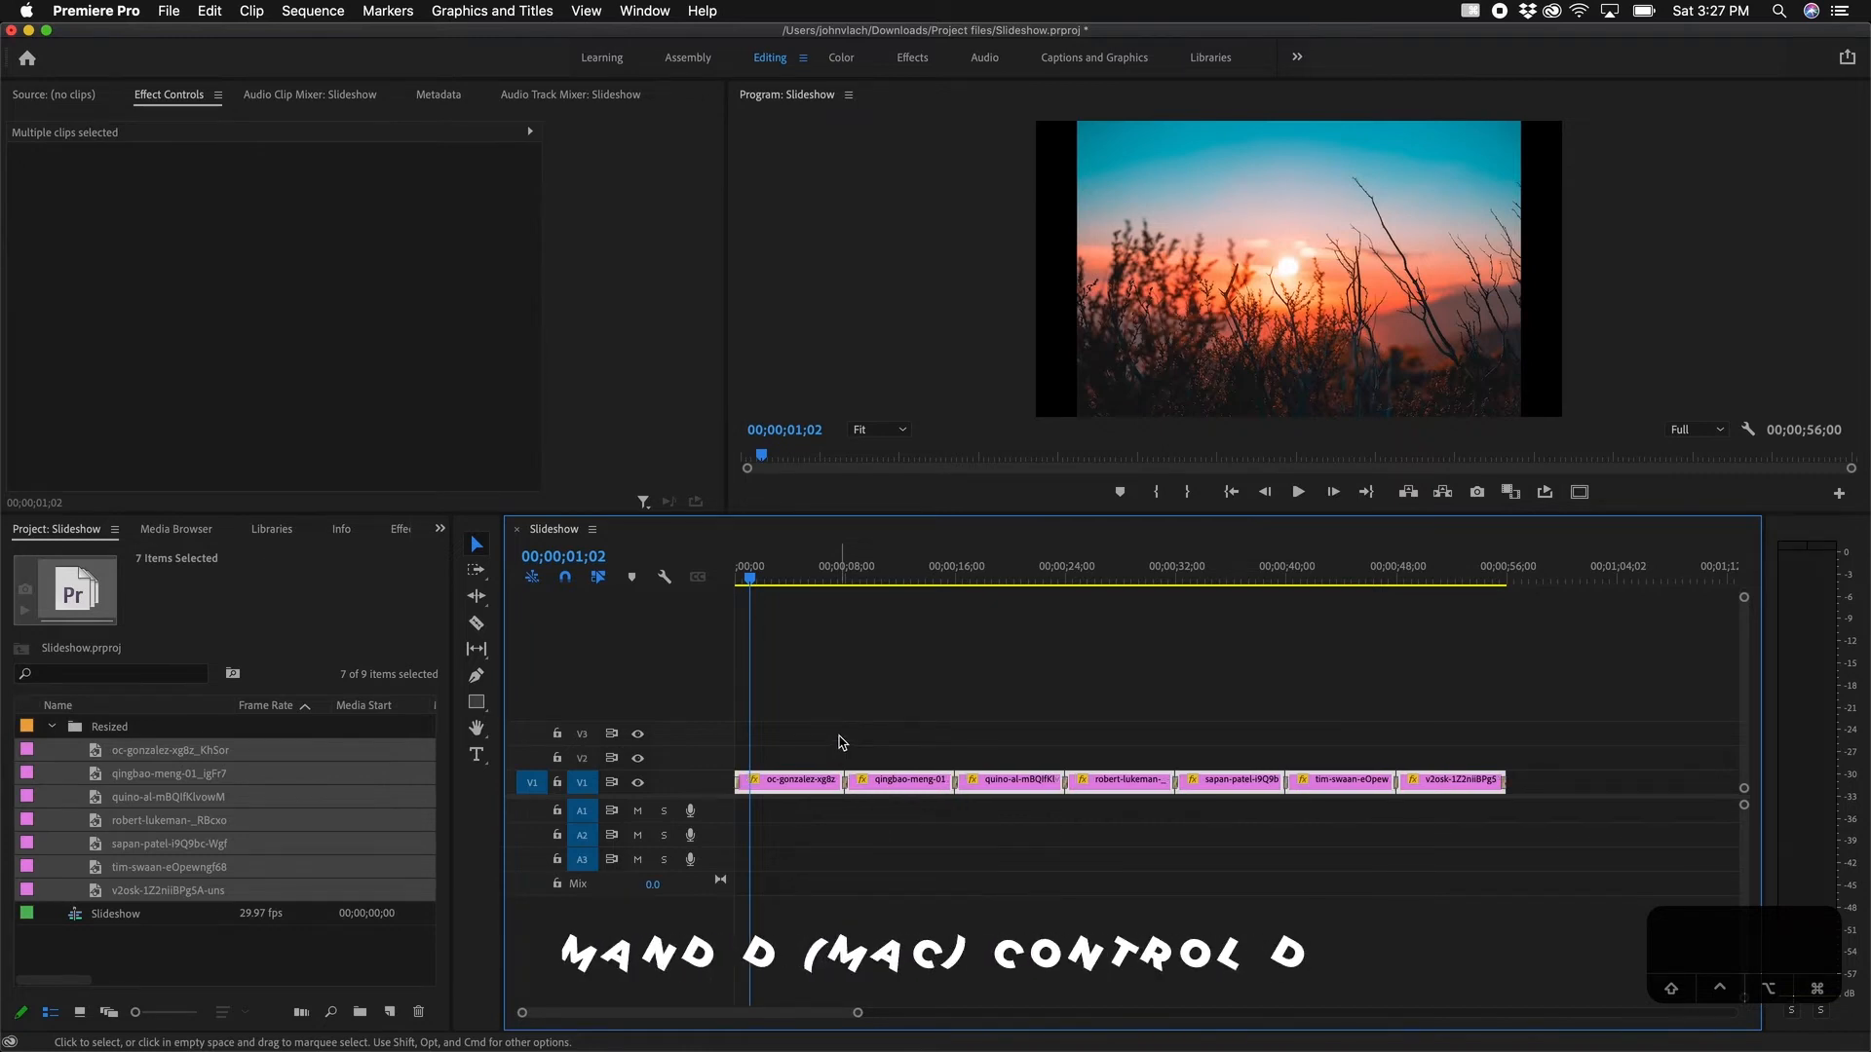
click(842, 743)
Step: Play back the first and second cuts to preview the dissolves
click(840, 573)
key(space)
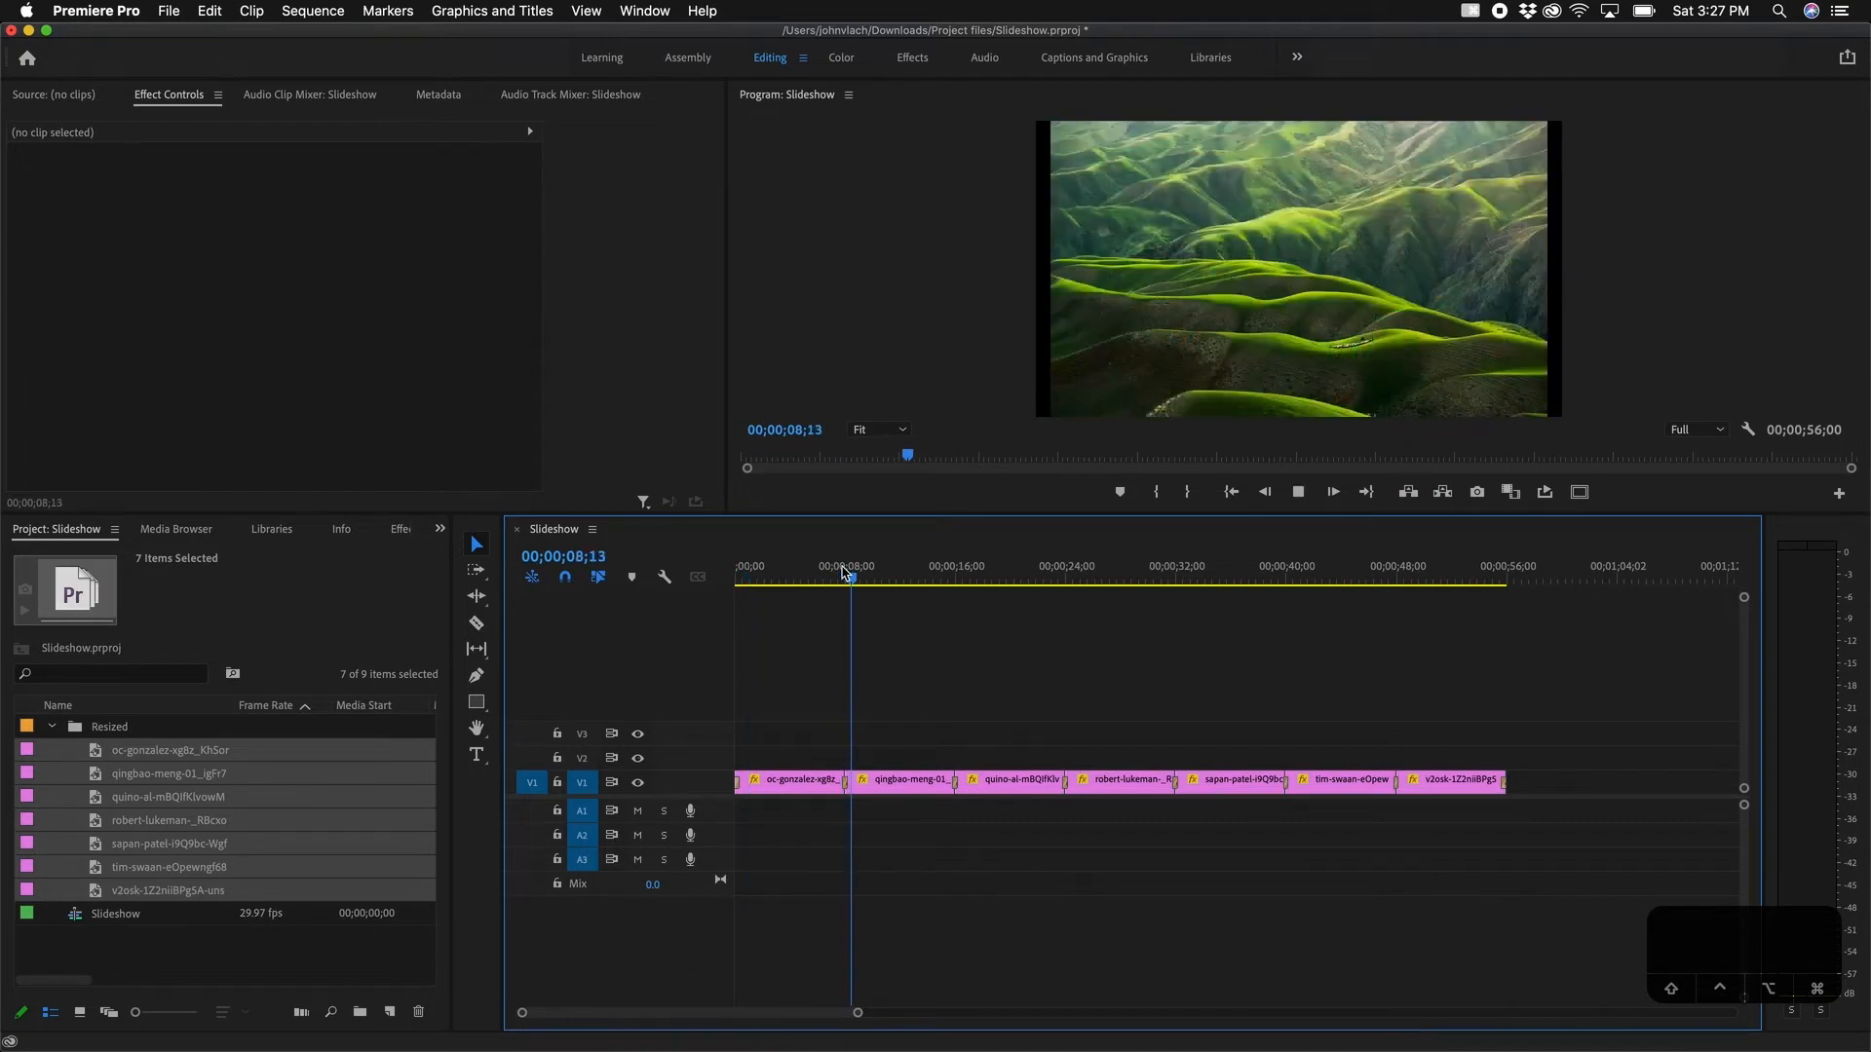
click(933, 573)
key(space)
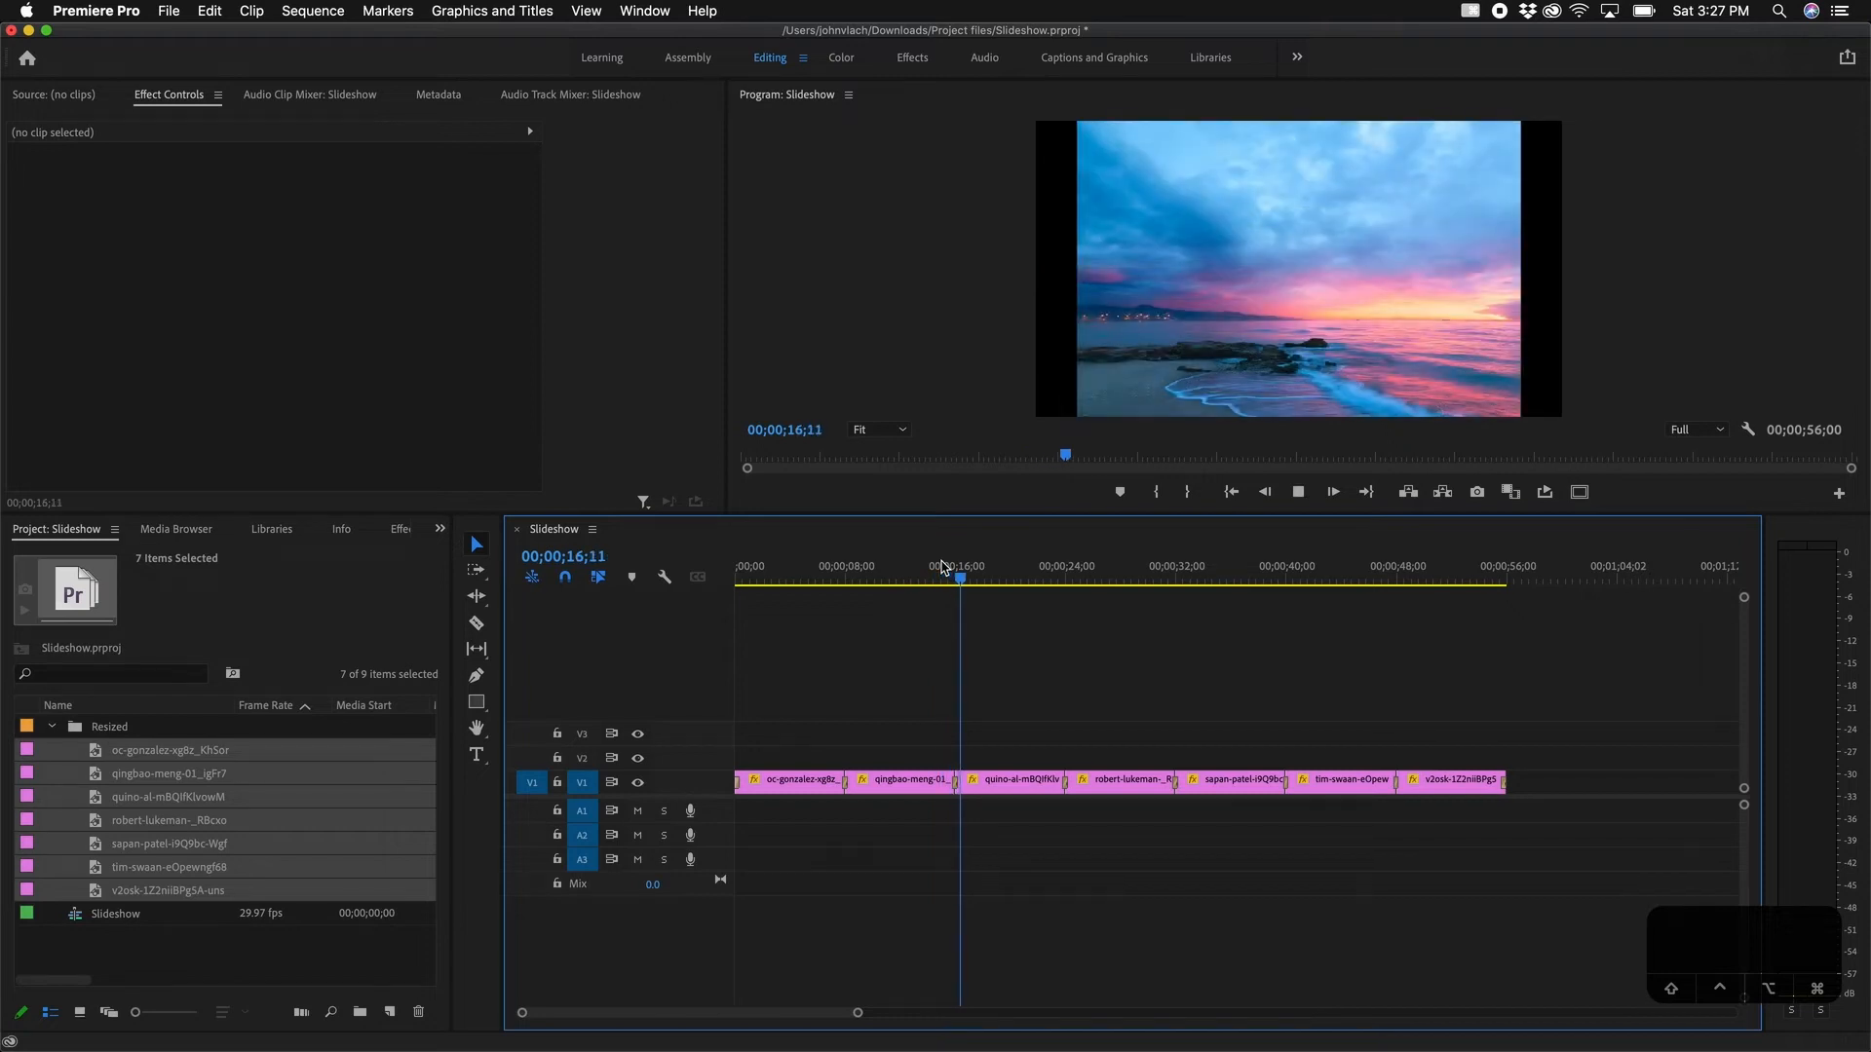
click(917, 571)
mouse_move(914, 562)
mouse_down()
mouse_move(867, 565)
mouse_move(908, 564)
mouse_up()
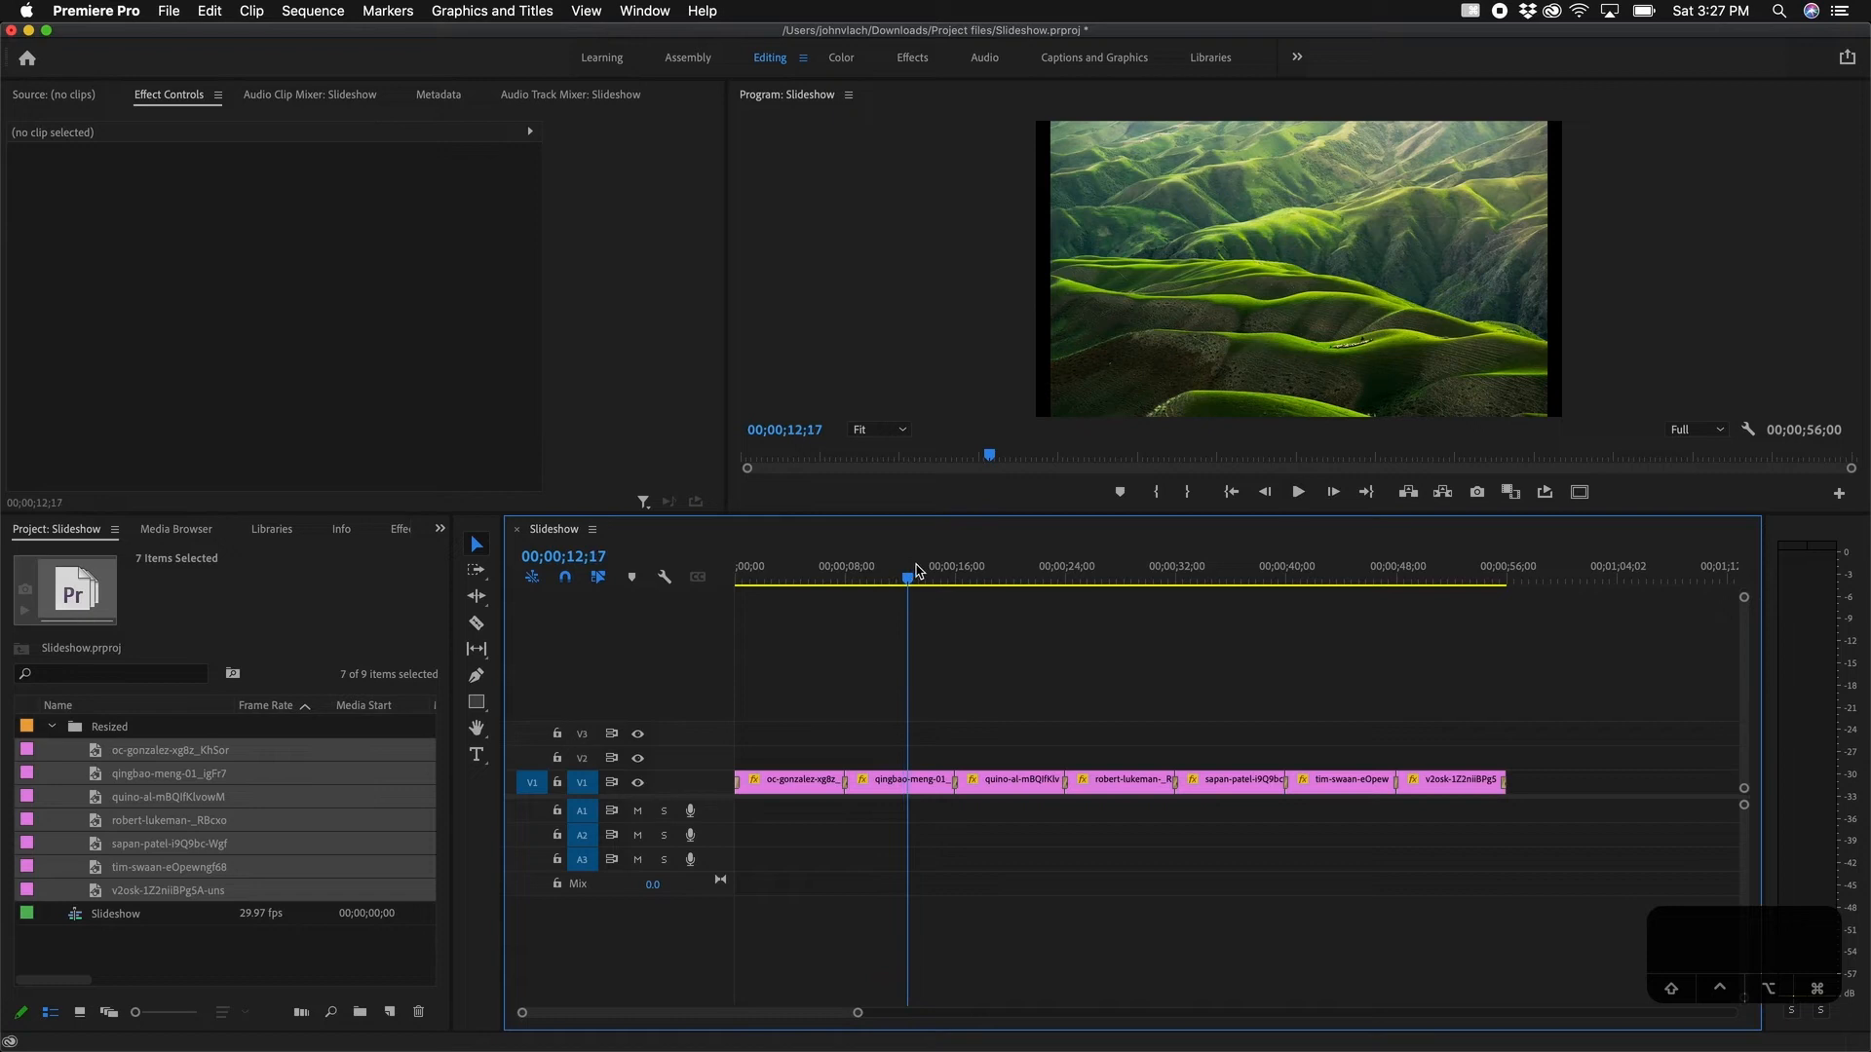
click(931, 579)
drag(933, 581, 952, 574)
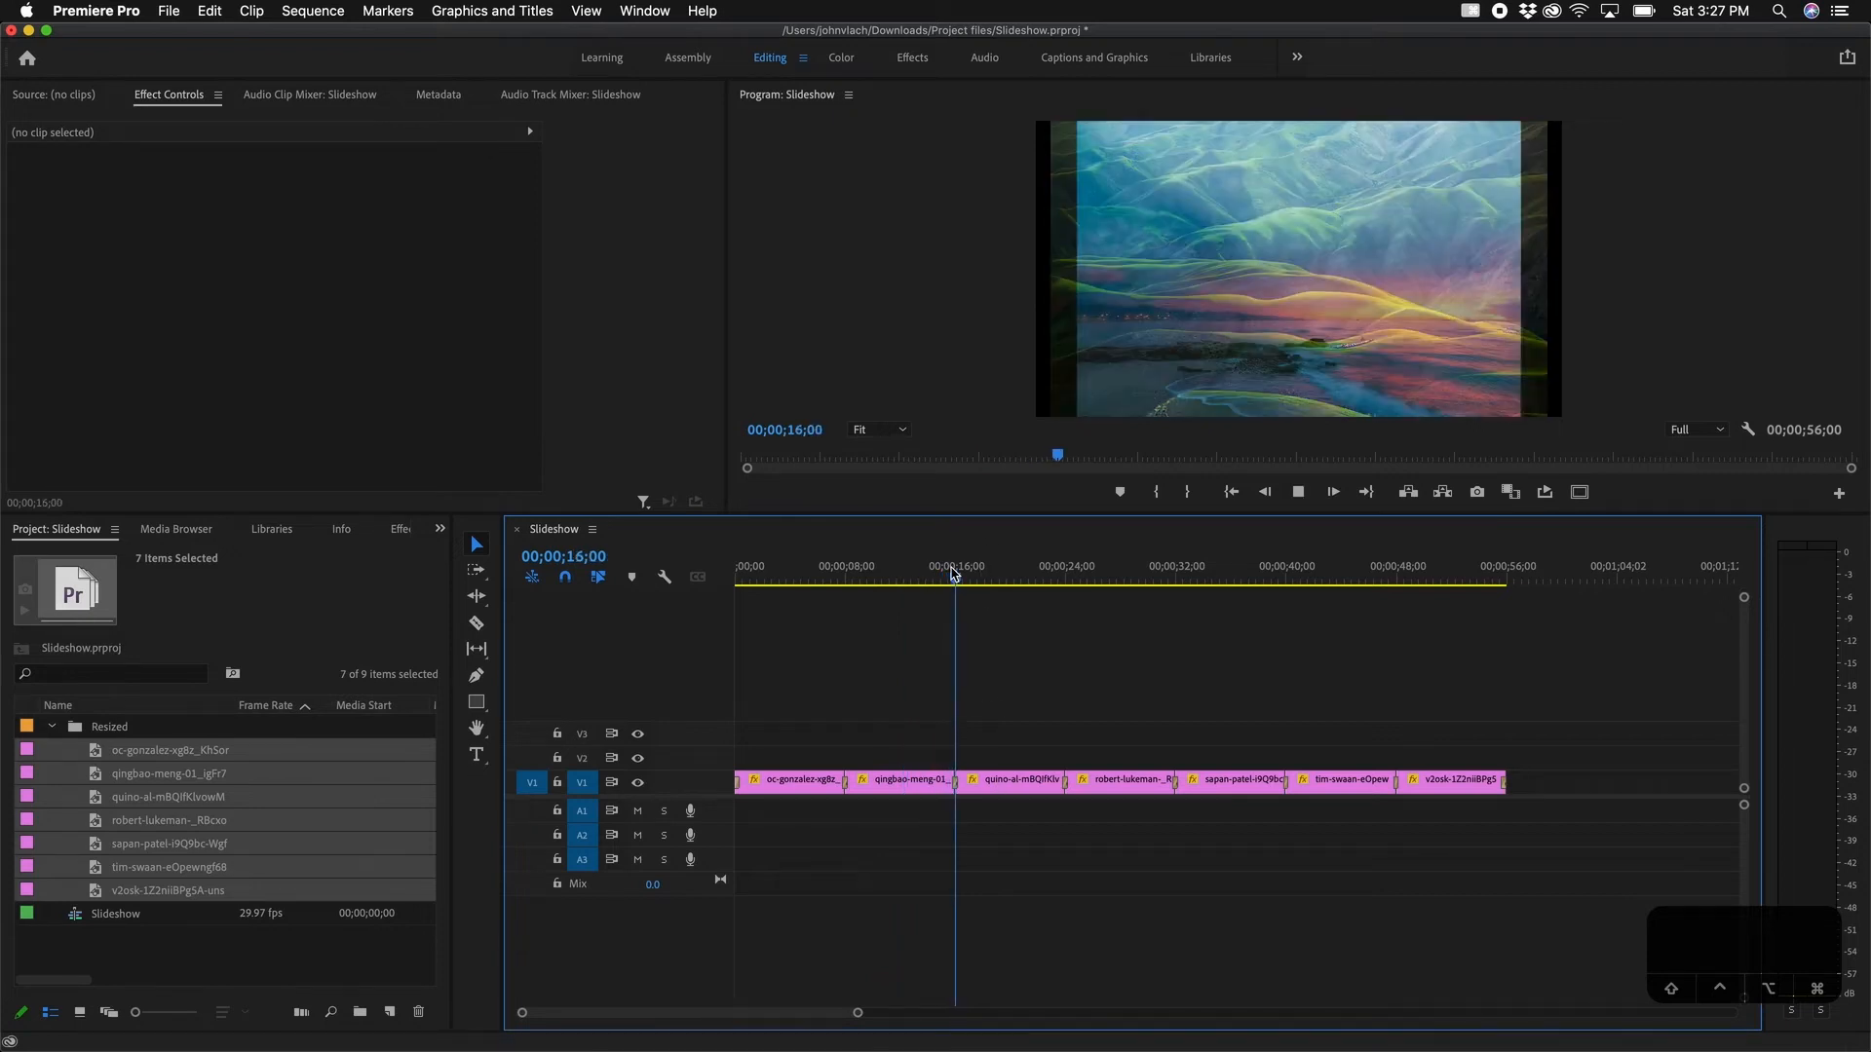
key(space)
drag(952, 575, 761, 594)
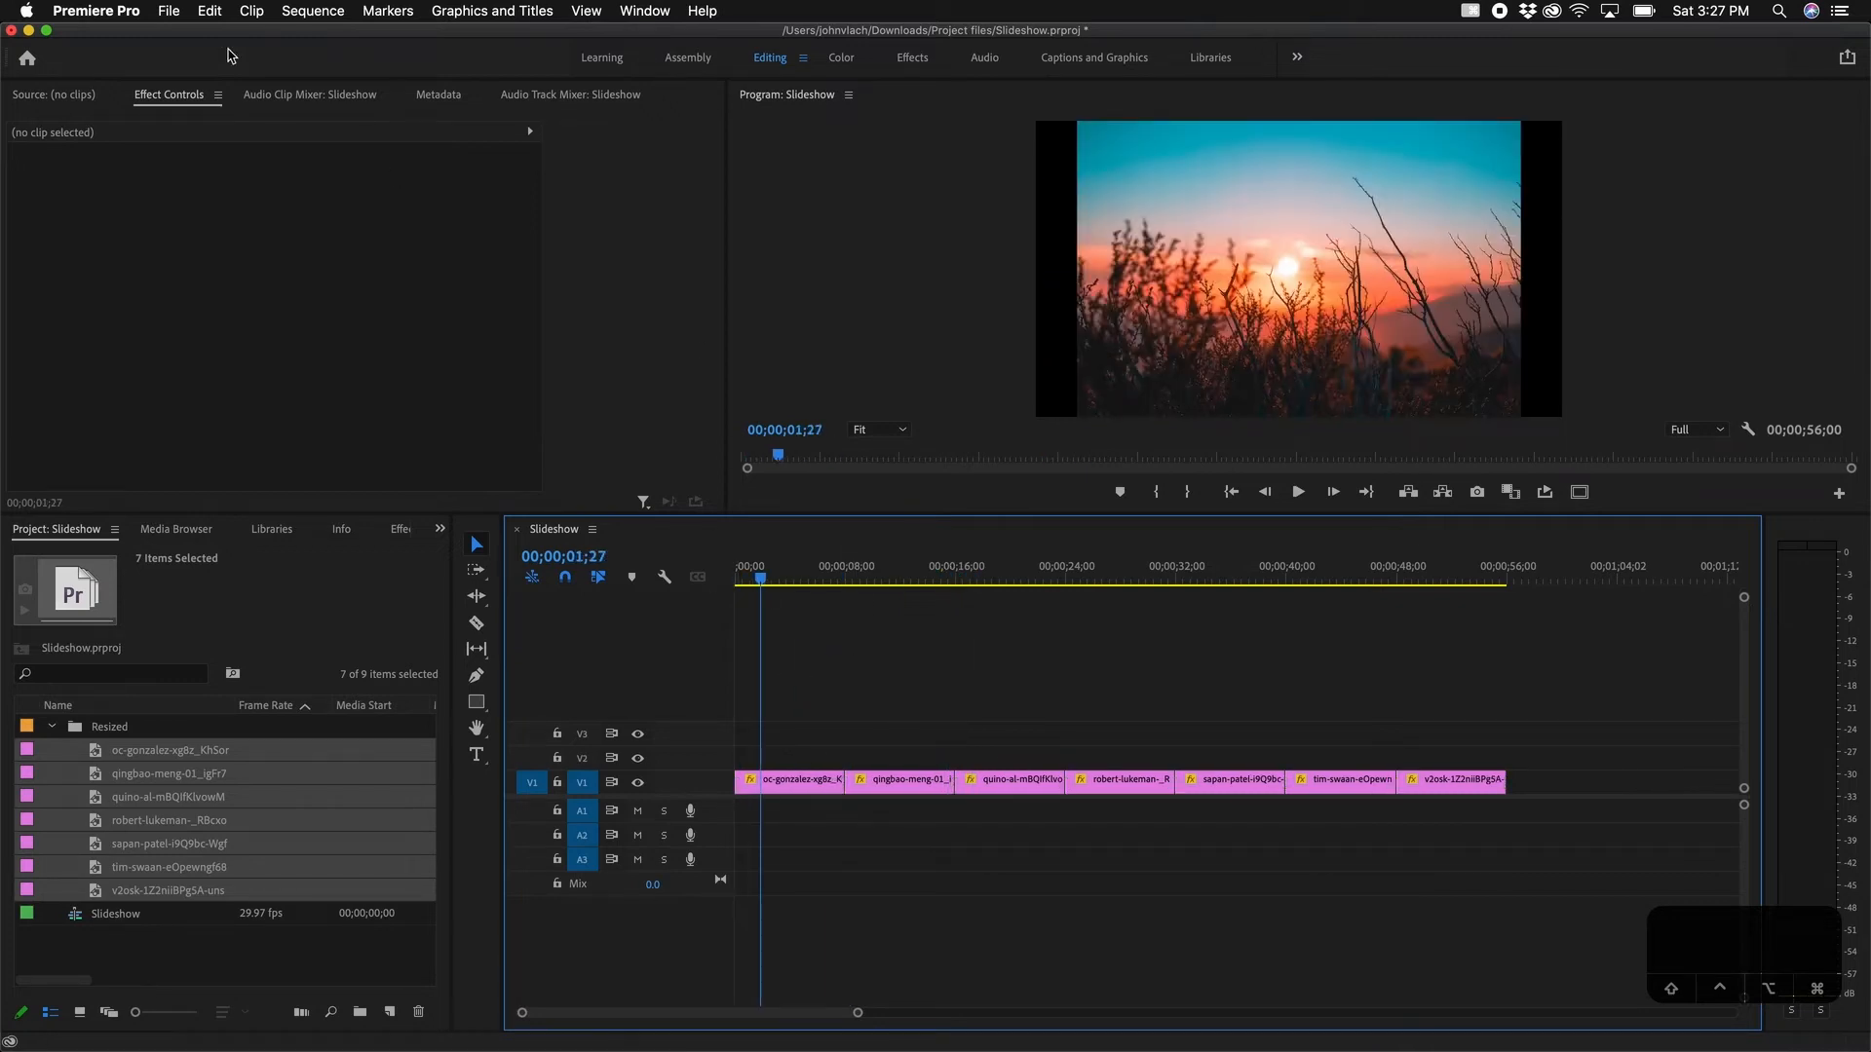
Step: In Timeline preferences, set Video Transition Default Duration to 2 seconds
click(209, 11)
mouse_move(124, 19)
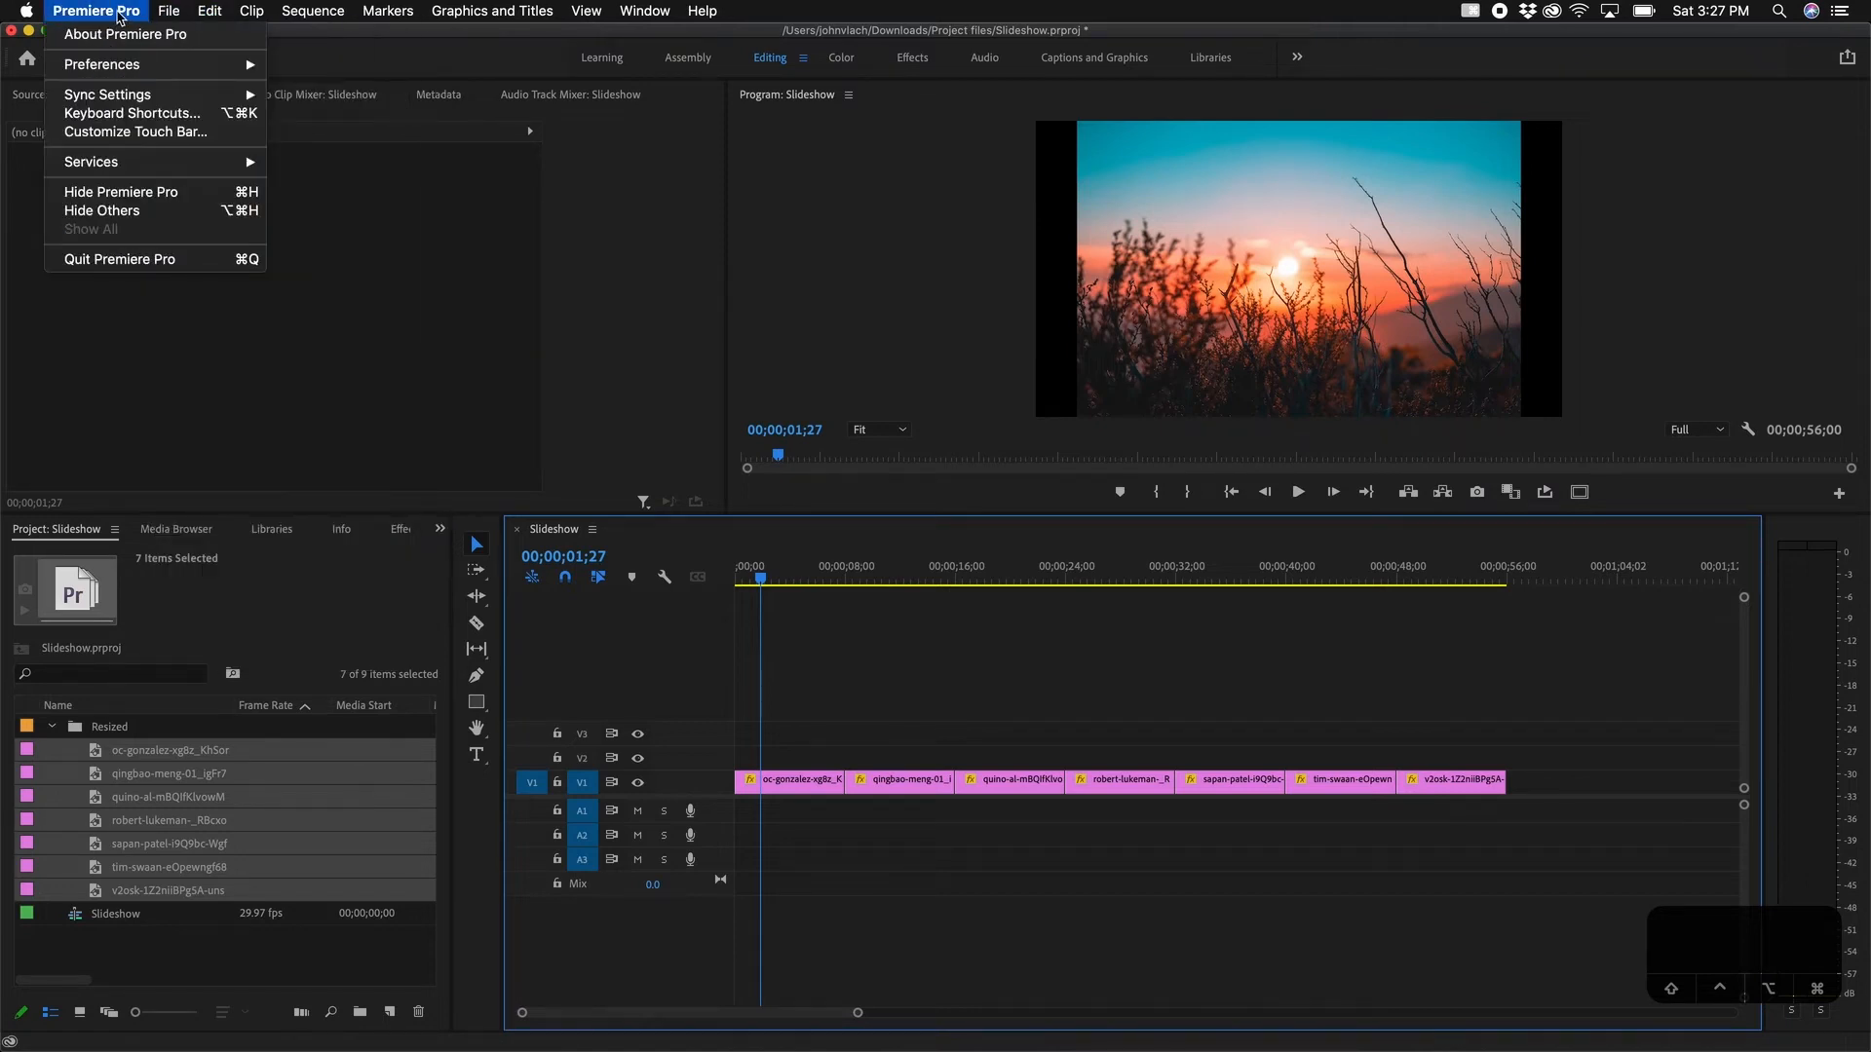
mouse_move(125, 66)
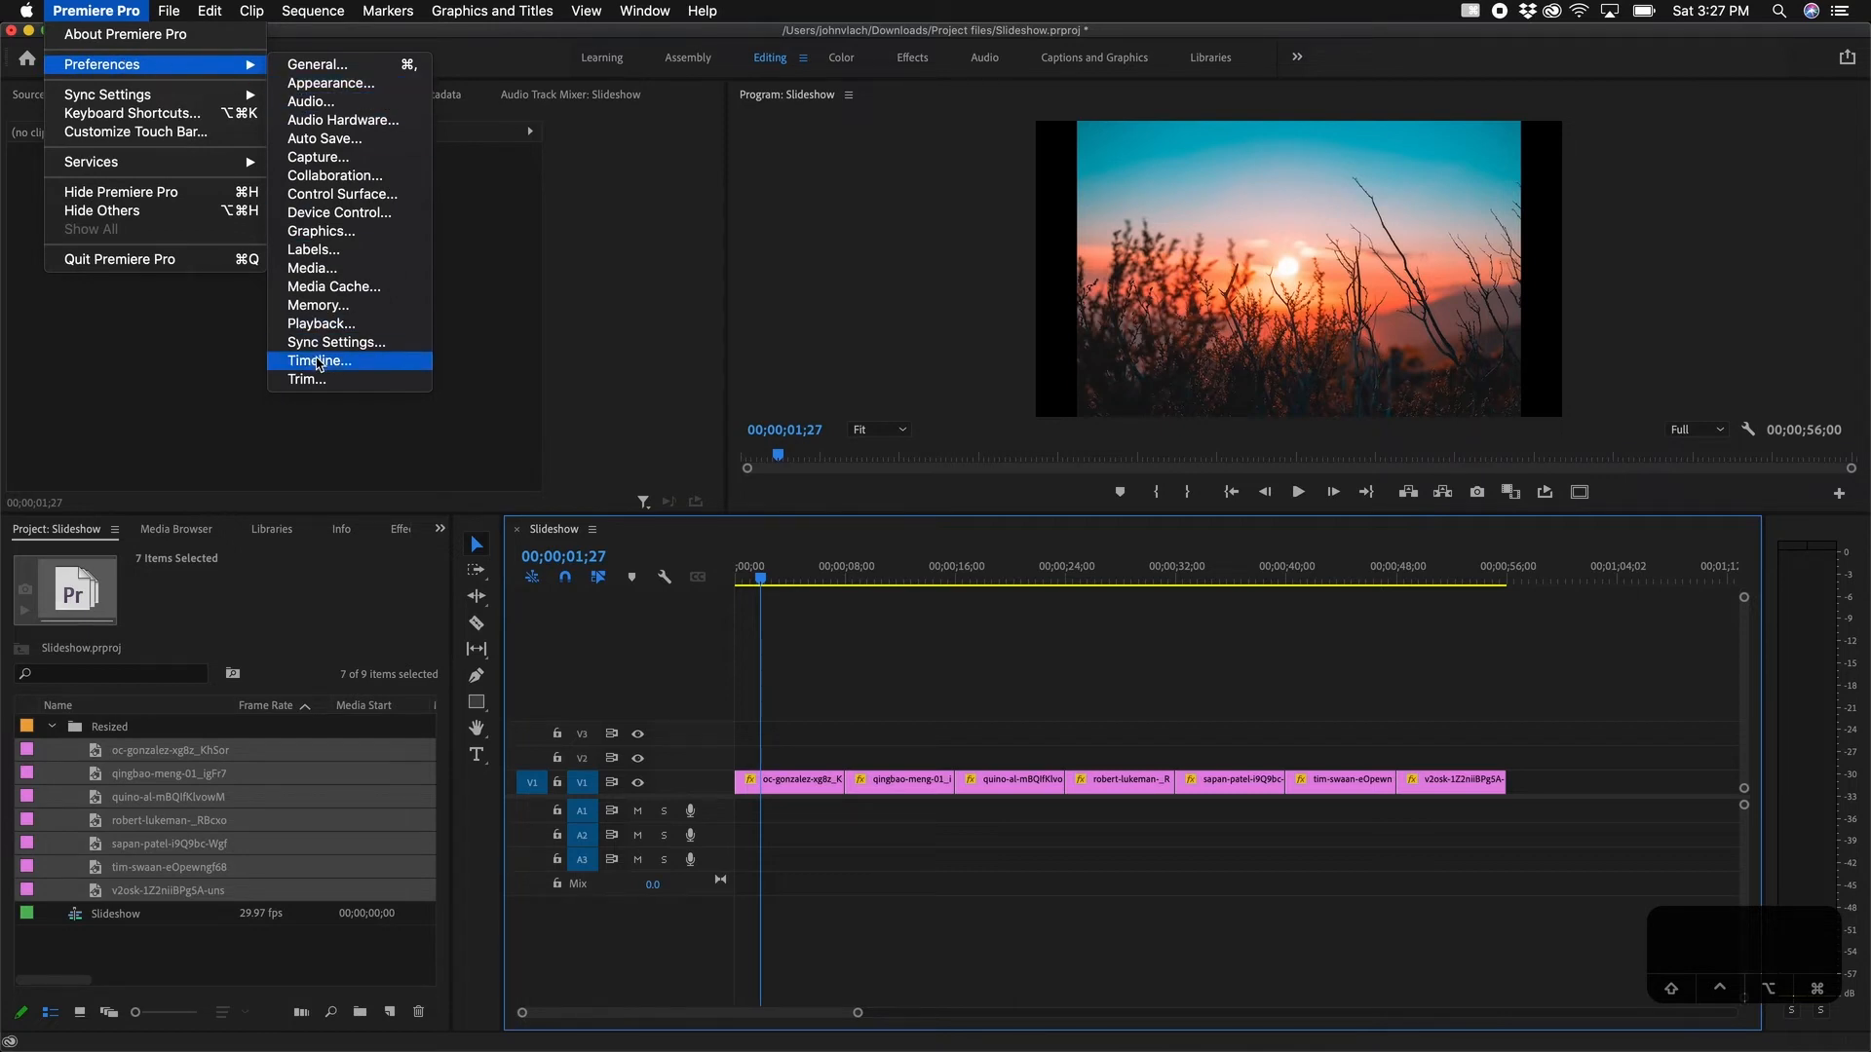
click(319, 362)
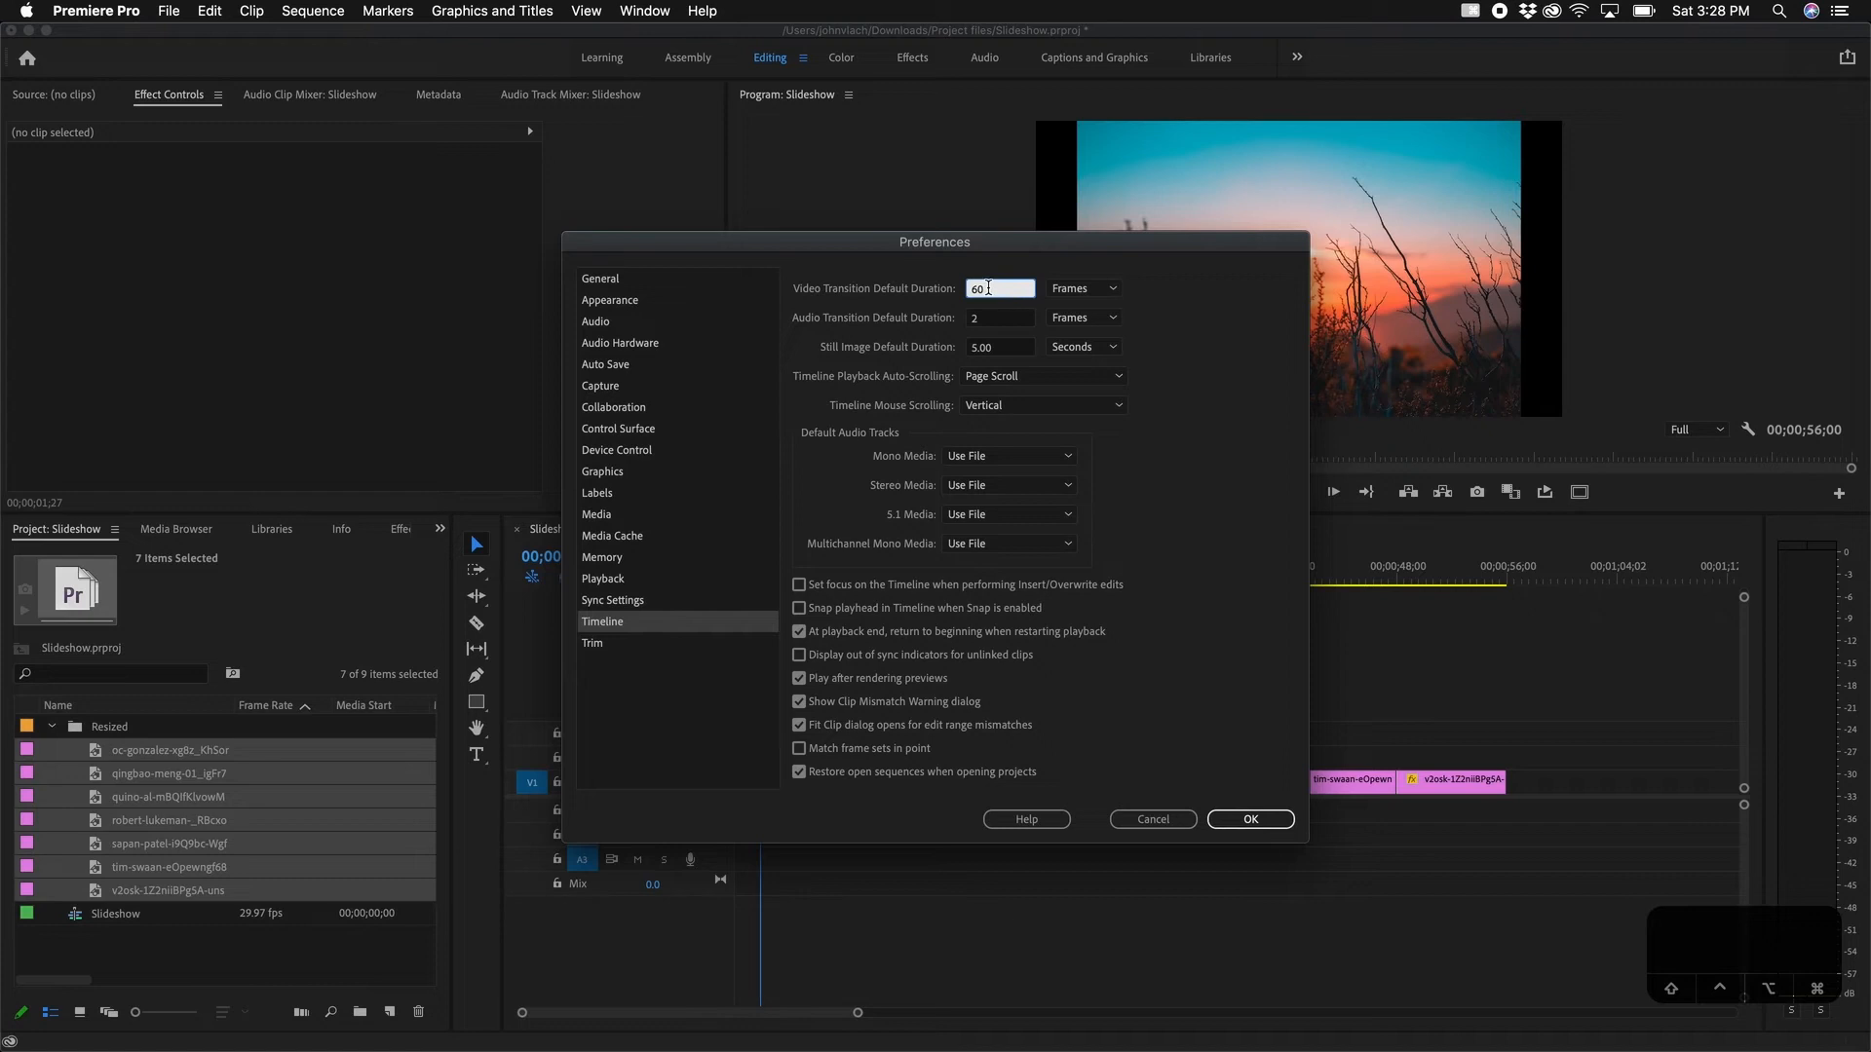
click(1097, 288)
click(1101, 328)
click(1014, 292)
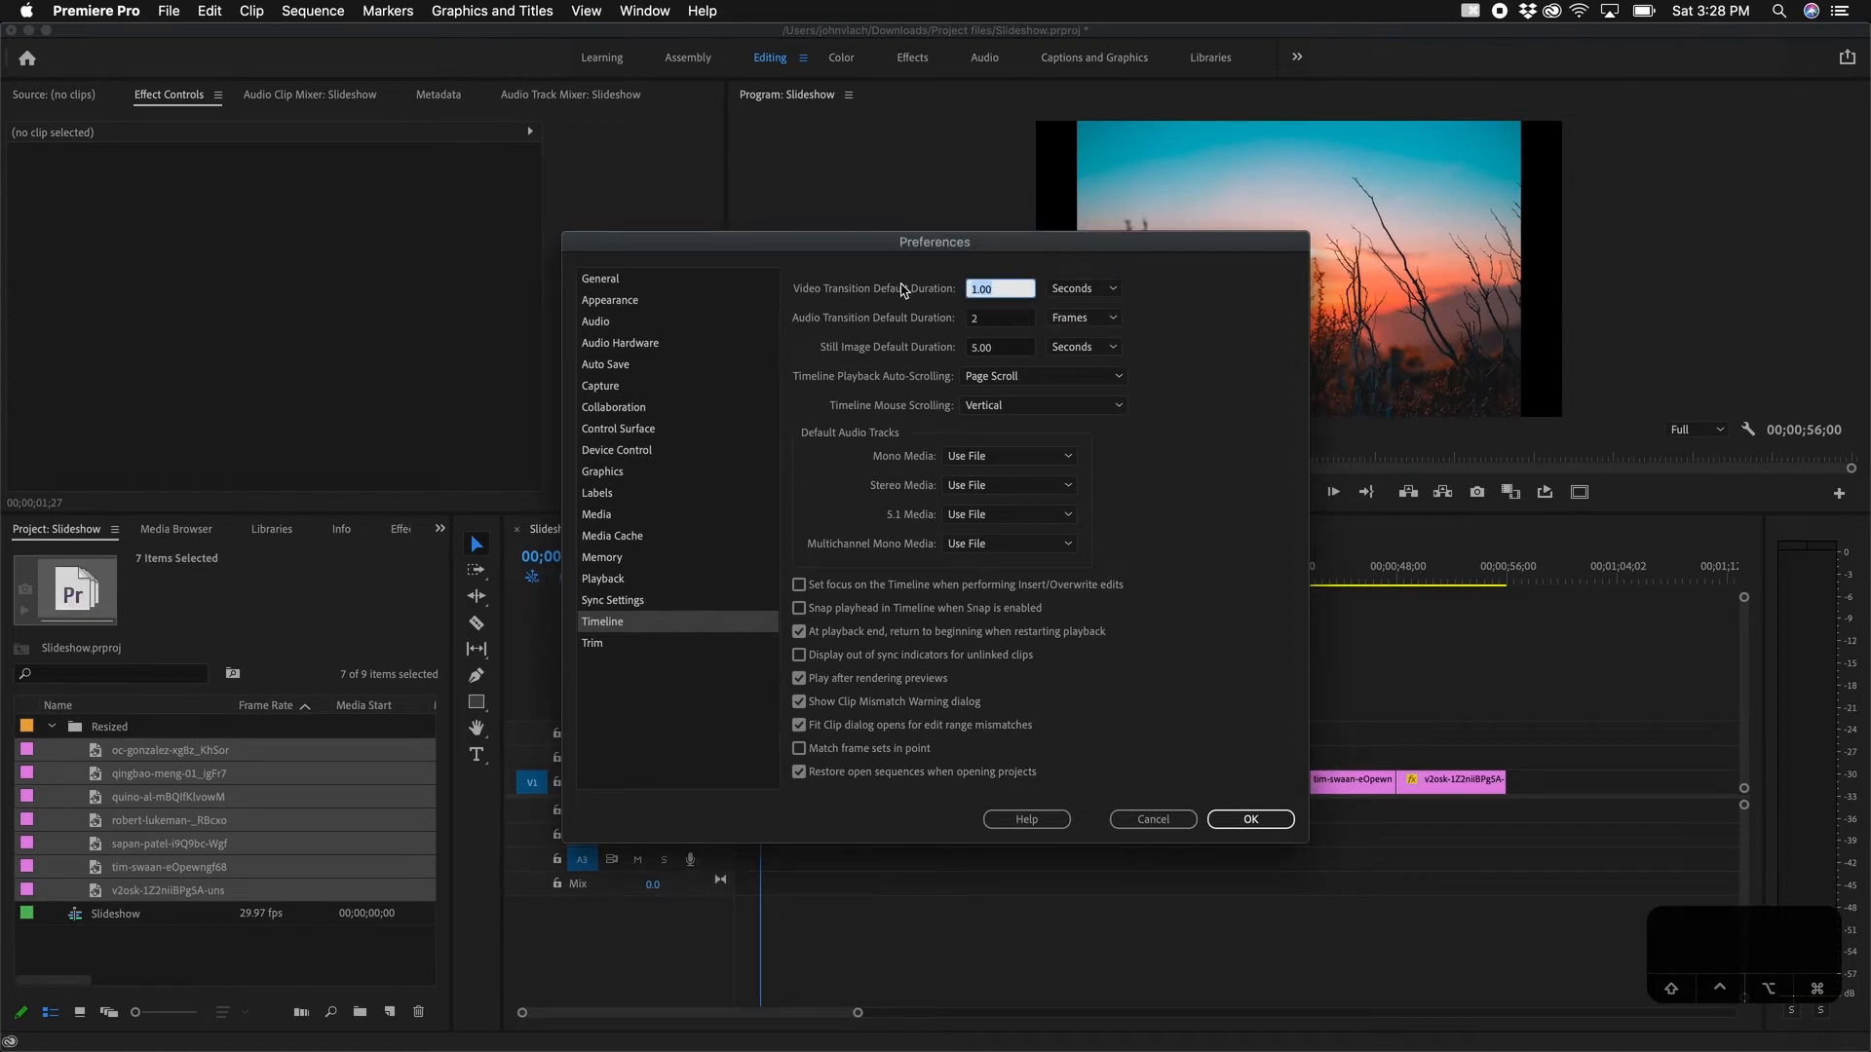
text(2)
click(1233, 335)
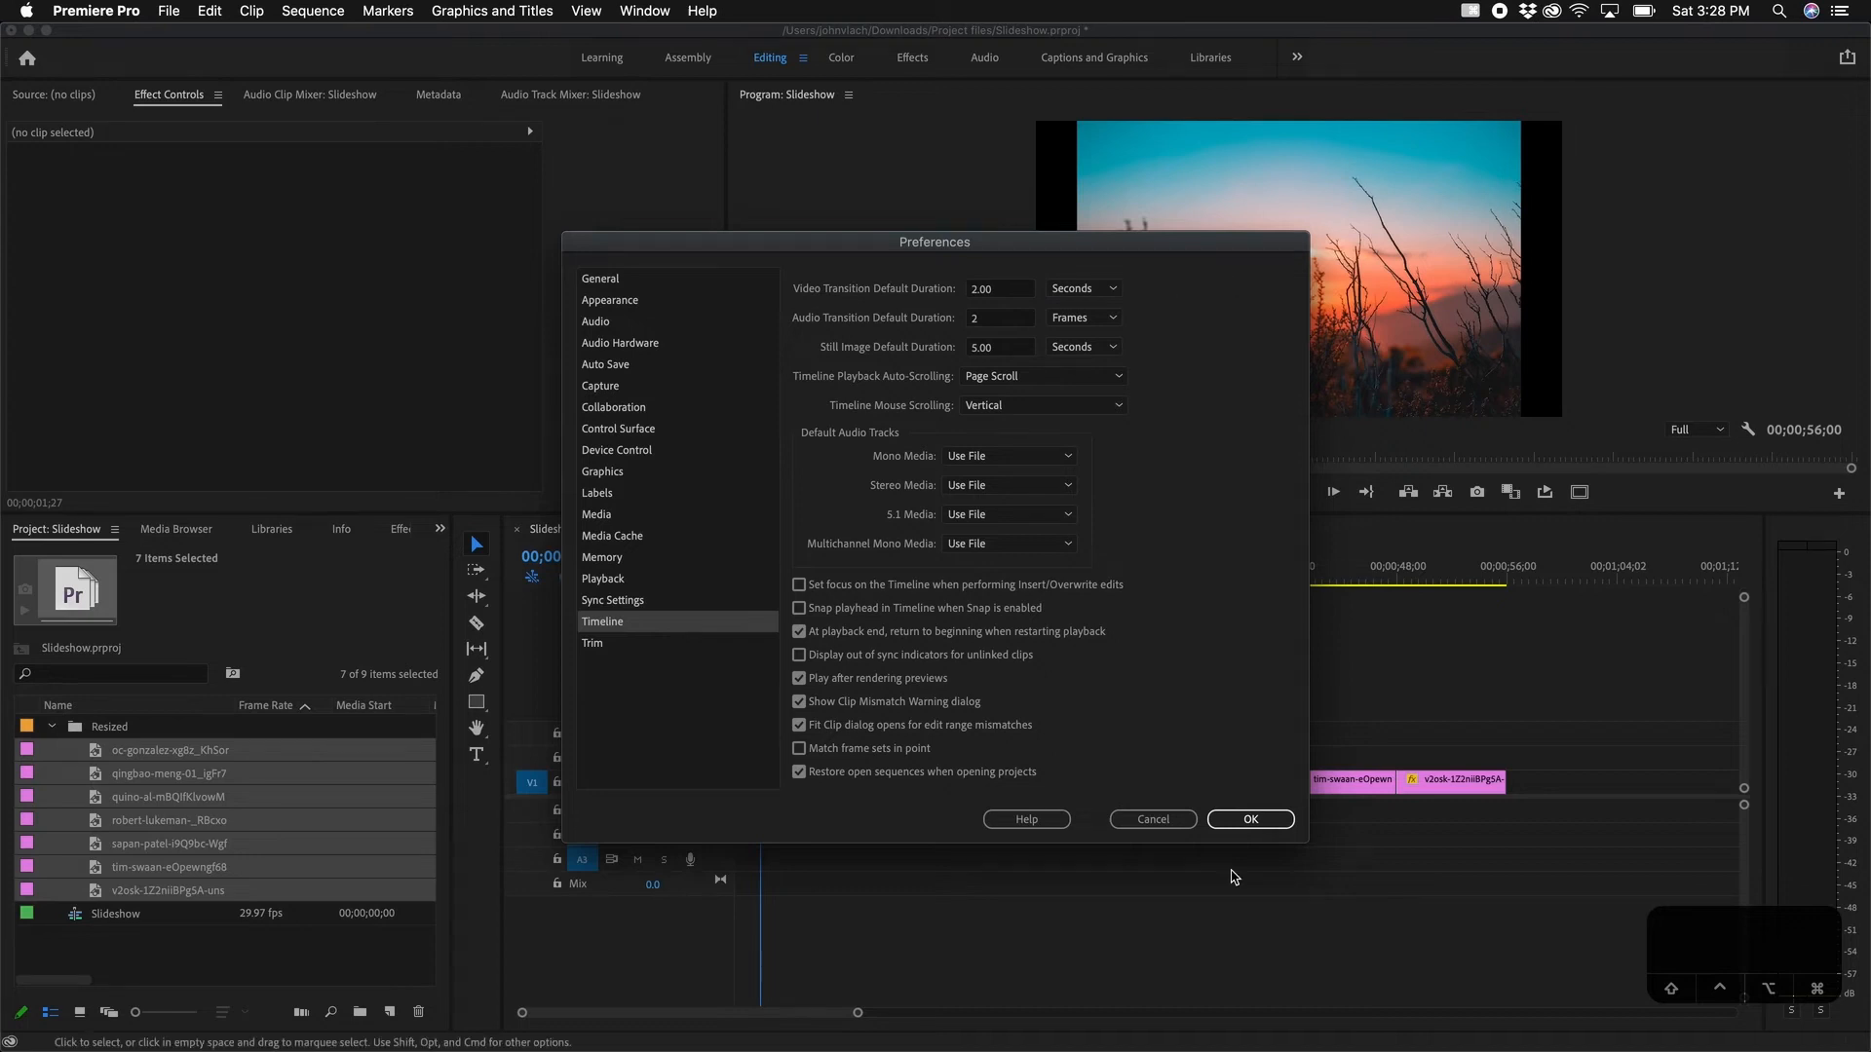
click(1245, 819)
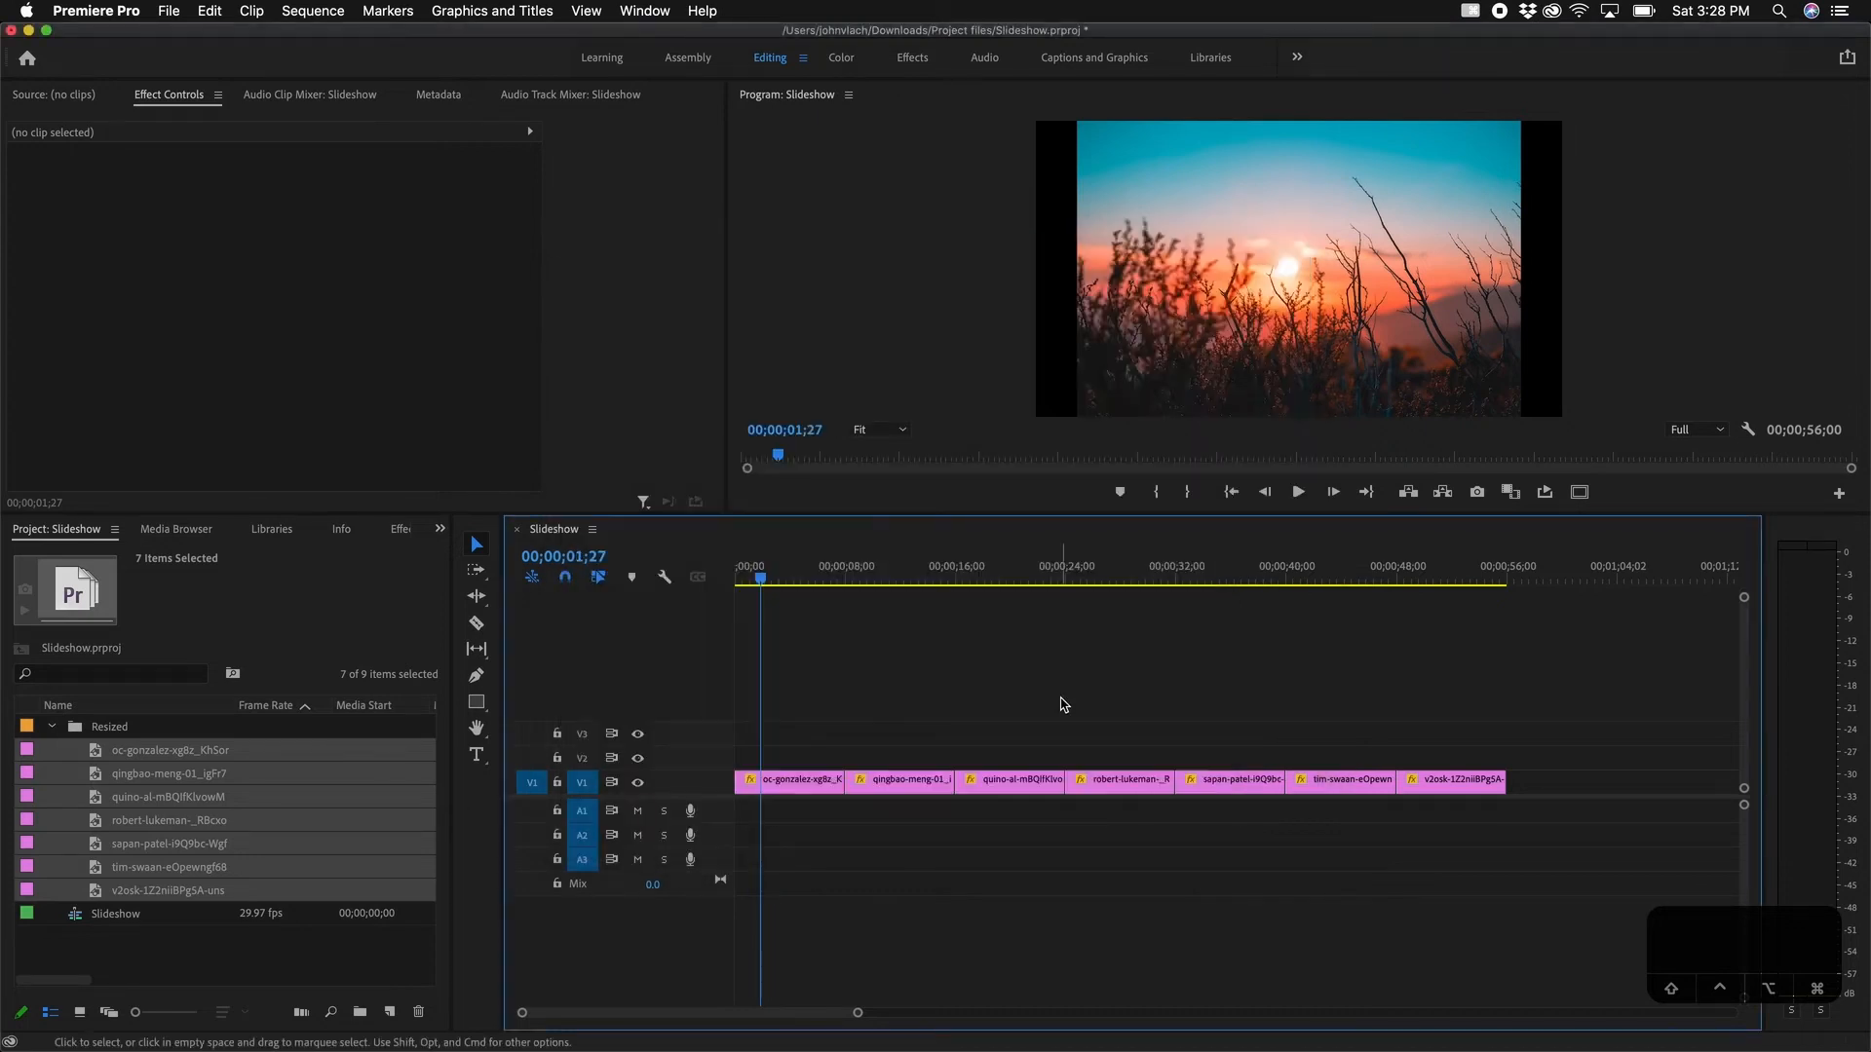
Step: Search the Effects panel for 'wipe' and set Wipe as the default transition
click(397, 531)
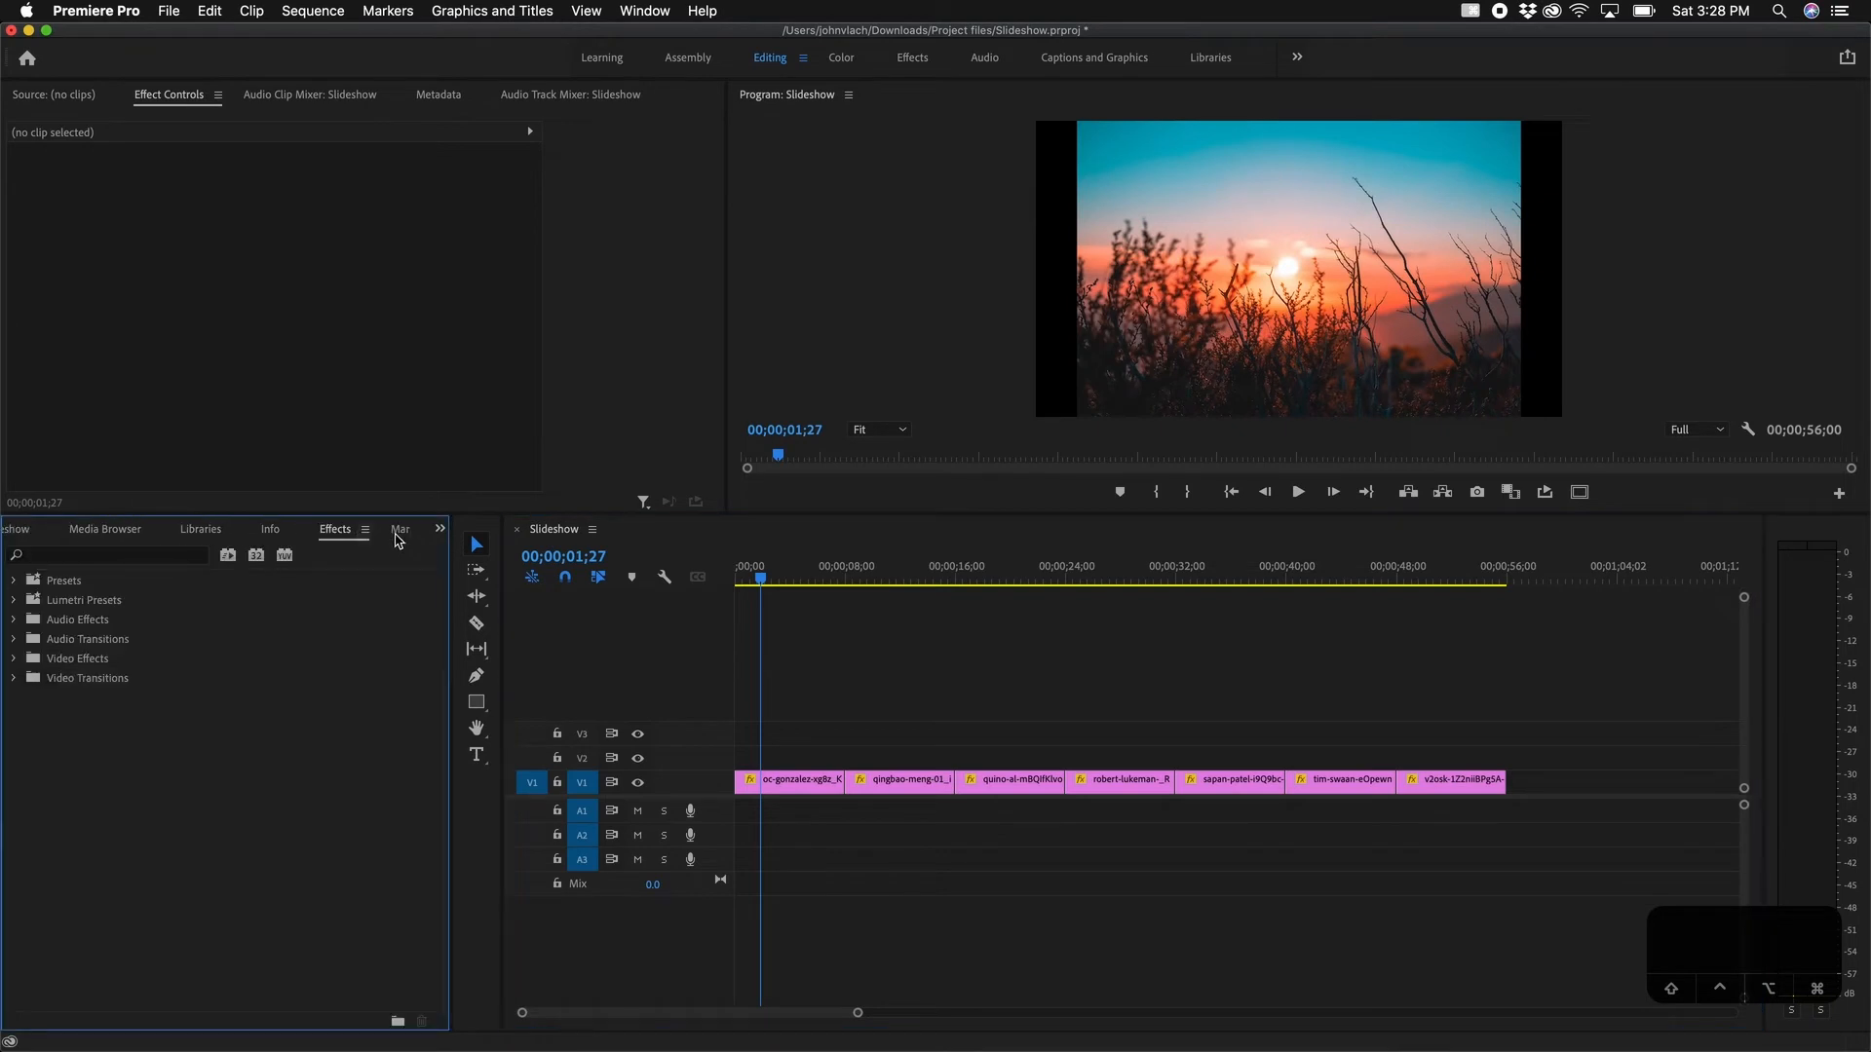
click(117, 565)
text(wipe)
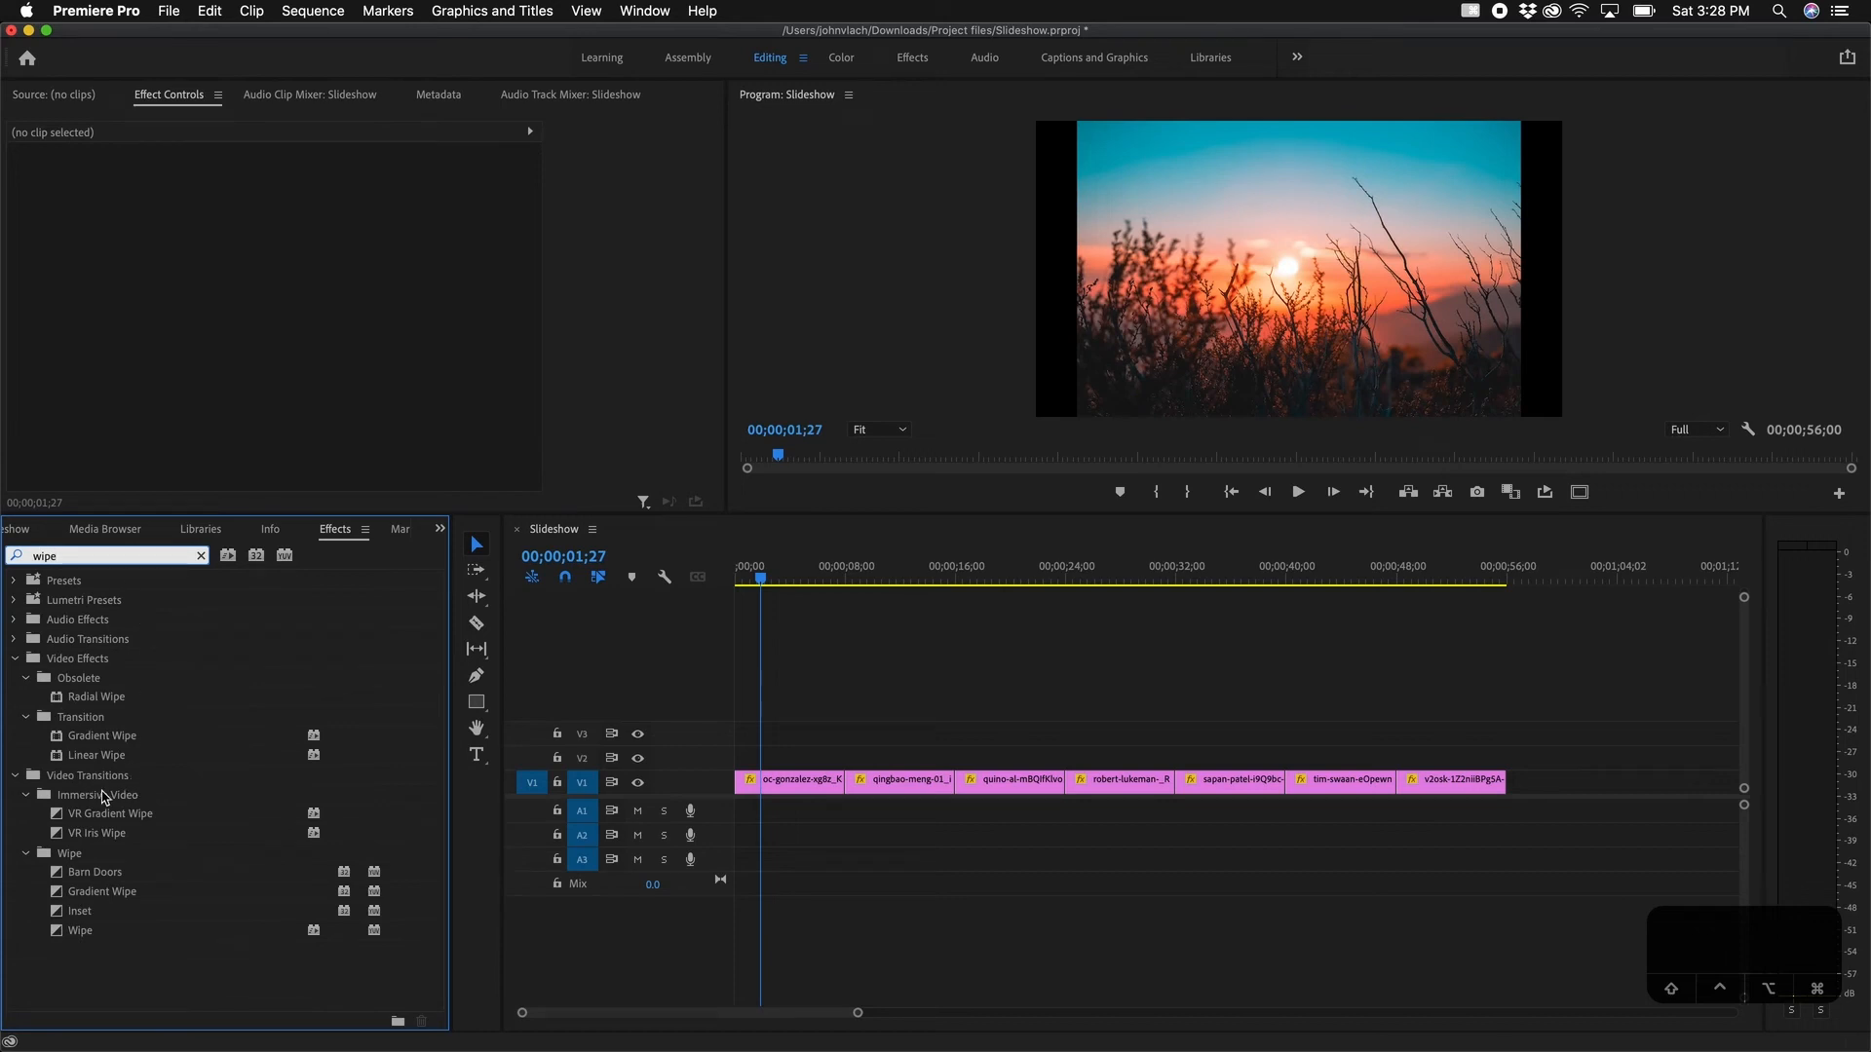
click(84, 933)
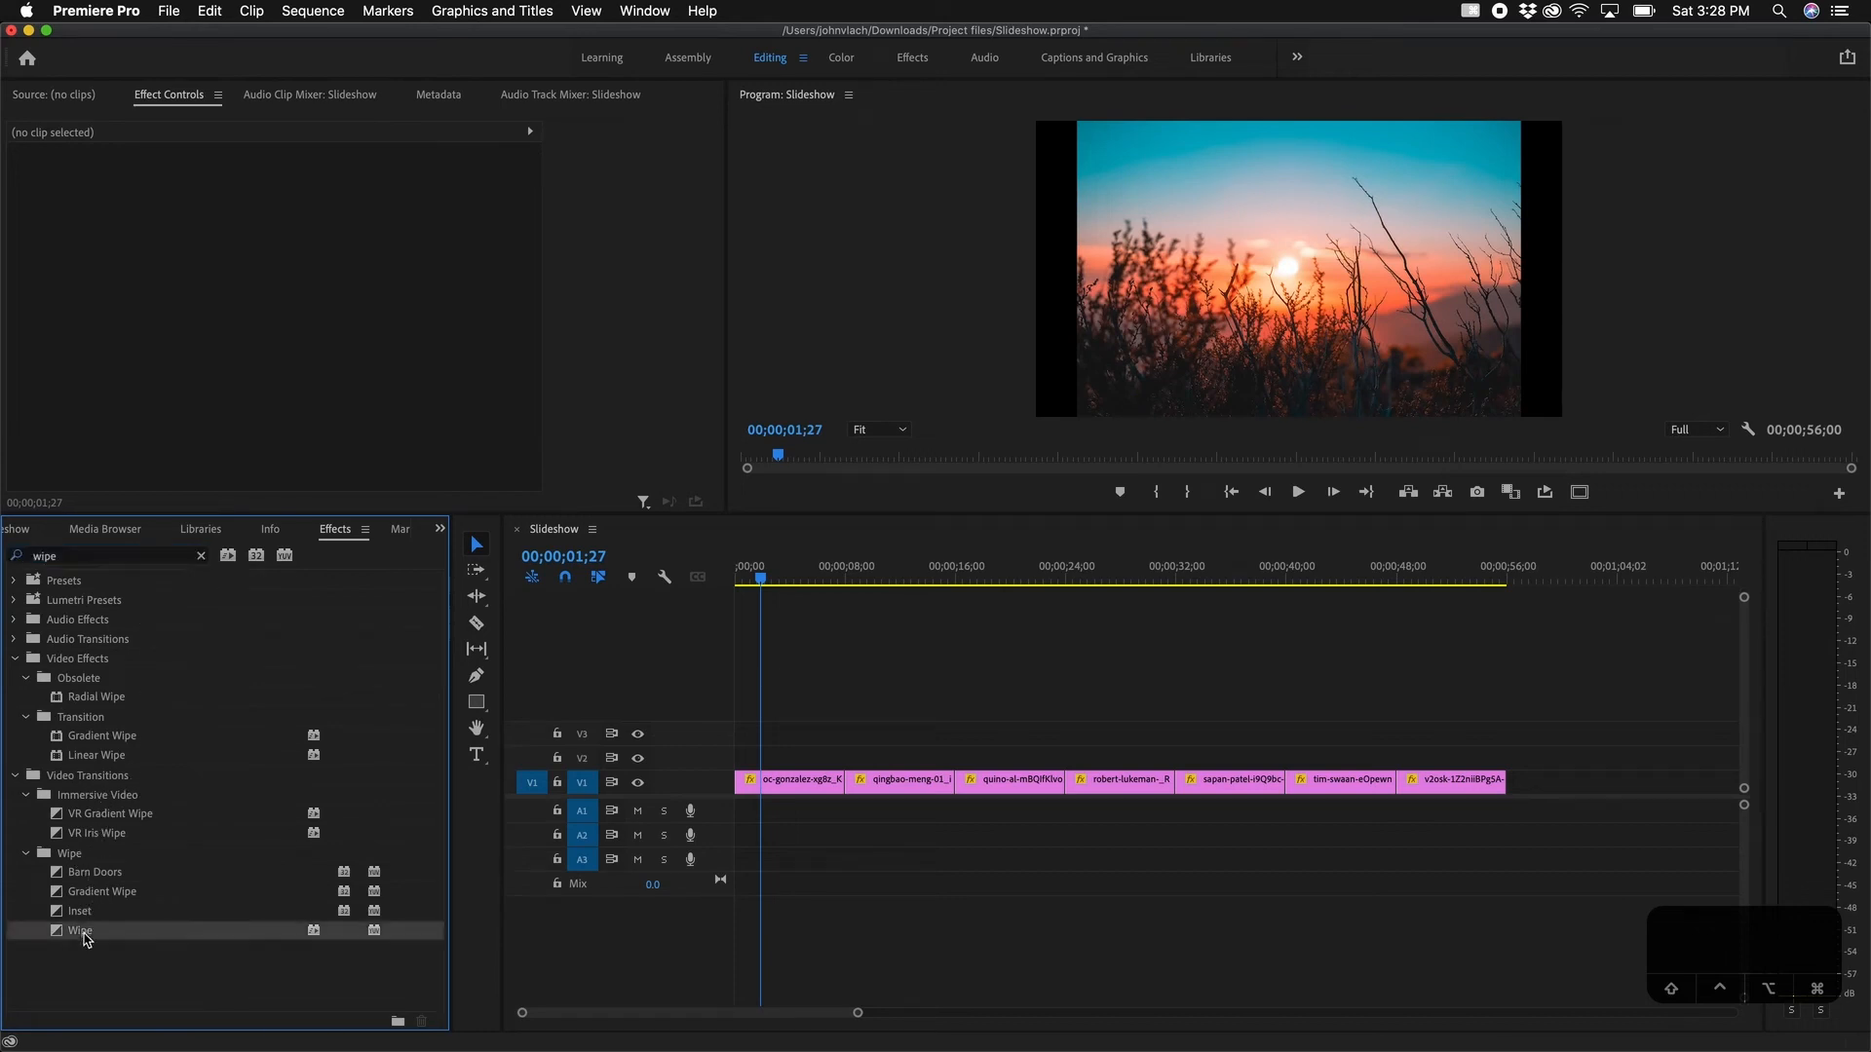
right_click(83, 935)
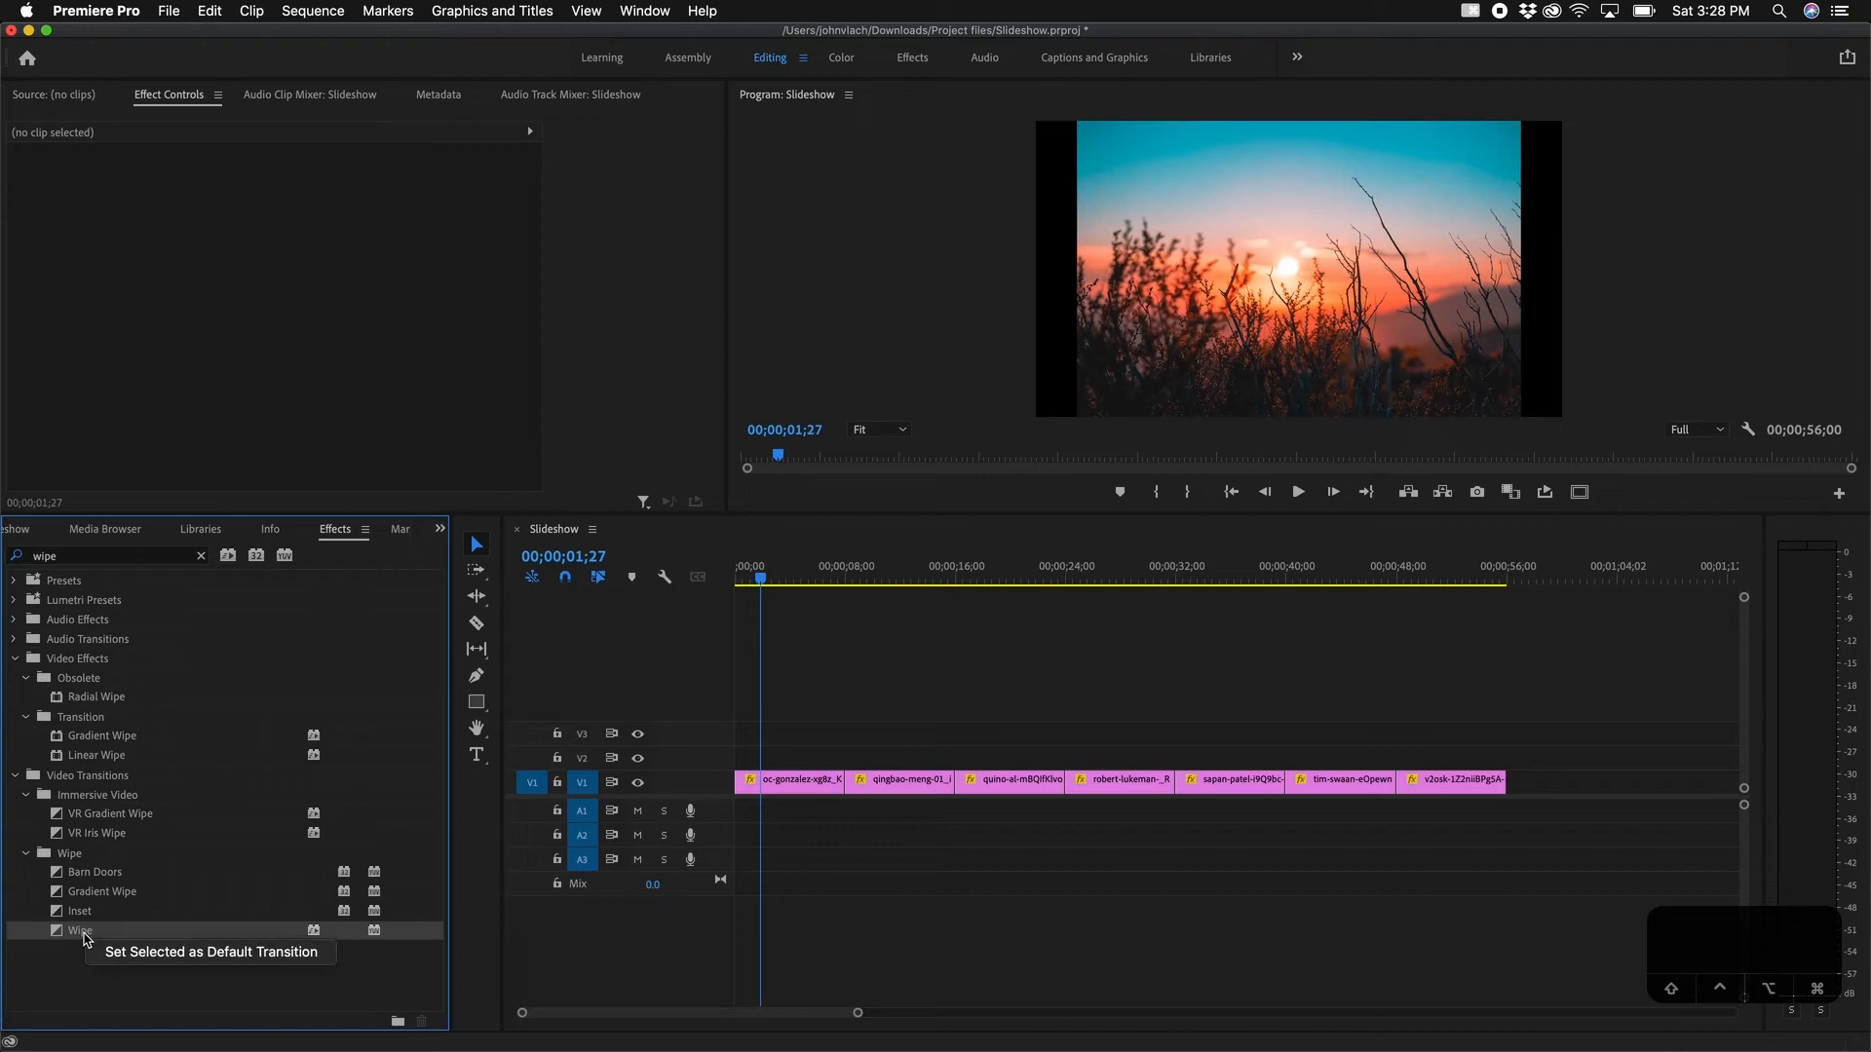
click(156, 965)
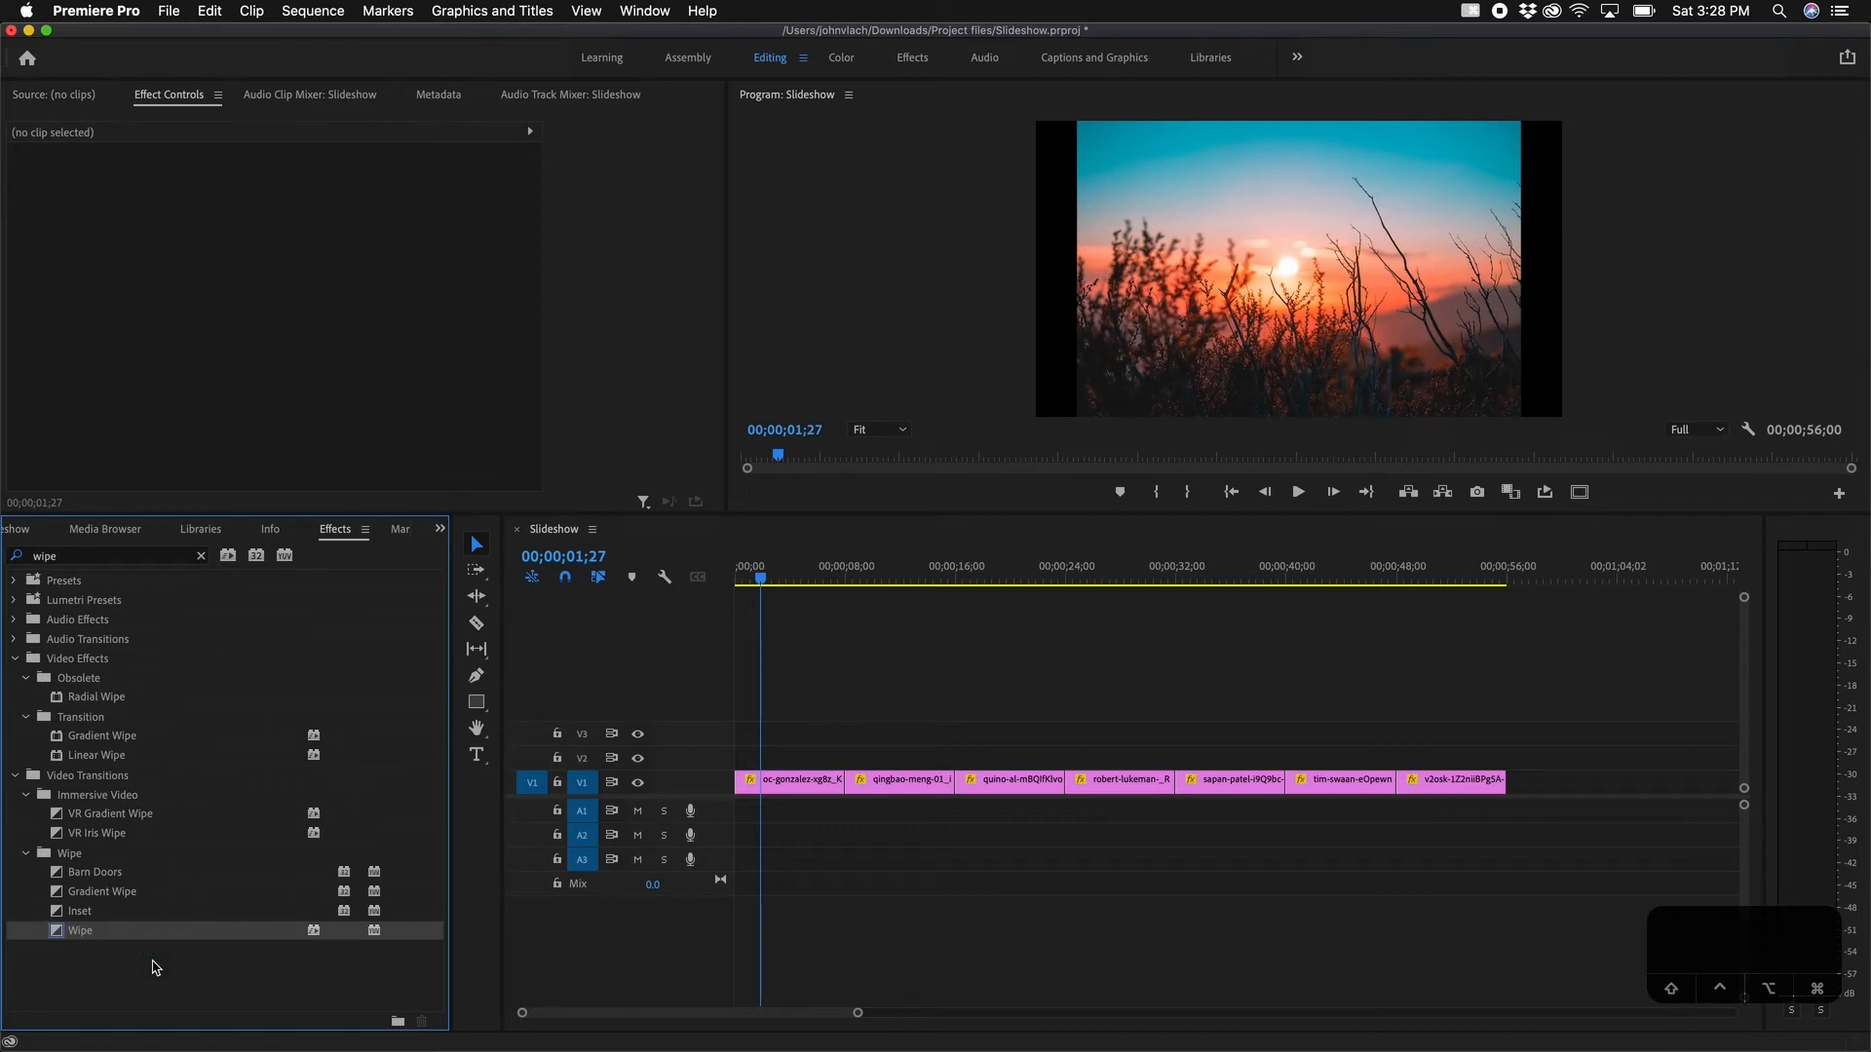
drag(1551, 713, 769, 870)
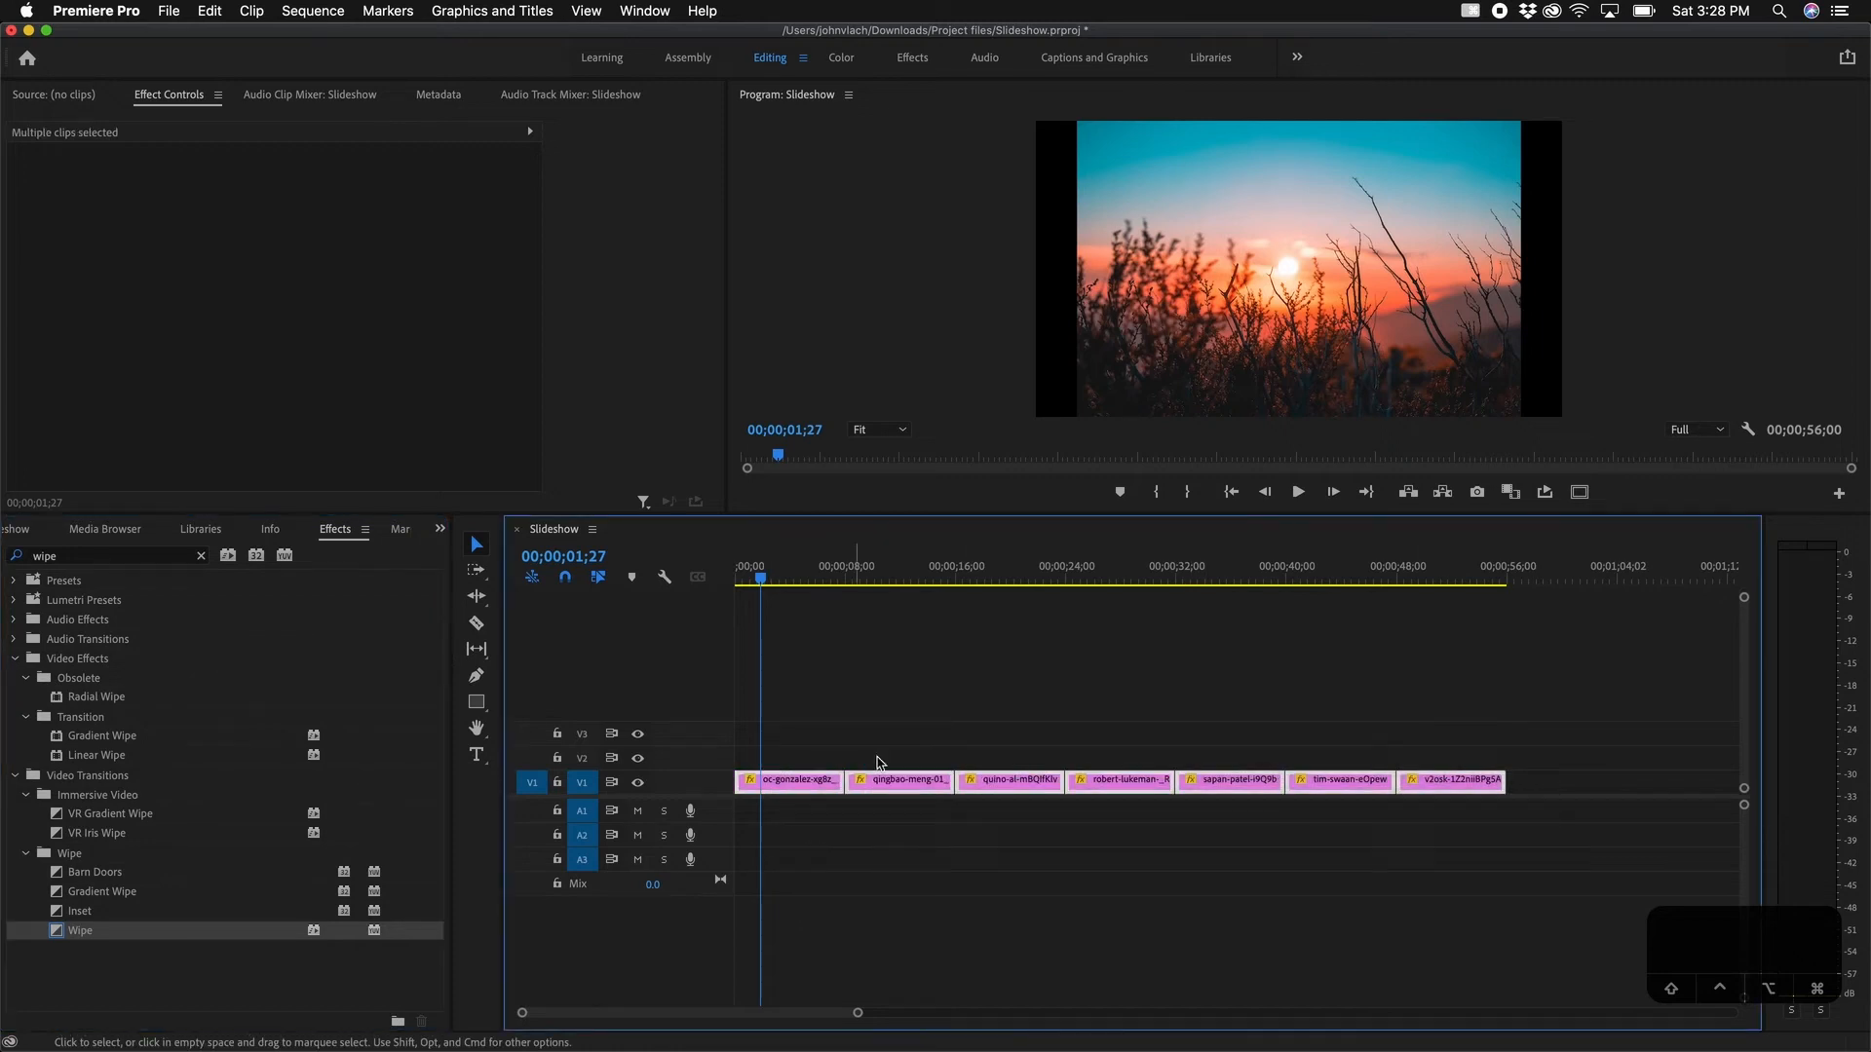
Step: Apply Wipe transitions at every photo cut and play back the 56-second slideshow
key(shift+d)
click(991, 698)
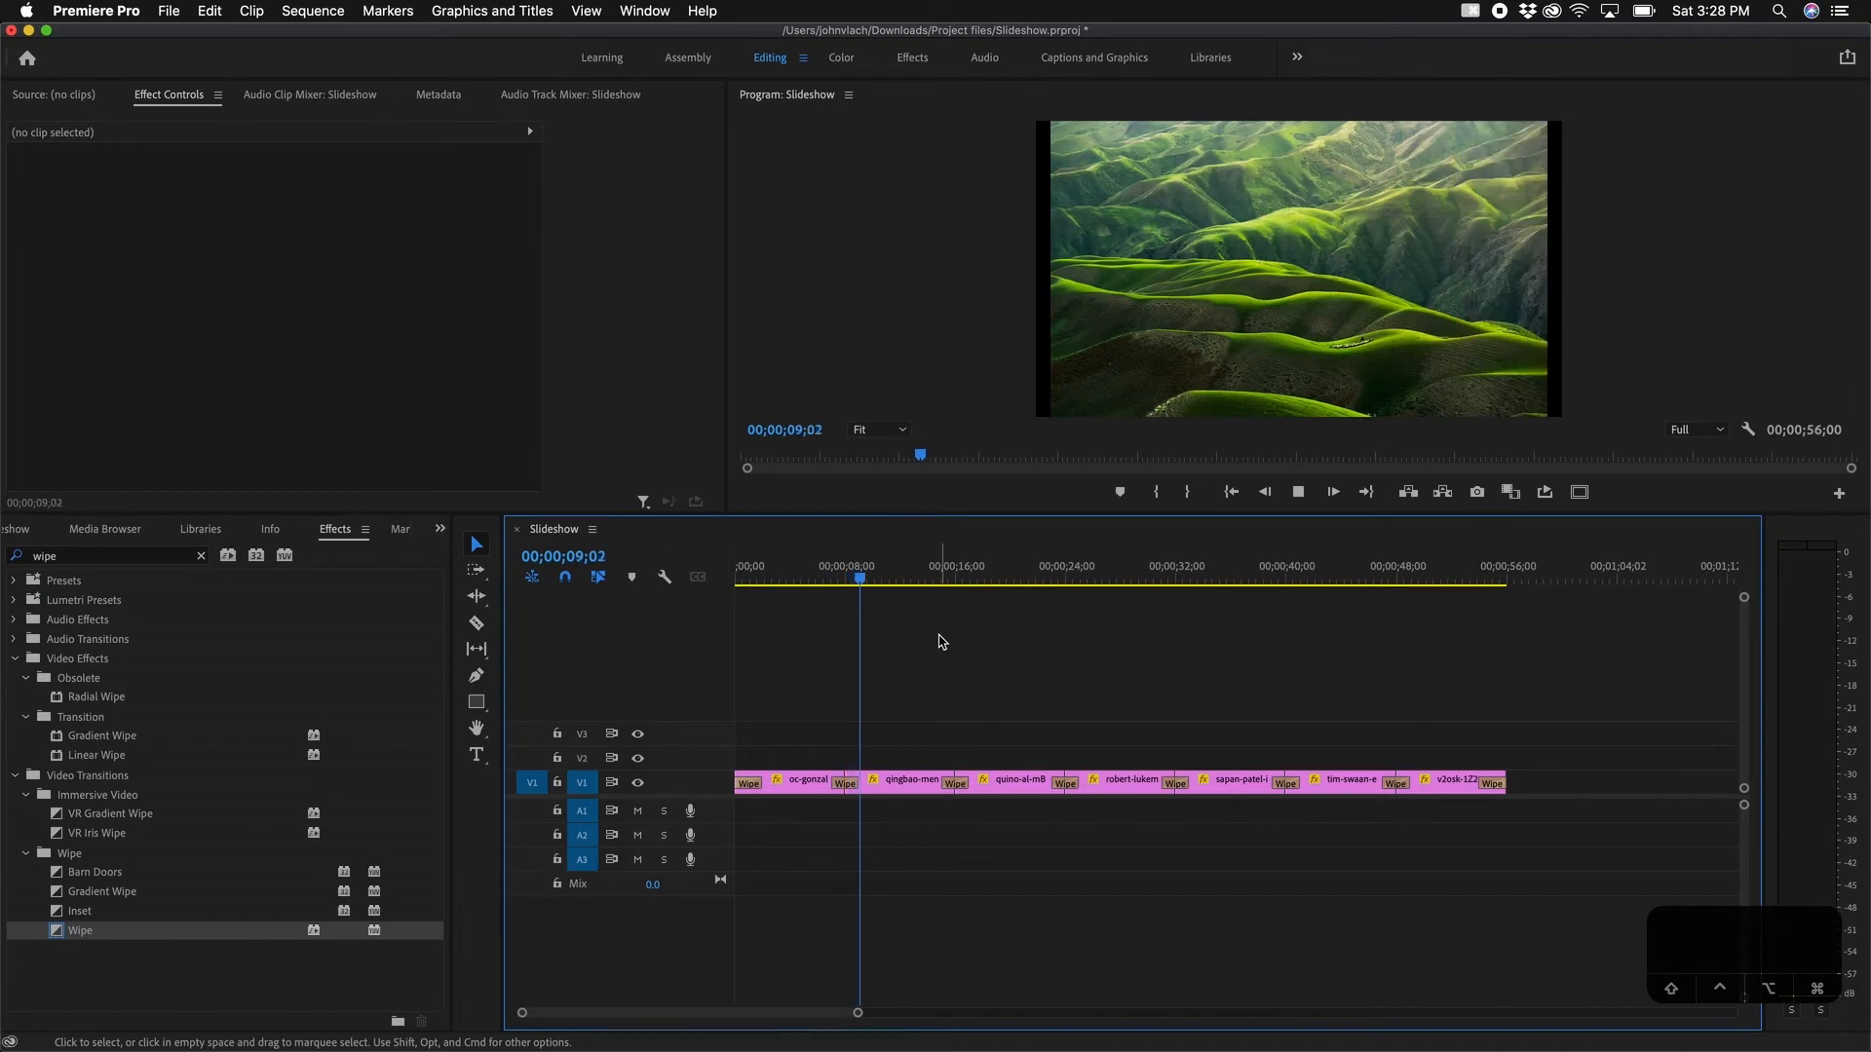
key(space)
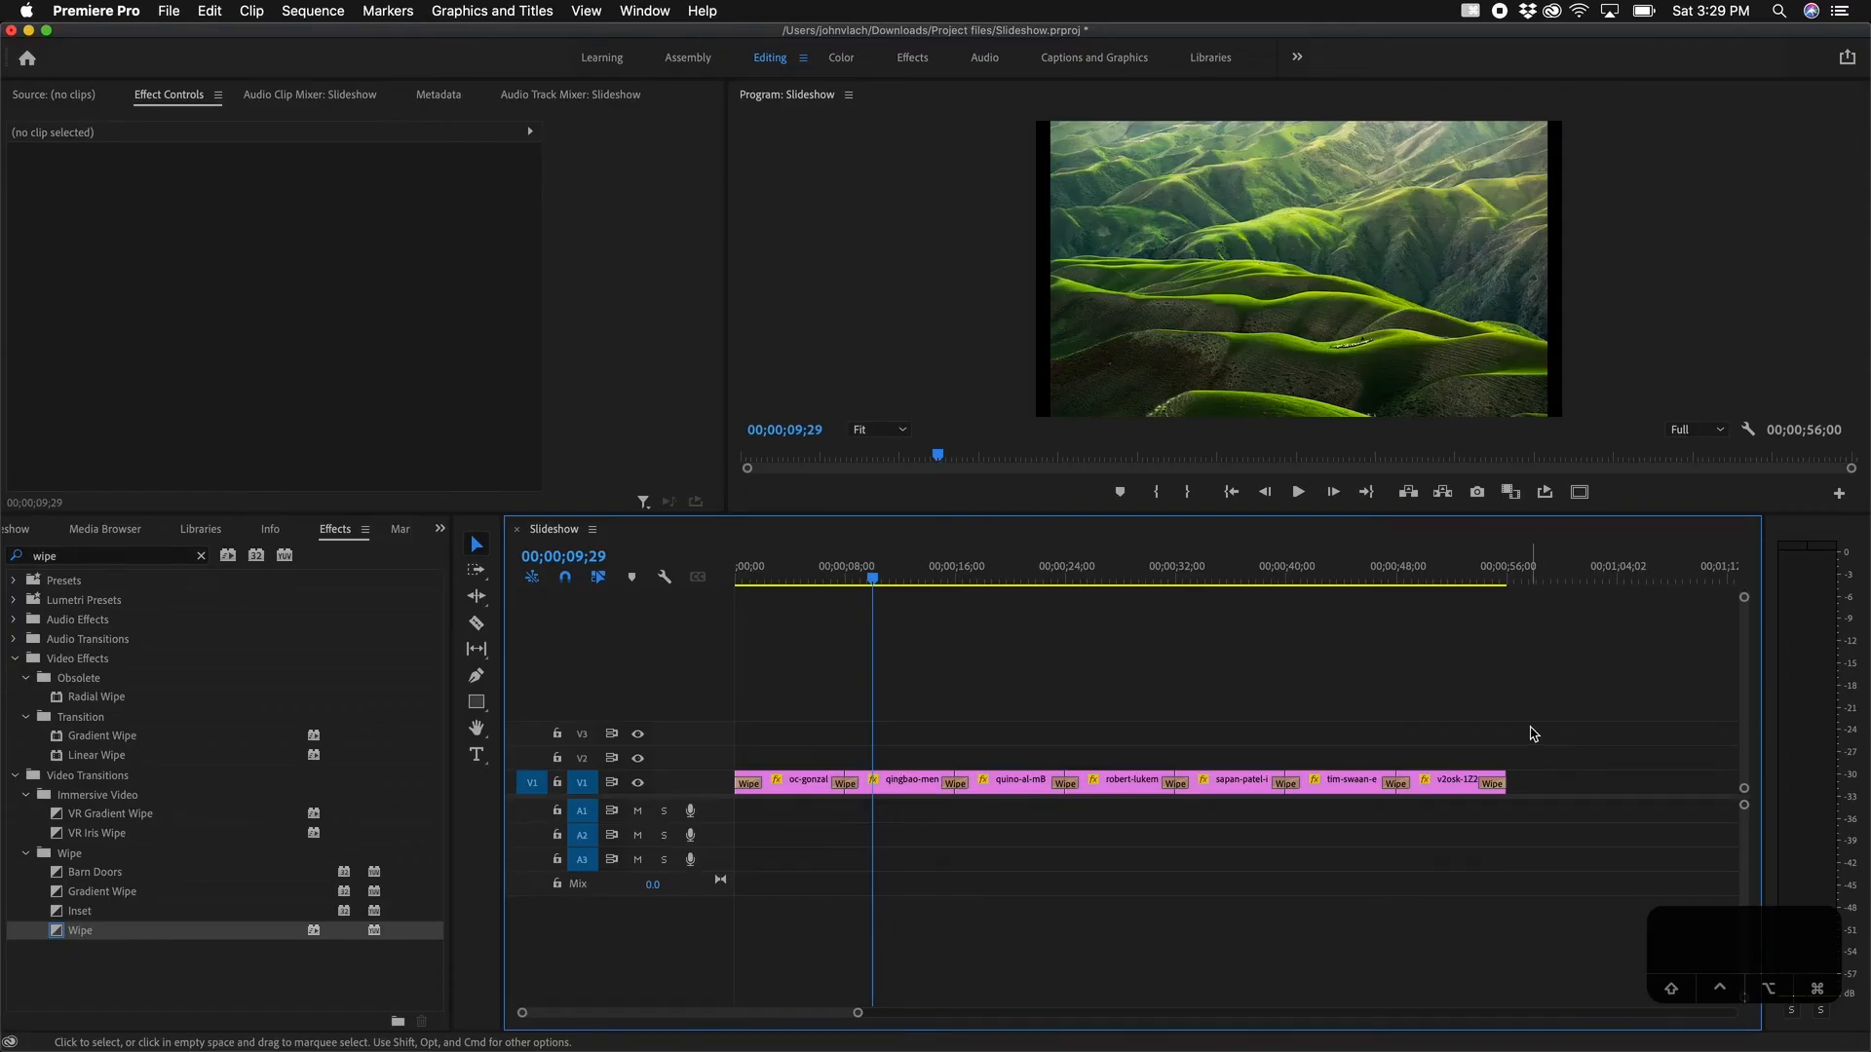
drag(1531, 730, 737, 865)
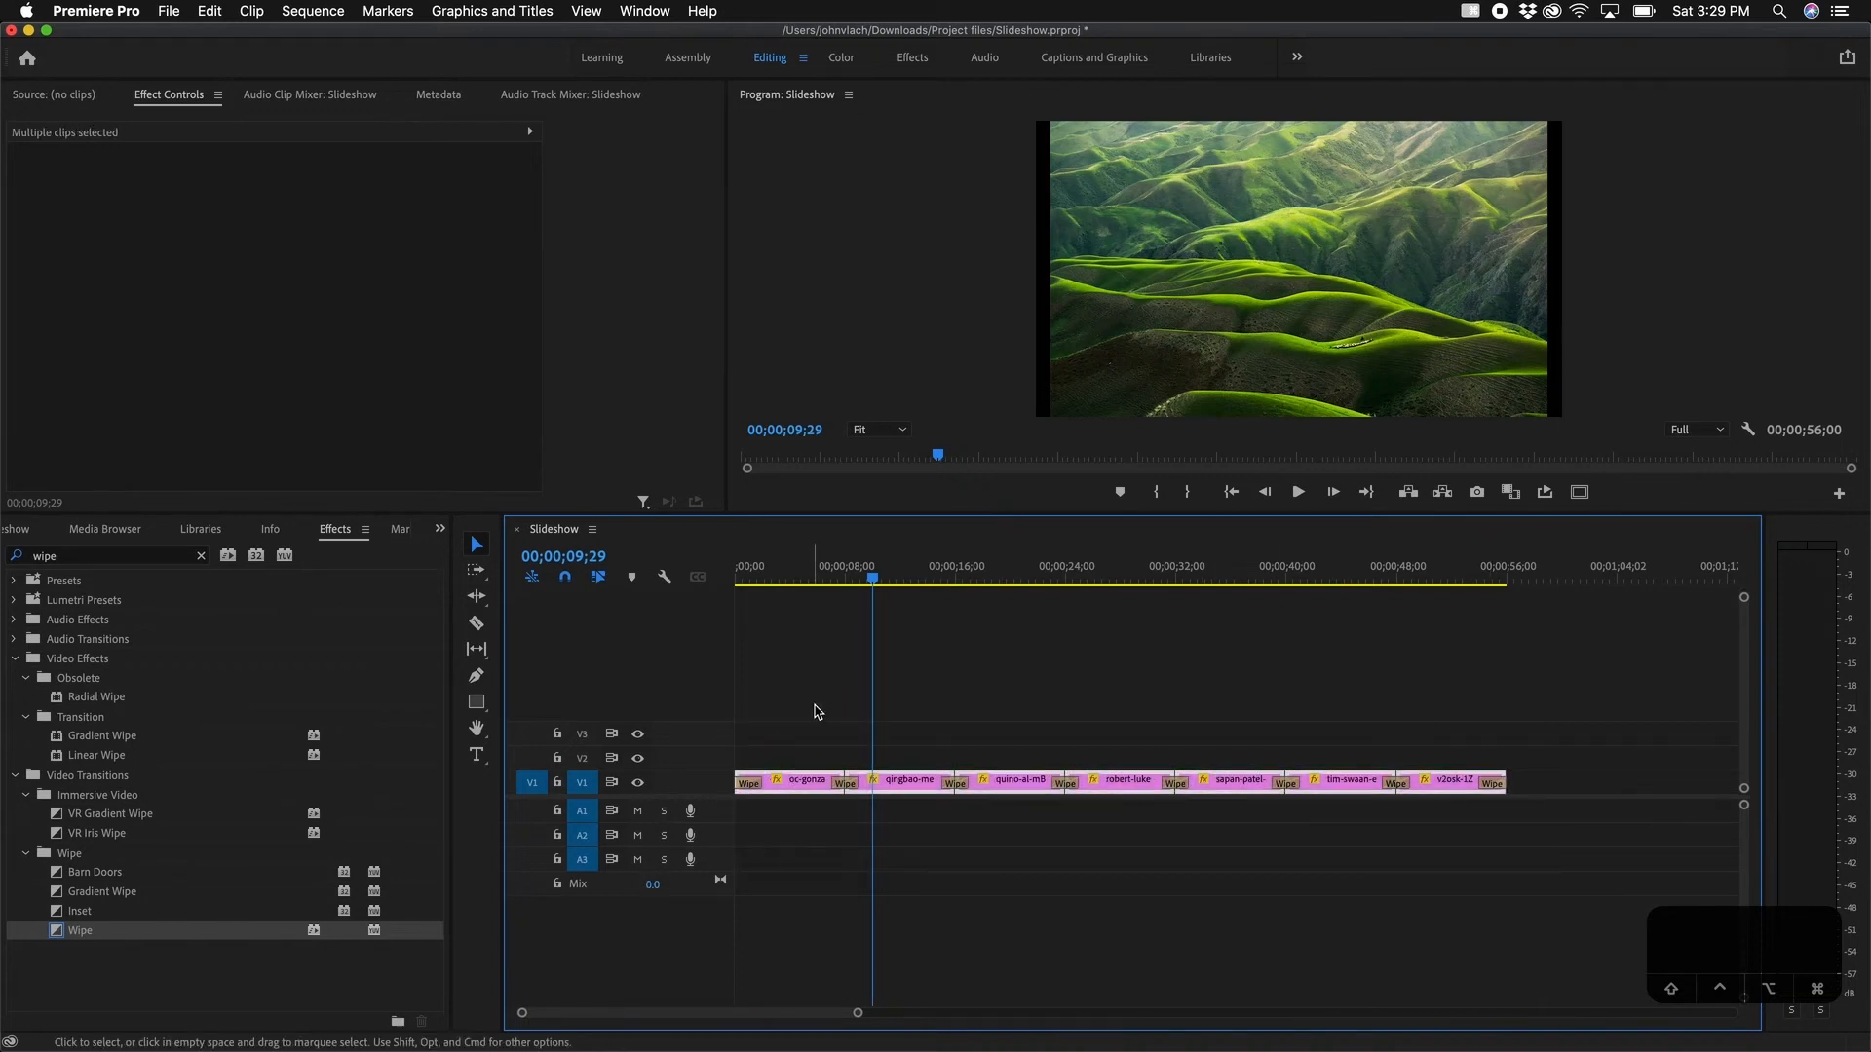
Step: Nest the photos and Wipes into a clip named 'Slideshow Nested' and inspect its contents
right_click(808, 795)
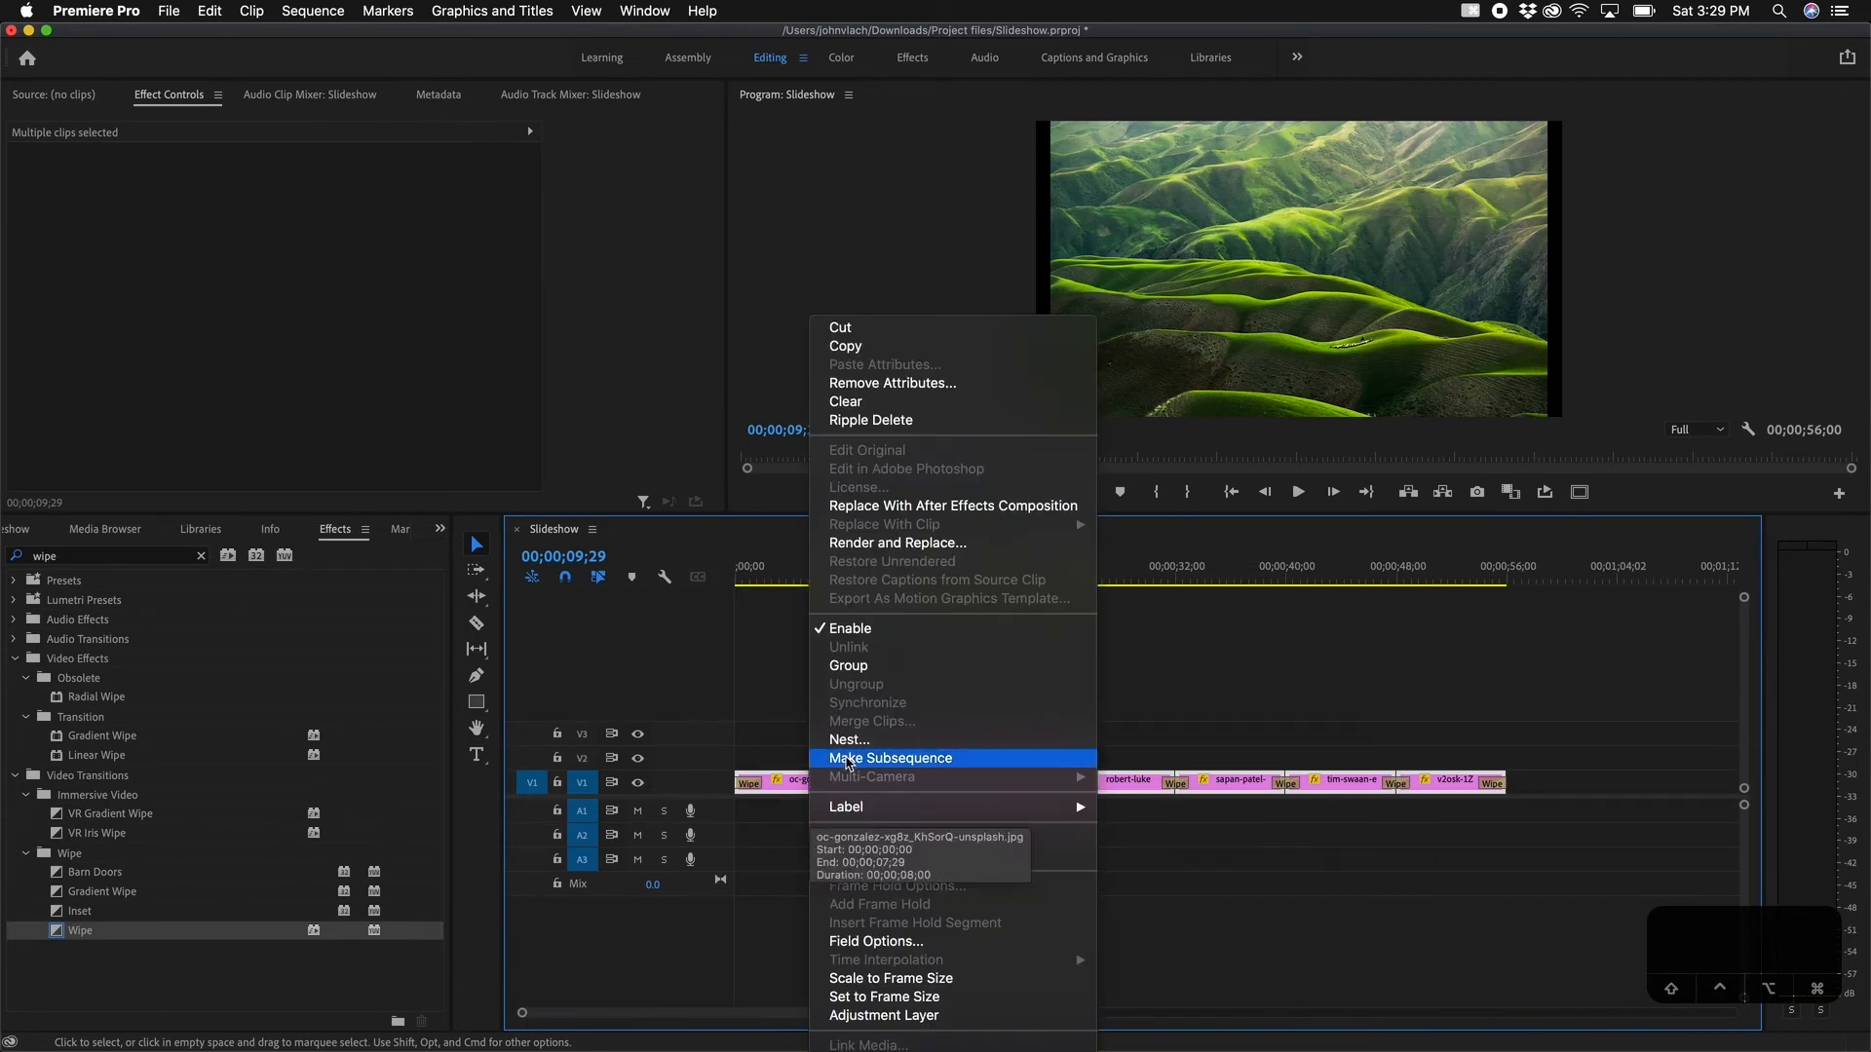
click(850, 740)
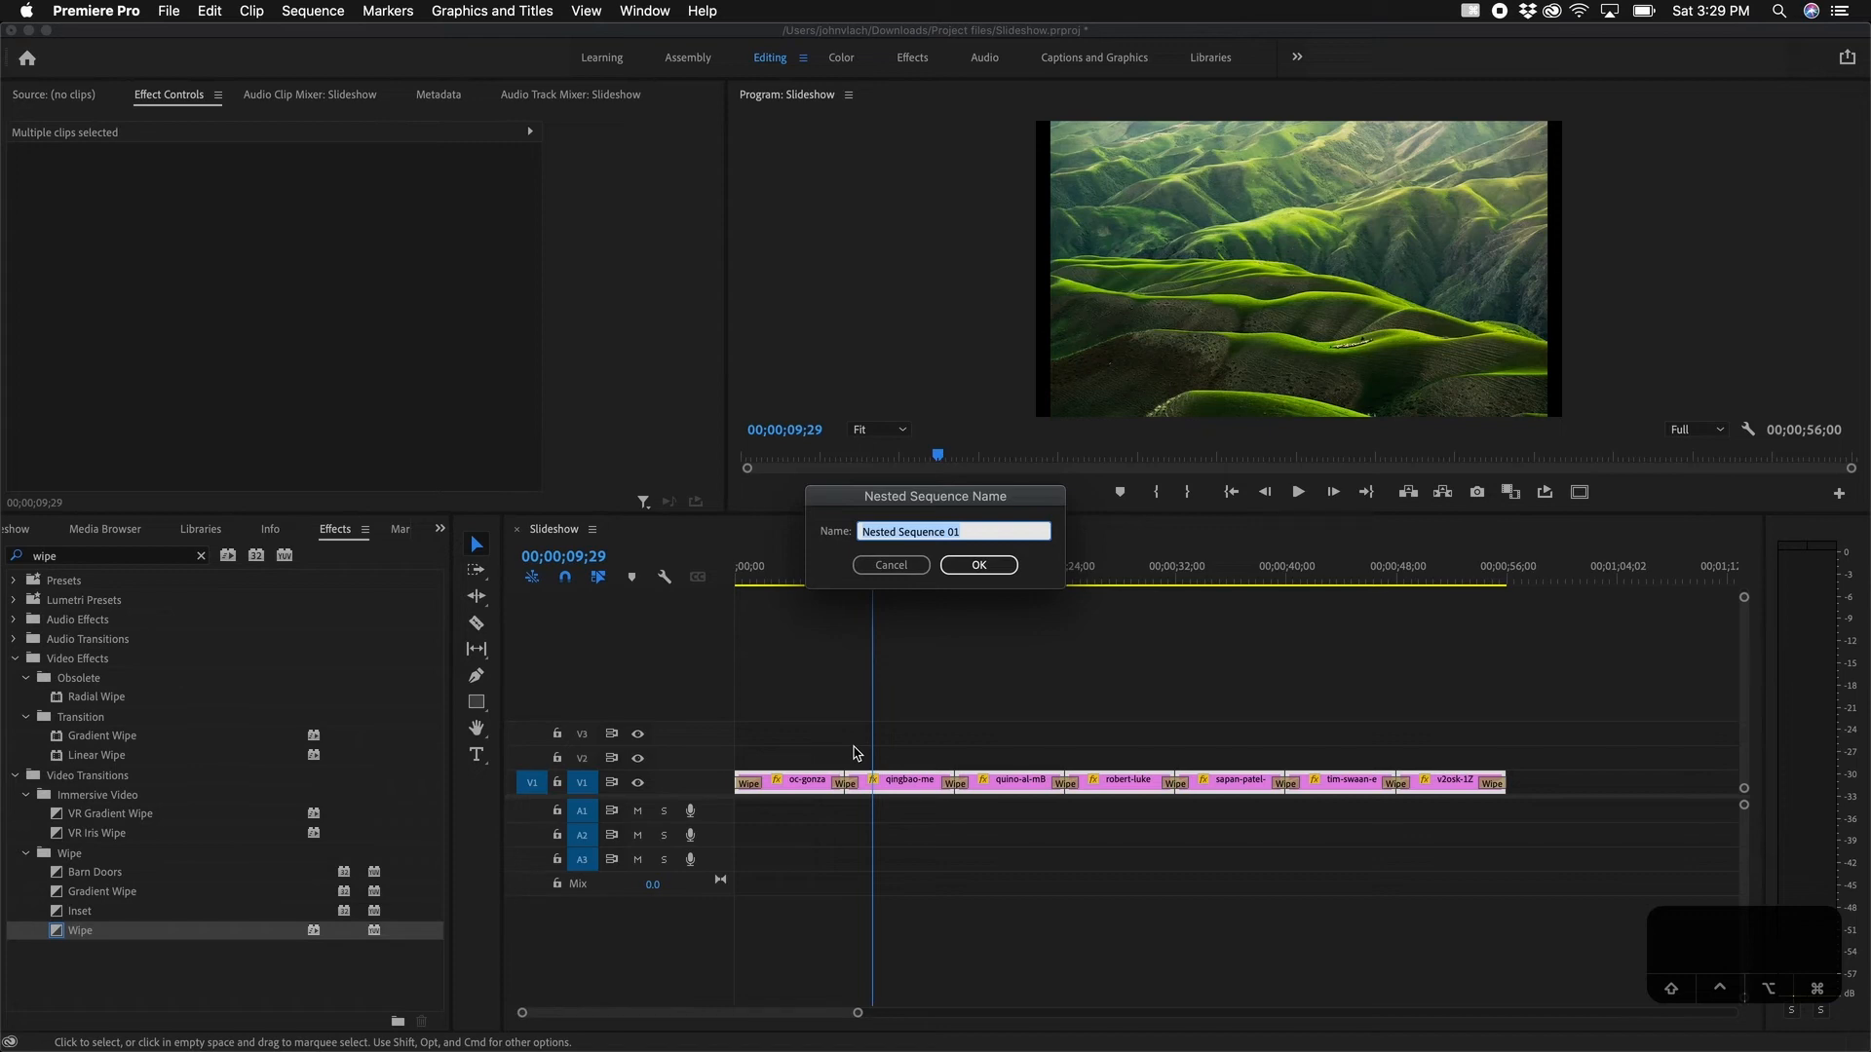
text(Slideshow Nested)
click(980, 565)
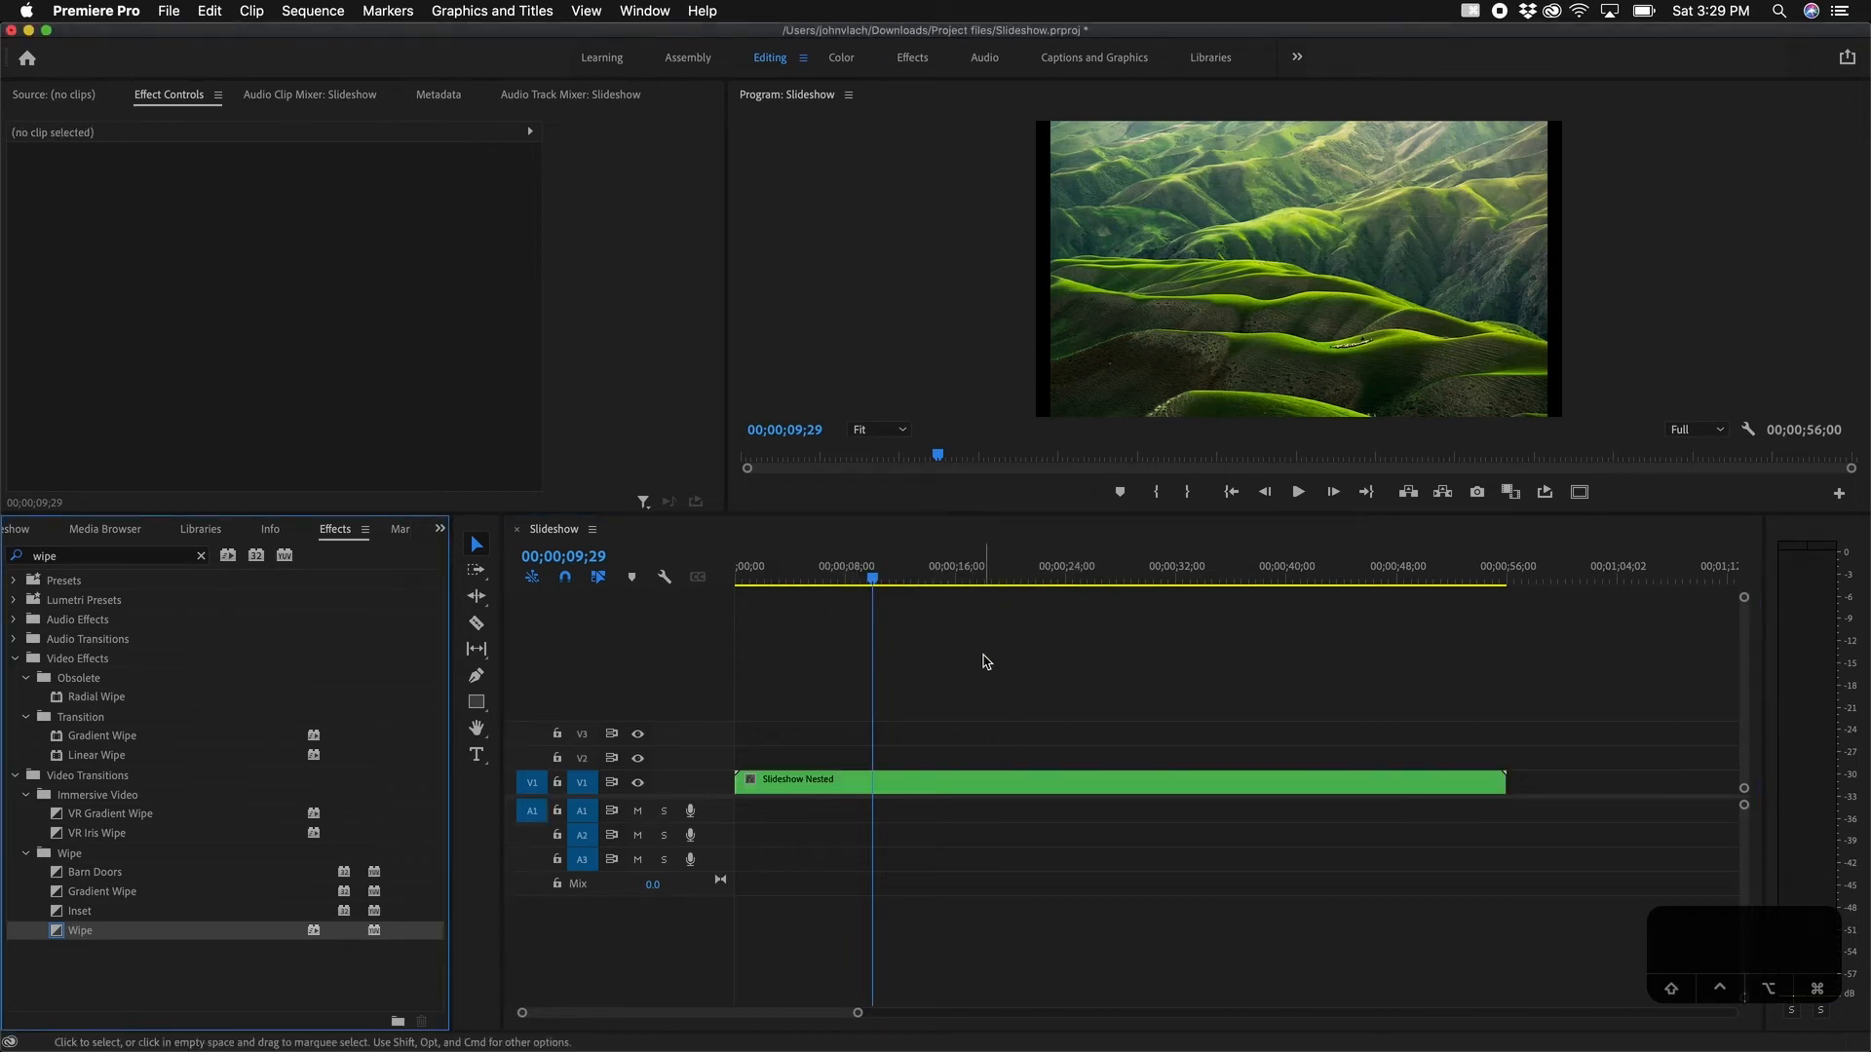
click(881, 783)
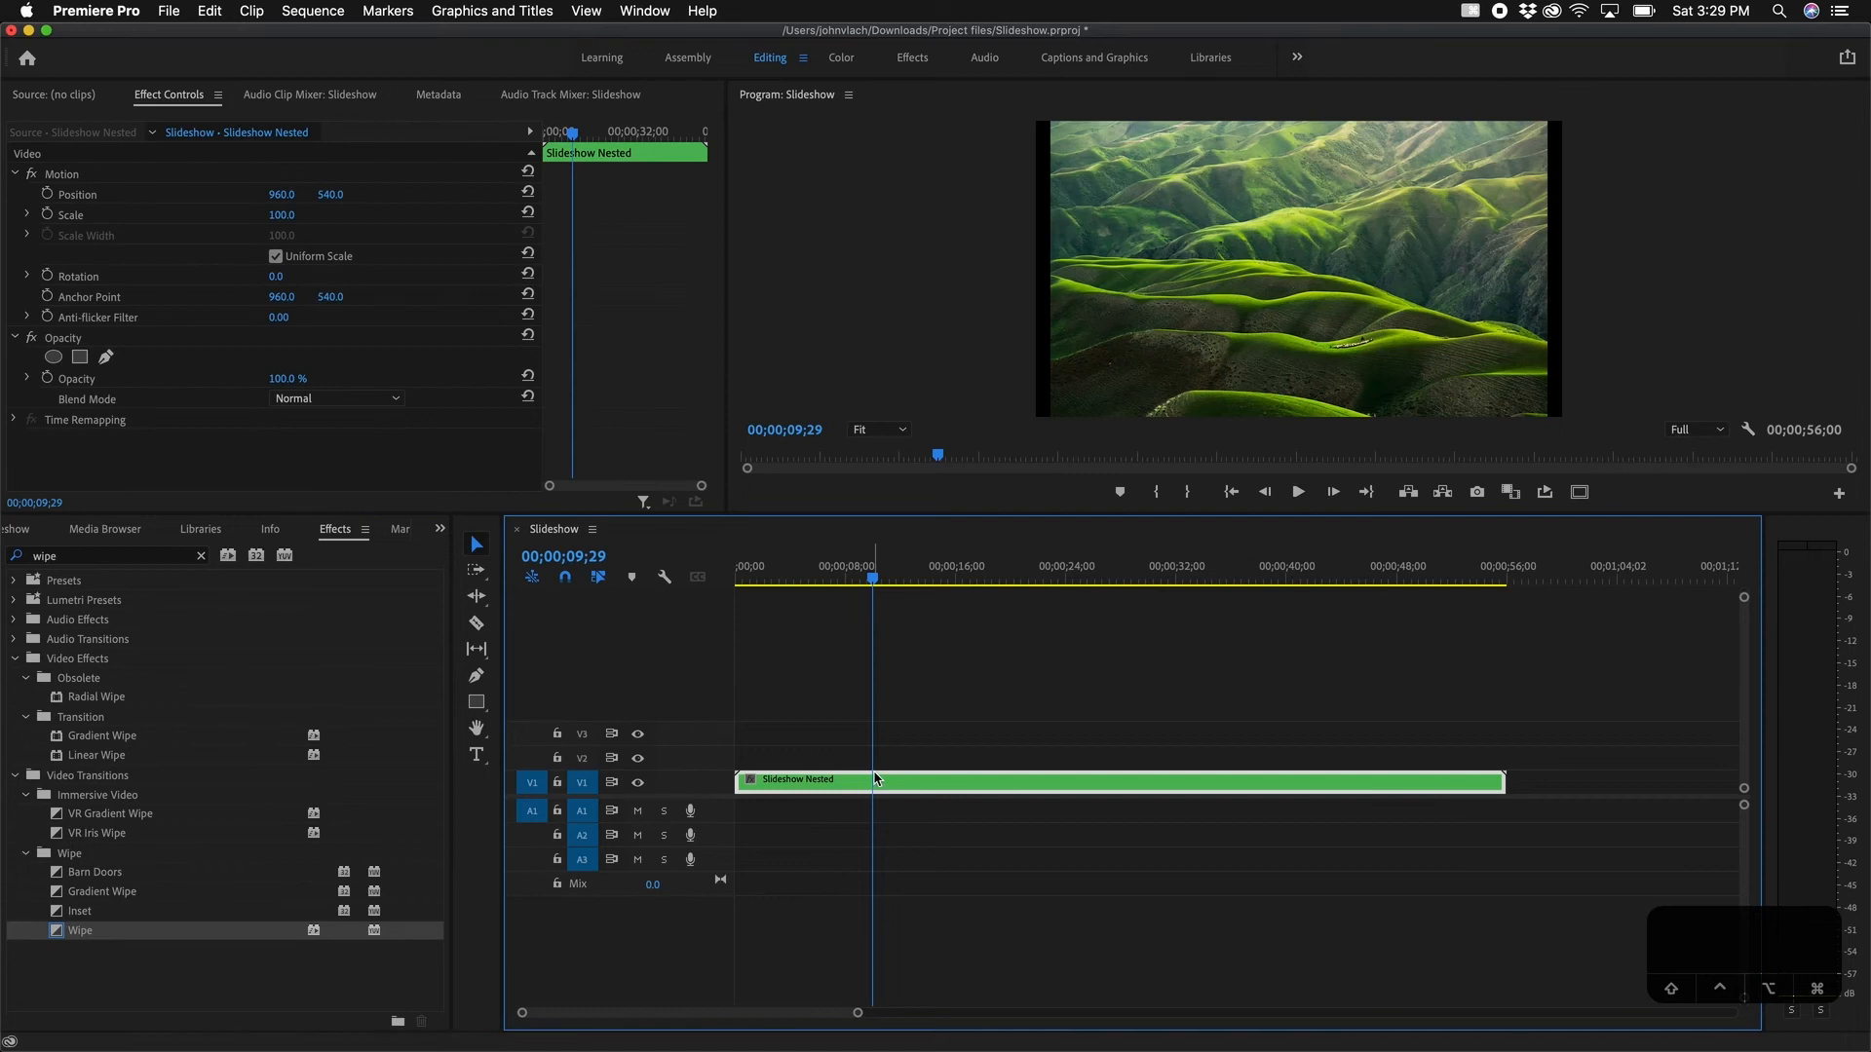
double_click(858, 787)
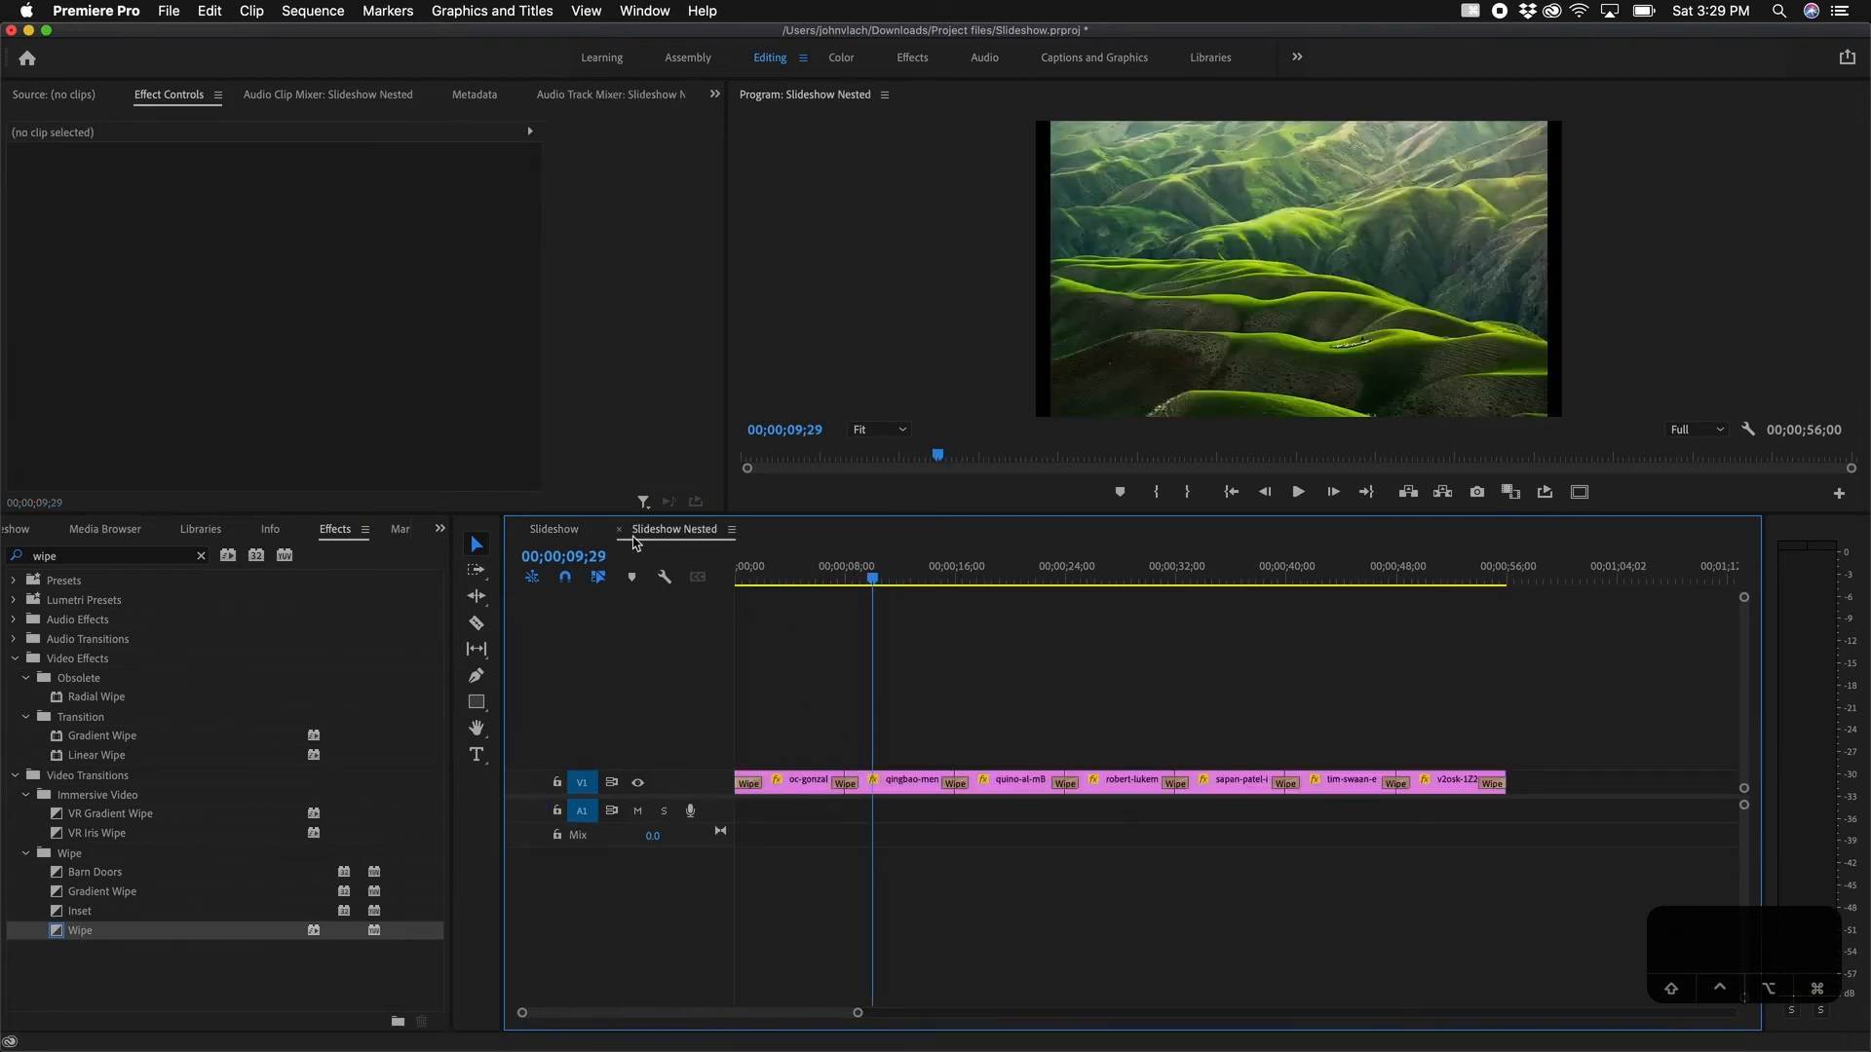
click(563, 534)
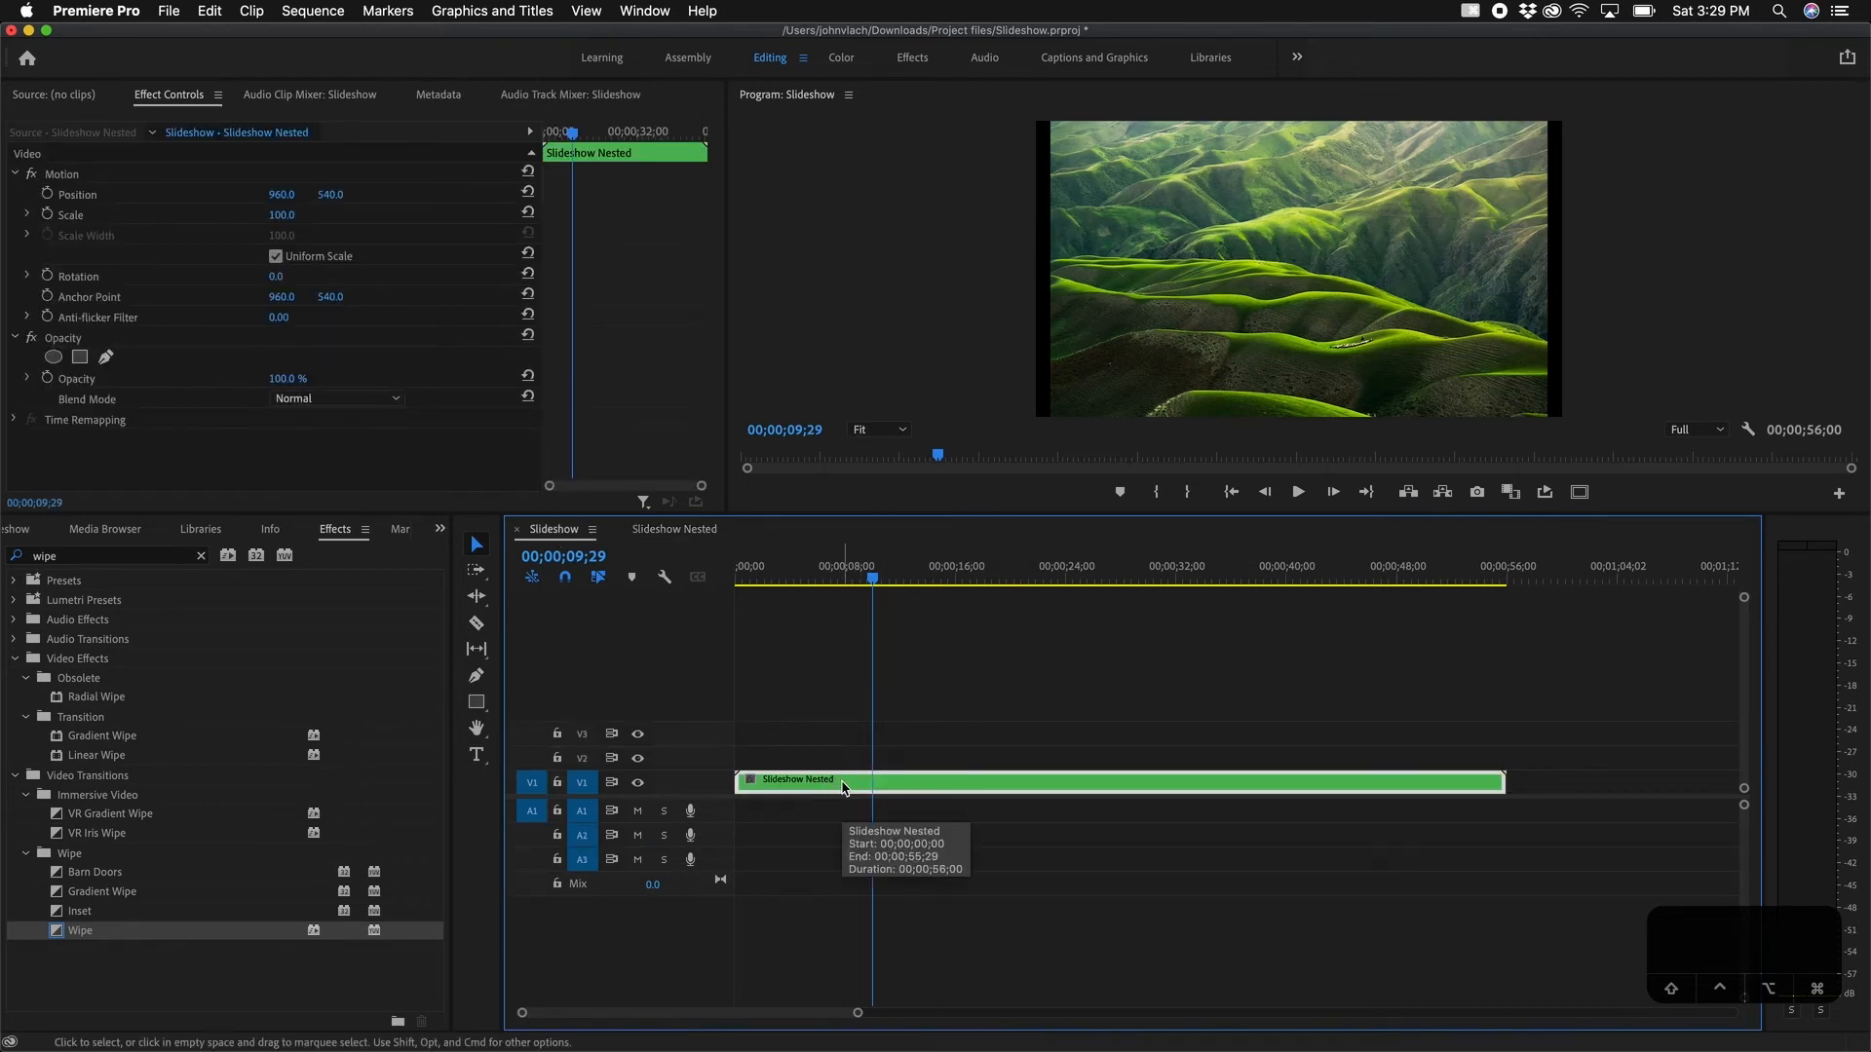
Step: Duplicate the Slideshow Nested clip from V1 onto track V3
drag(844, 787, 840, 749)
click(822, 684)
click(826, 736)
click(830, 787)
click(824, 735)
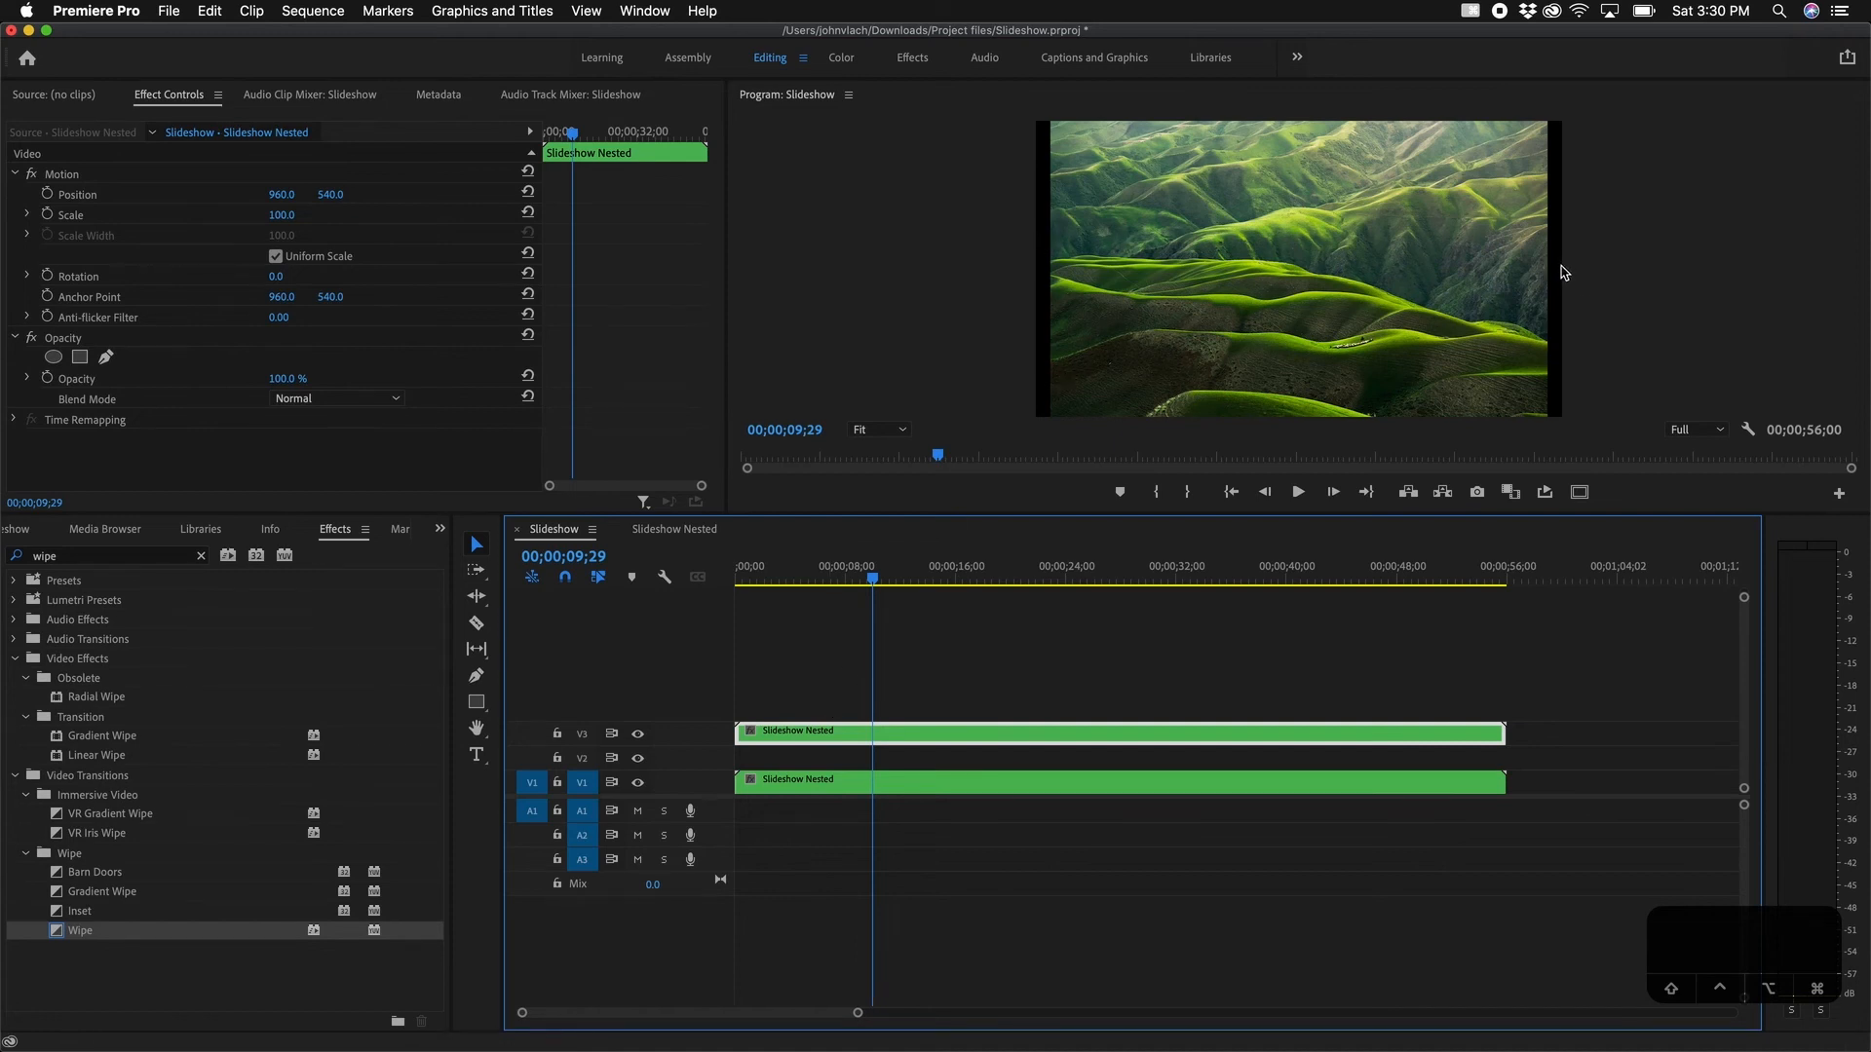
Step: Scale the V1 Slideshow Nested copy up to 142
click(801, 781)
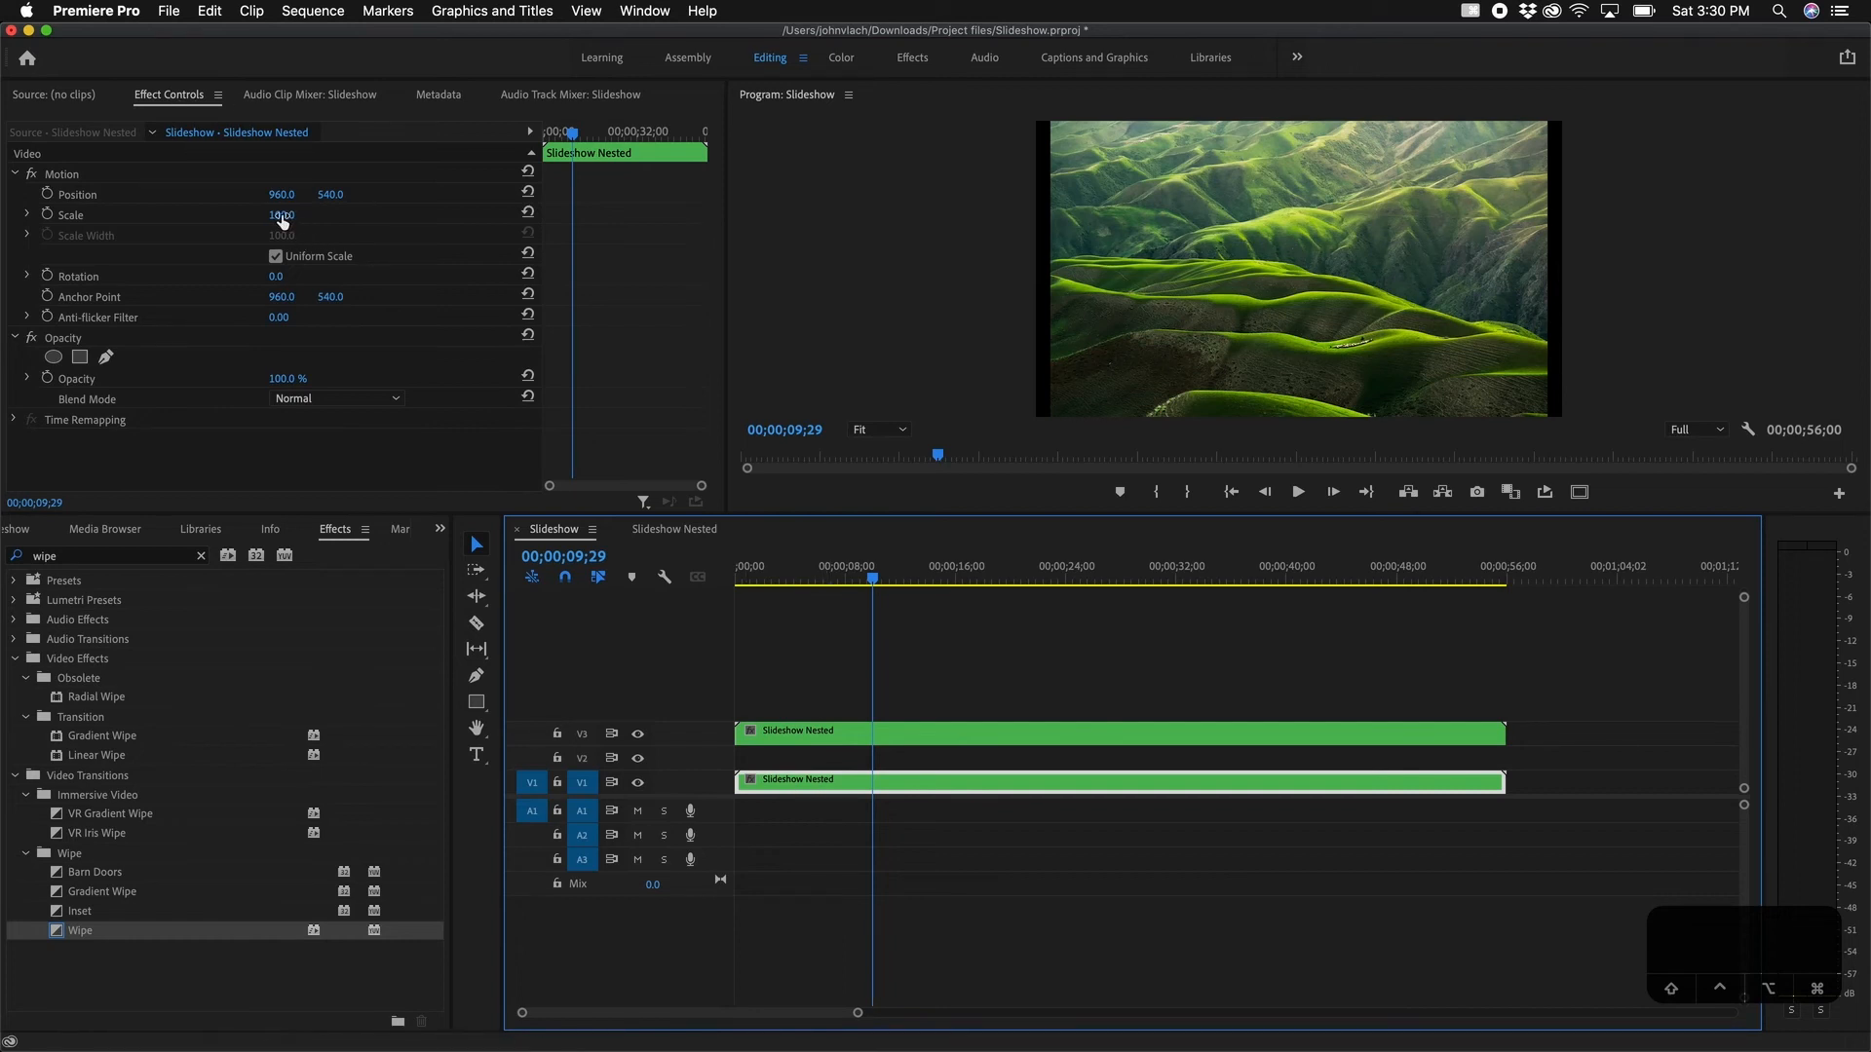
drag(287, 217, 328, 216)
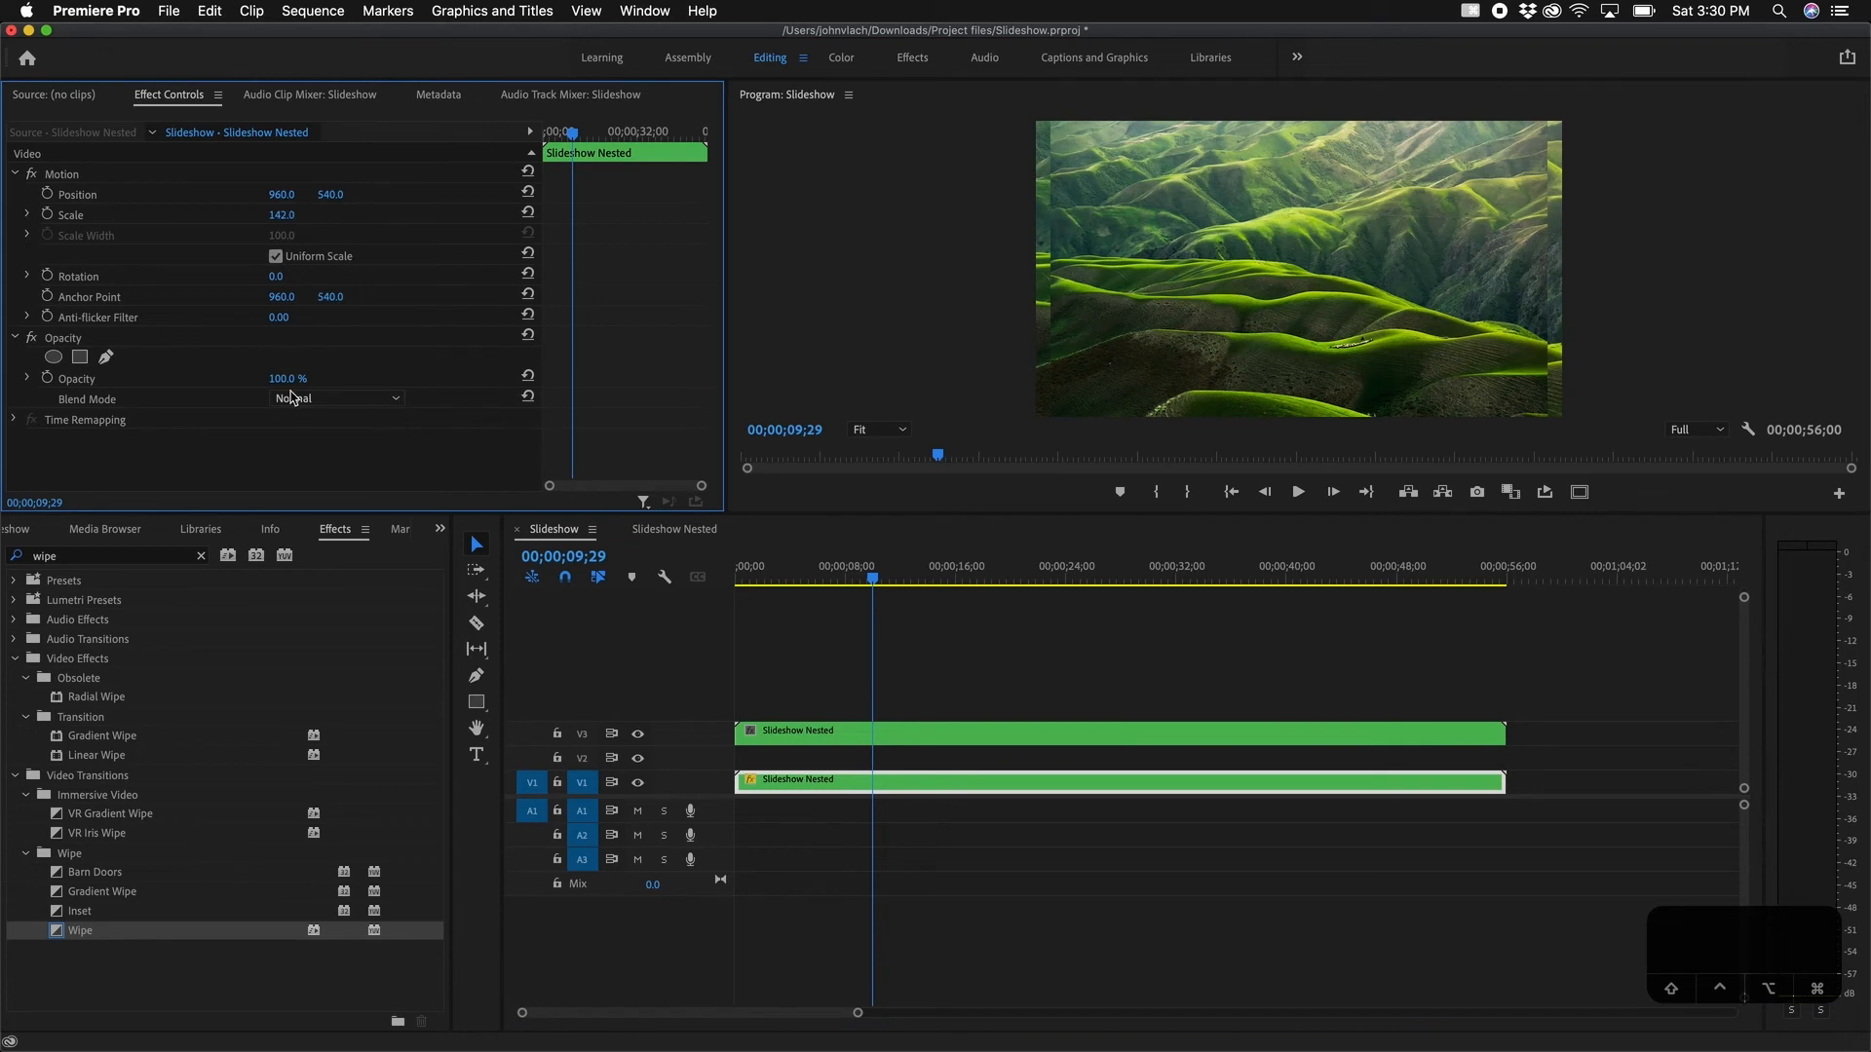
click(202, 558)
Step: Apply Gaussian Blur to the V1 Slideshow Nested copy with Blurriness 300
text(blur)
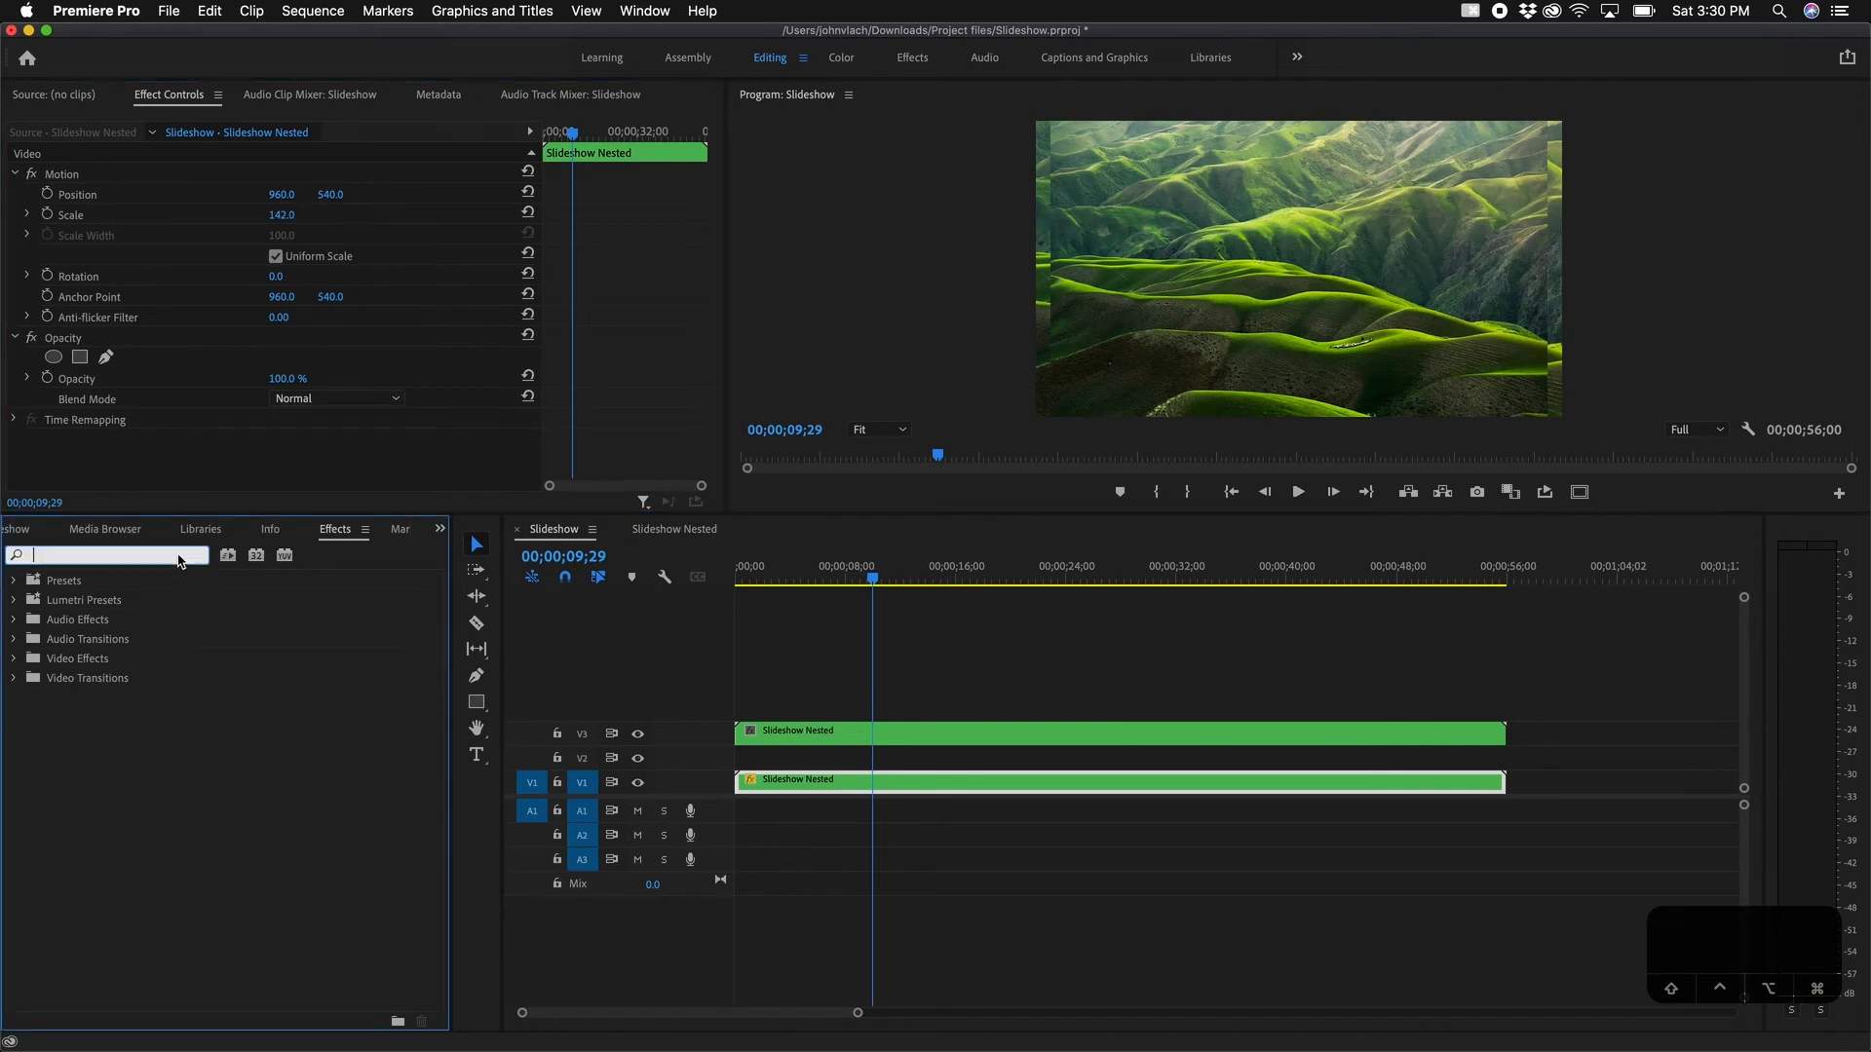
drag(100, 794, 889, 783)
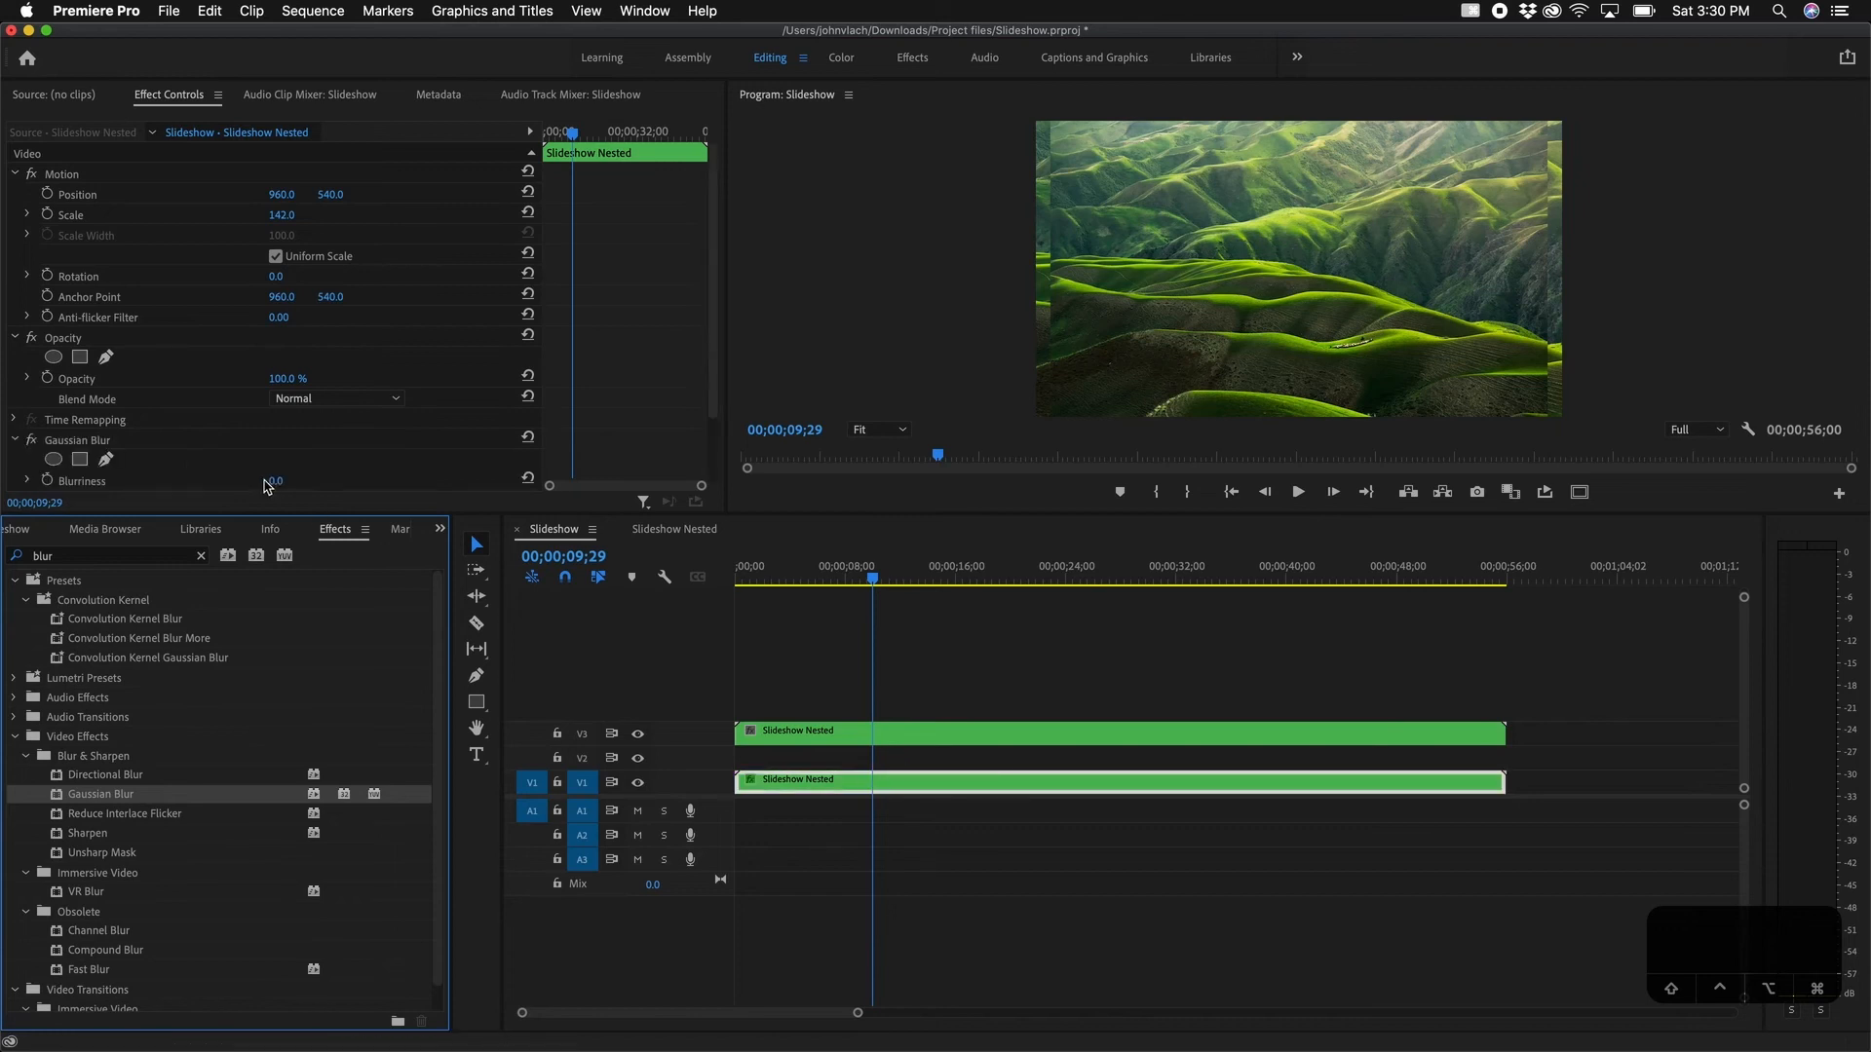
scroll(268, 486, down, 3)
click(296, 393)
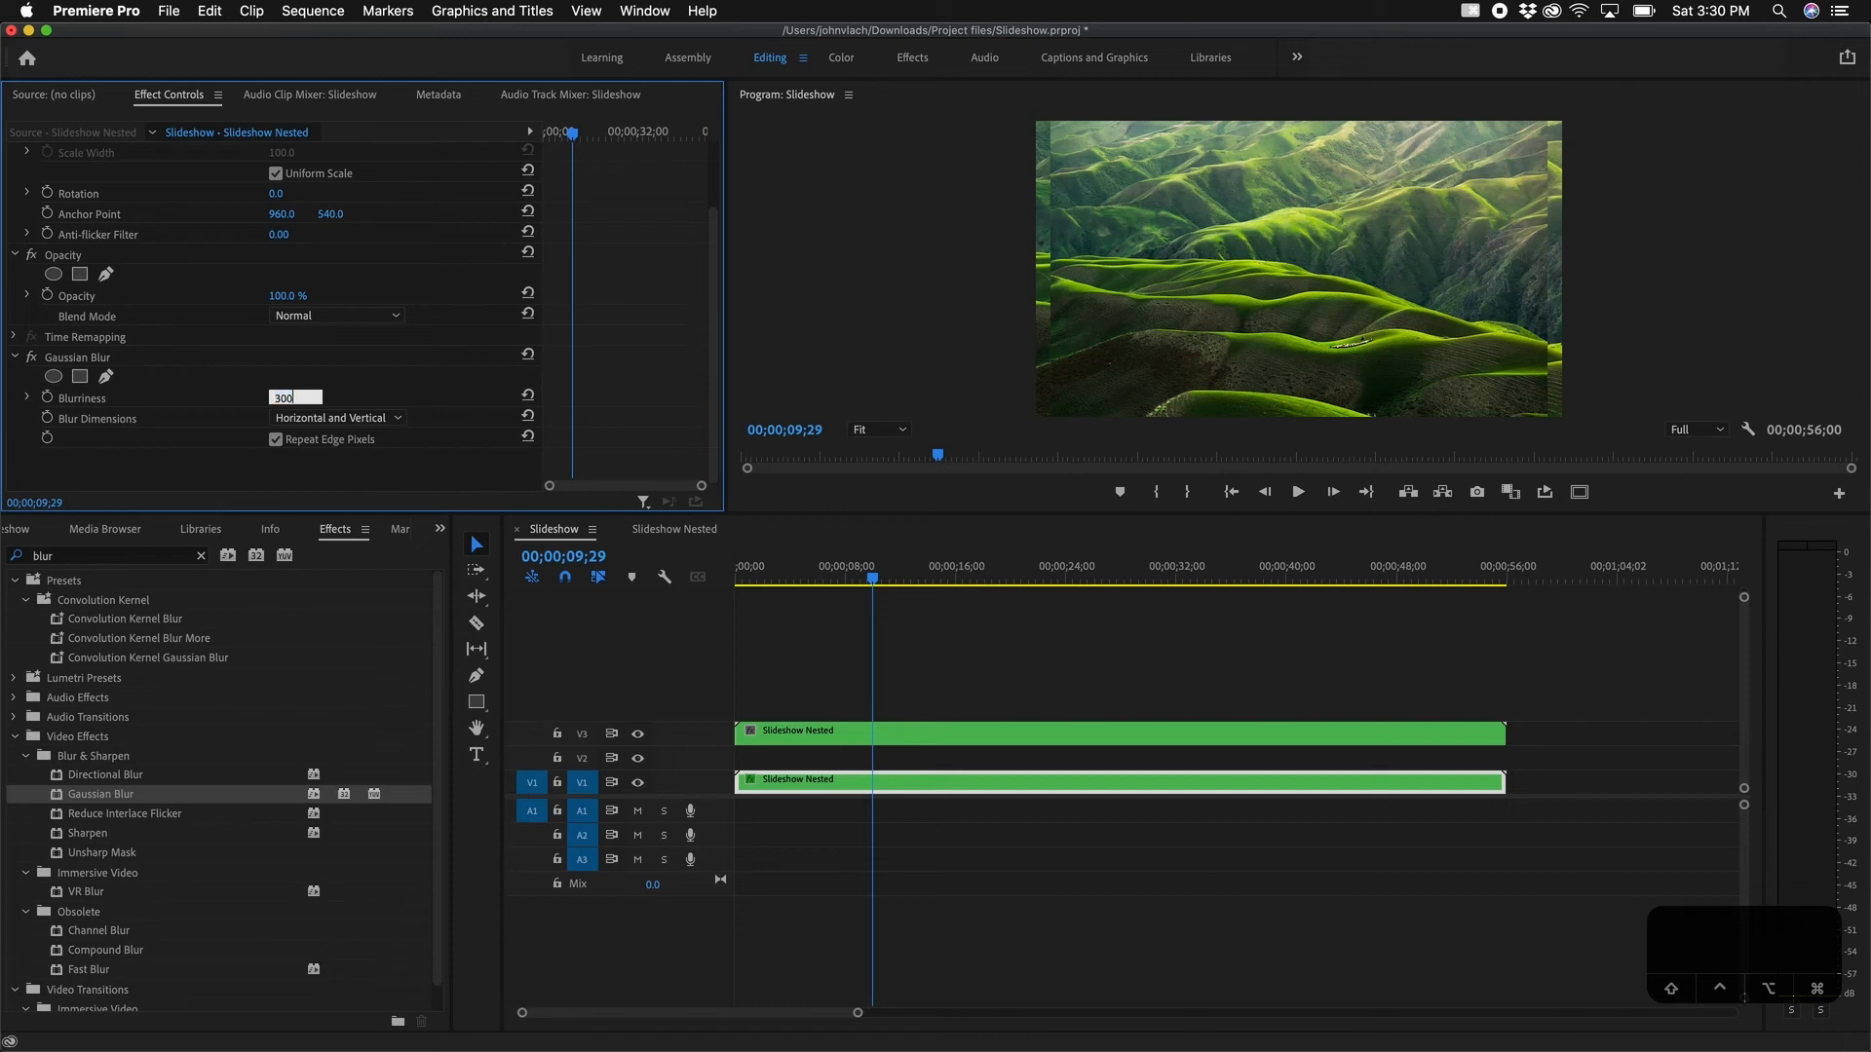
key(Return)
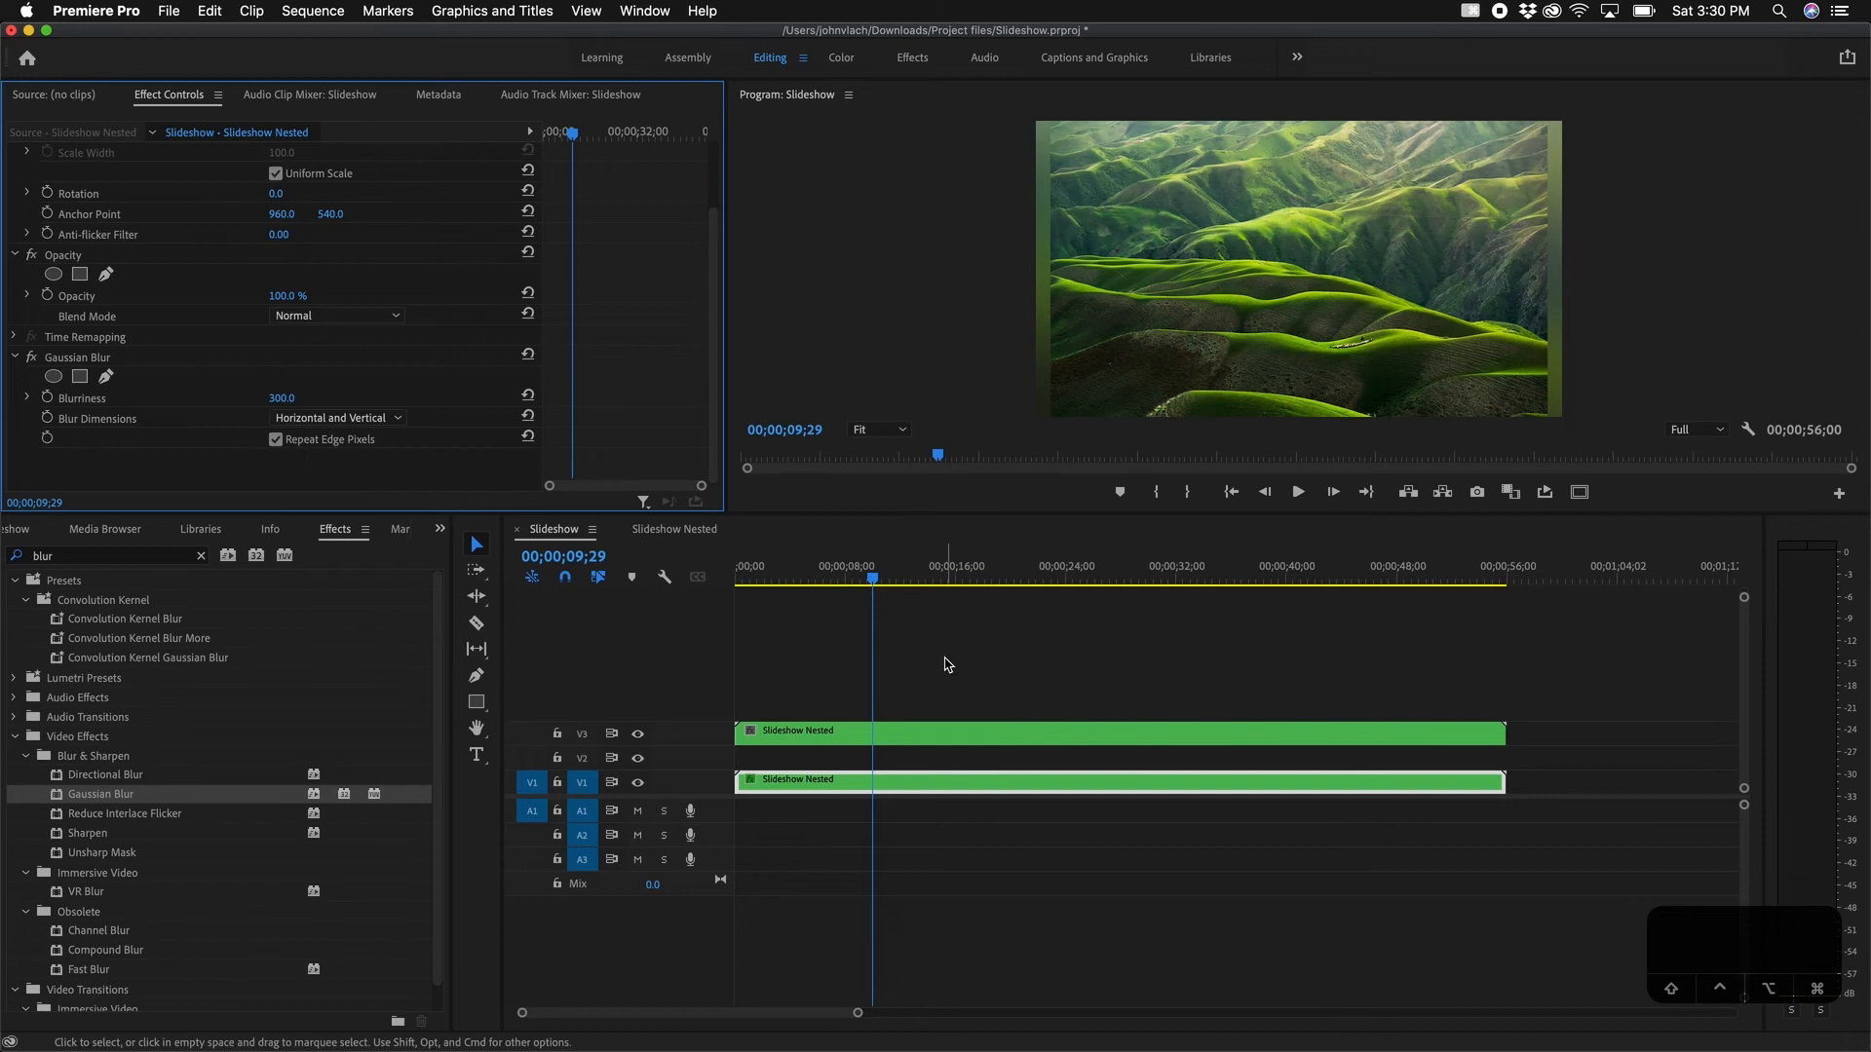
key(shift+1)
click(835, 784)
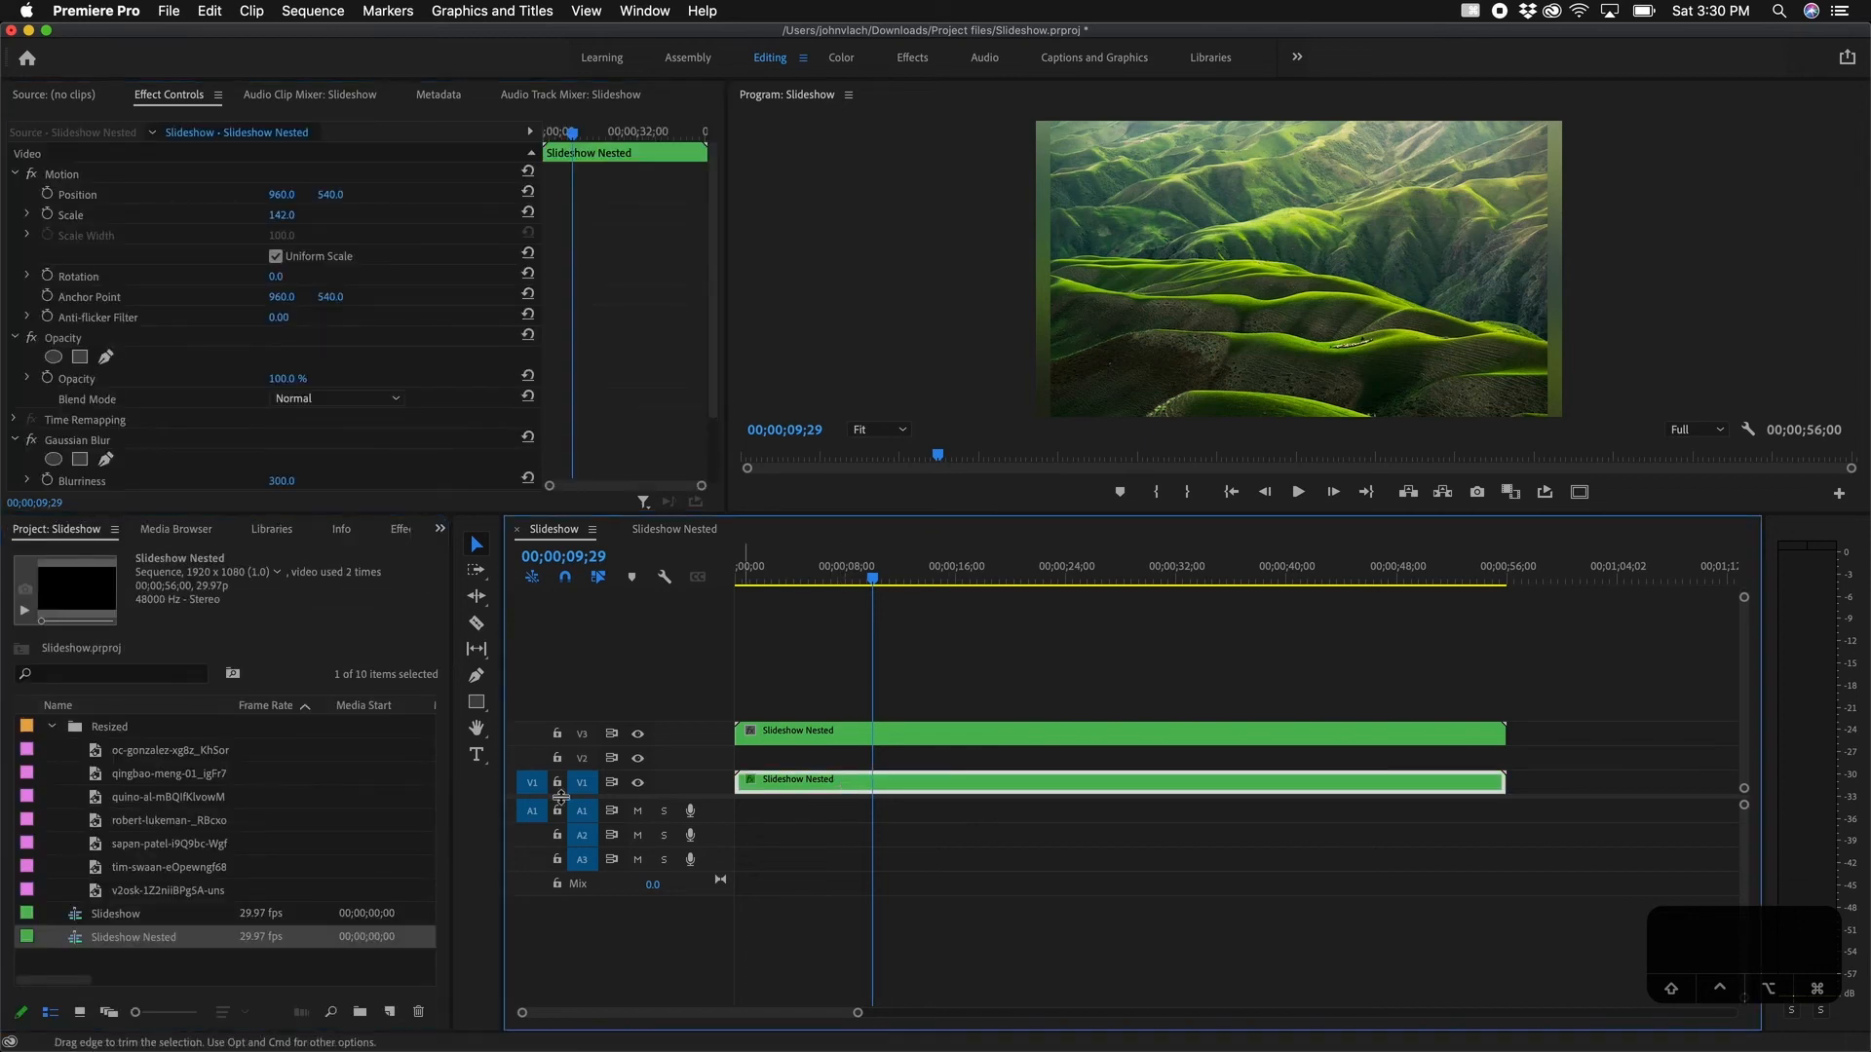
Step: Create a new 1920×1080 Black Video item in the project
click(170, 13)
mouse_move(205, 37)
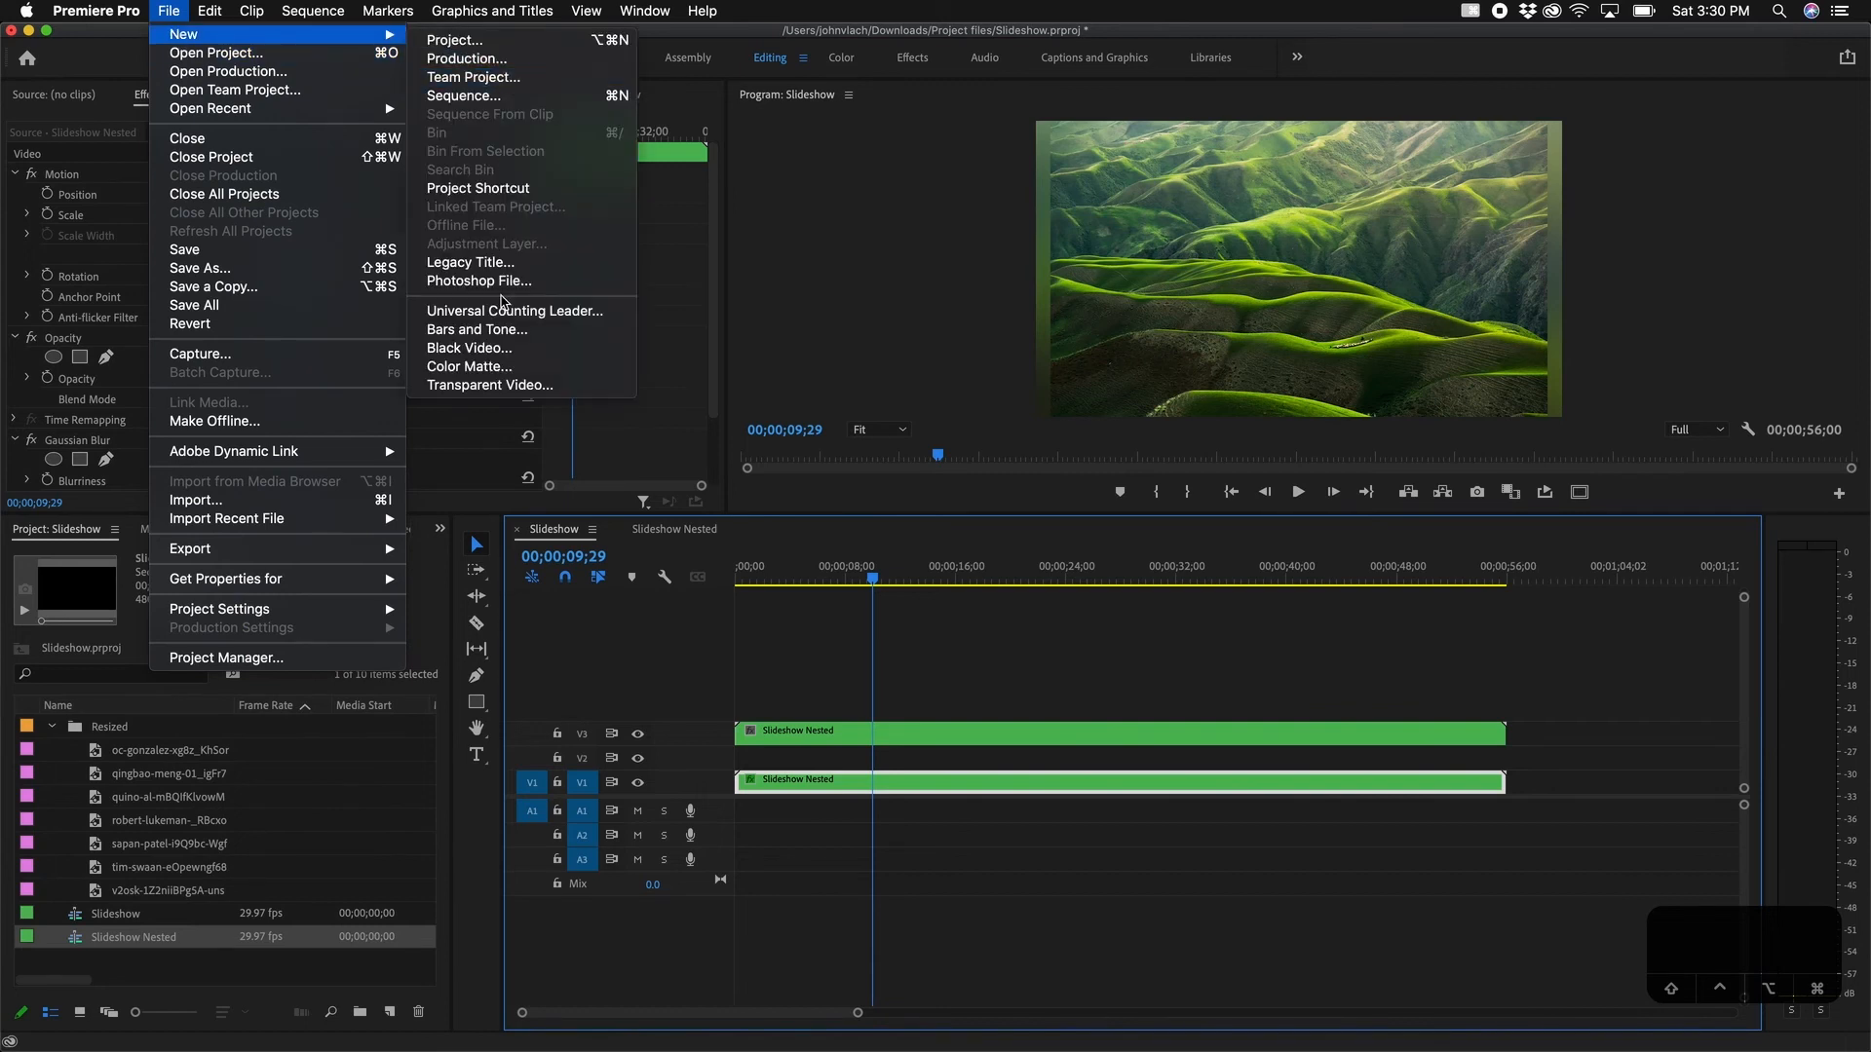
click(470, 348)
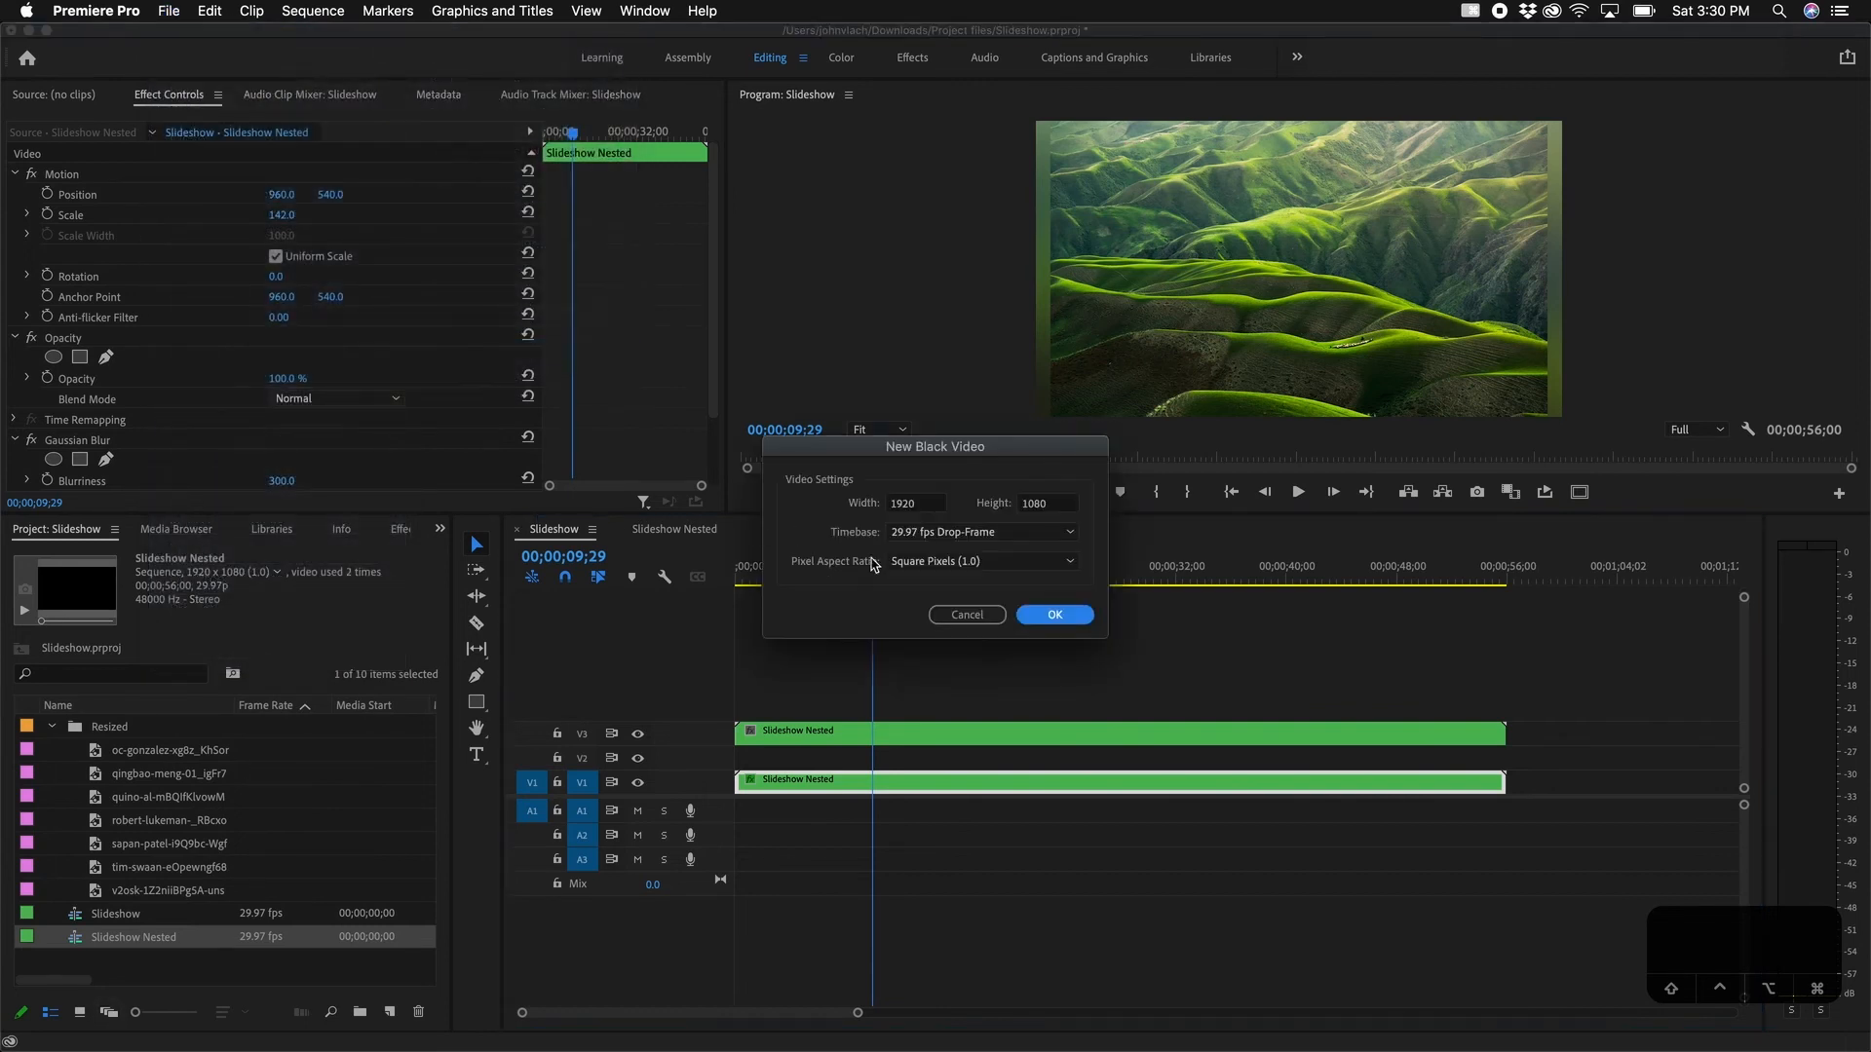
click(1053, 616)
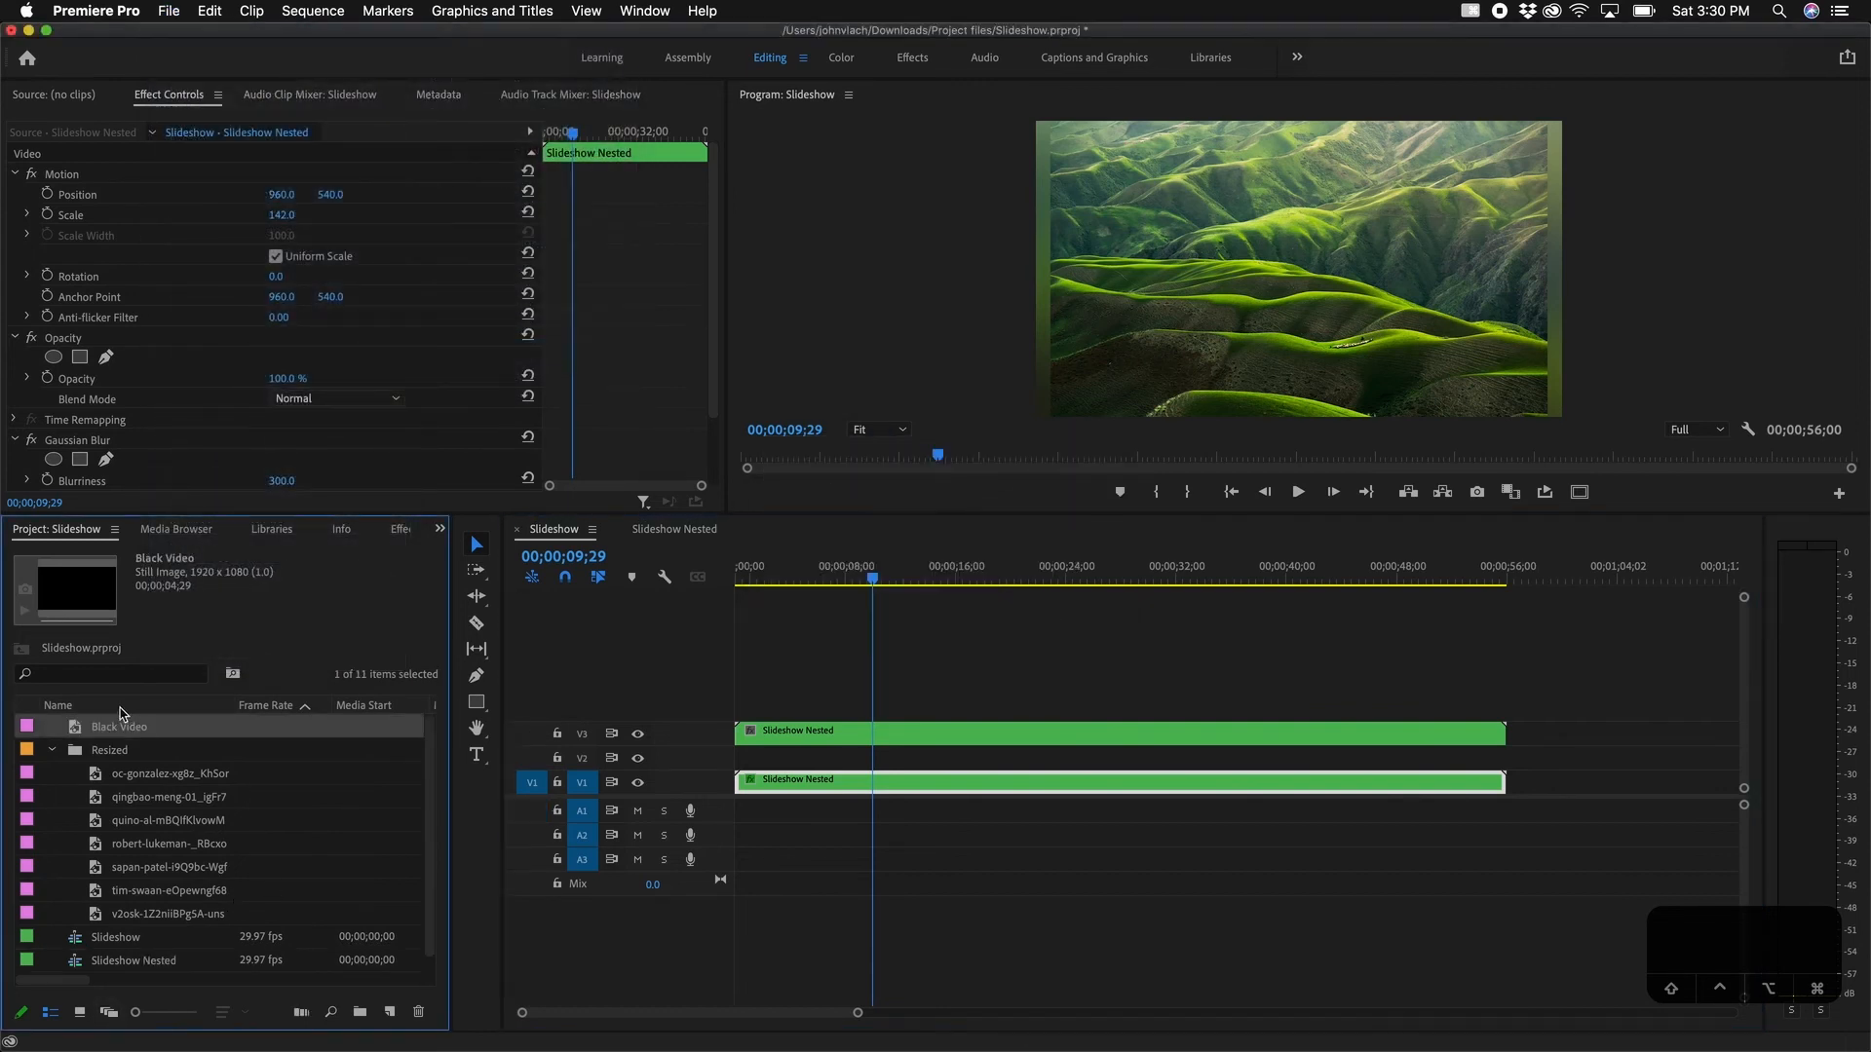
Step: Lay the Black Video across the full sequence on V2 at about 81% opacity
drag(87, 731, 1505, 760)
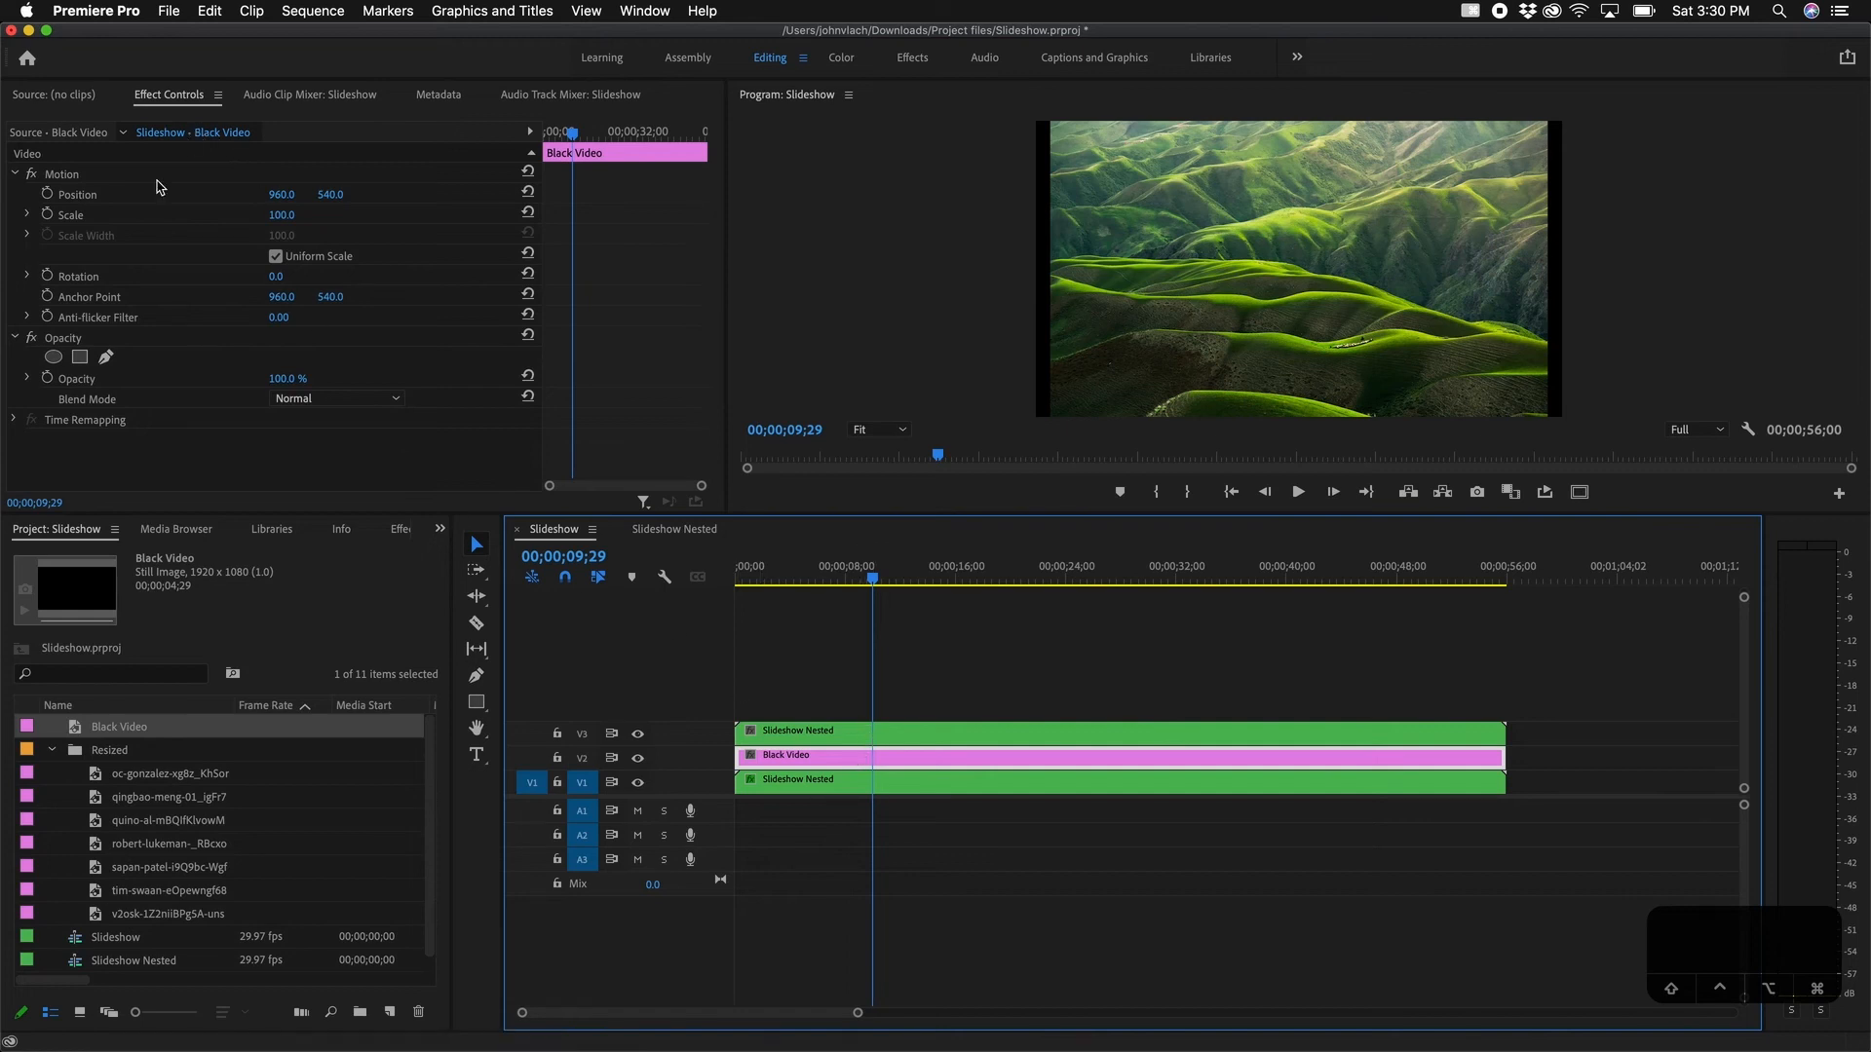
drag(292, 378, 274, 379)
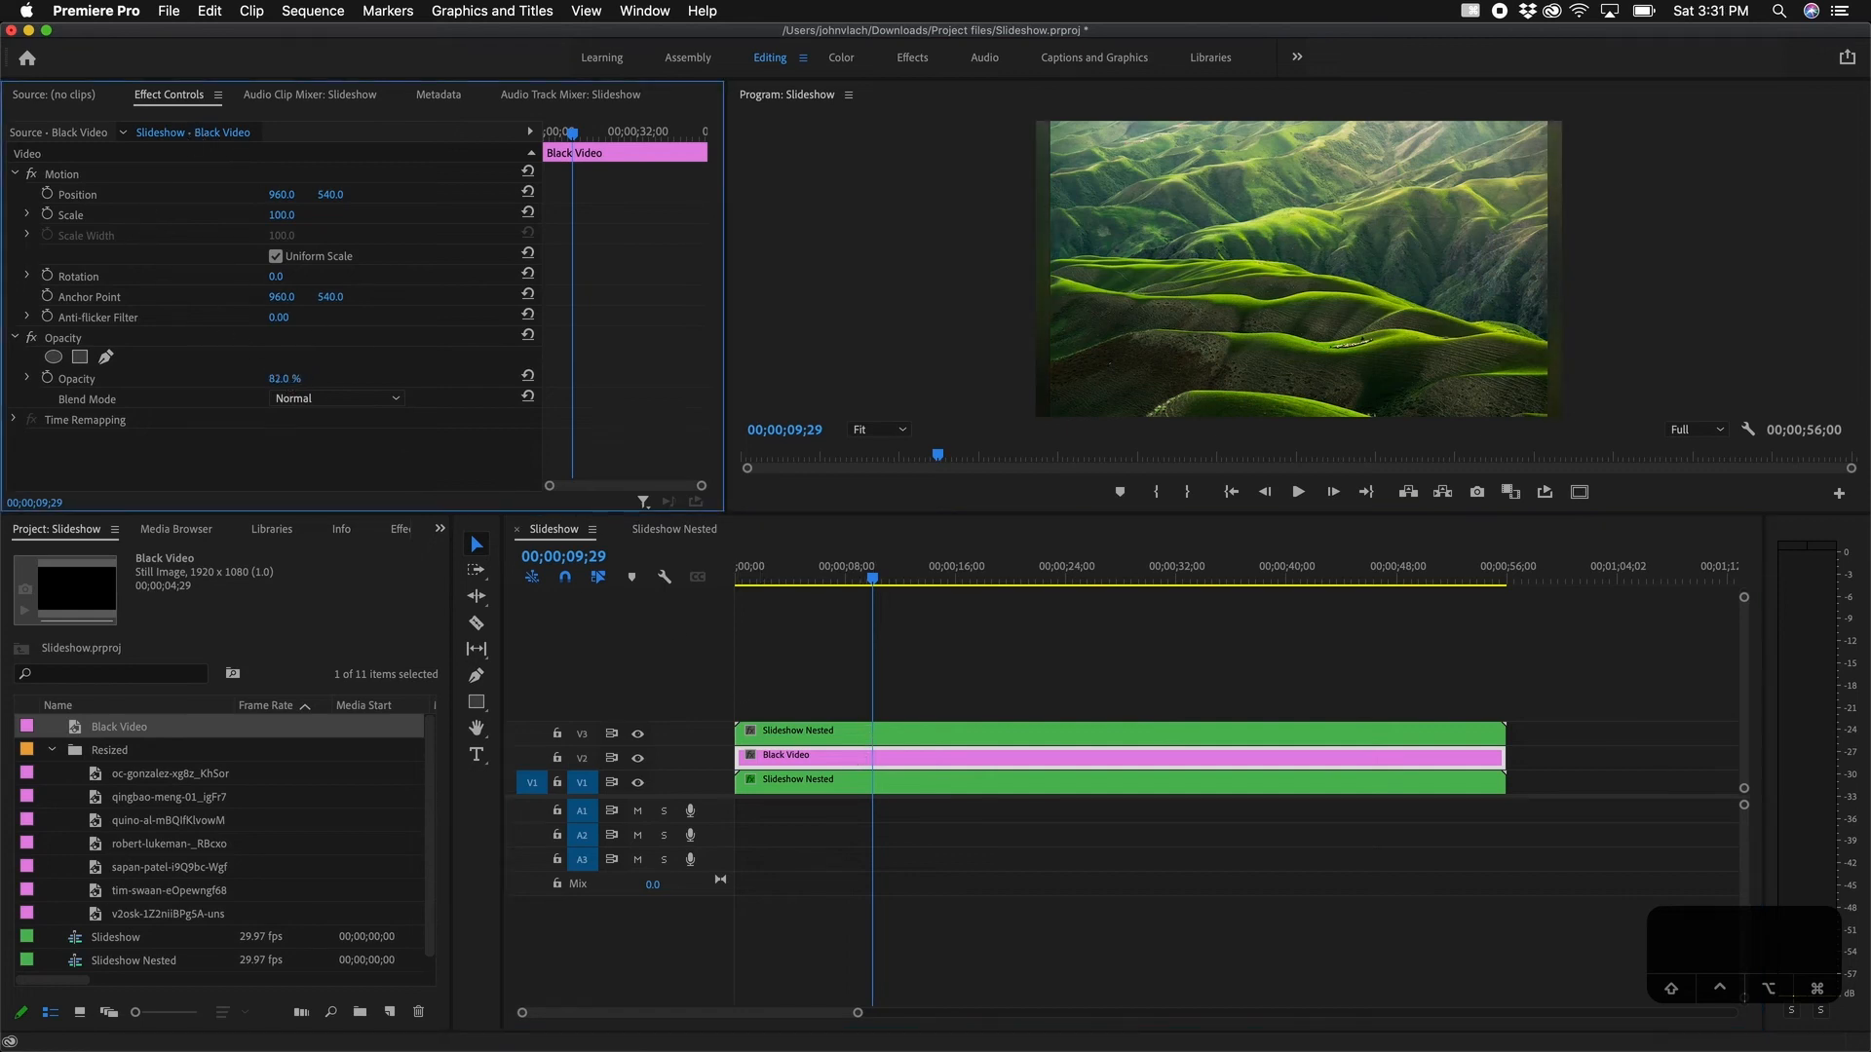
click(960, 731)
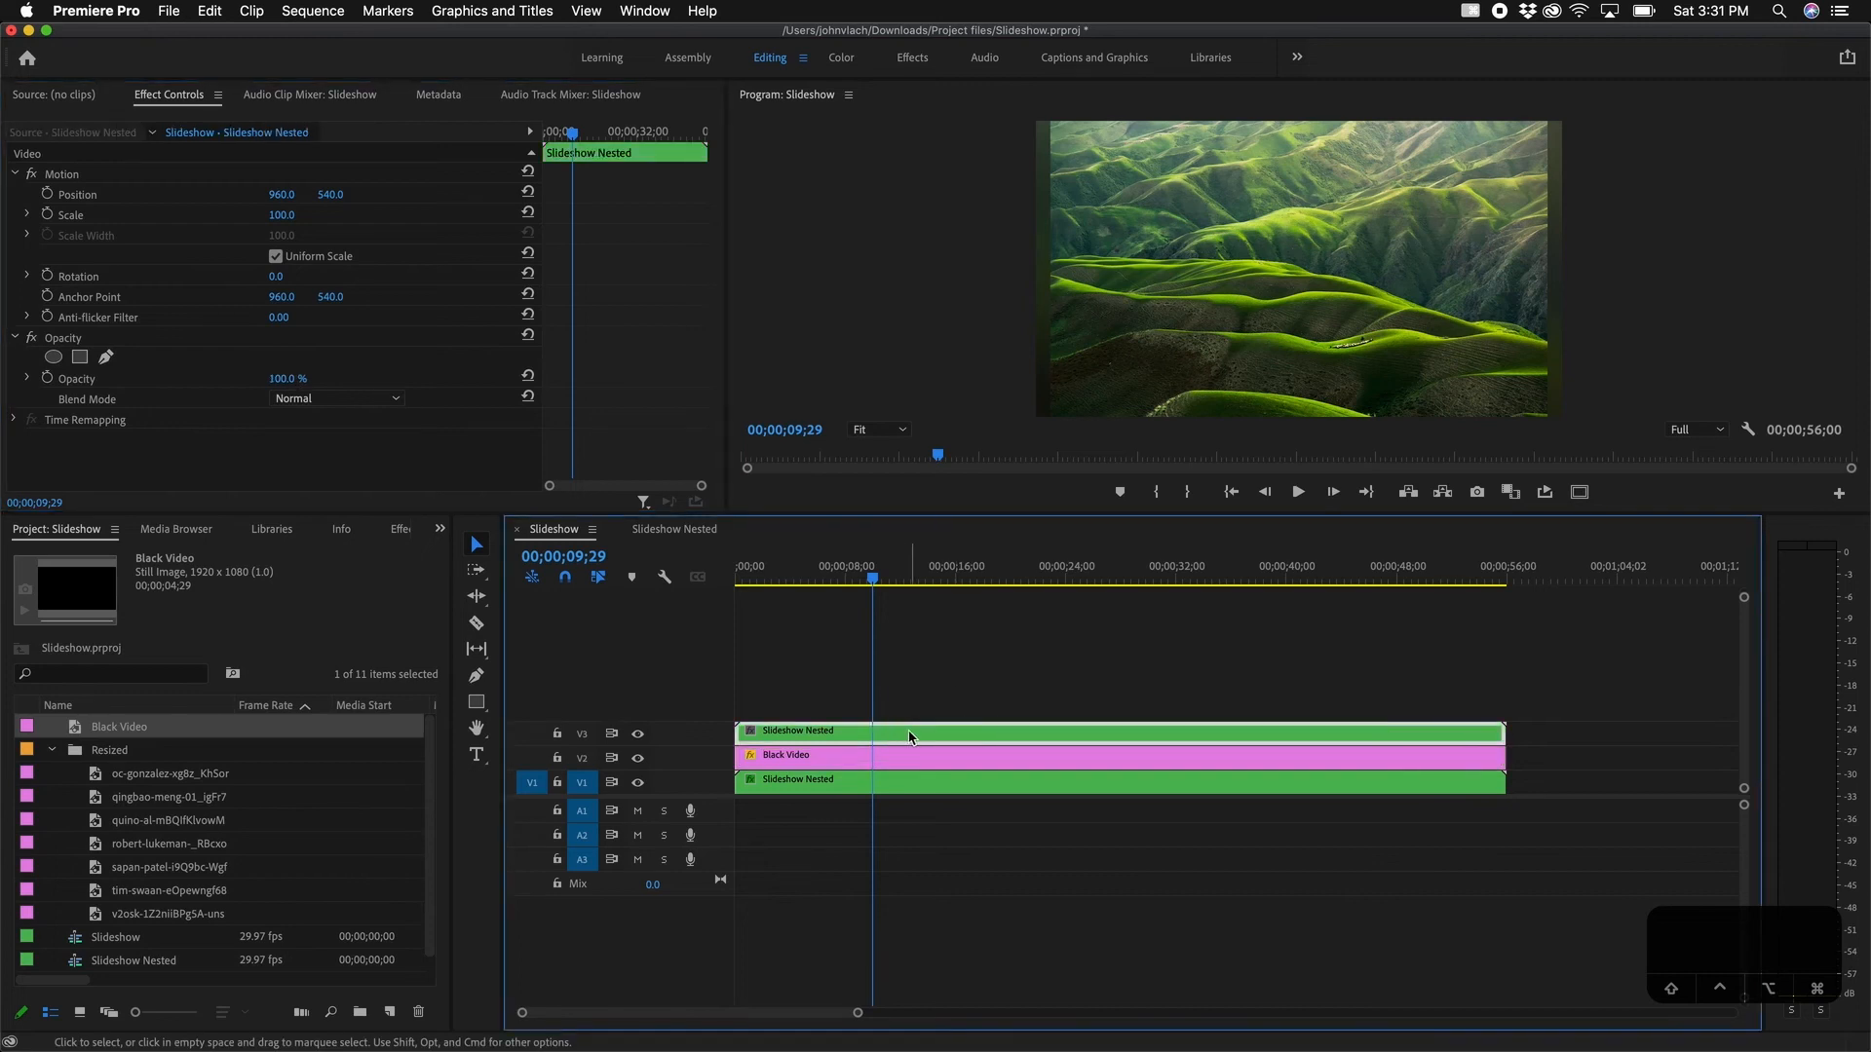
Step: Scale the top V3 Slideshow Nested copy to 86 and scrub through to preview
drag(281, 214, 268, 214)
click(1197, 649)
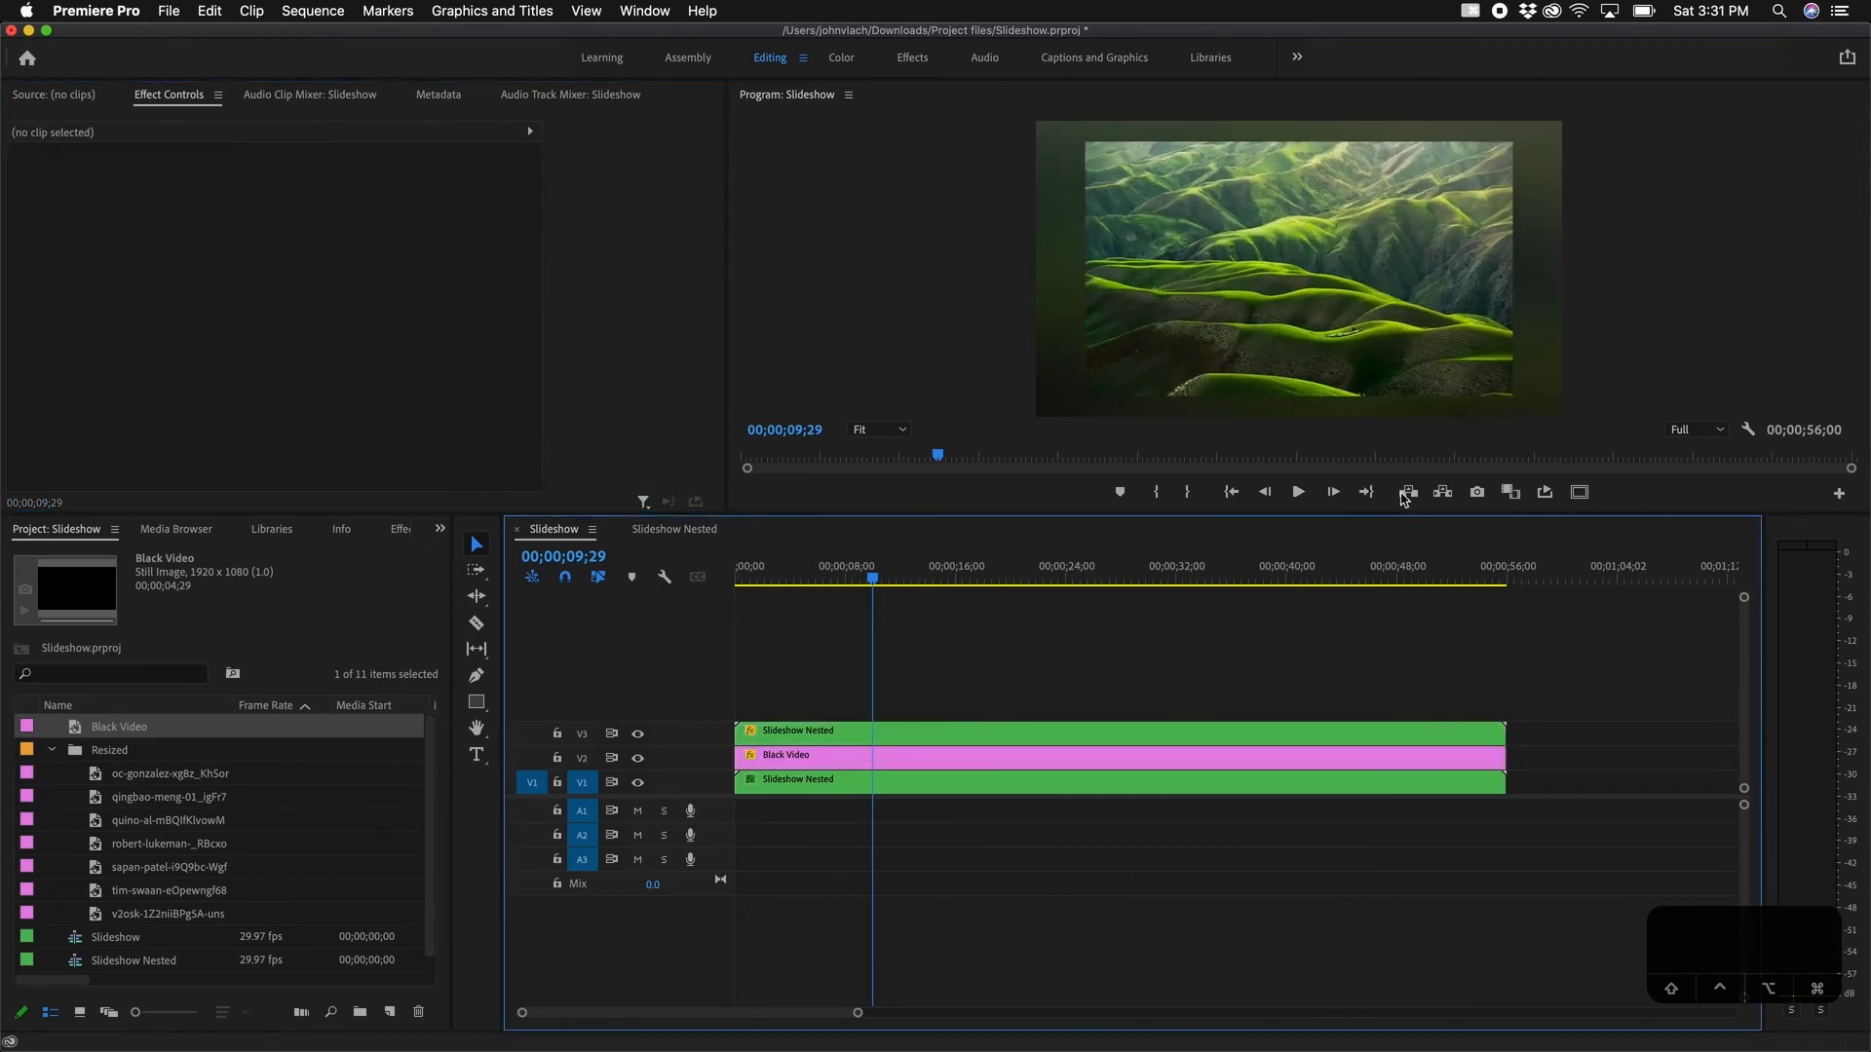
drag(931, 591, 1408, 582)
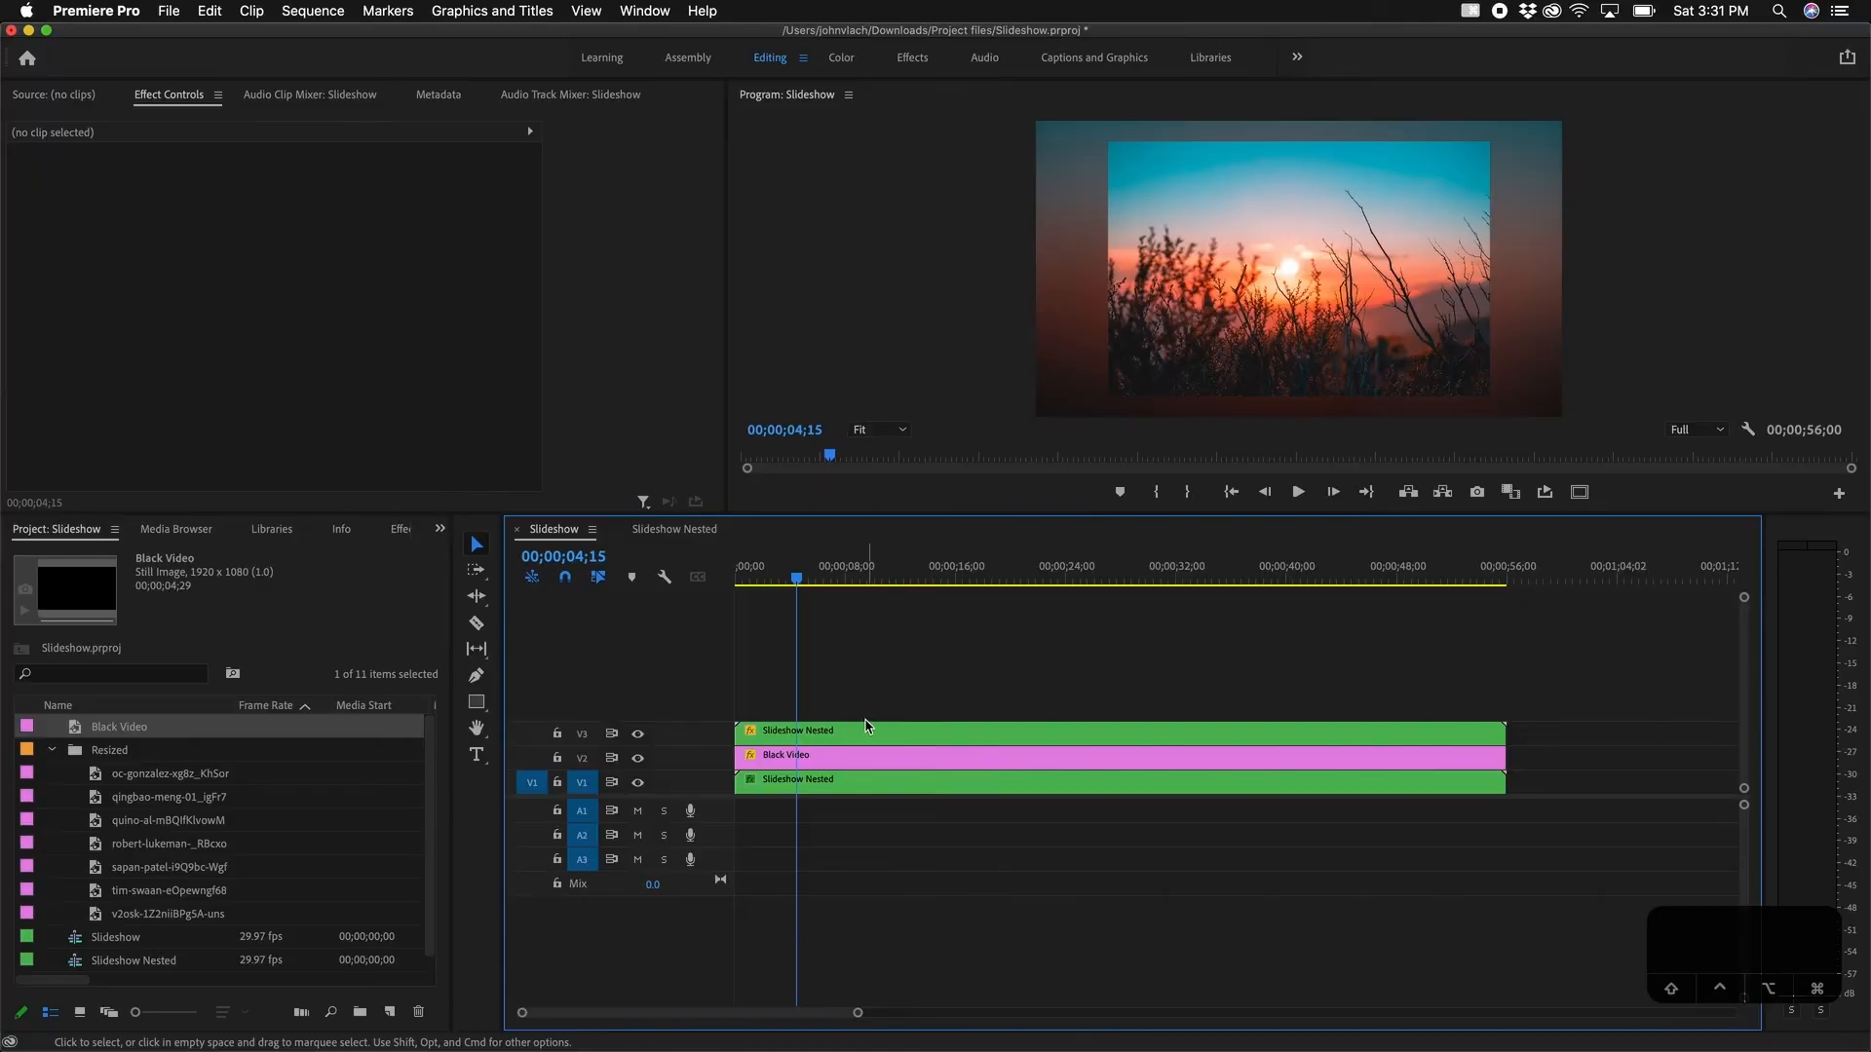
click(858, 732)
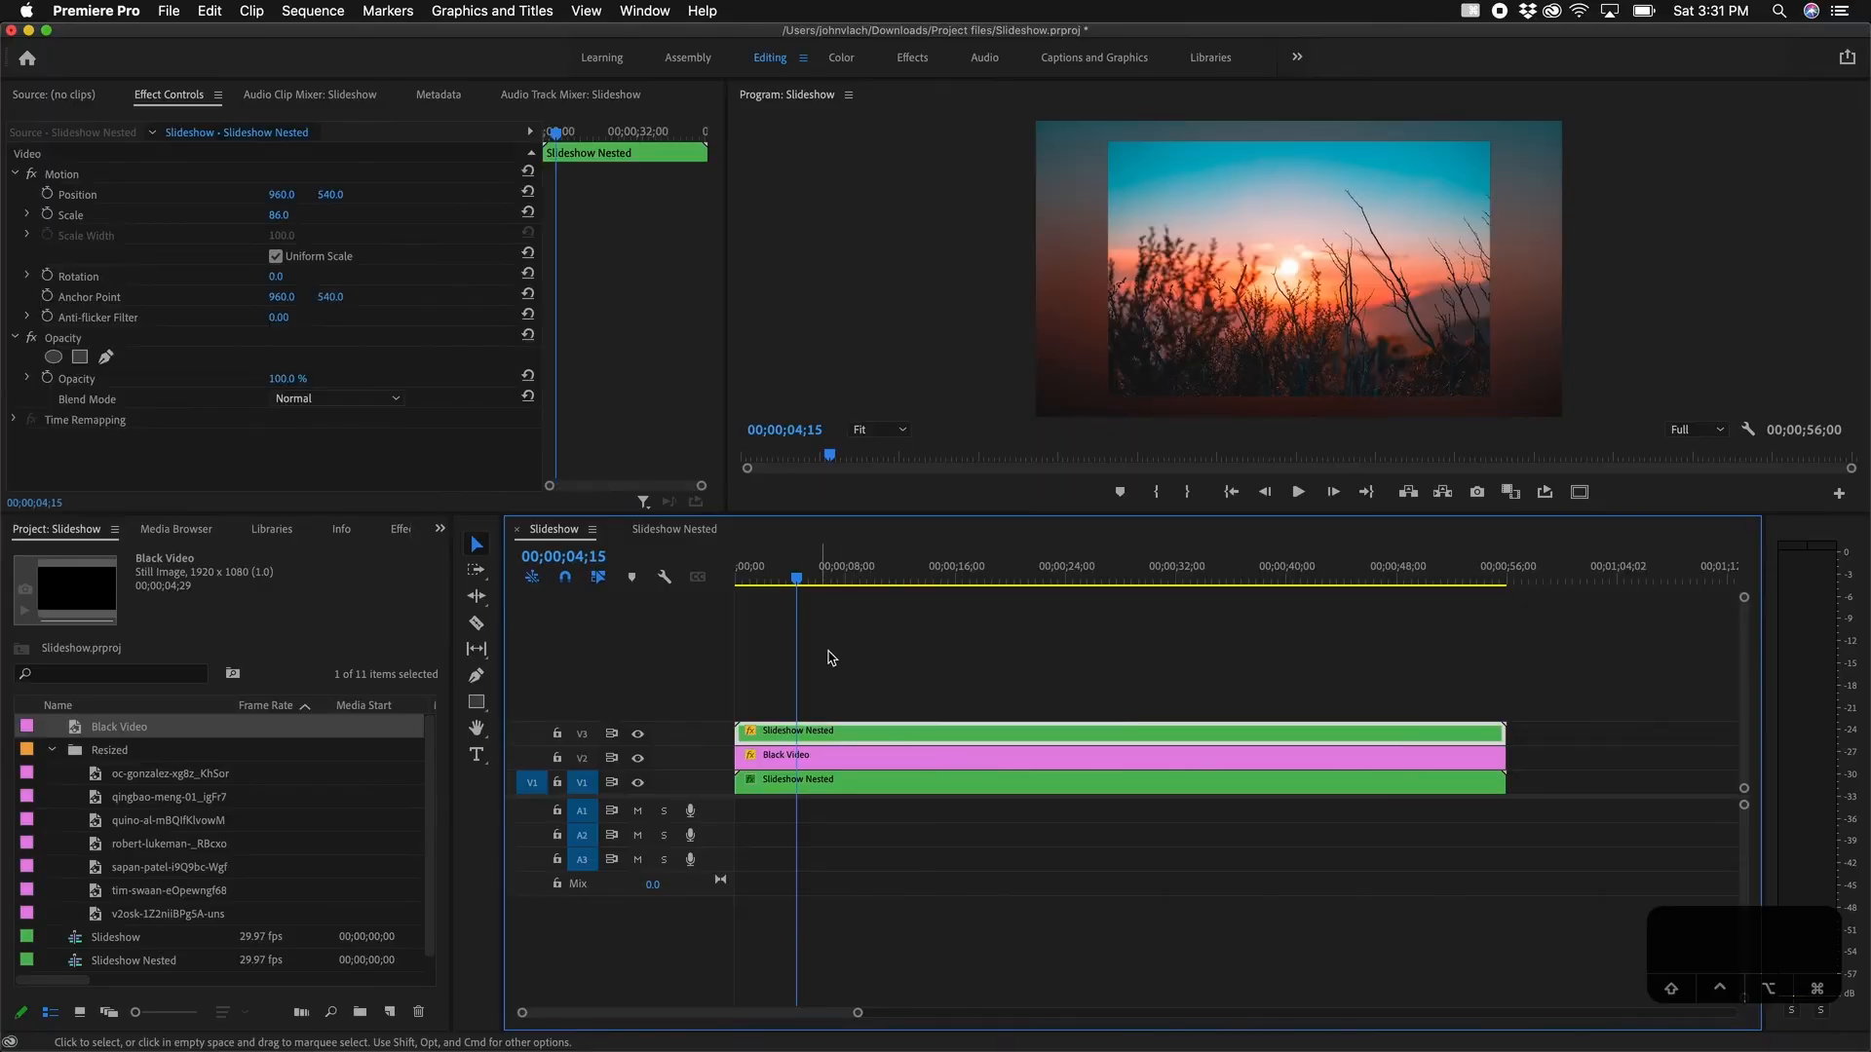
Step: Key the top slideshow's Scale at 86 at 0s, then 92 at 00;00;04;00
key(Home)
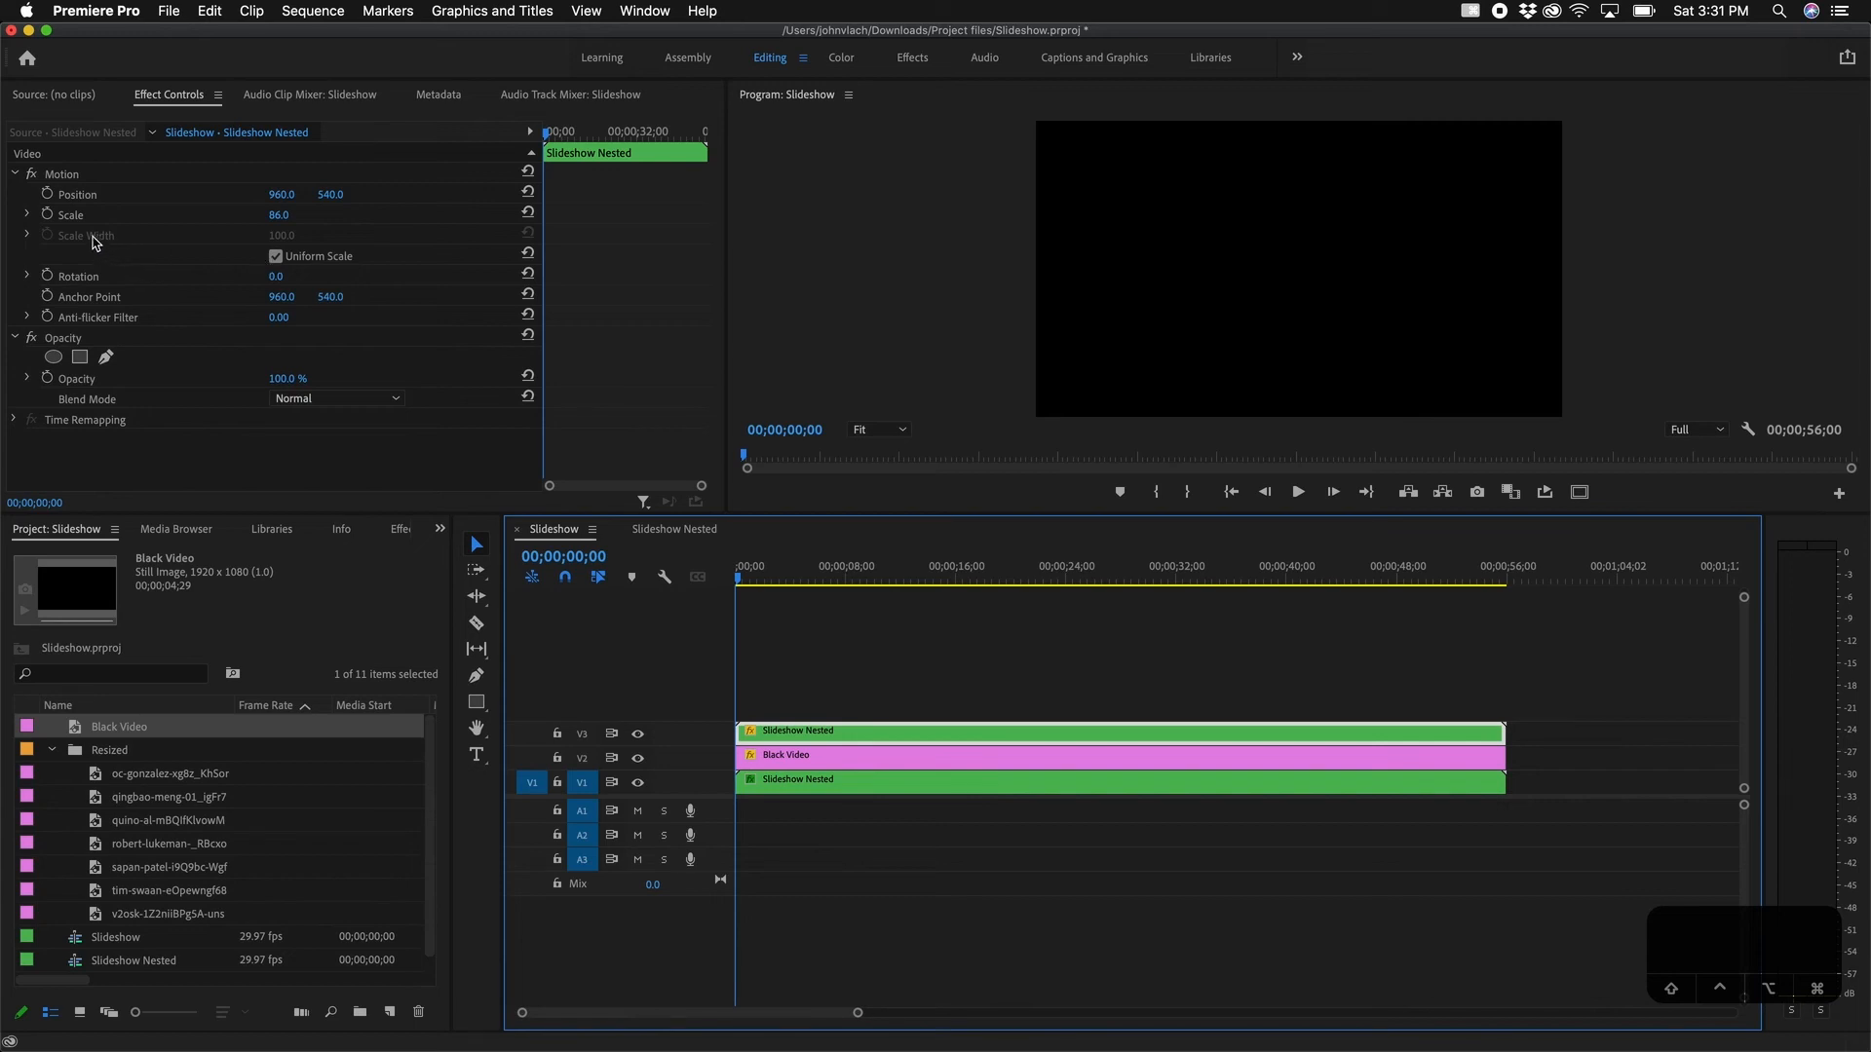
click(47, 216)
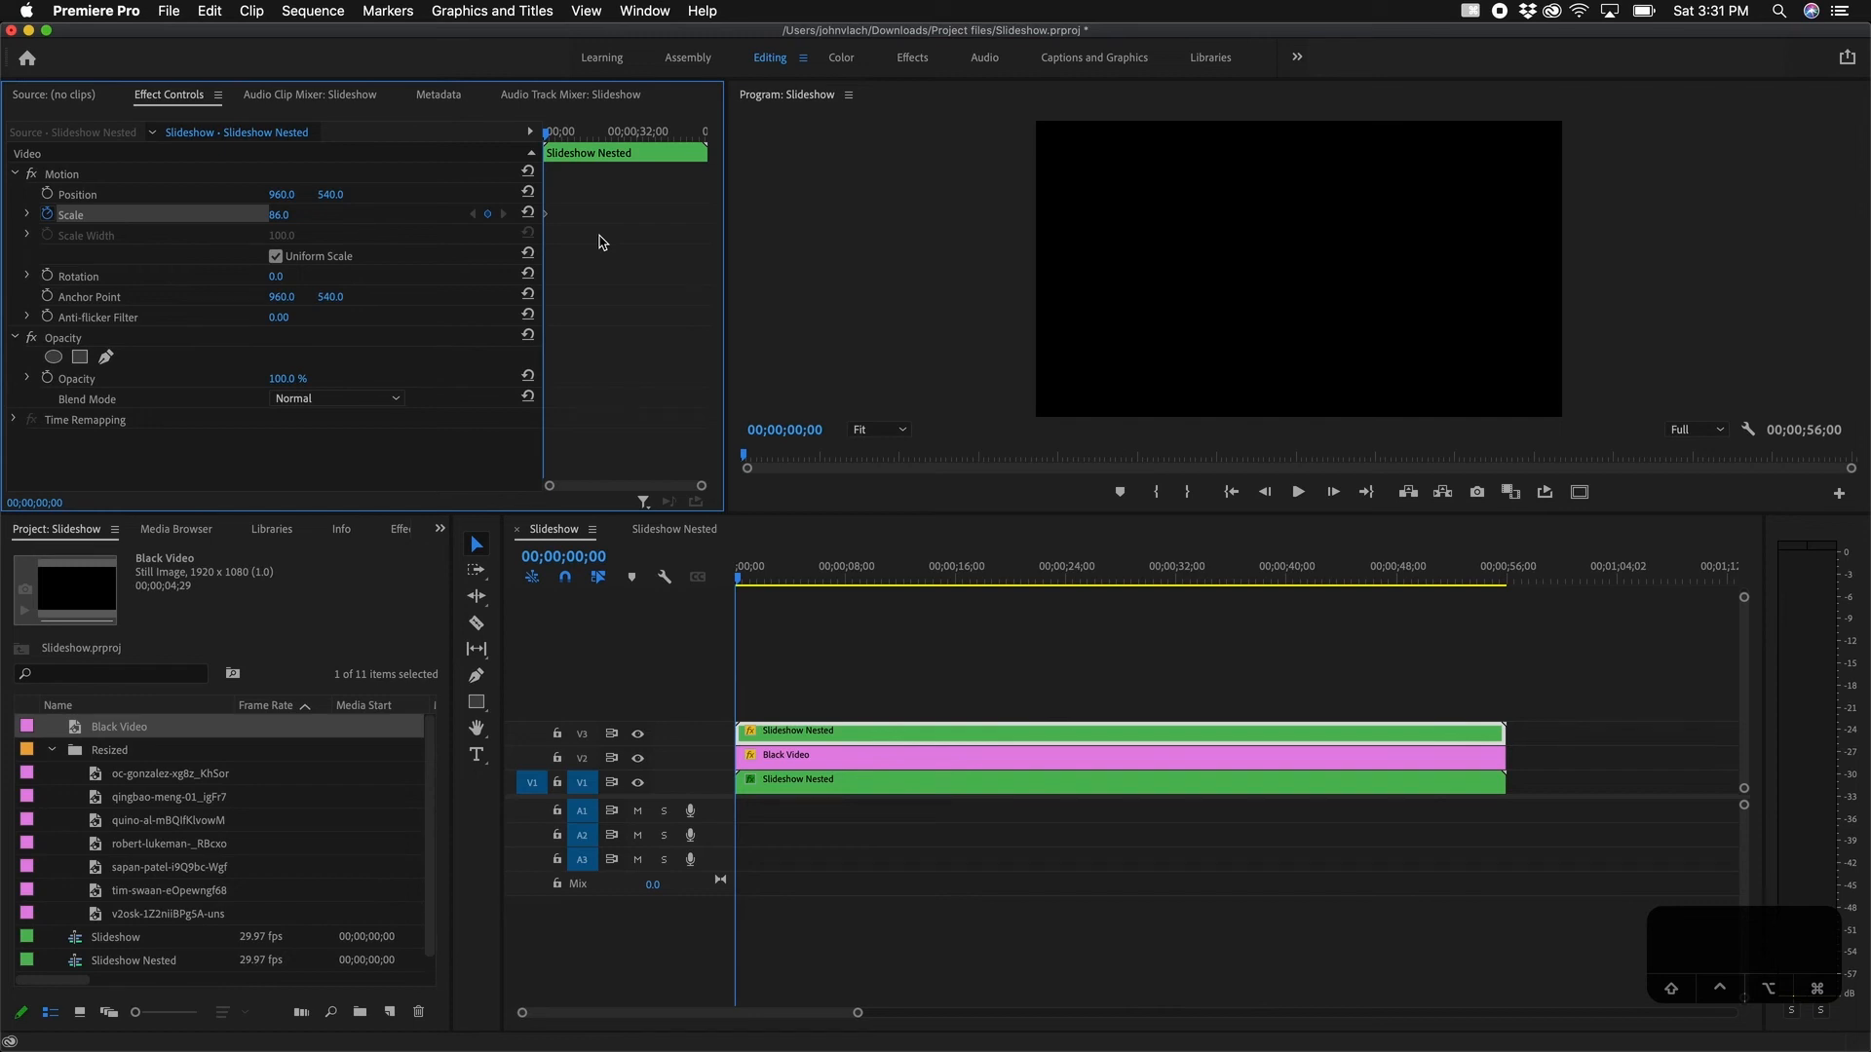
key(=)
key(=)
click(593, 554)
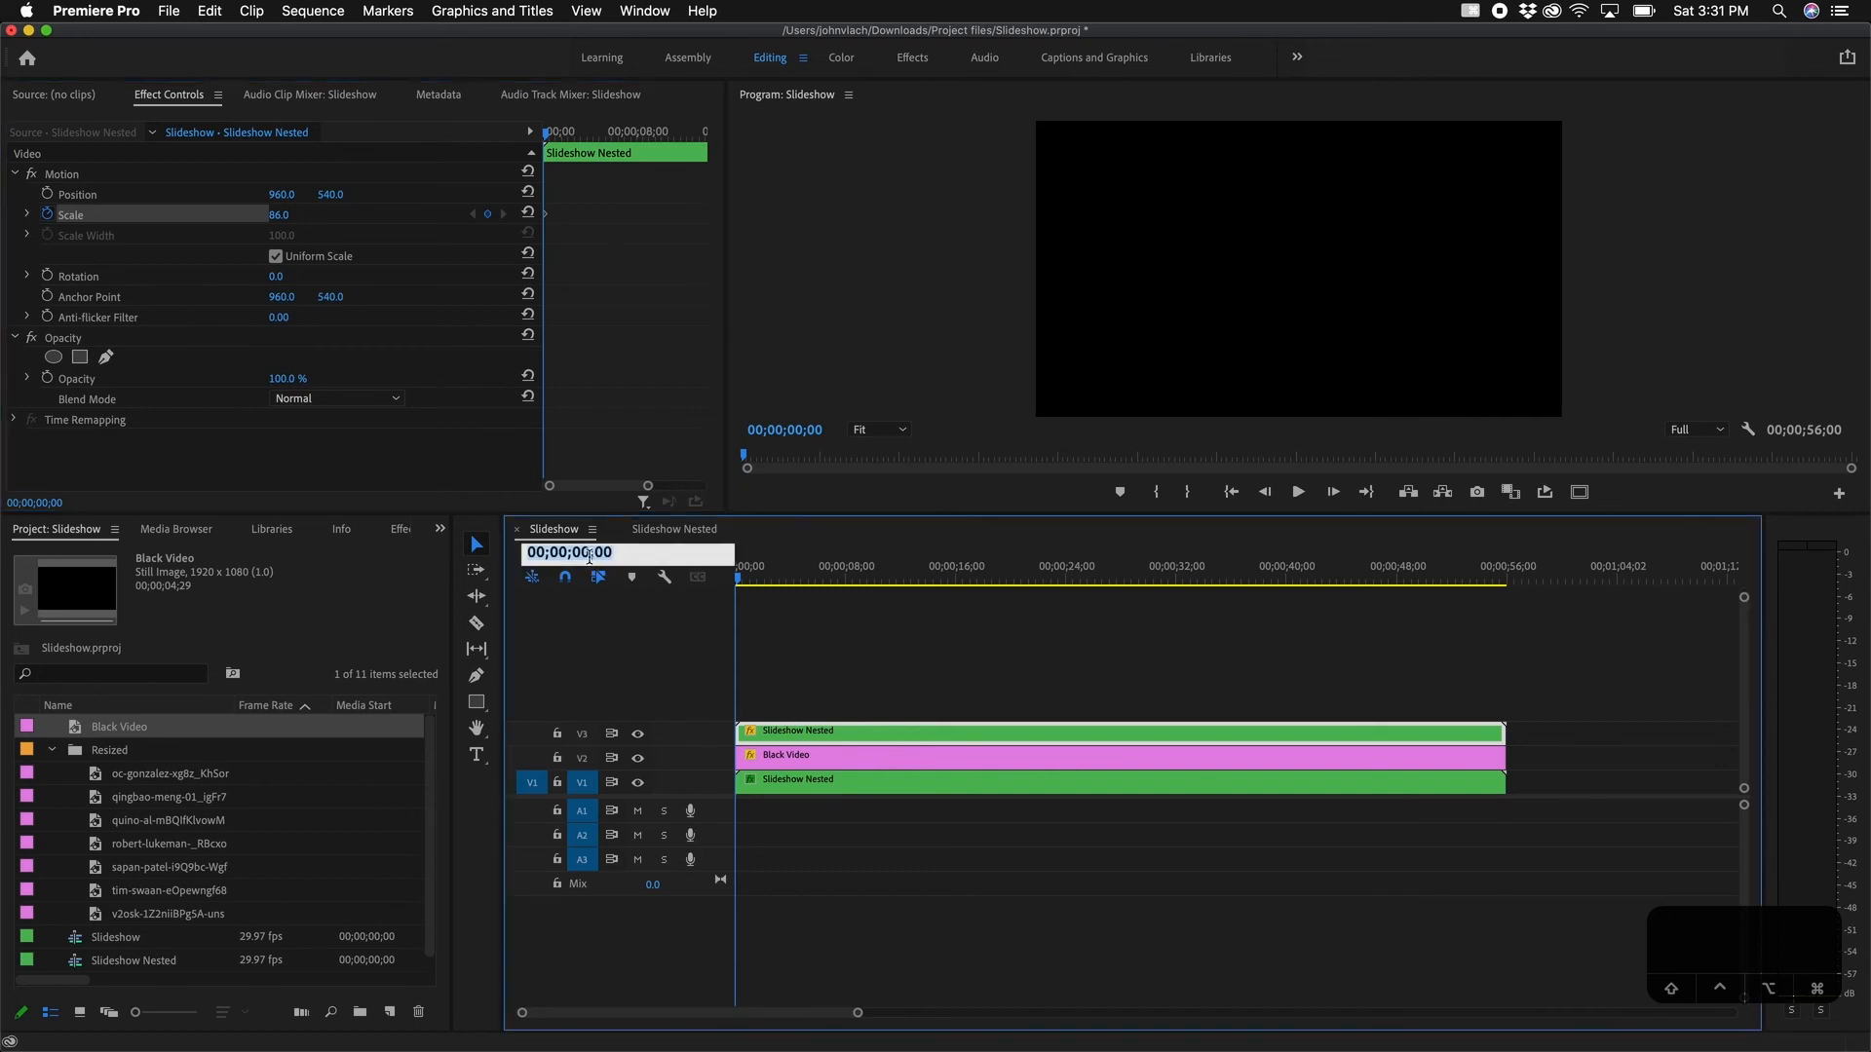
click(588, 556)
key(Return)
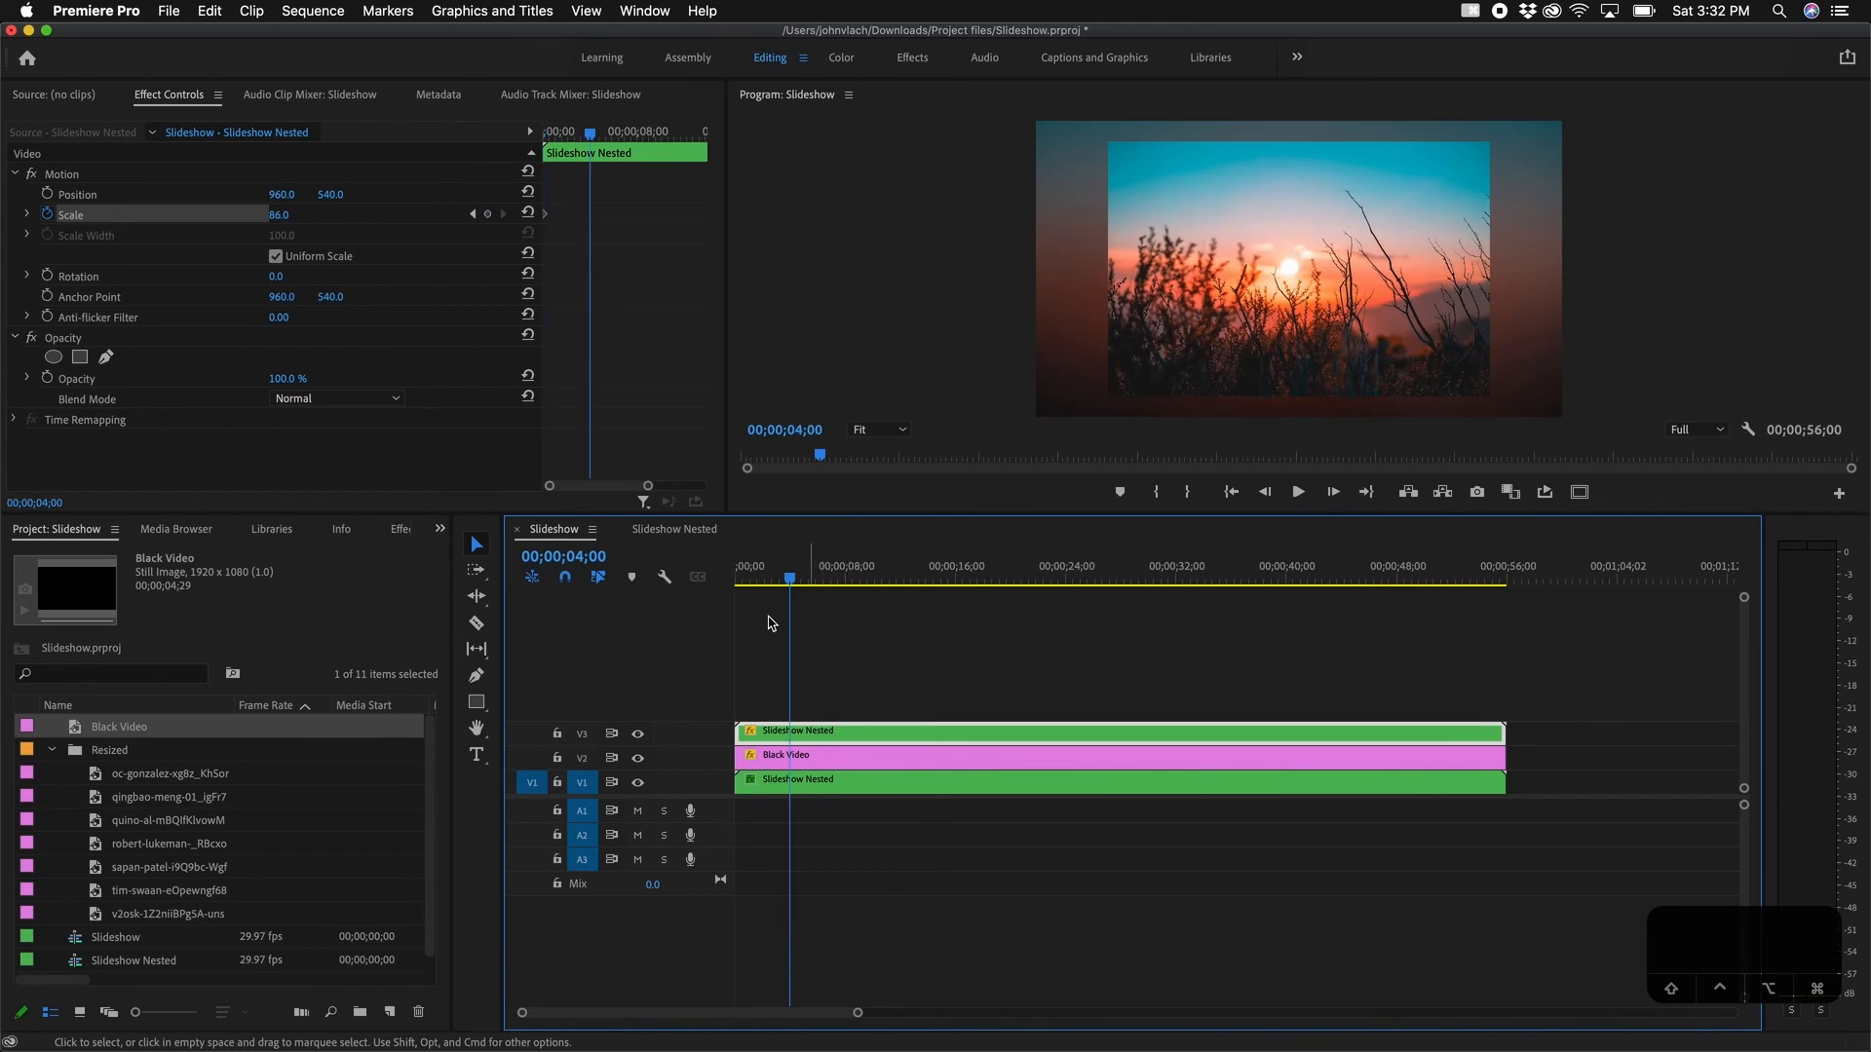
click(283, 218)
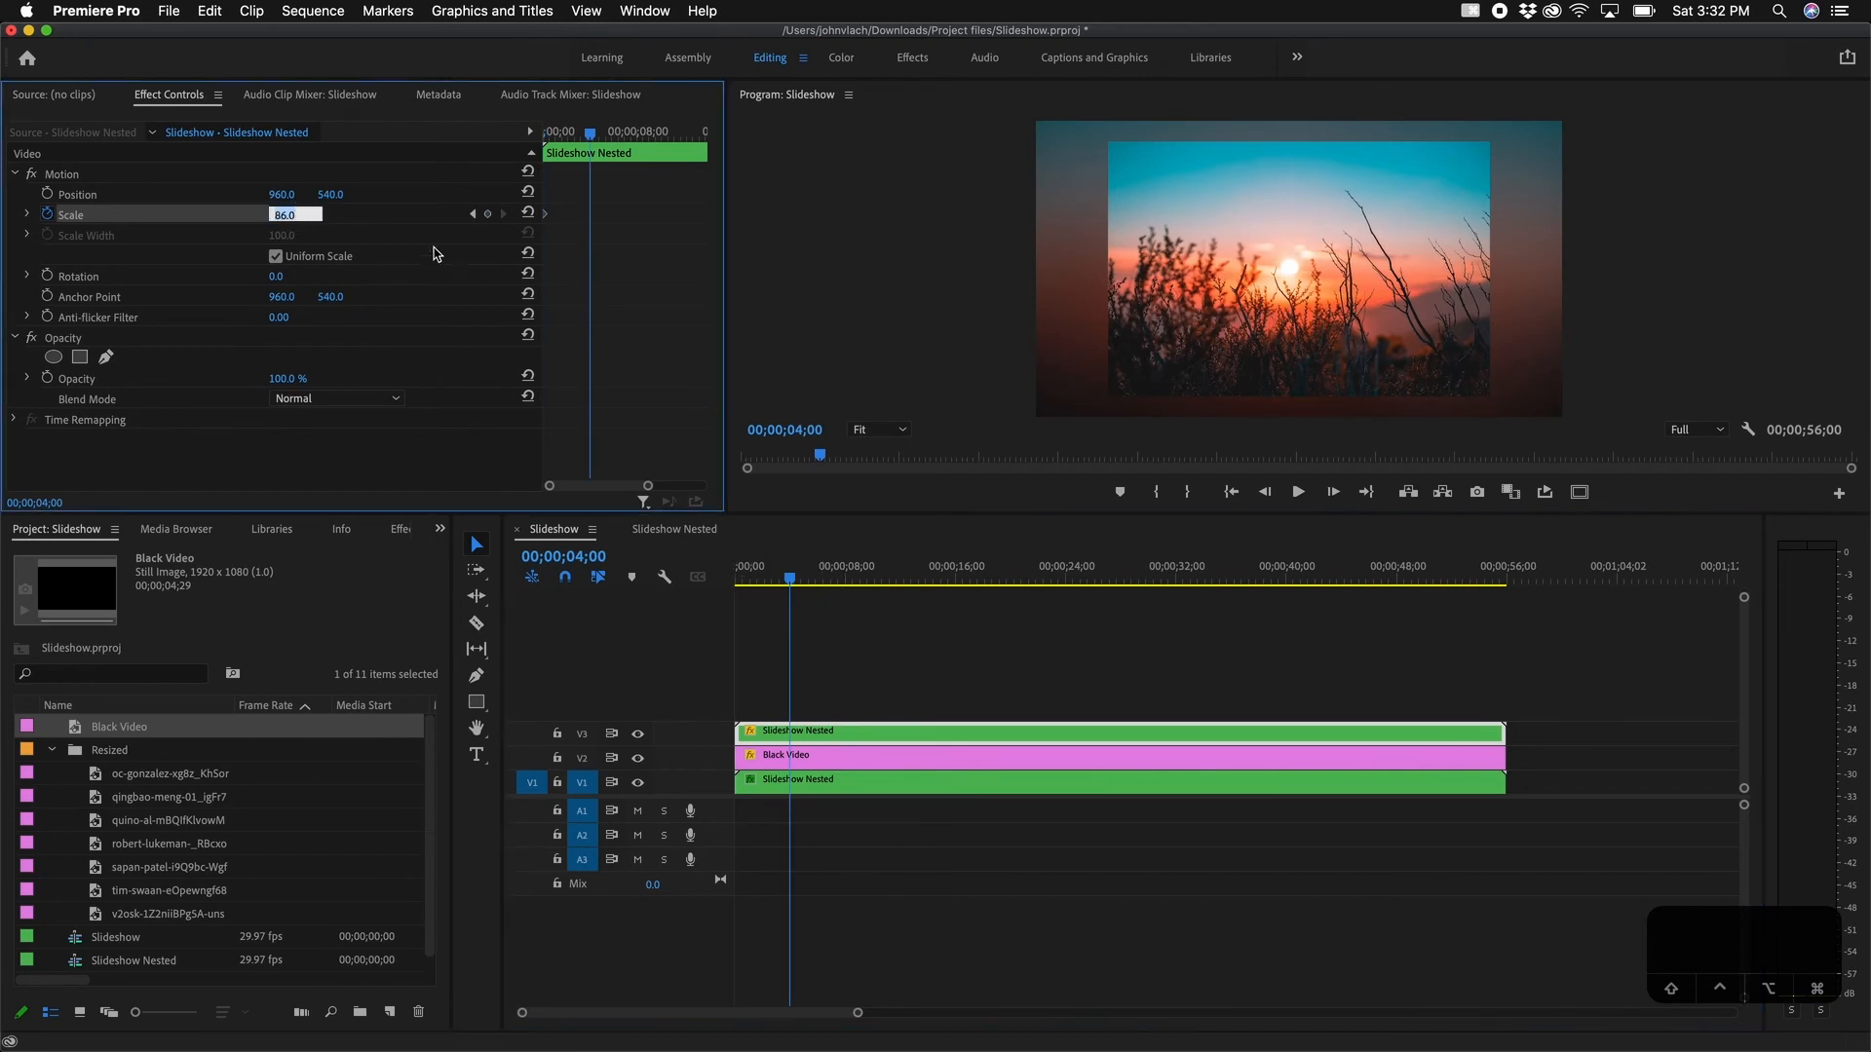
key(Return)
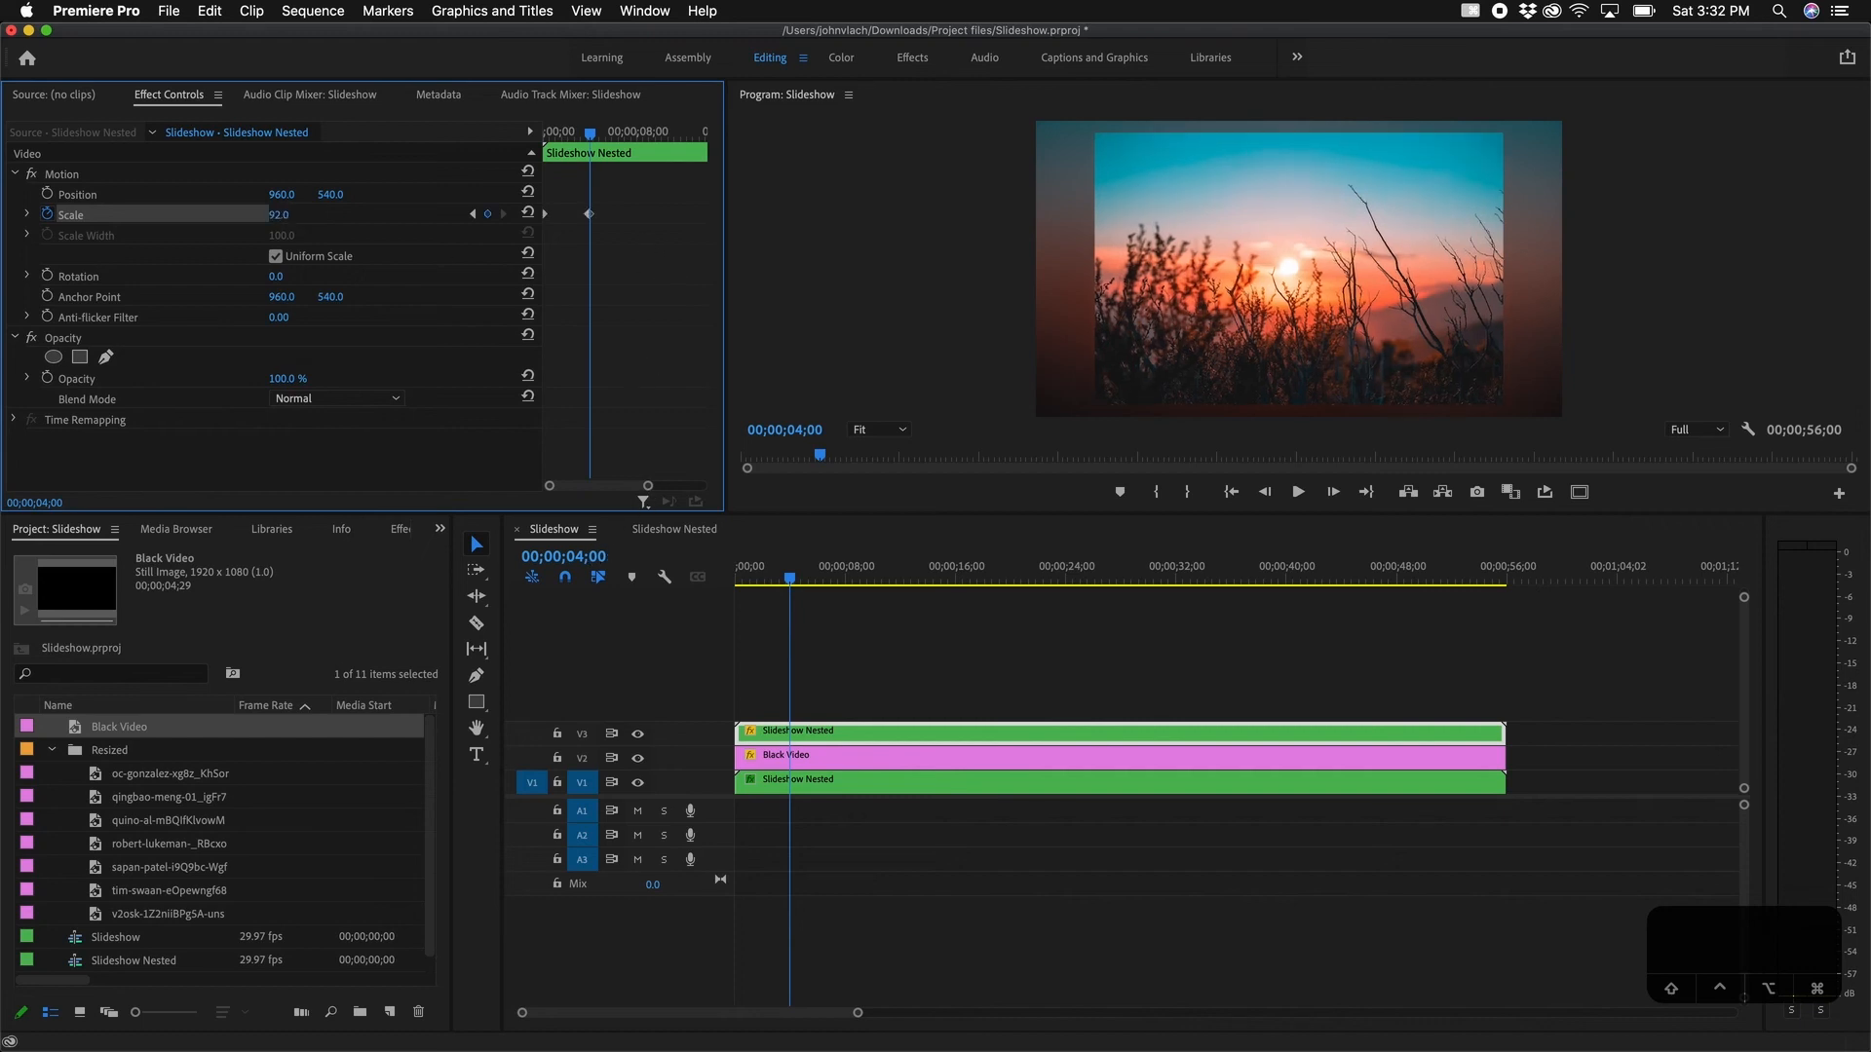
Step: Add a Scale keyframe of 86 at 00;00;08;00
click(583, 553)
click(586, 554)
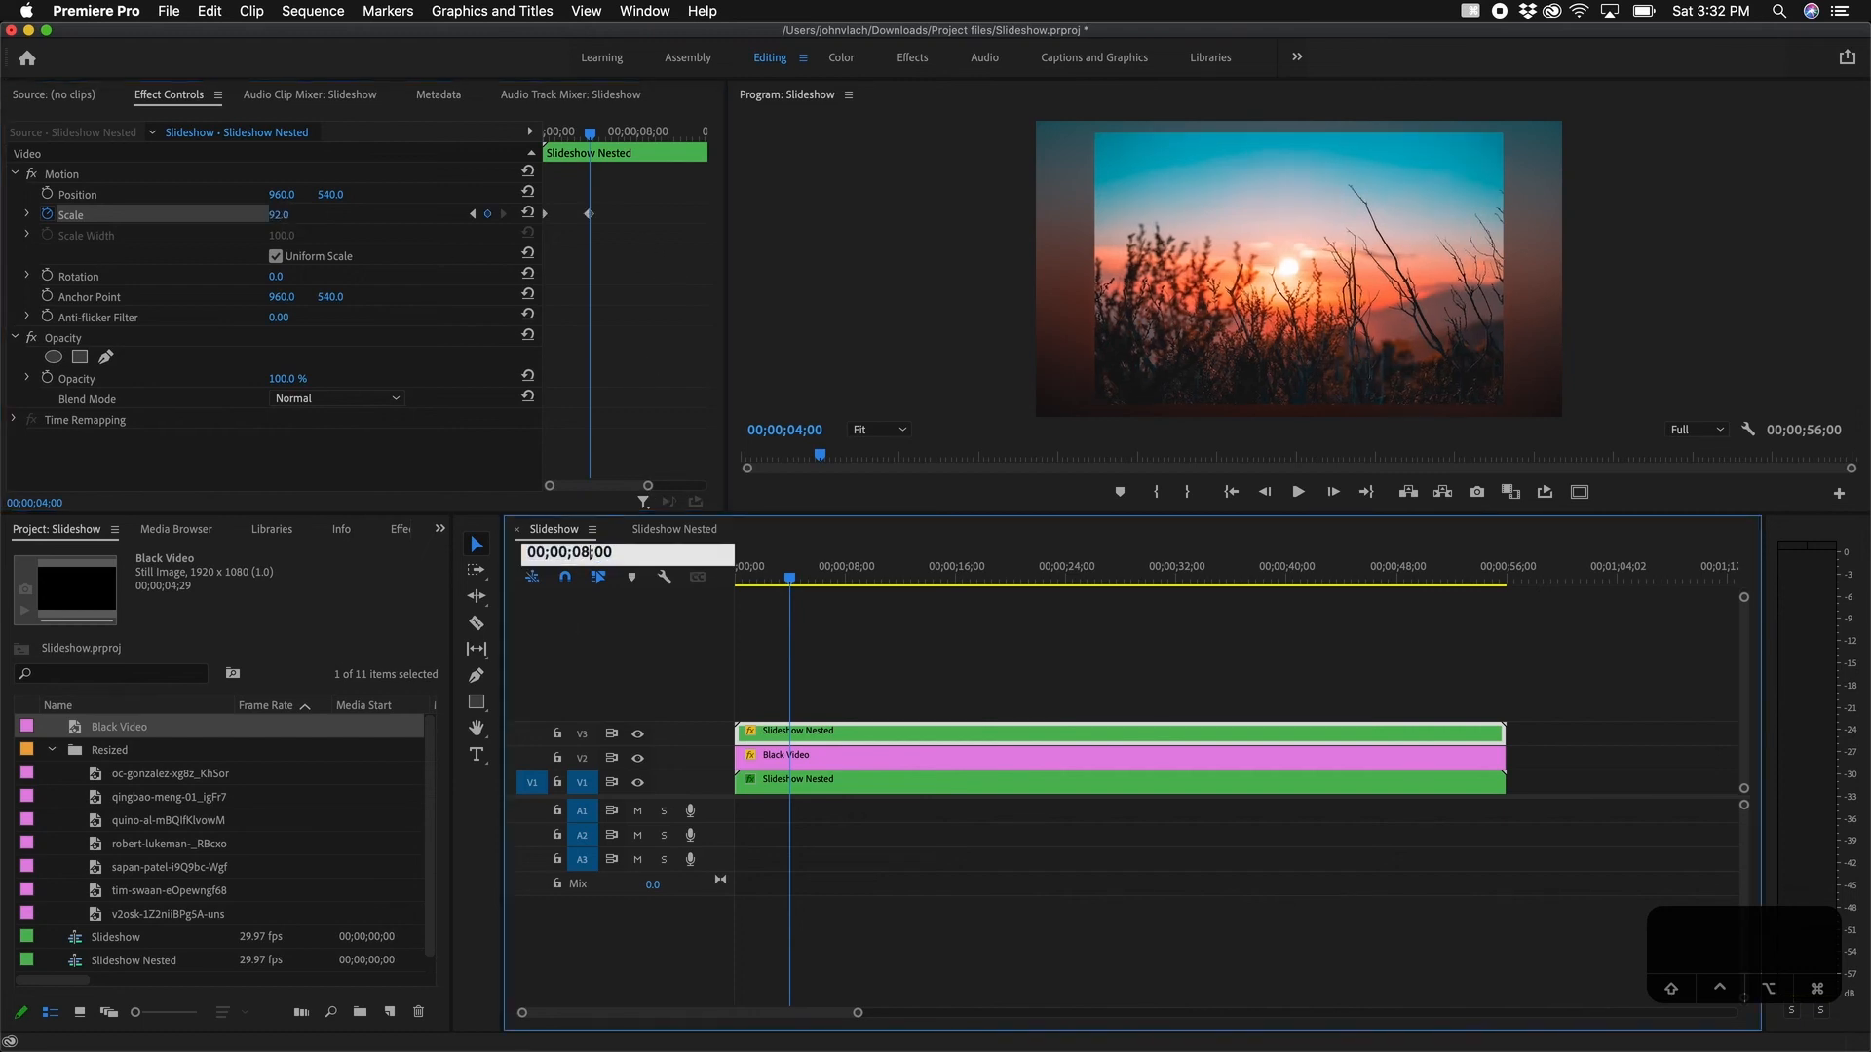
key(Return)
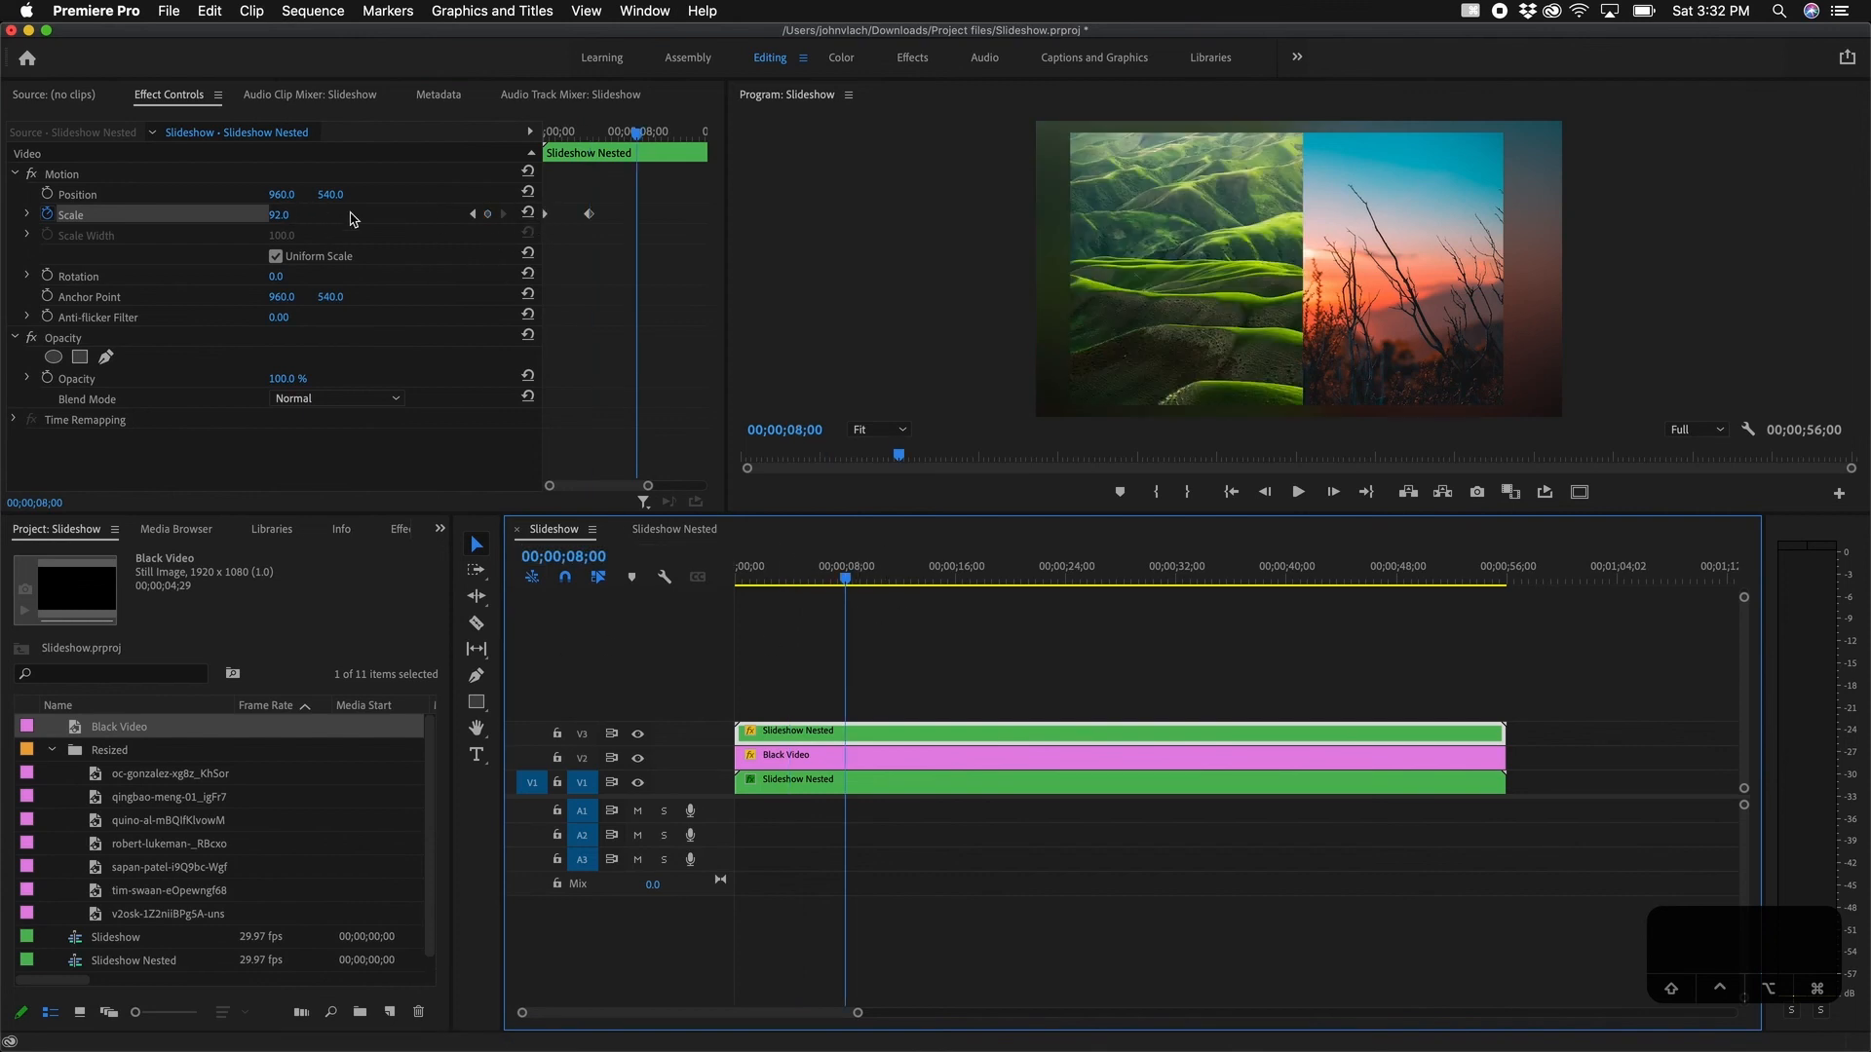
click(292, 214)
text(86)
key(Return)
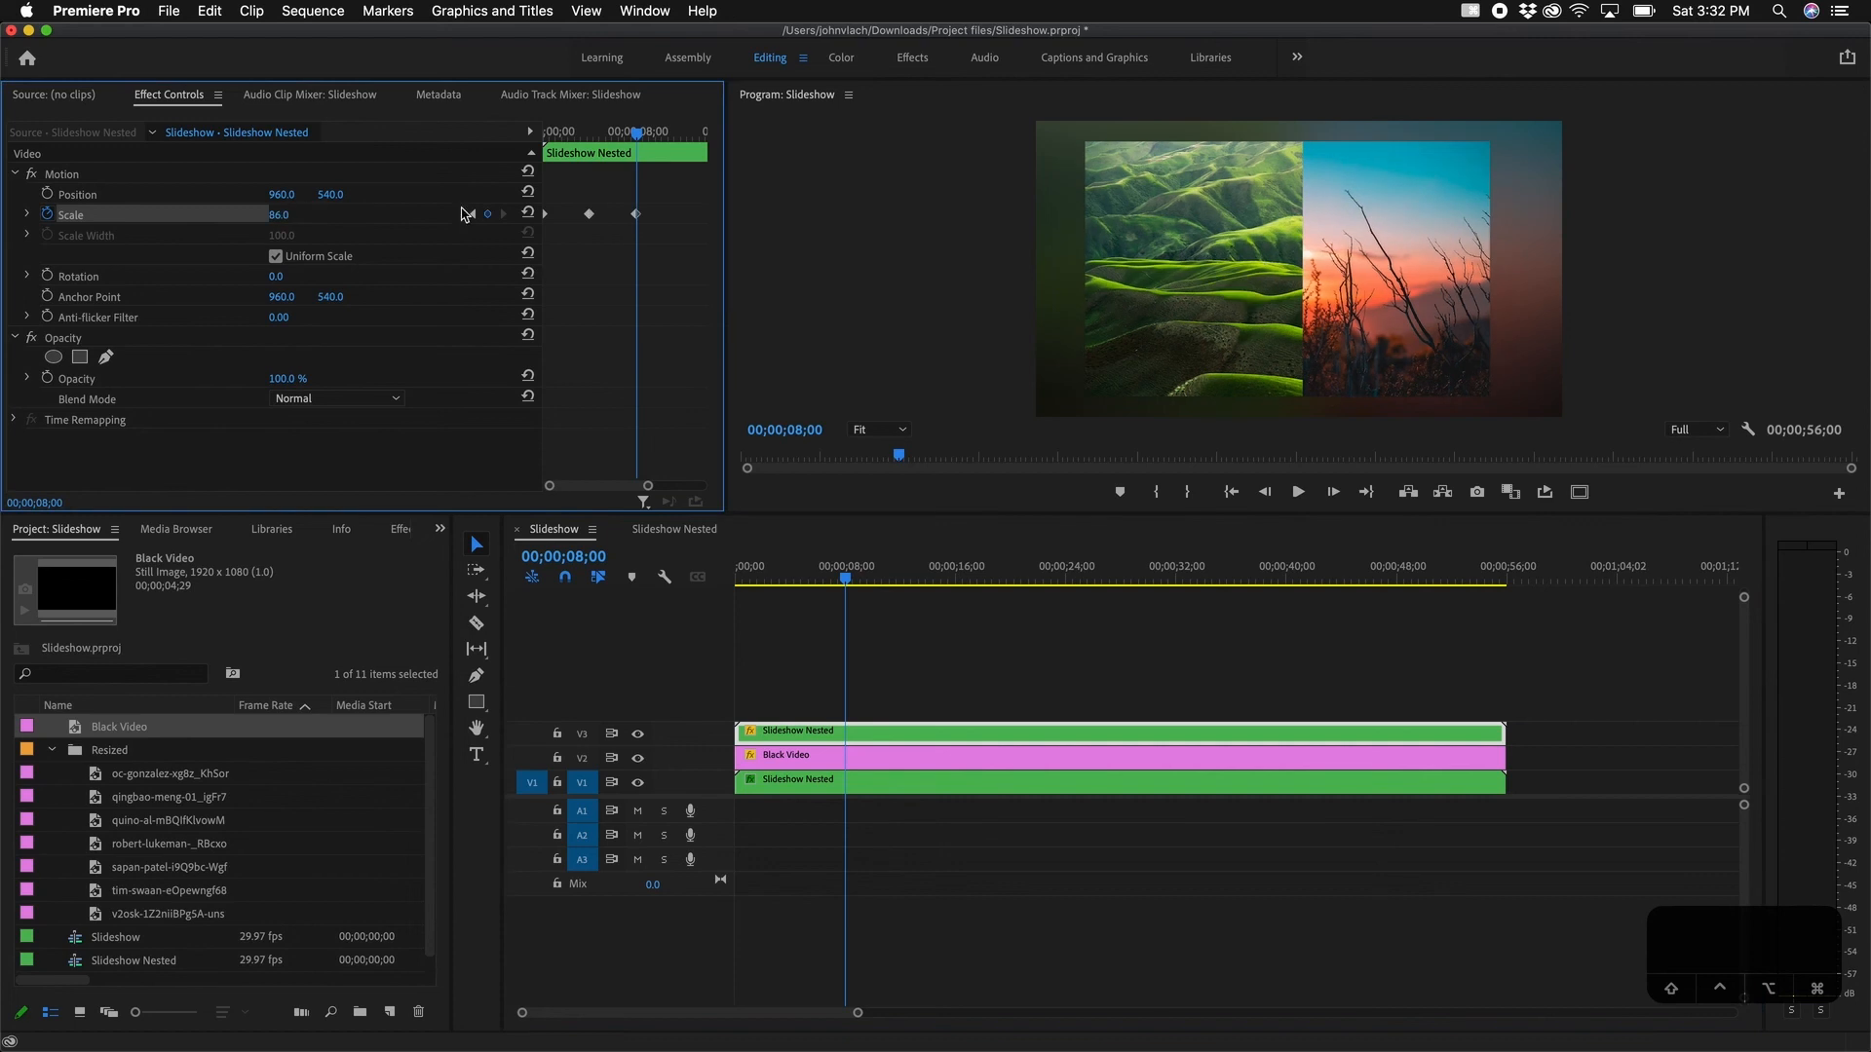
Step: Check the three Scale keyframes, then set the 4s and 8s keyframes to Bezier interpolation
click(473, 216)
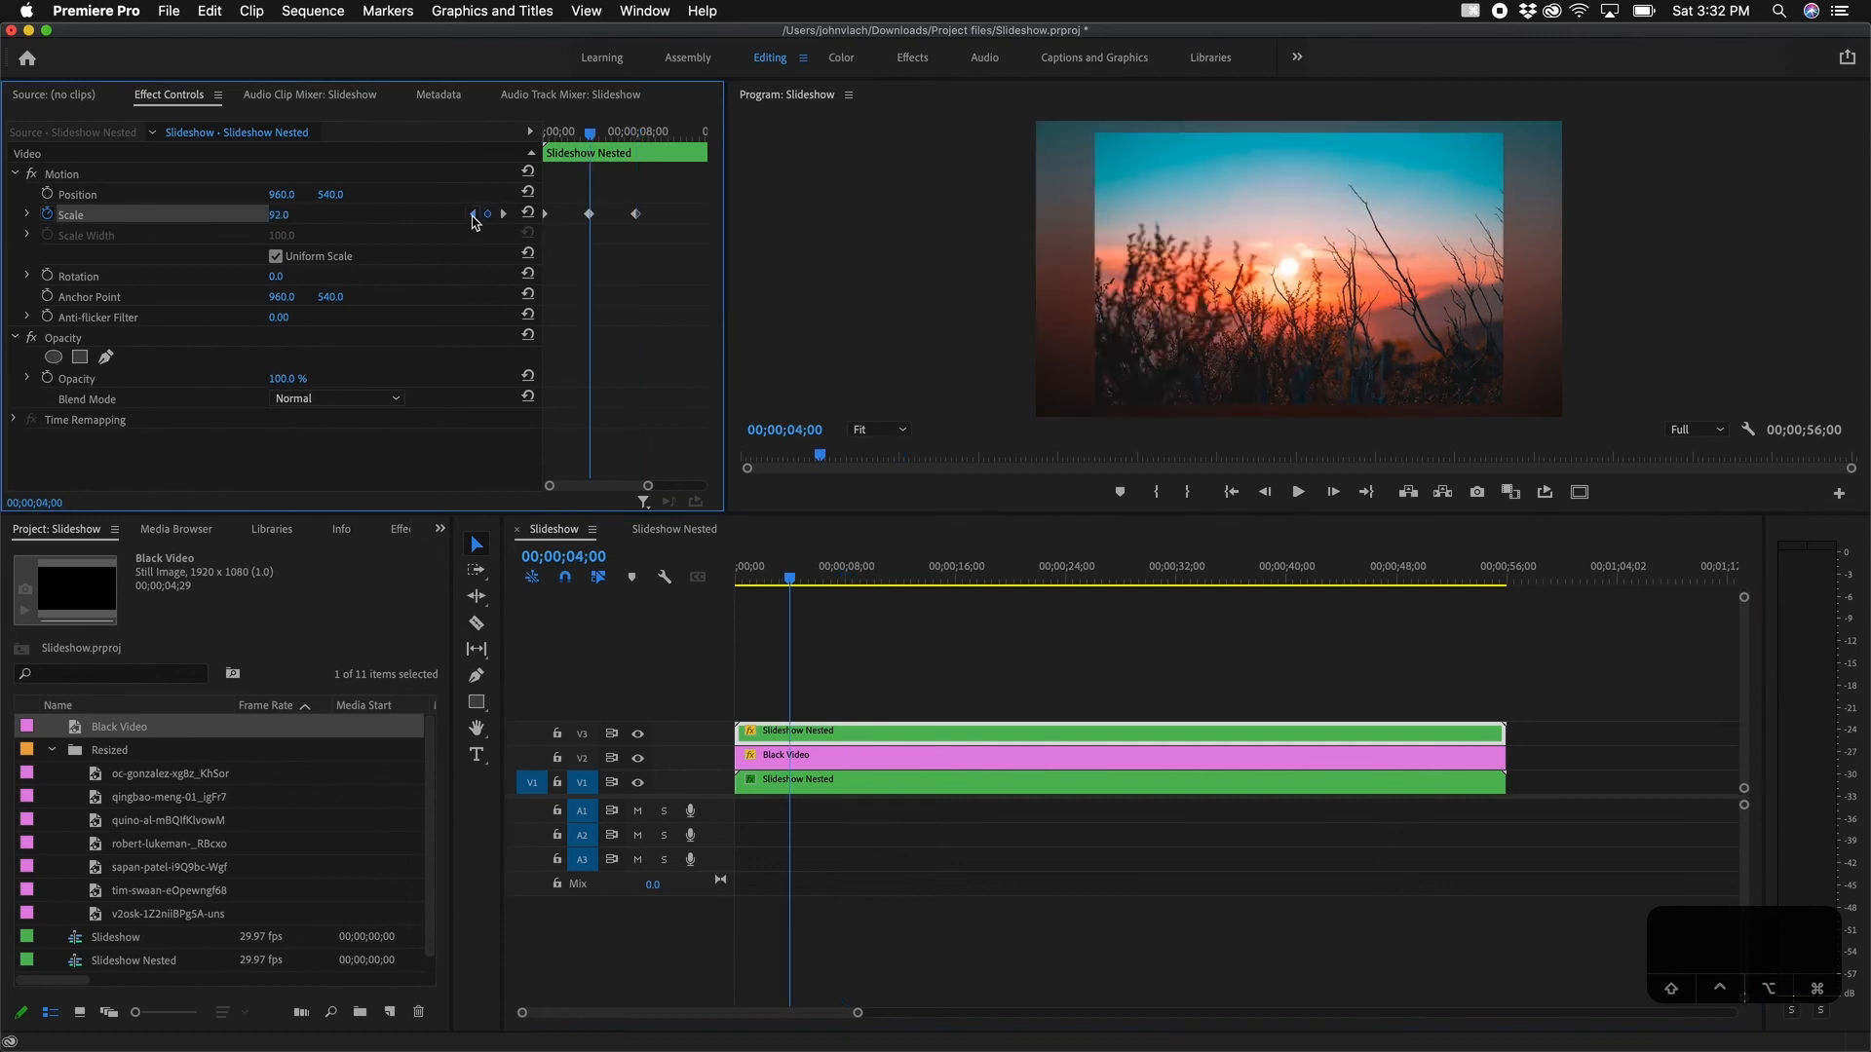
click(473, 216)
click(502, 215)
click(505, 216)
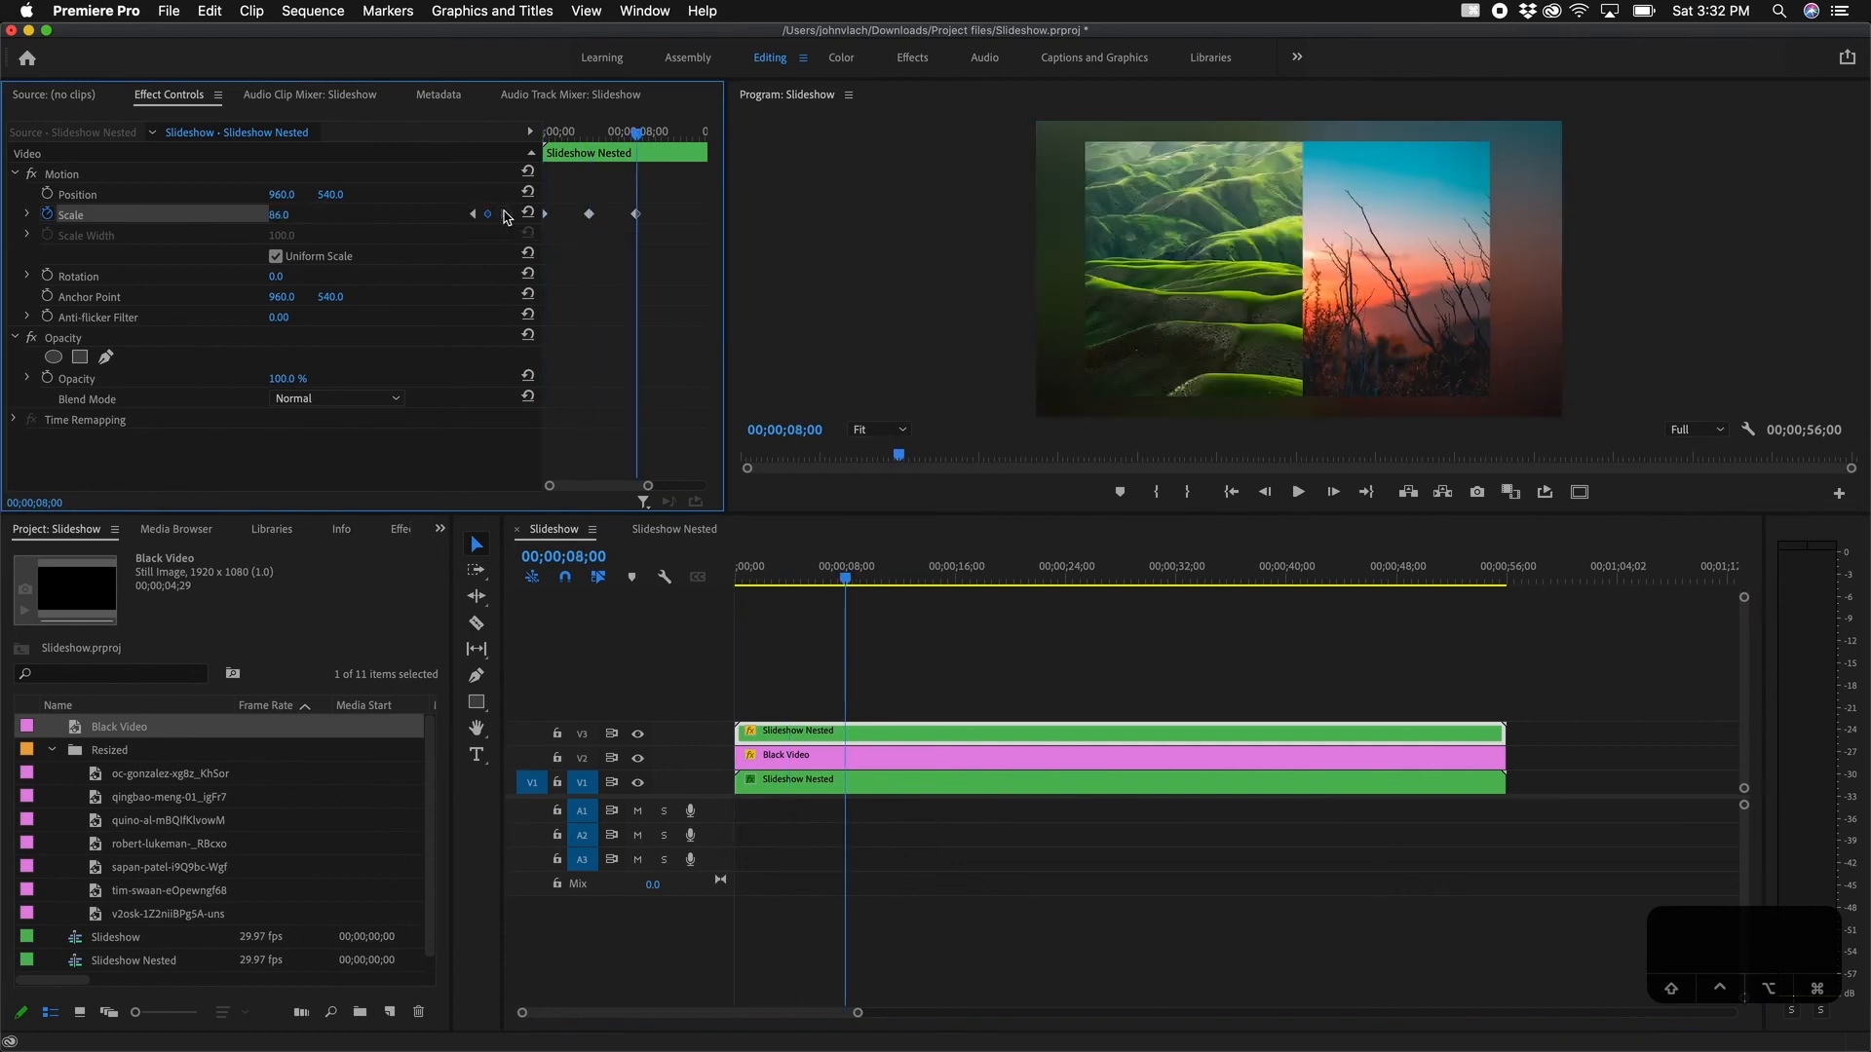
drag(655, 207, 525, 246)
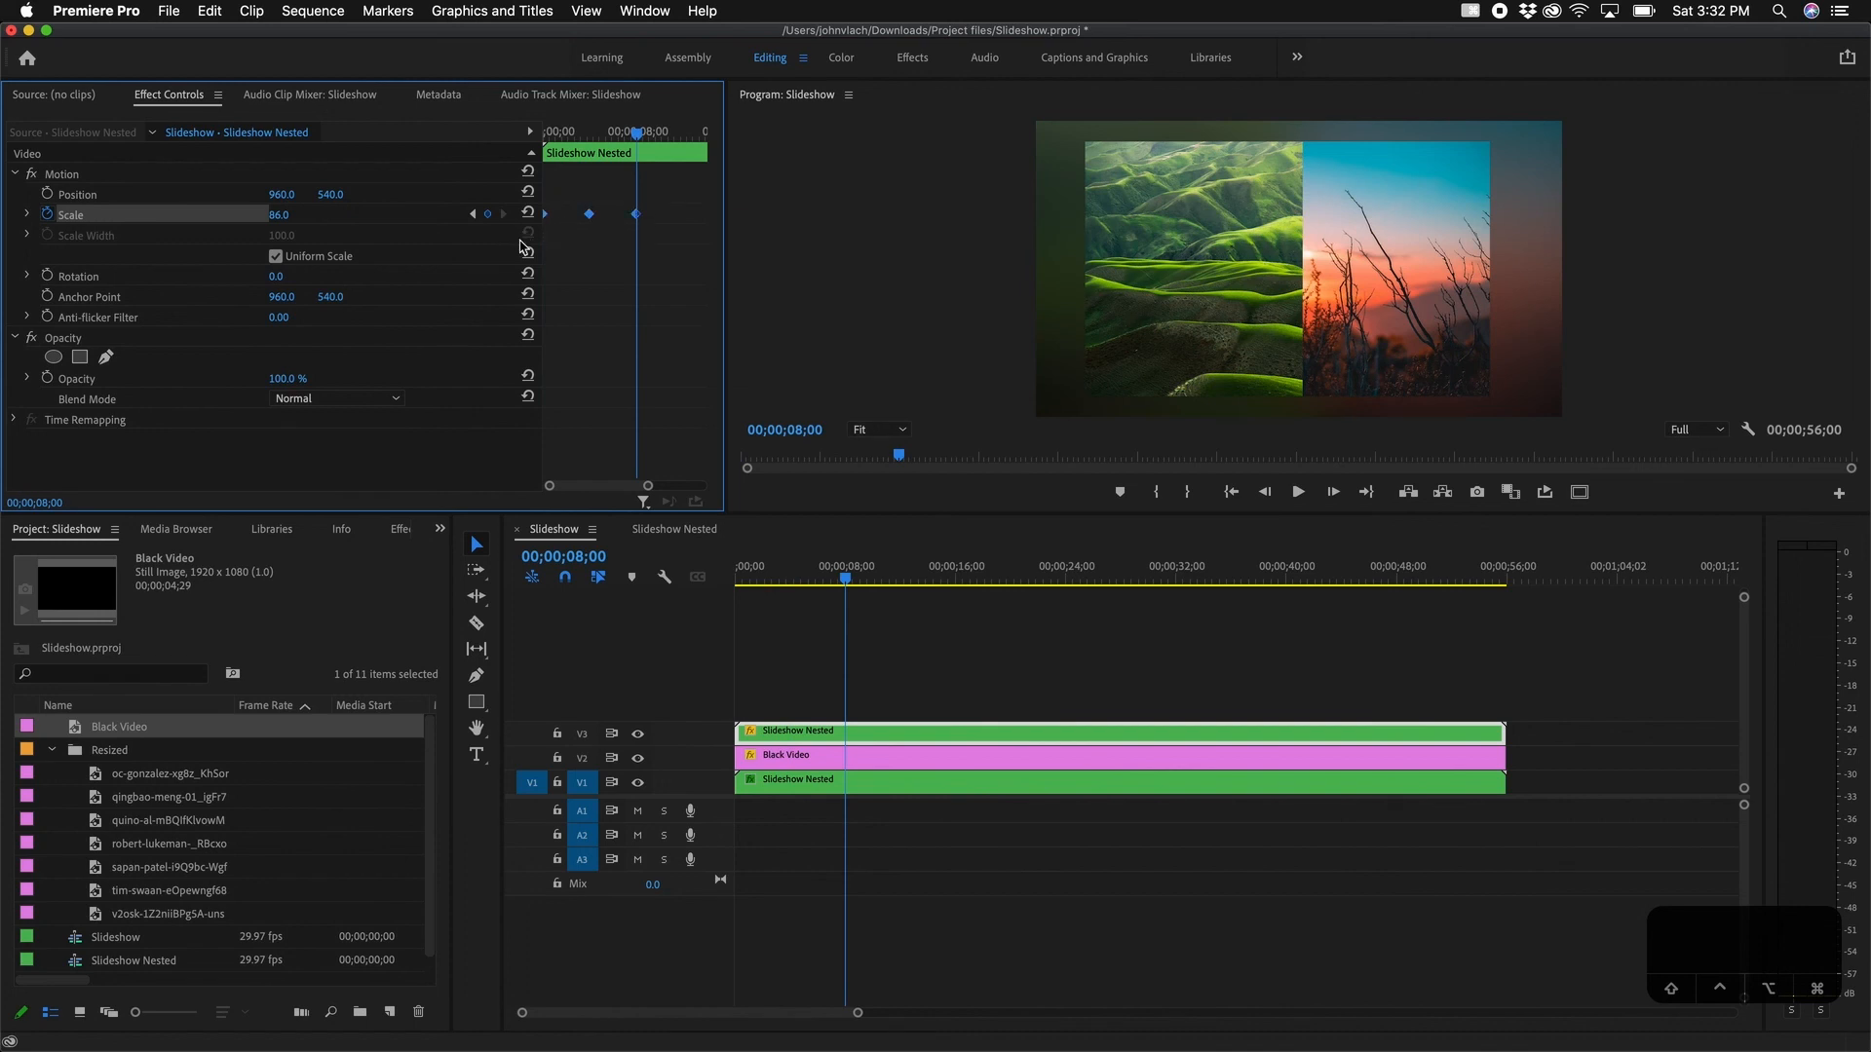
right_click(637, 215)
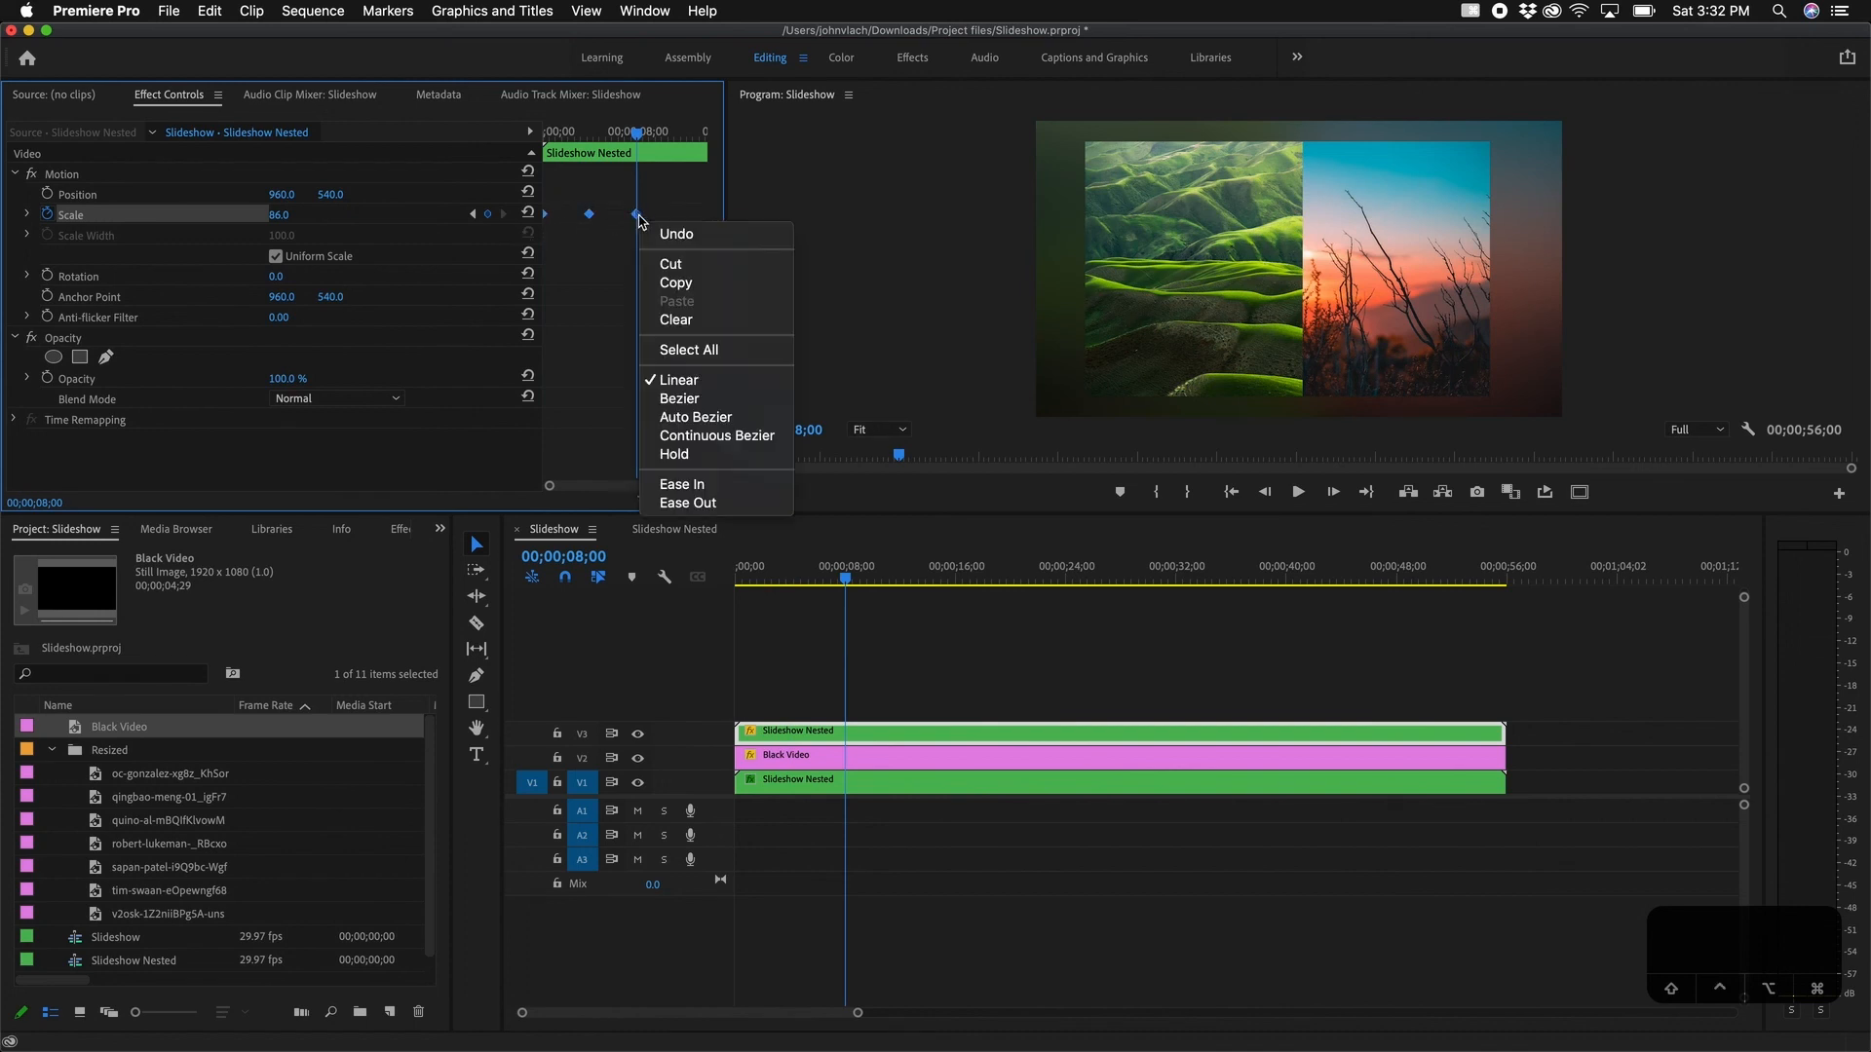
click(679, 398)
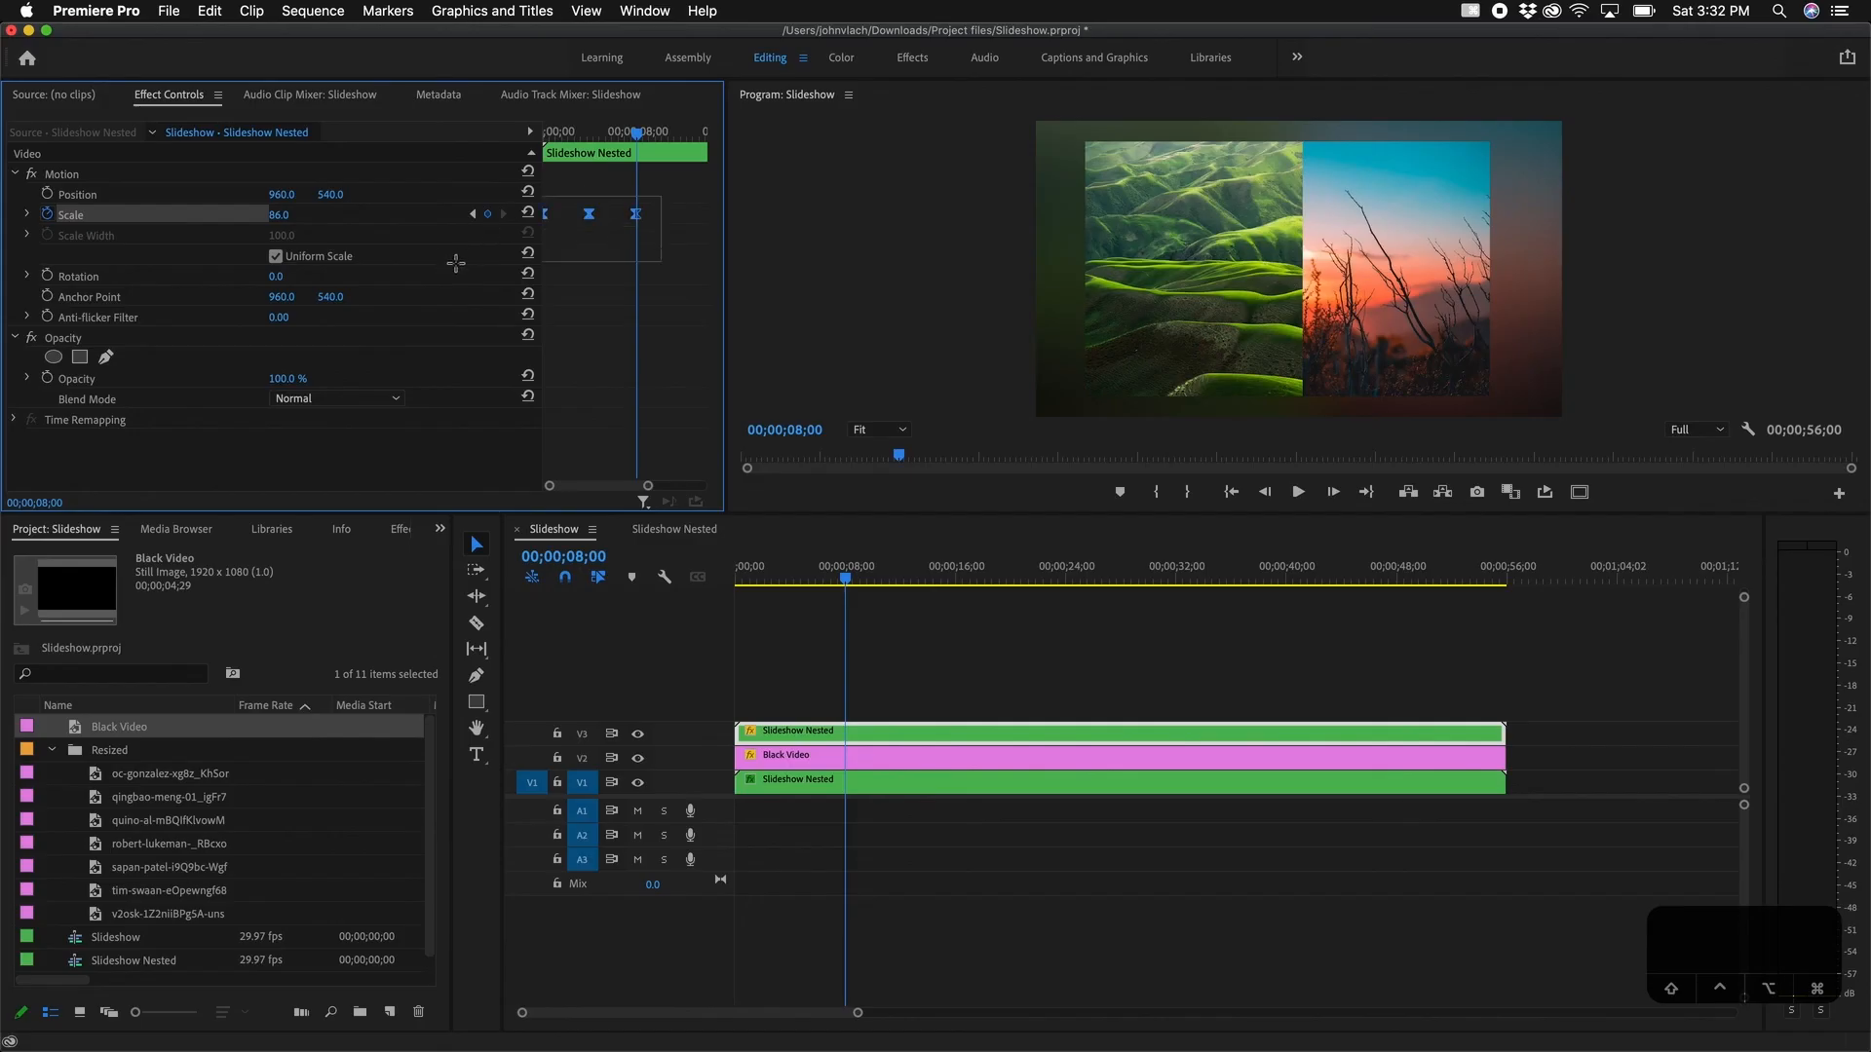
drag(662, 195, 456, 263)
Step: Copy the 86–92–86 Scale keyframes, then check the repeats at 16, 24, 32, 40, 48 and 56 seconds
click(230, 8)
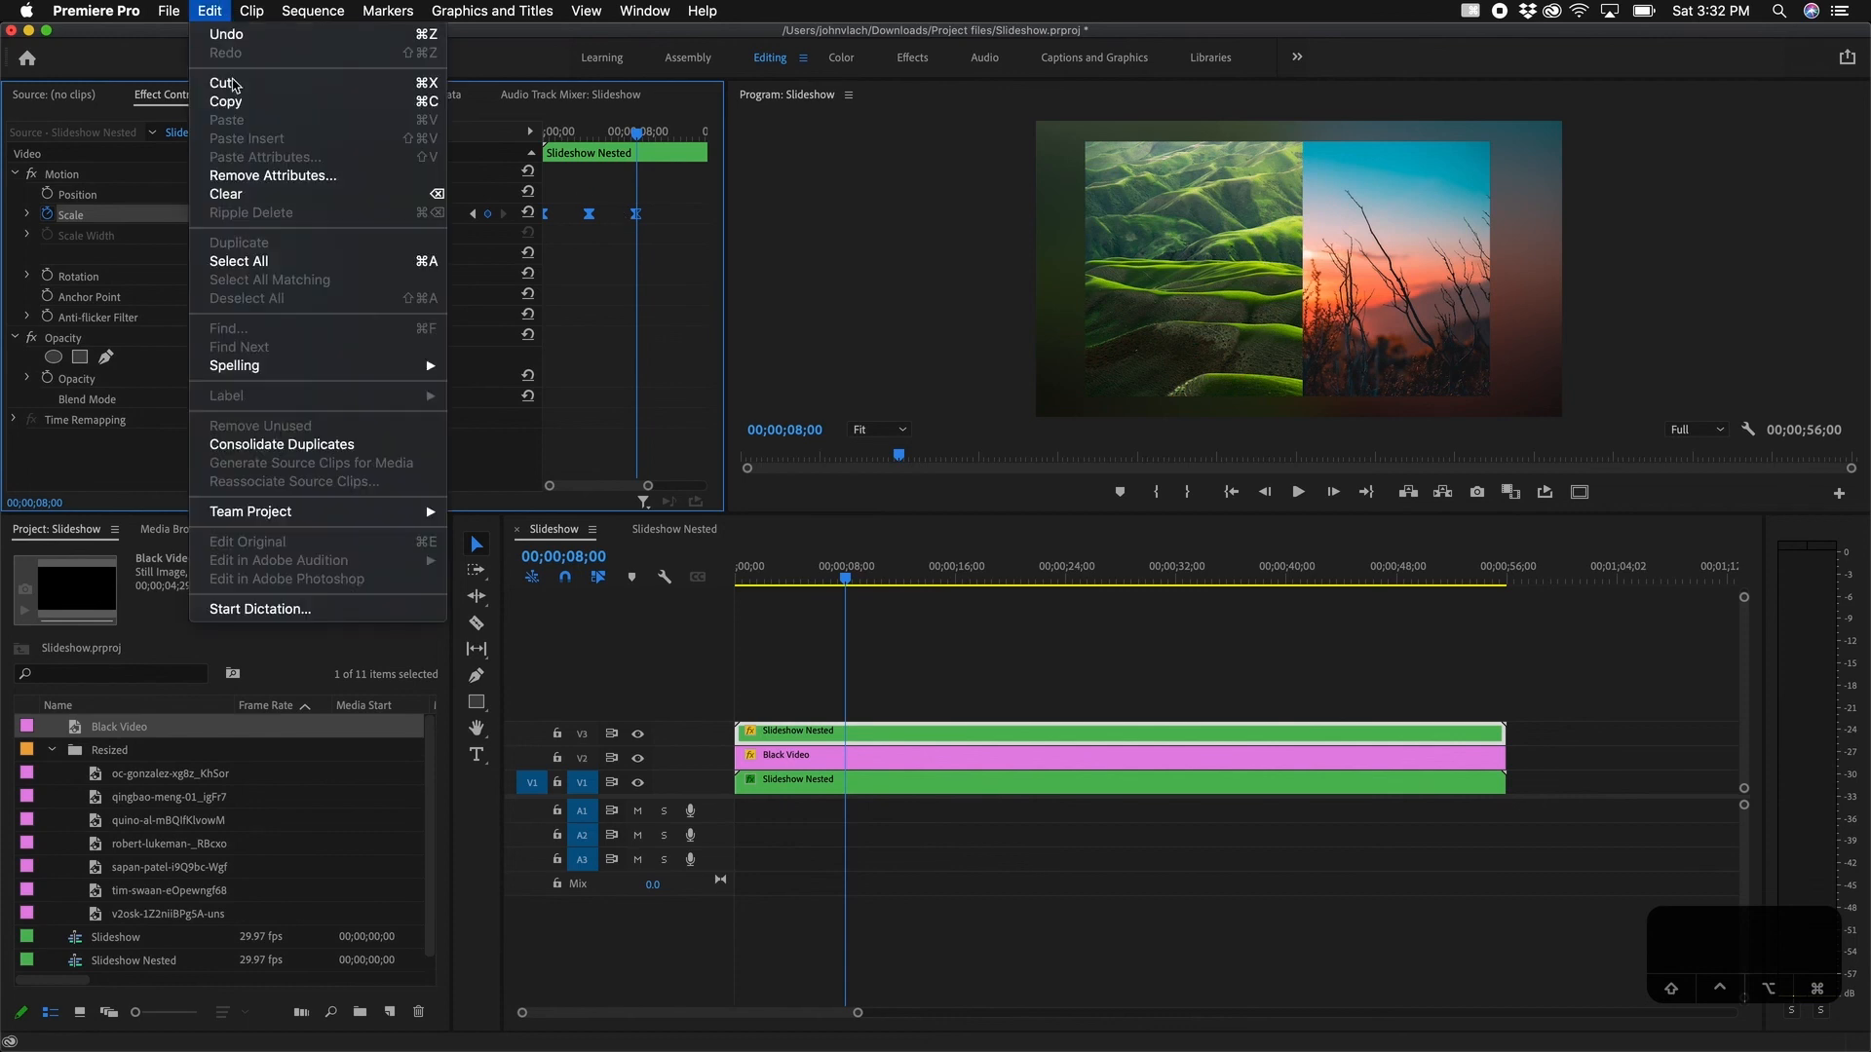
click(236, 102)
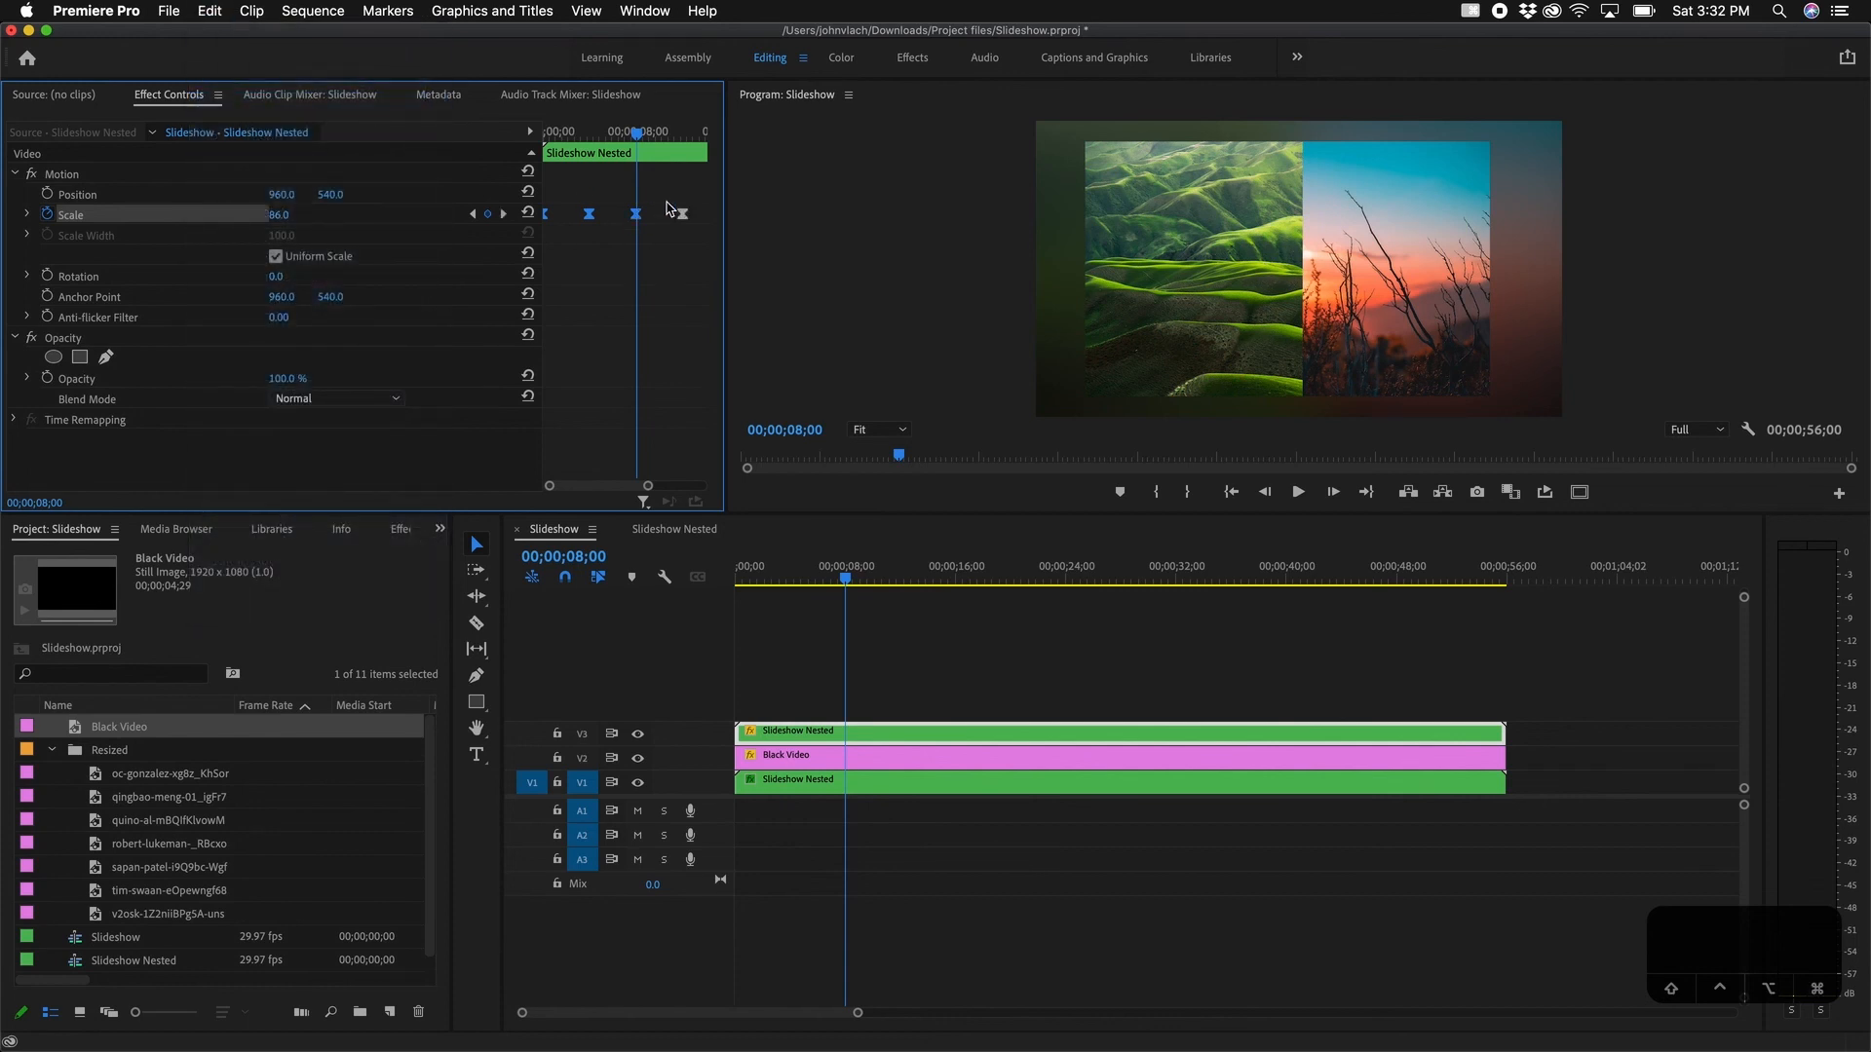
click(504, 214)
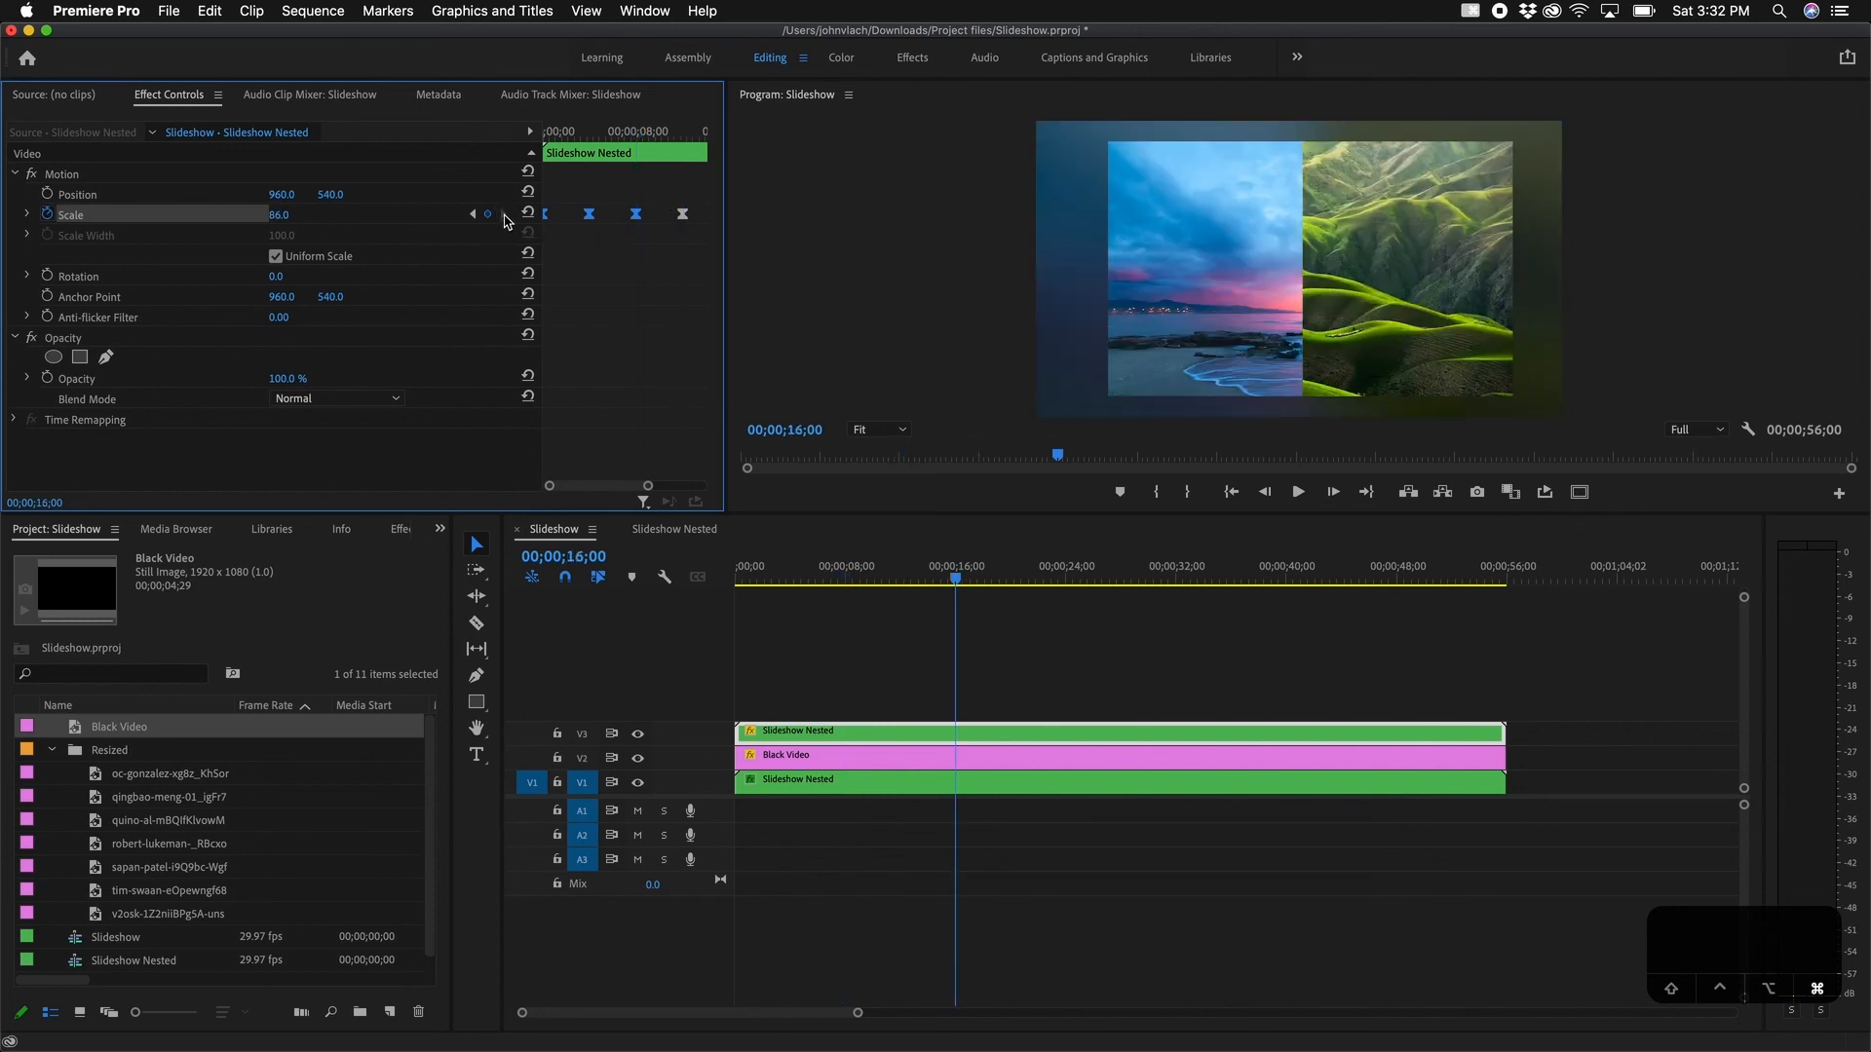
click(505, 215)
click(504, 216)
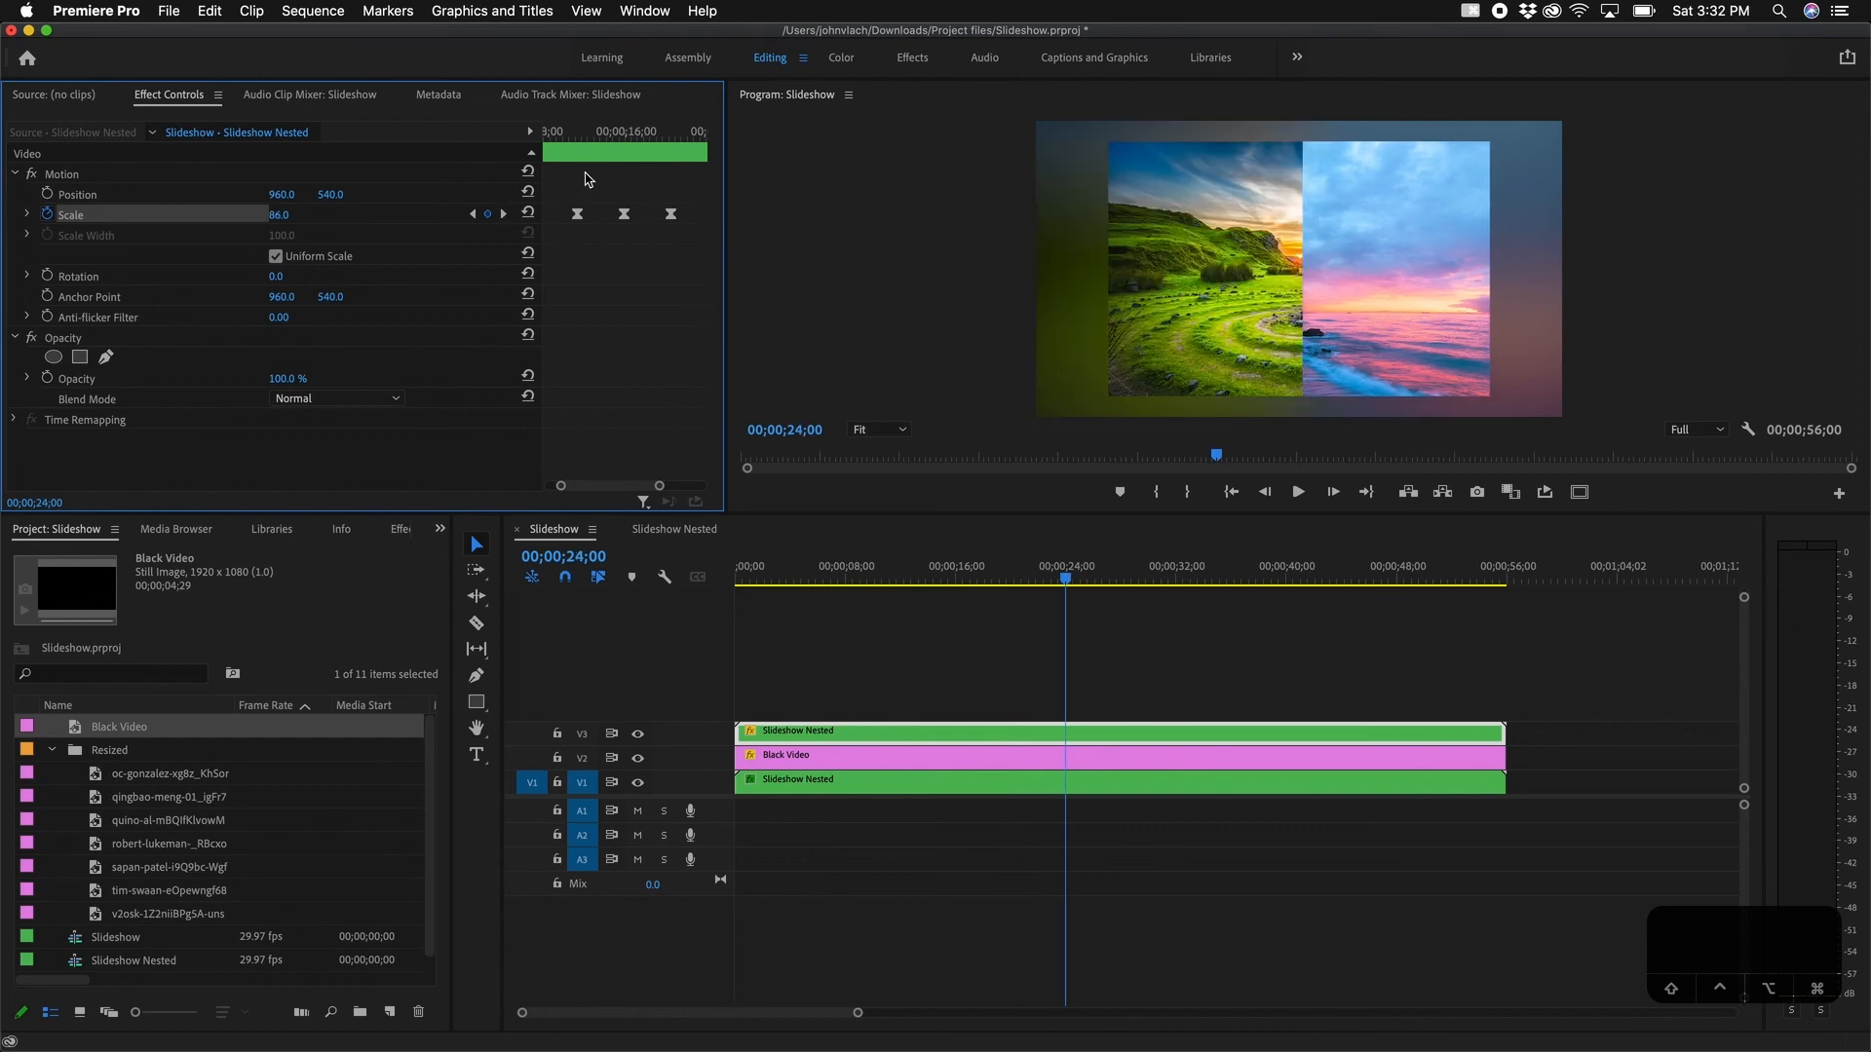
click(503, 215)
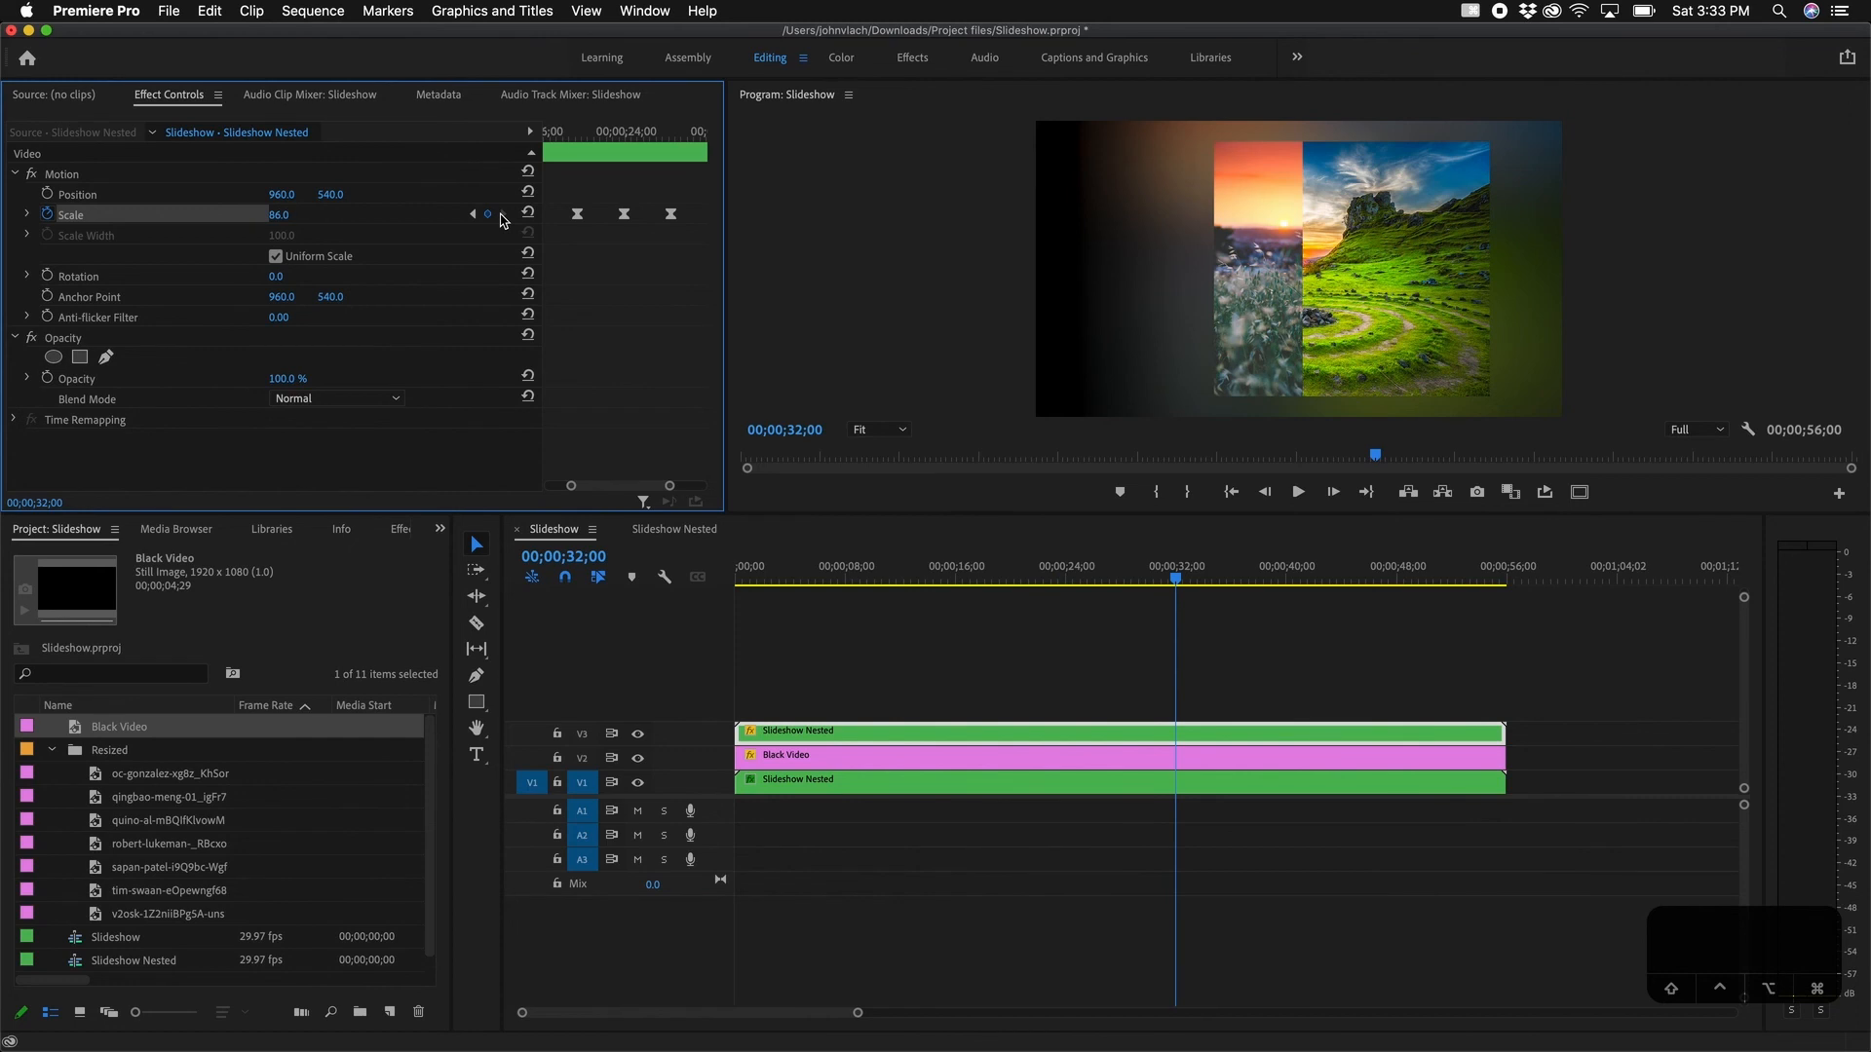
click(503, 216)
click(503, 216)
click(503, 215)
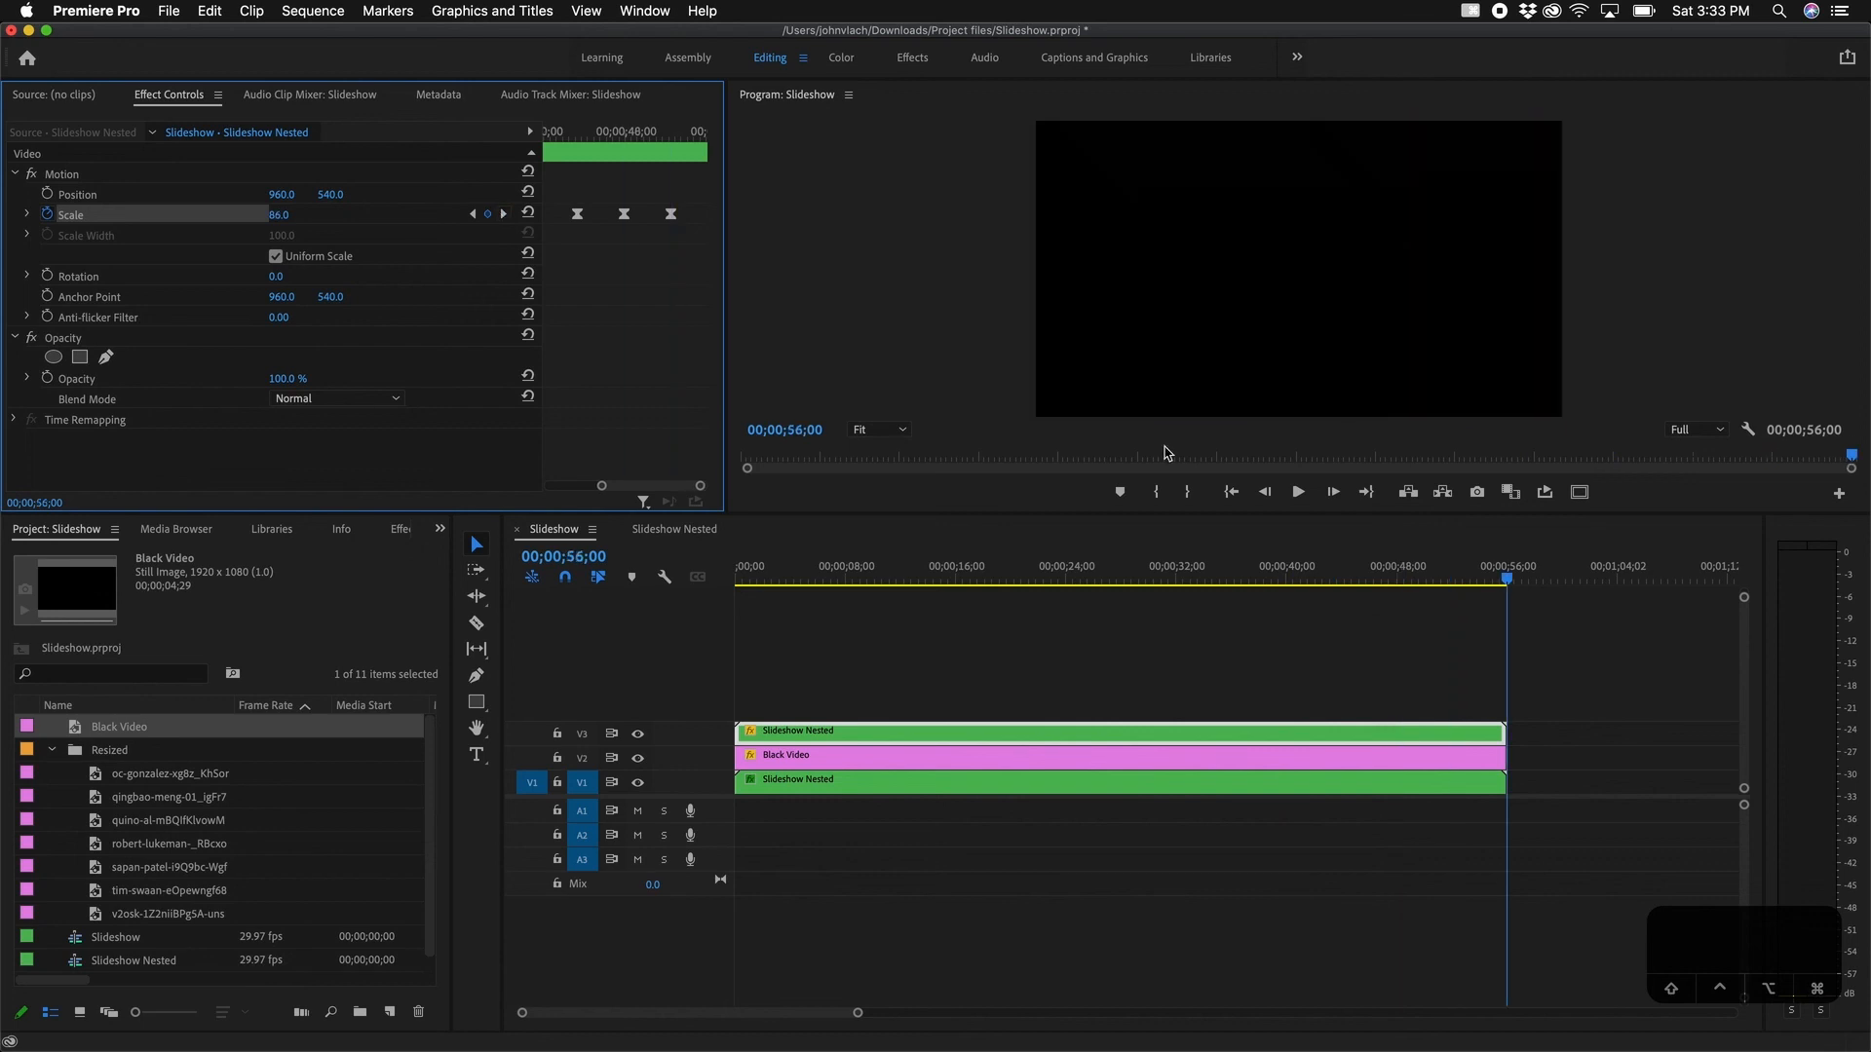
Step: Play the slideshow from about 29 seconds in a full-window Program monitor
click(1189, 652)
drag(1262, 585, 1094, 629)
key(space)
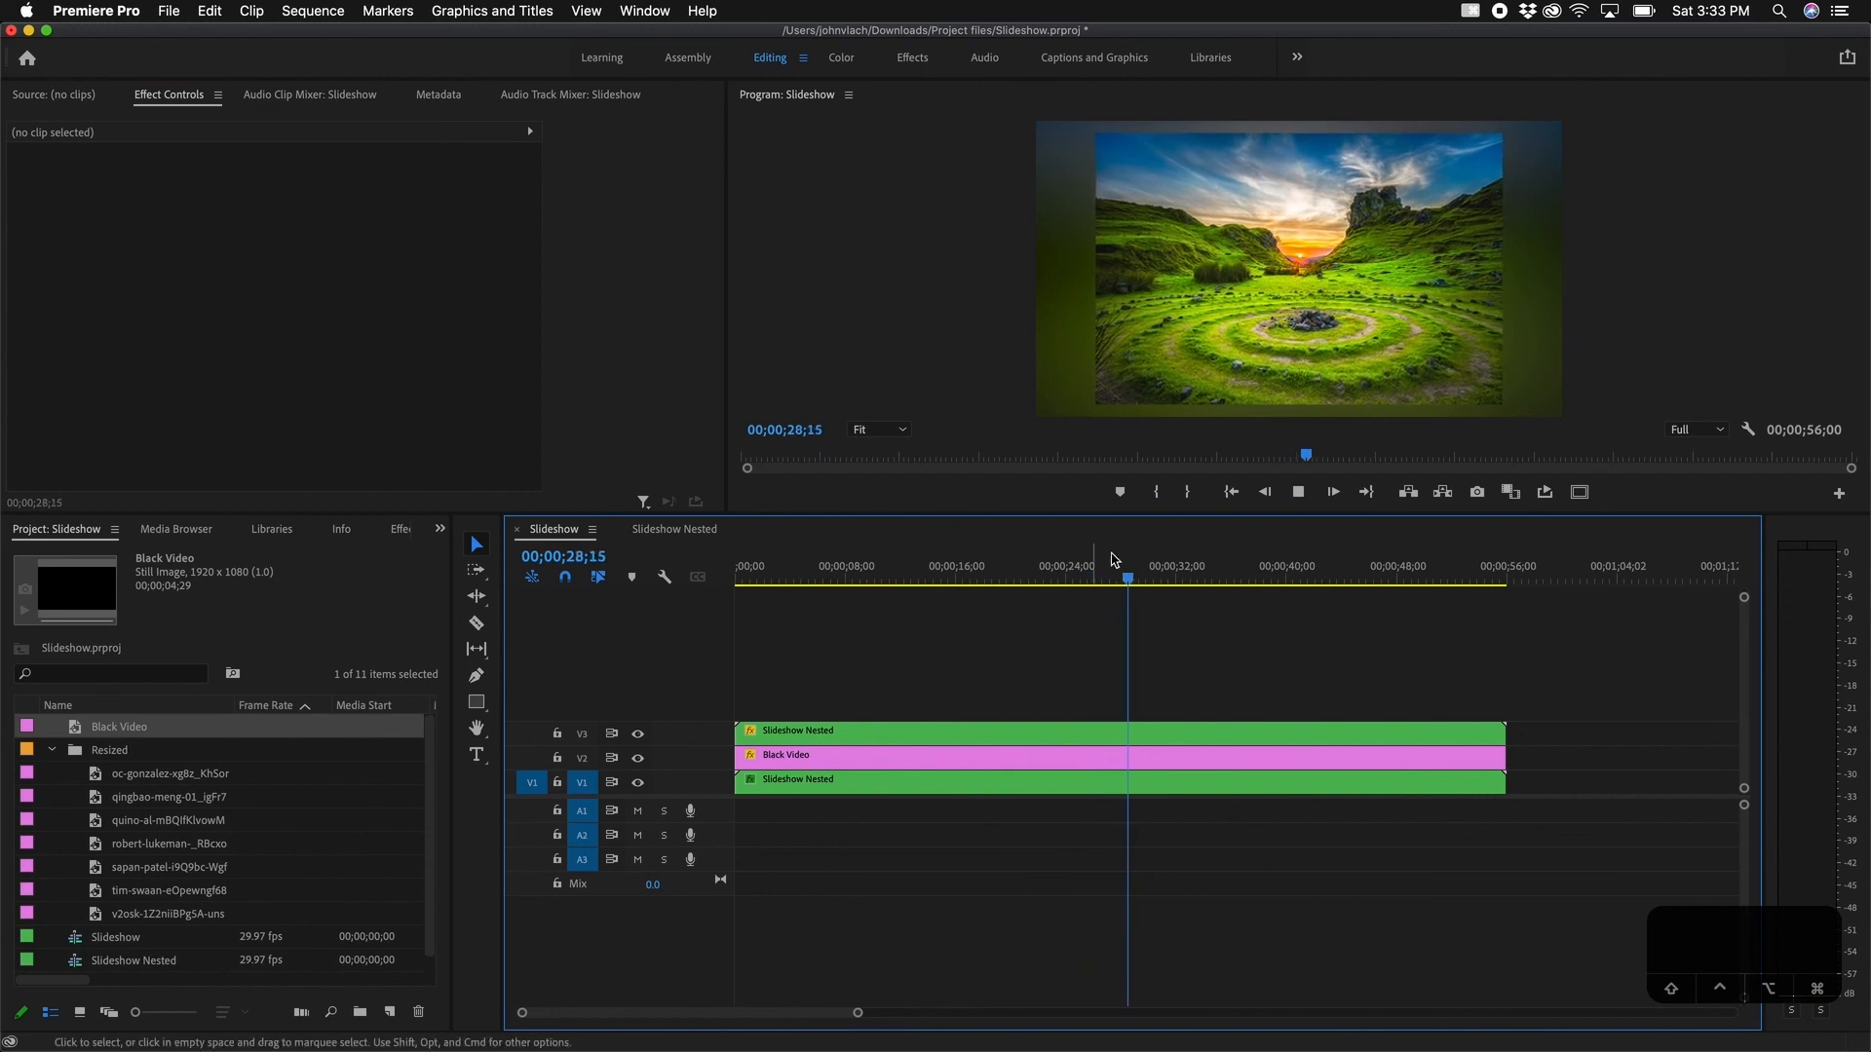
click(965, 280)
key(grave)
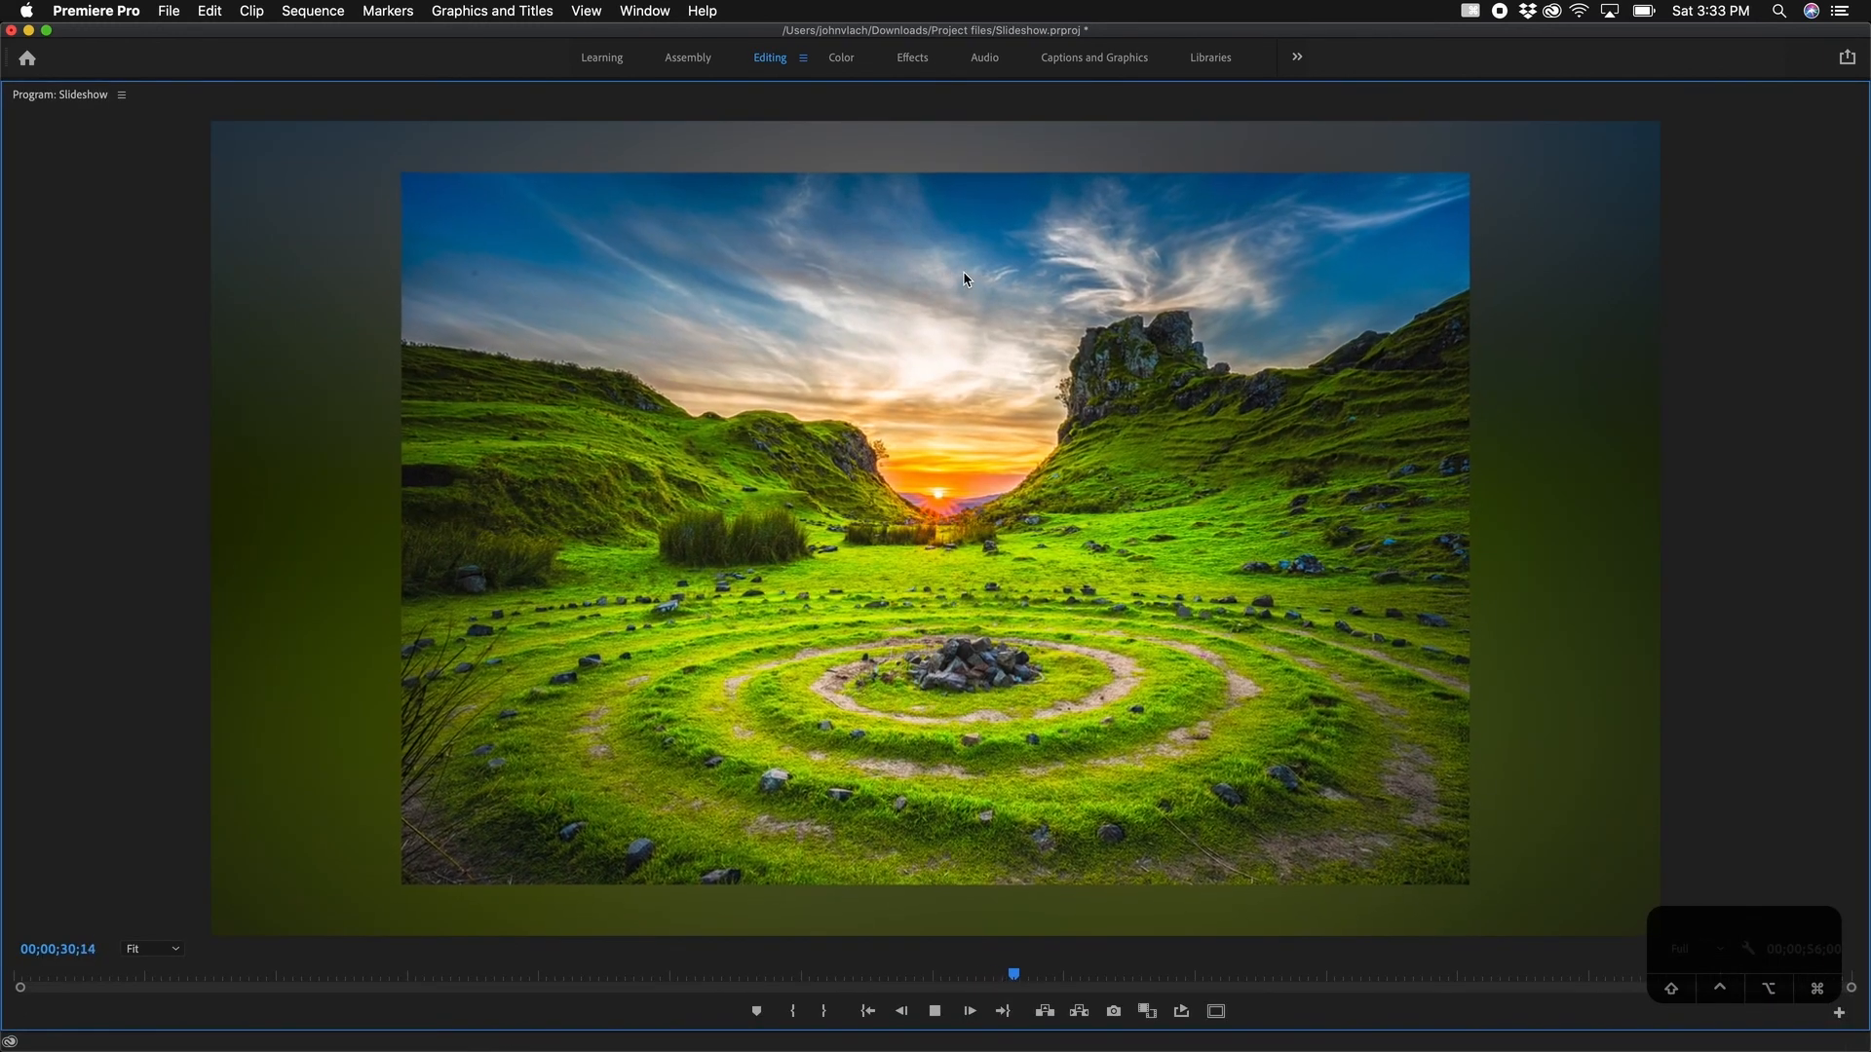